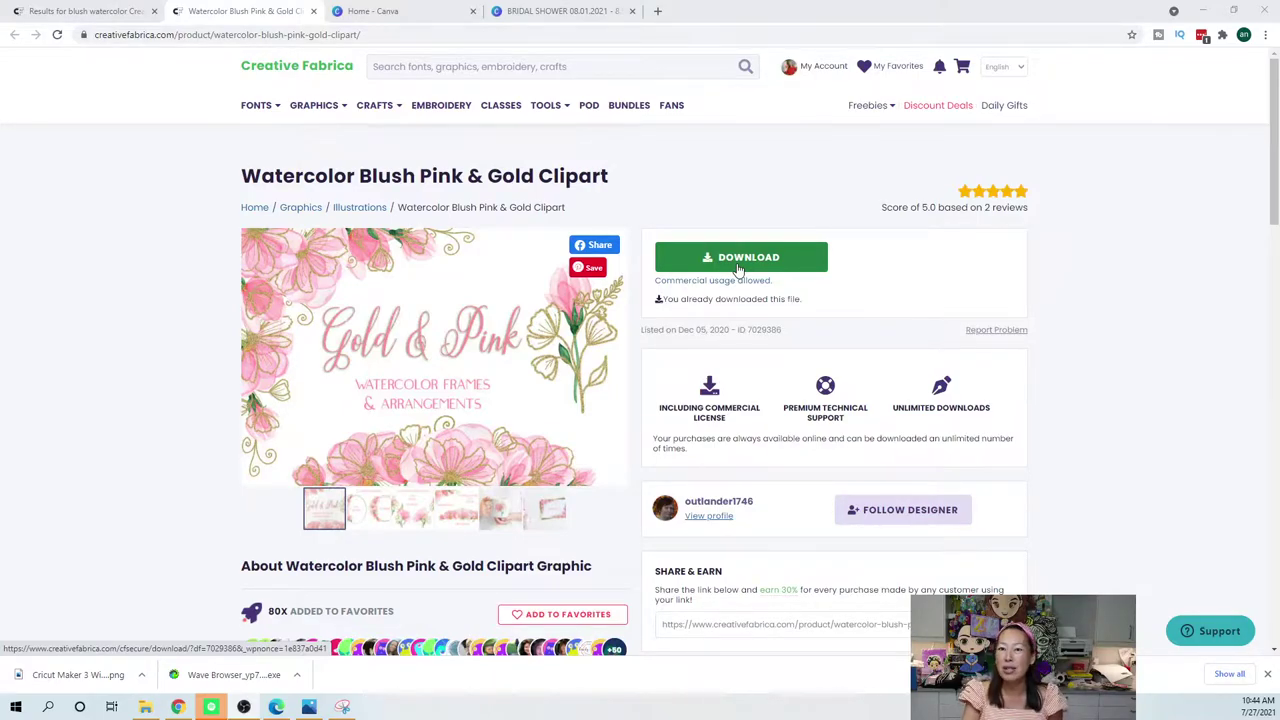
- Switch to Canva and create a new blank design at the custom size of 8.5 x 11 in
left_click(385, 11)
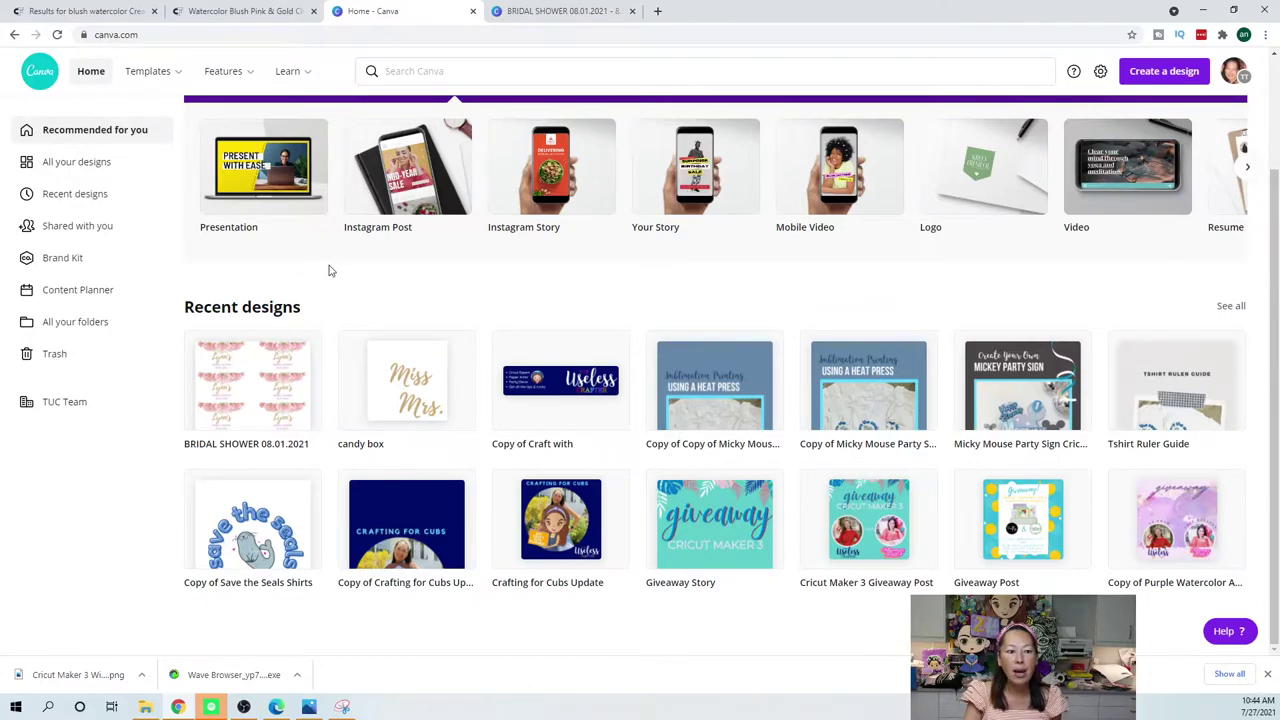
left_click(1176, 77)
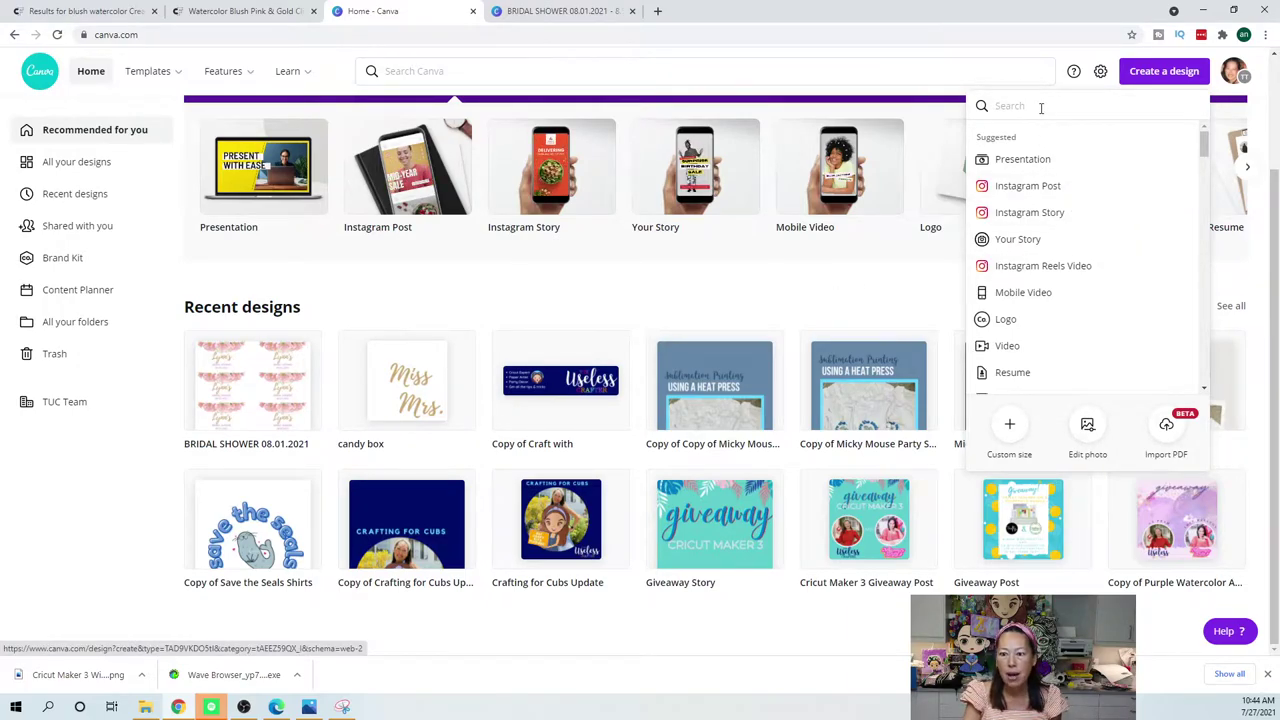
left_click(1009, 428)
left_click(1182, 148)
left_click(1178, 170)
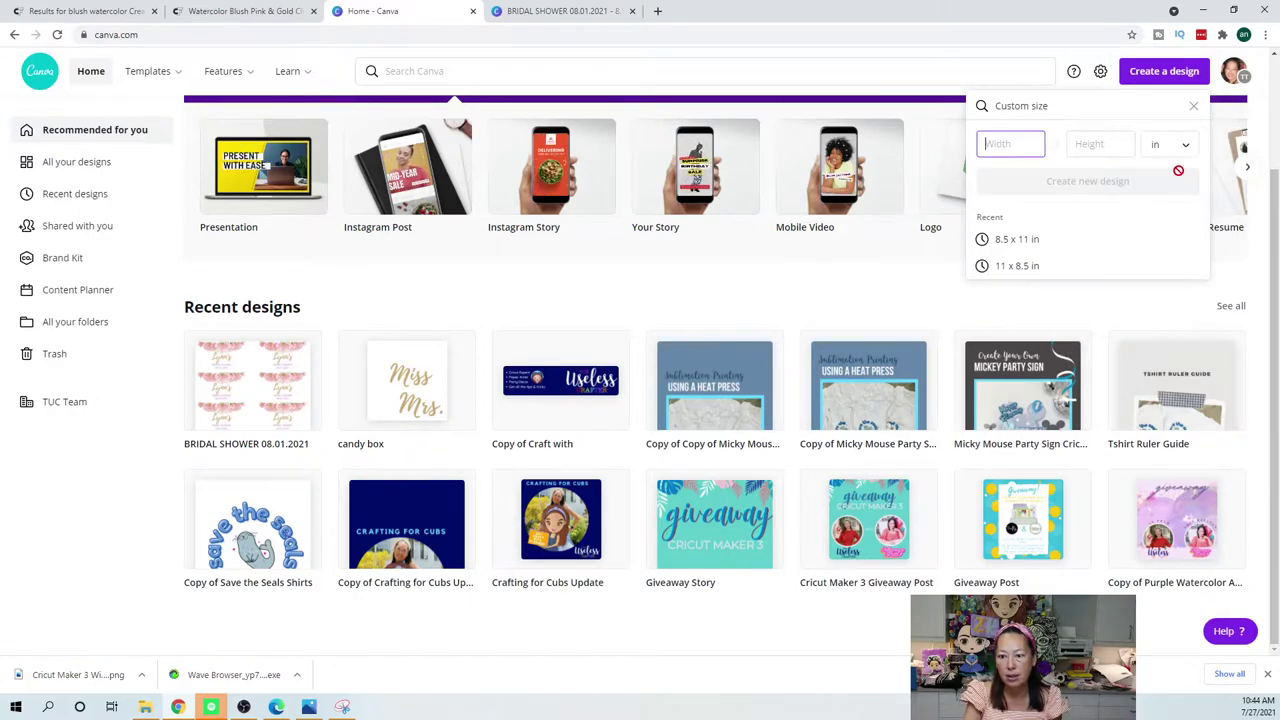
left_click(1034, 249)
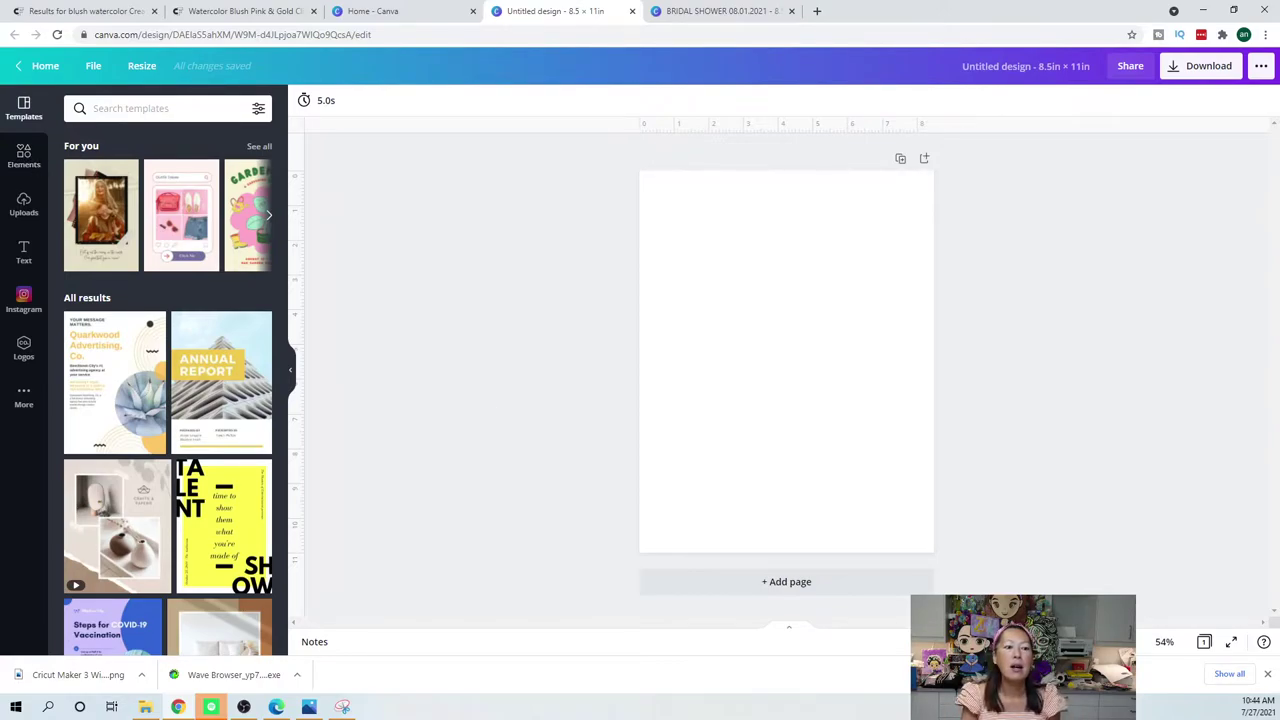
- Add the uploaded pink floral corner image and shrink it into the page's upper-left corner
left_click(24, 206)
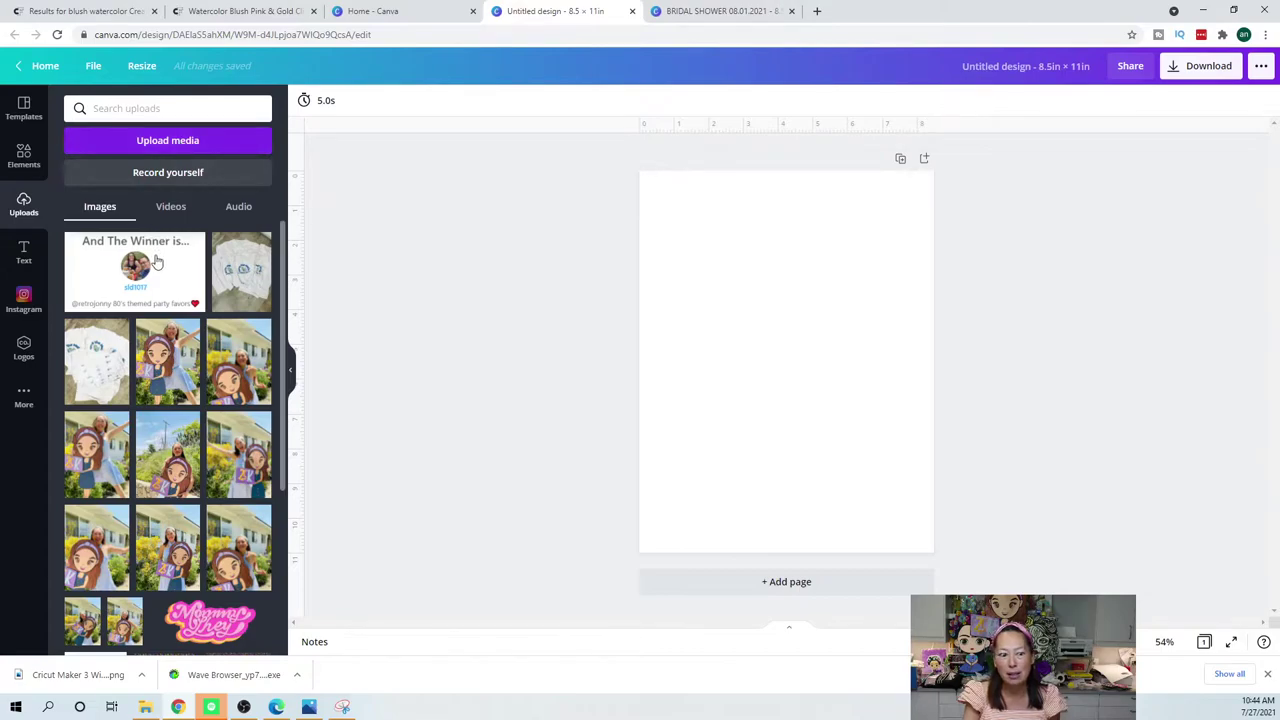
scroll(157, 268, "down", 3)
scroll(157, 268, "down", 1)
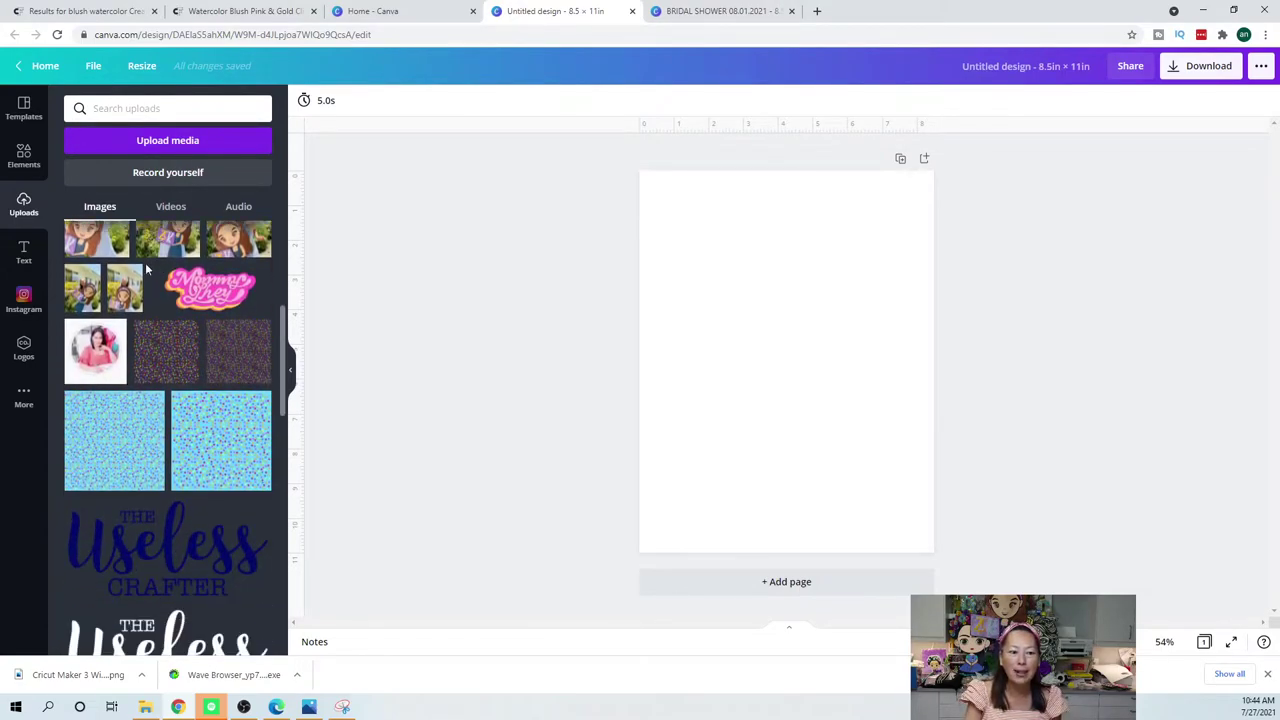
scroll(200, 390, "down", 8)
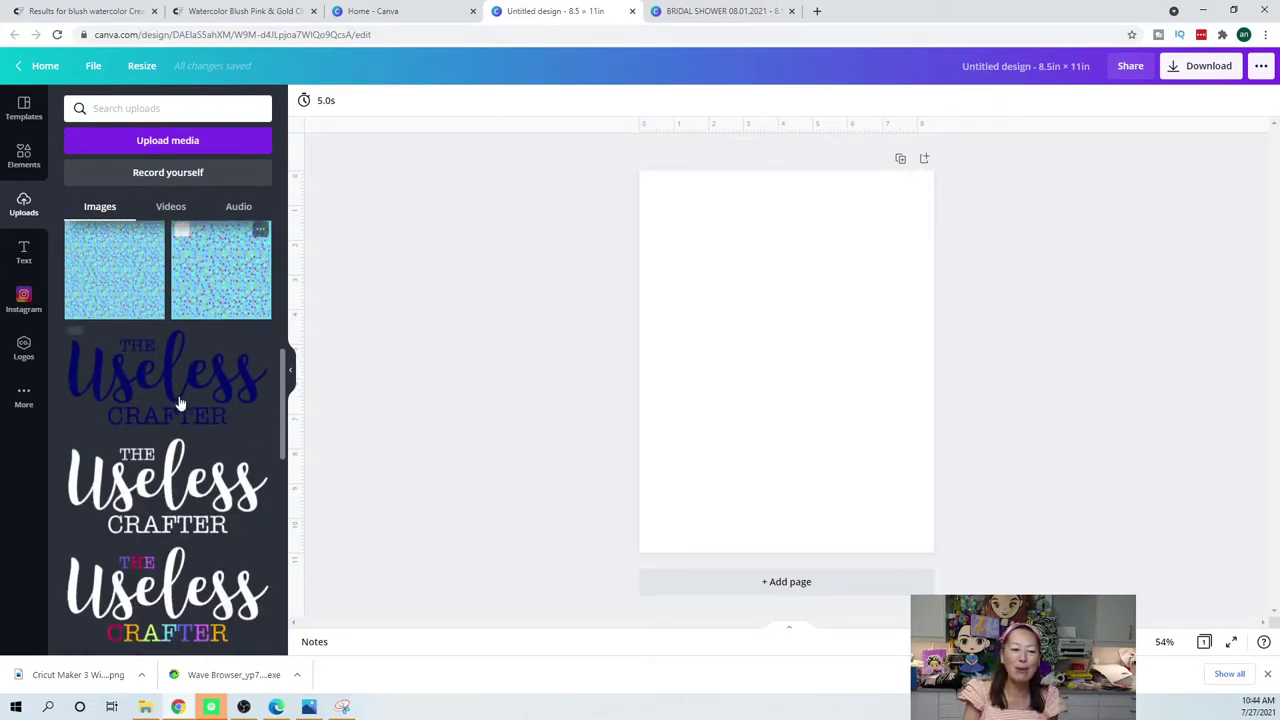
scroll(172, 404, "down", 4)
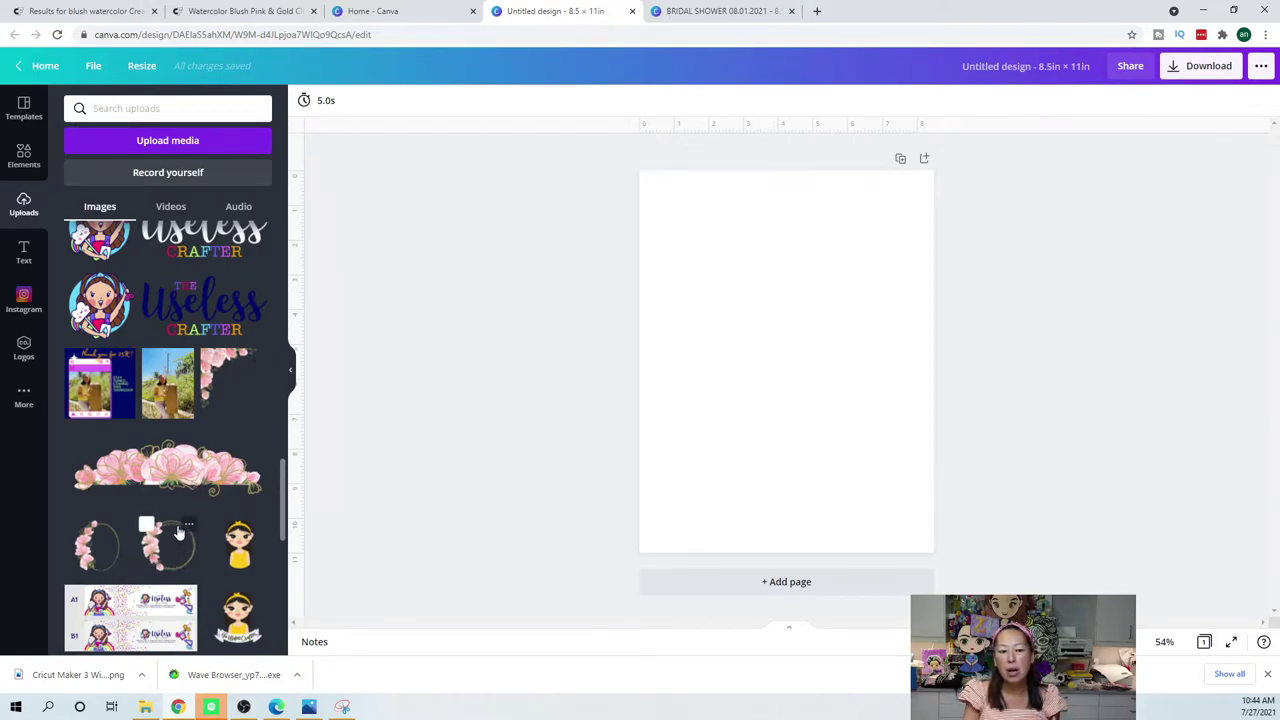
left_click(224, 374)
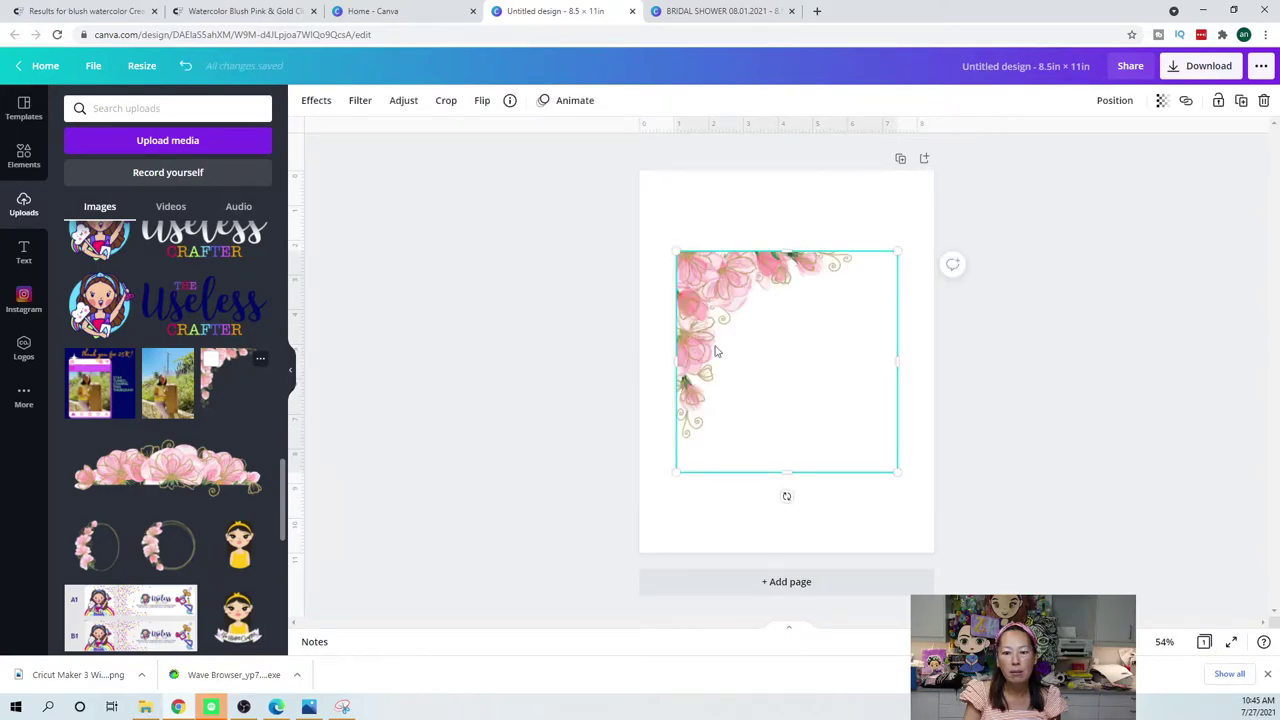
left_click_drag(703, 280, 679, 225)
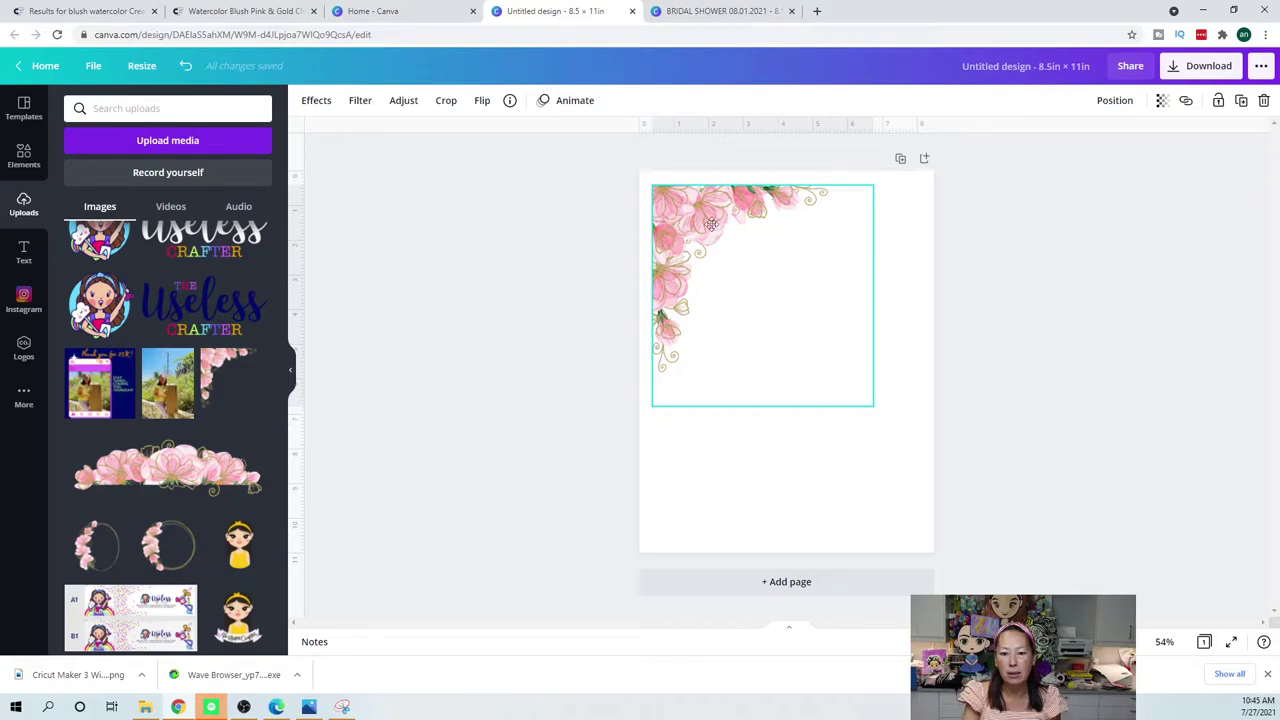
mouse_move(795, 336)
left_mouse_down()
mouse_move(777, 323)
mouse_move(790, 323)
left_mouse_up()
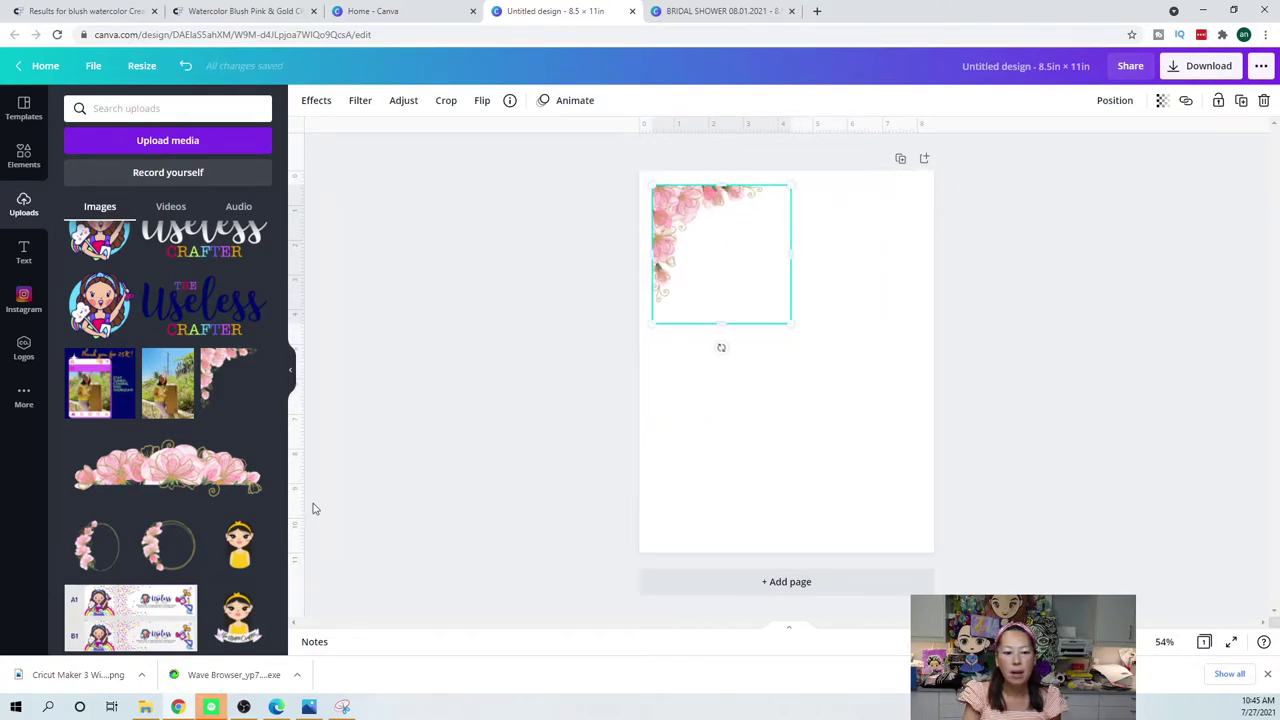
- Add the uploaded flower garland and the round floral frame, shrinking the frame into the page's lower-left area
left_click(145, 480)
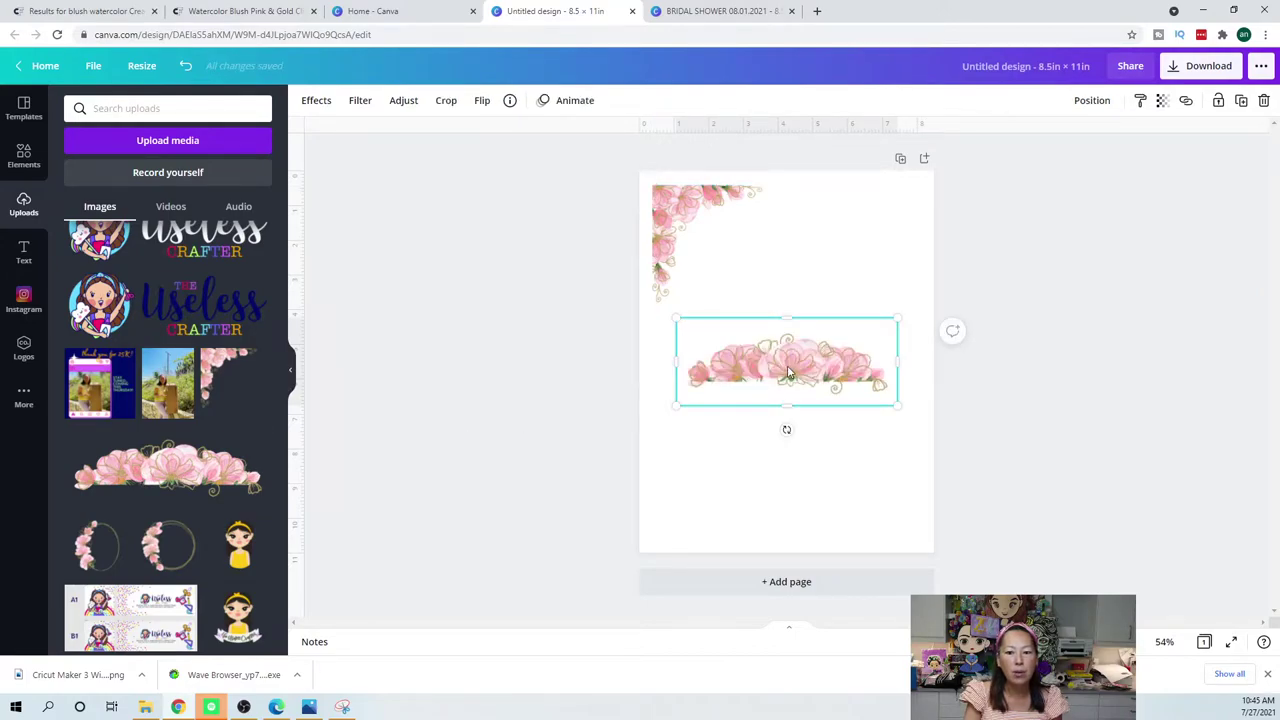
left_click(146, 526)
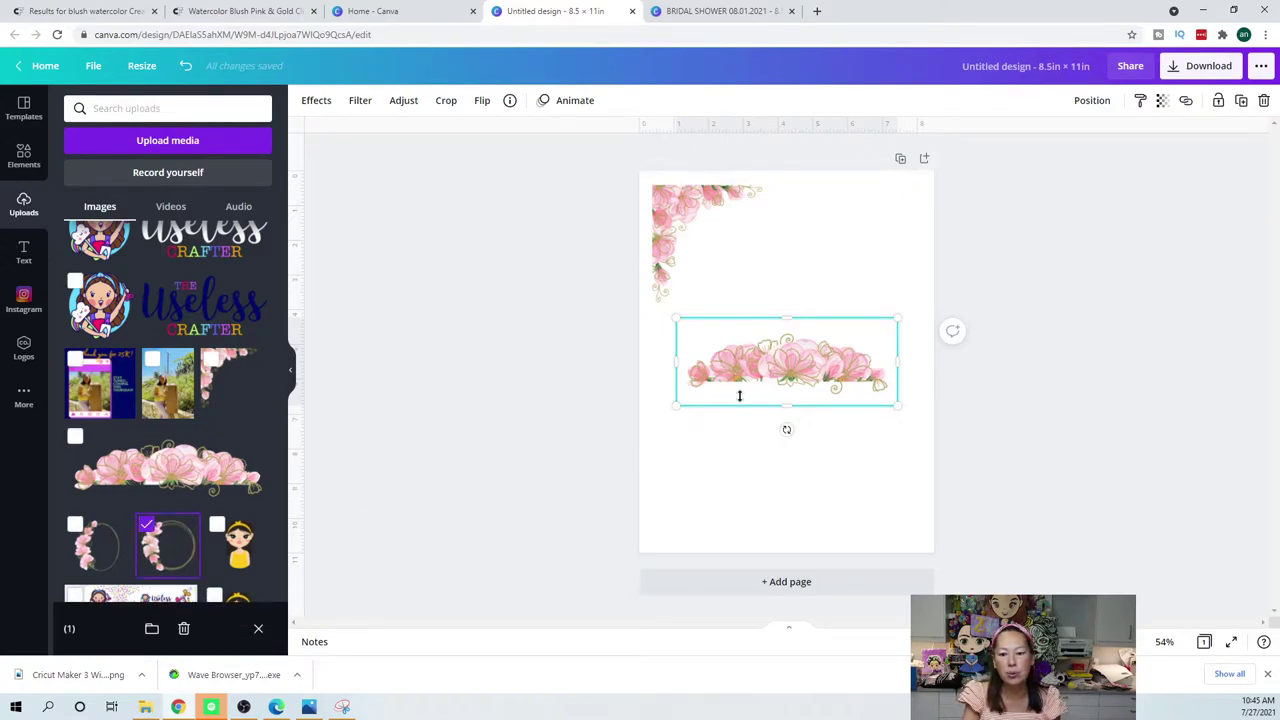
left_click(170, 566)
left_click_drag(170, 566, 776, 493)
left_click_drag(867, 478, 693, 421)
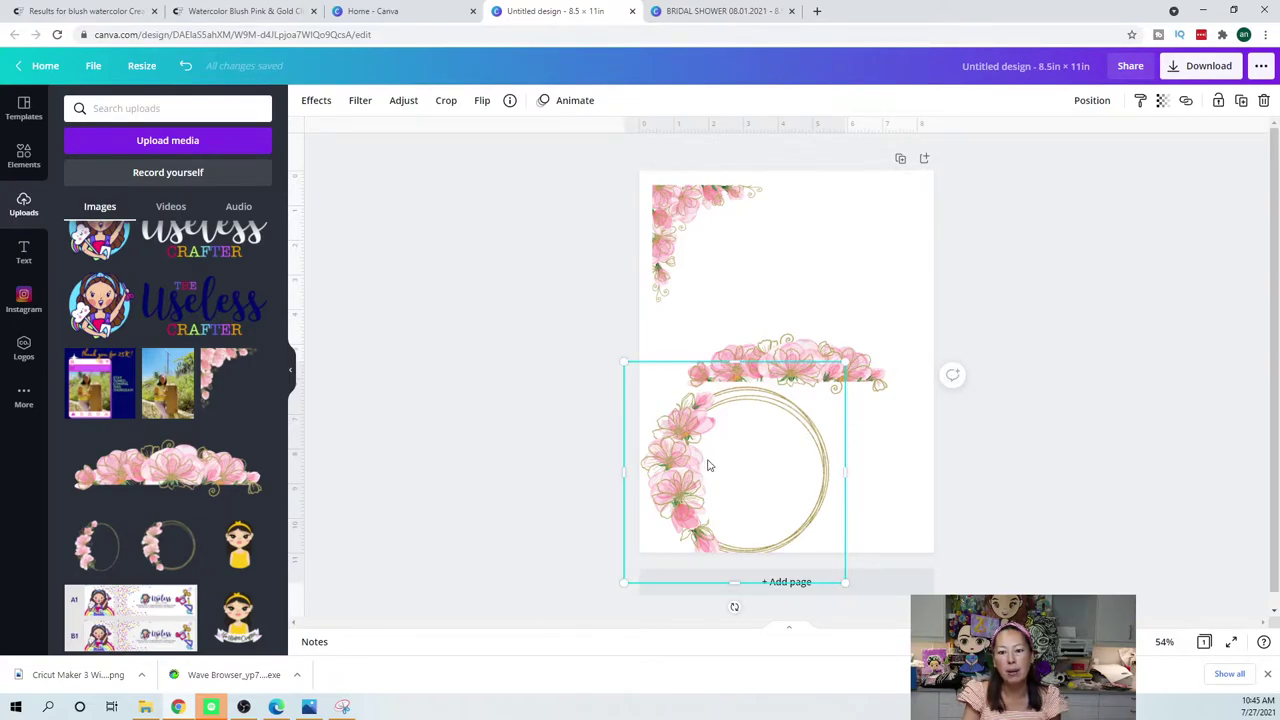
left_click_drag(797, 519, 751, 494)
left_click_drag(675, 472, 703, 528)
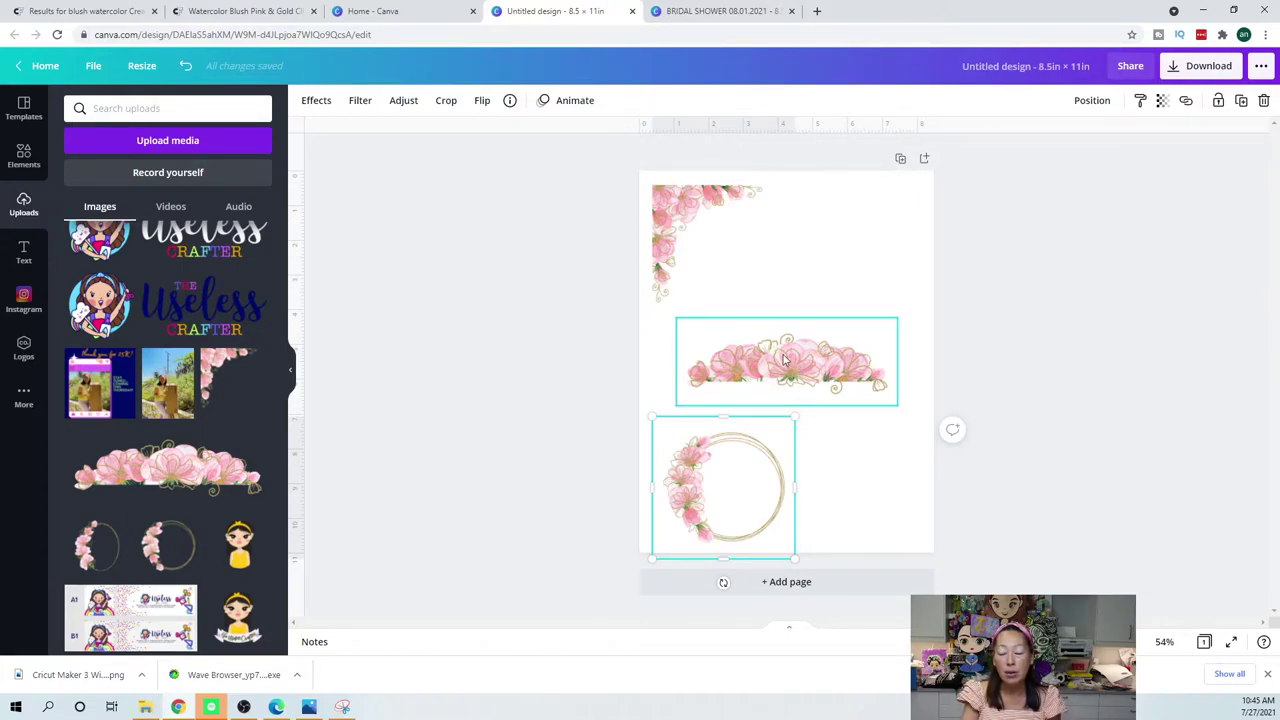
- Duplicate the flower garland, place the copy above the original and flip the copy vertically
left_click_drag(785, 360, 794, 422)
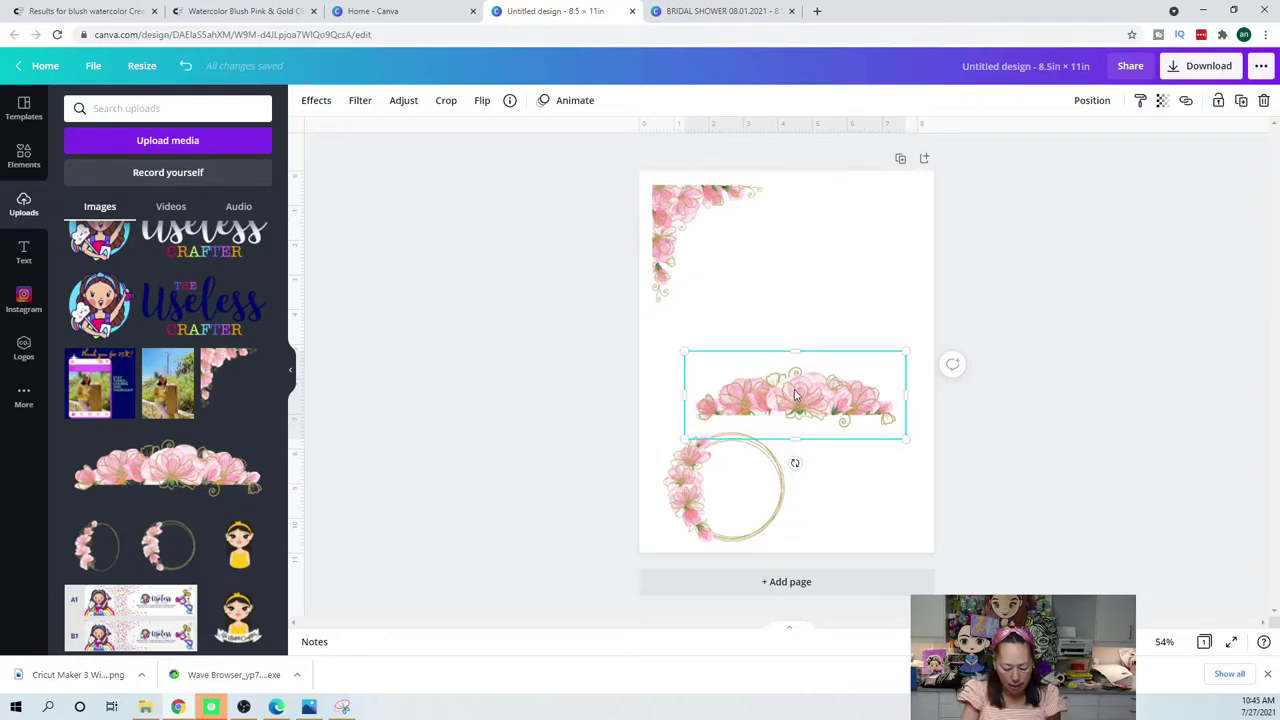
key("shift+Right")
key("shift+Down")
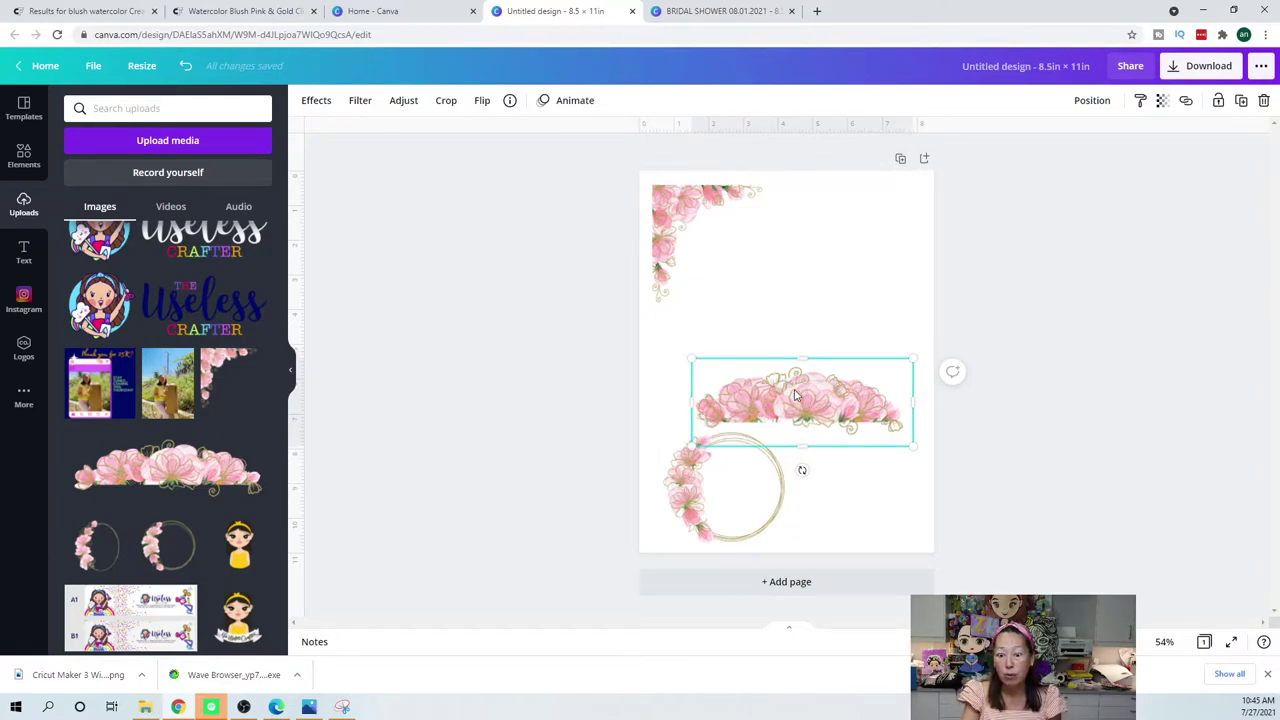
key("ctrl+d")
left_click_drag(803, 370, 796, 292)
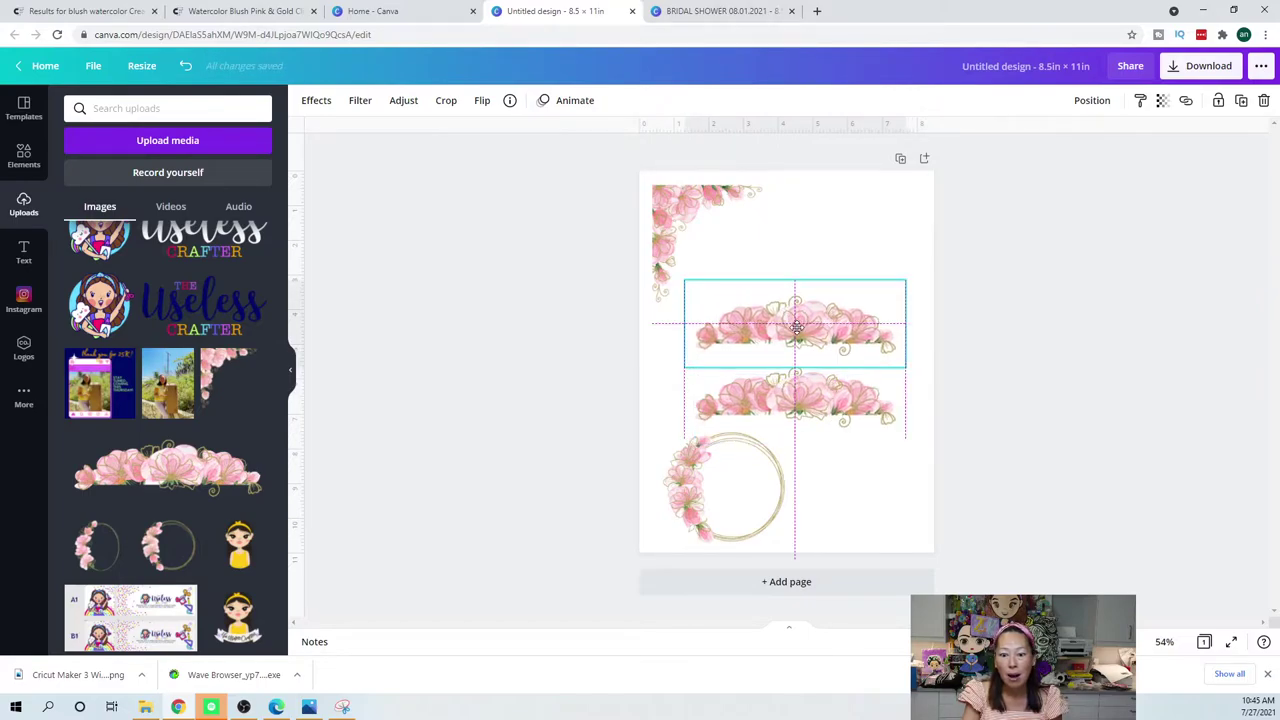
left_click(484, 103)
left_click(508, 163)
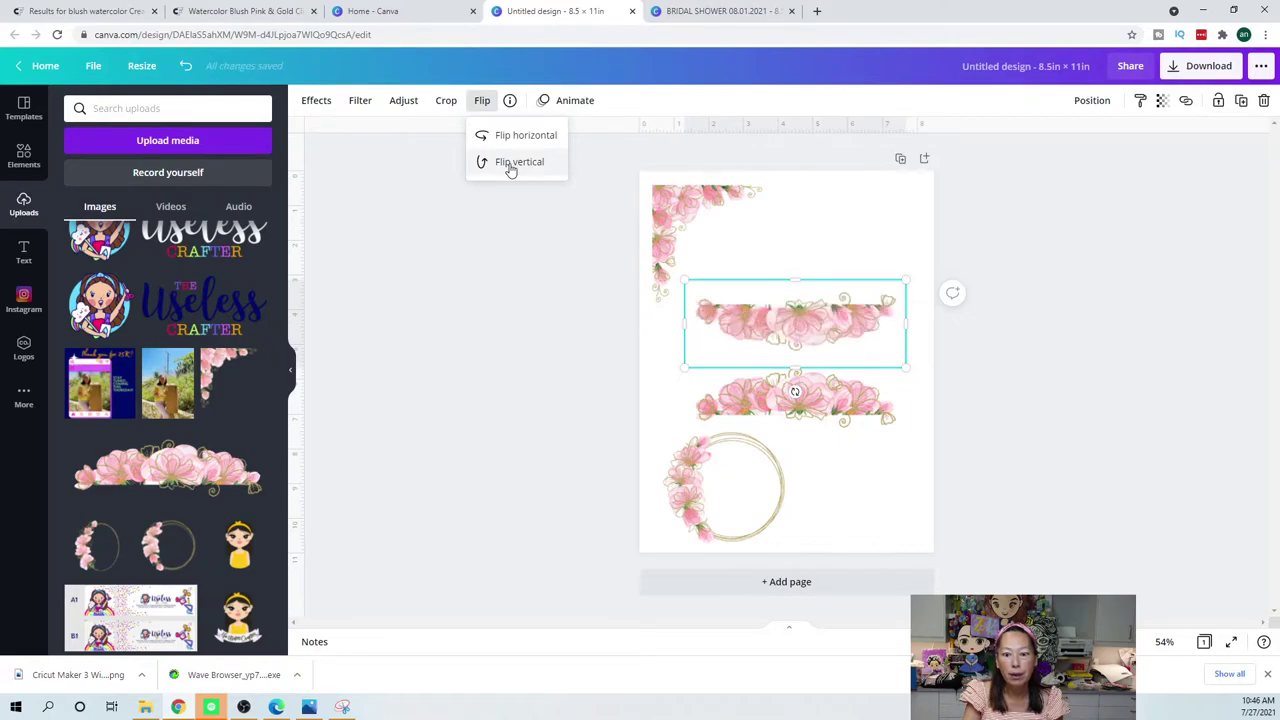
mouse_move(797, 322)
left_mouse_down()
mouse_move(774, 285)
mouse_move(787, 302)
left_mouse_up()
- Delete the unflipped garland and move the flipped one down to the middle of the page
left_click(795, 376)
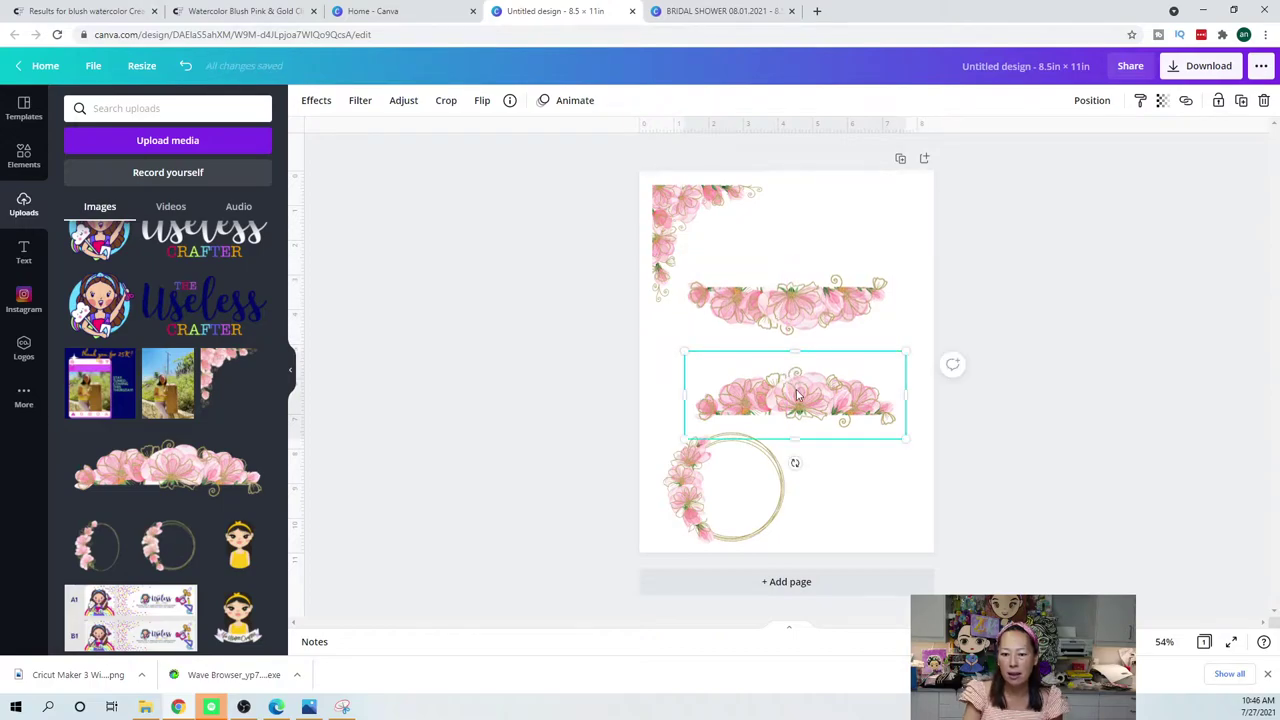
key("Delete")
left_click_drag(772, 346, 772, 391)
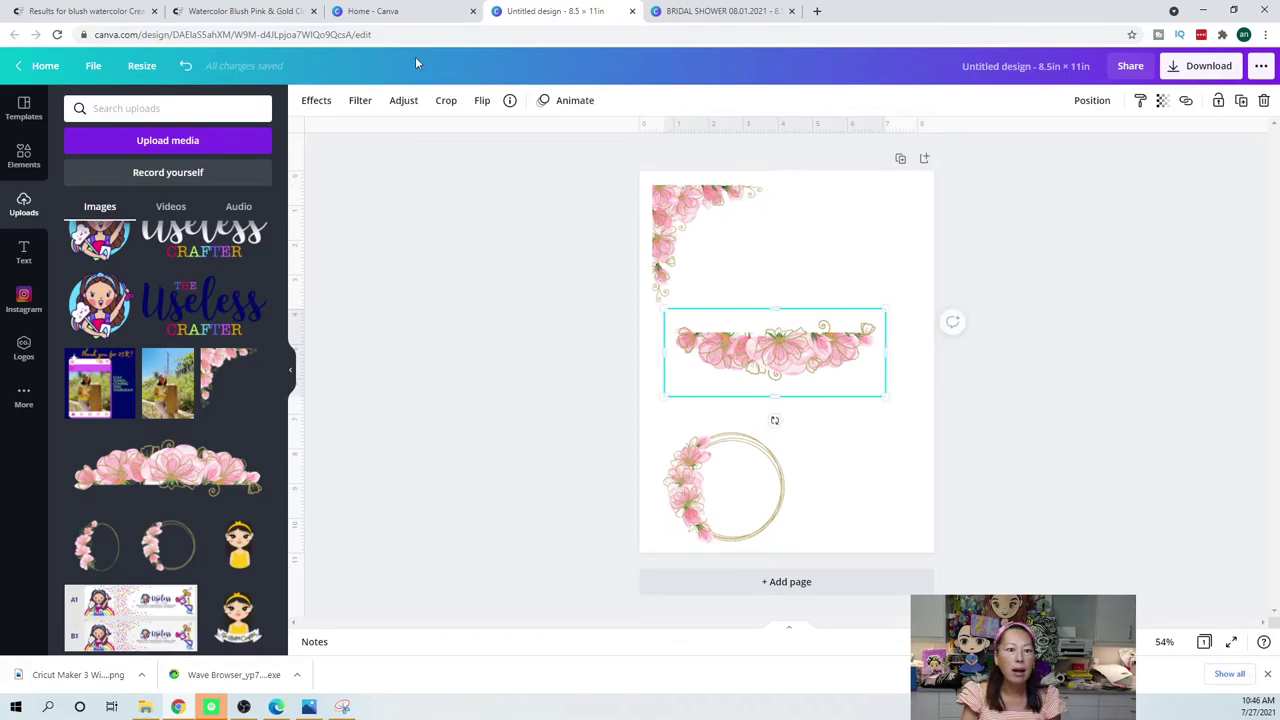
- Open the existing BRIDAL SHOWER 08.01.2021 design to examine its label layout, and return to the untitled design
left_click(401, 16)
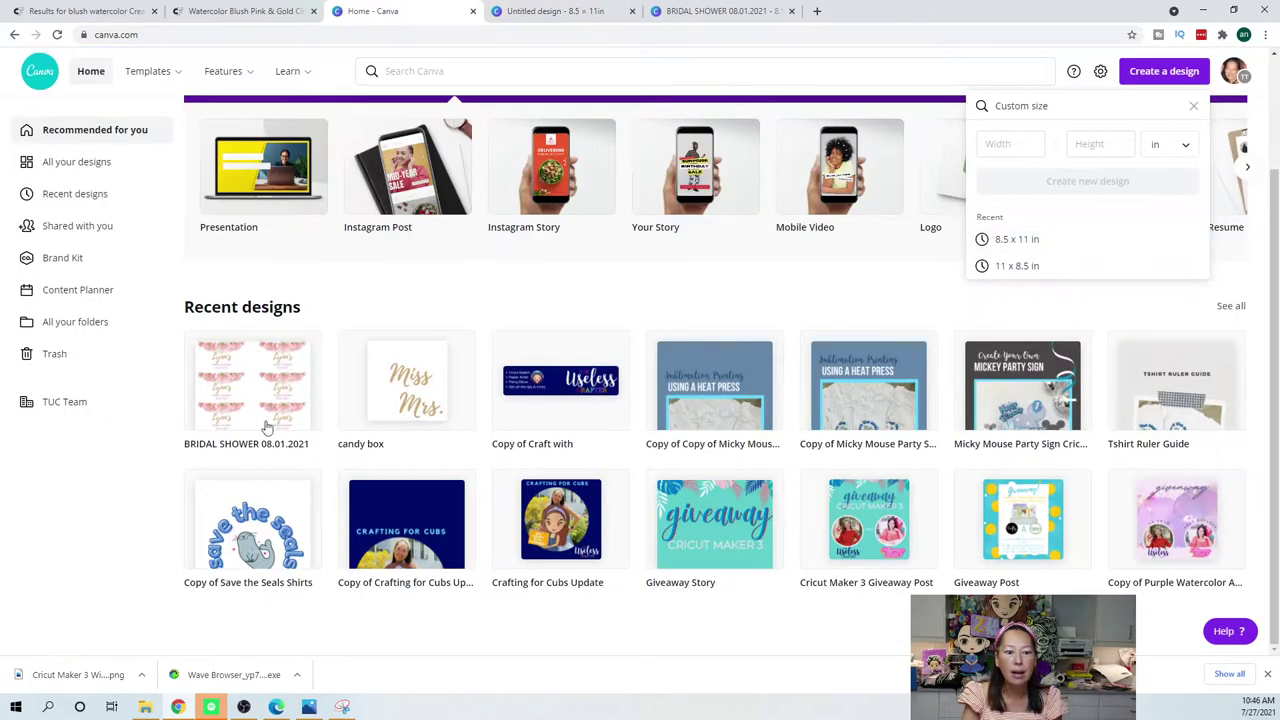
left_click(262, 392)
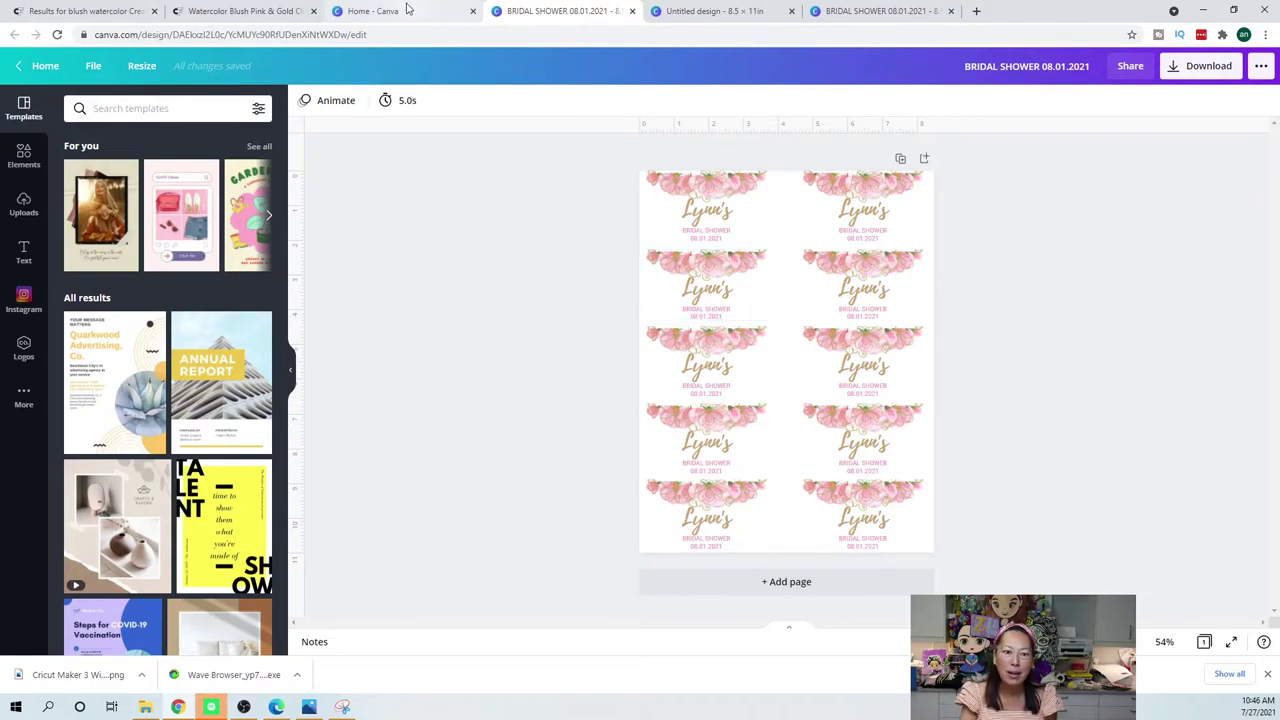
left_click(882, 11)
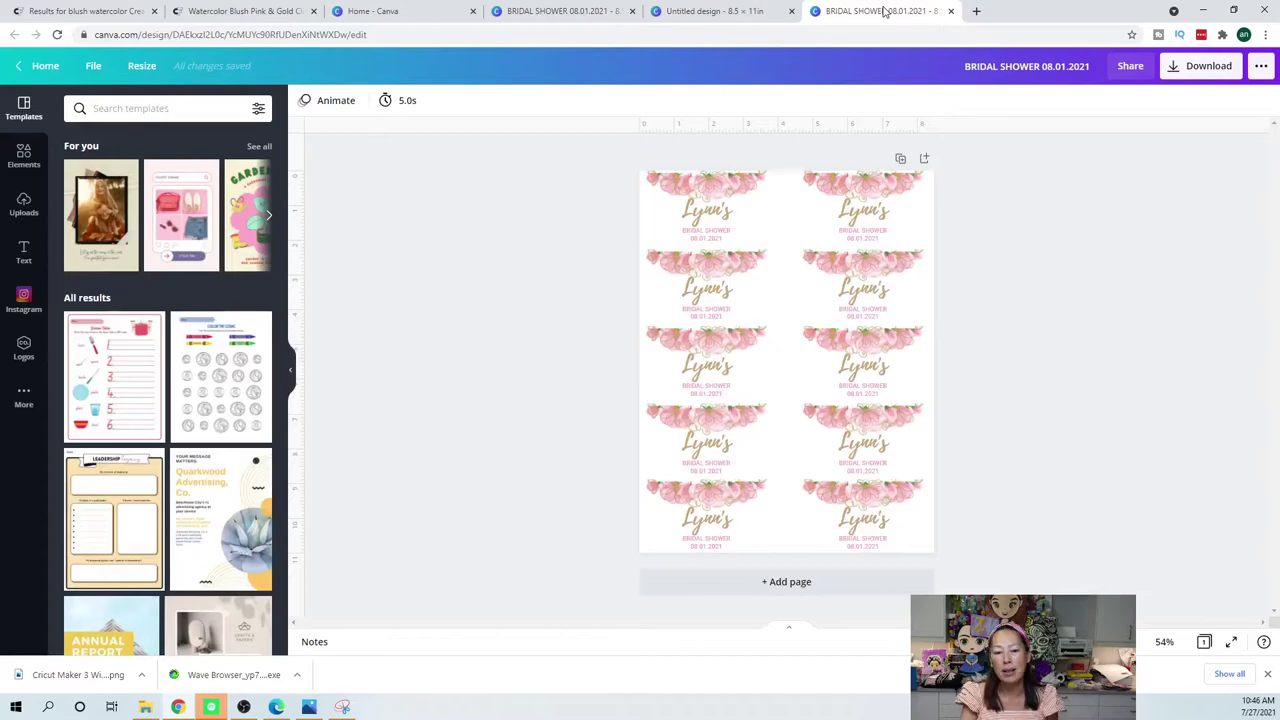
left_click(745, 11)
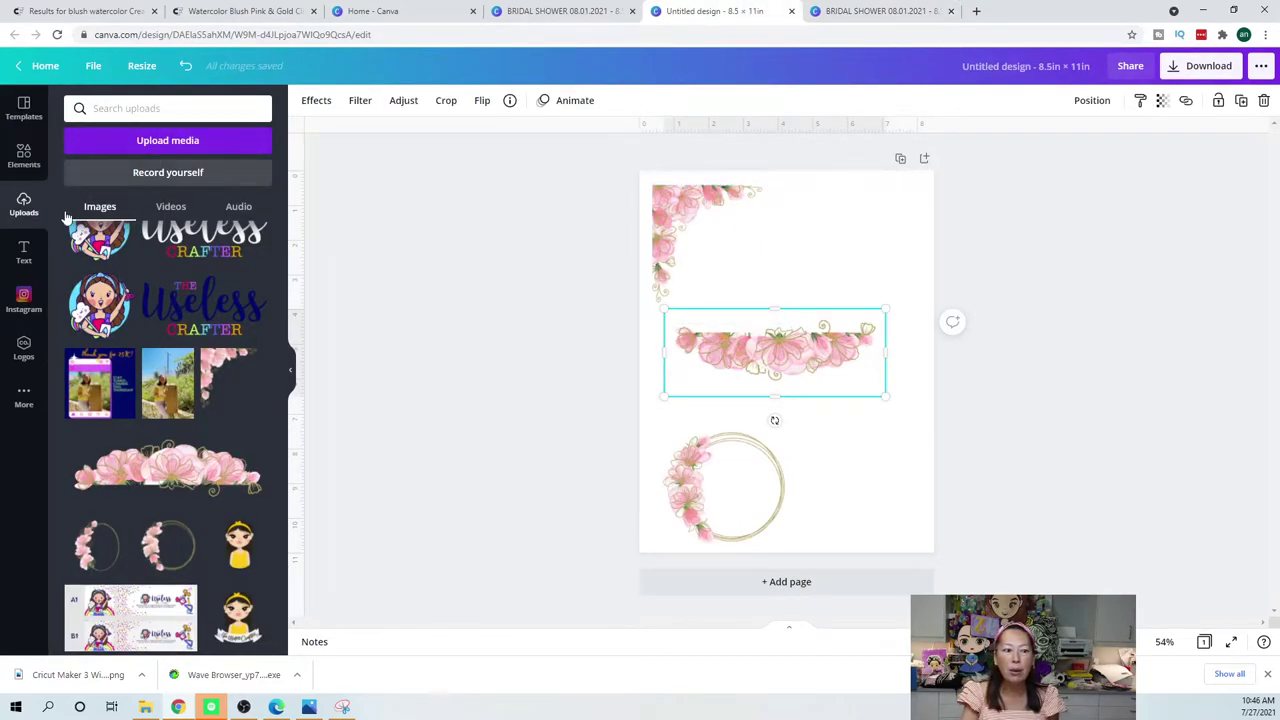
- Add the recently used "engaged!" font combination and move it above the garland, beside the floral corner
left_click(24, 253)
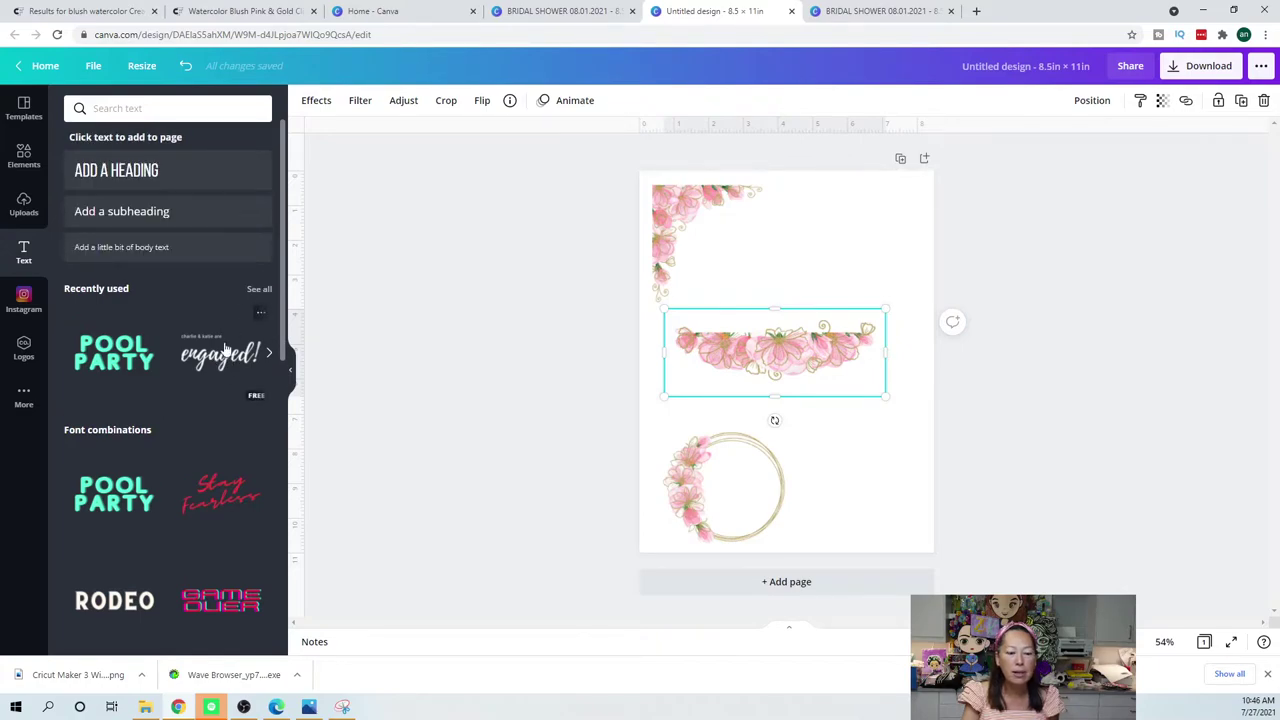
scroll(180, 400, "down", 3)
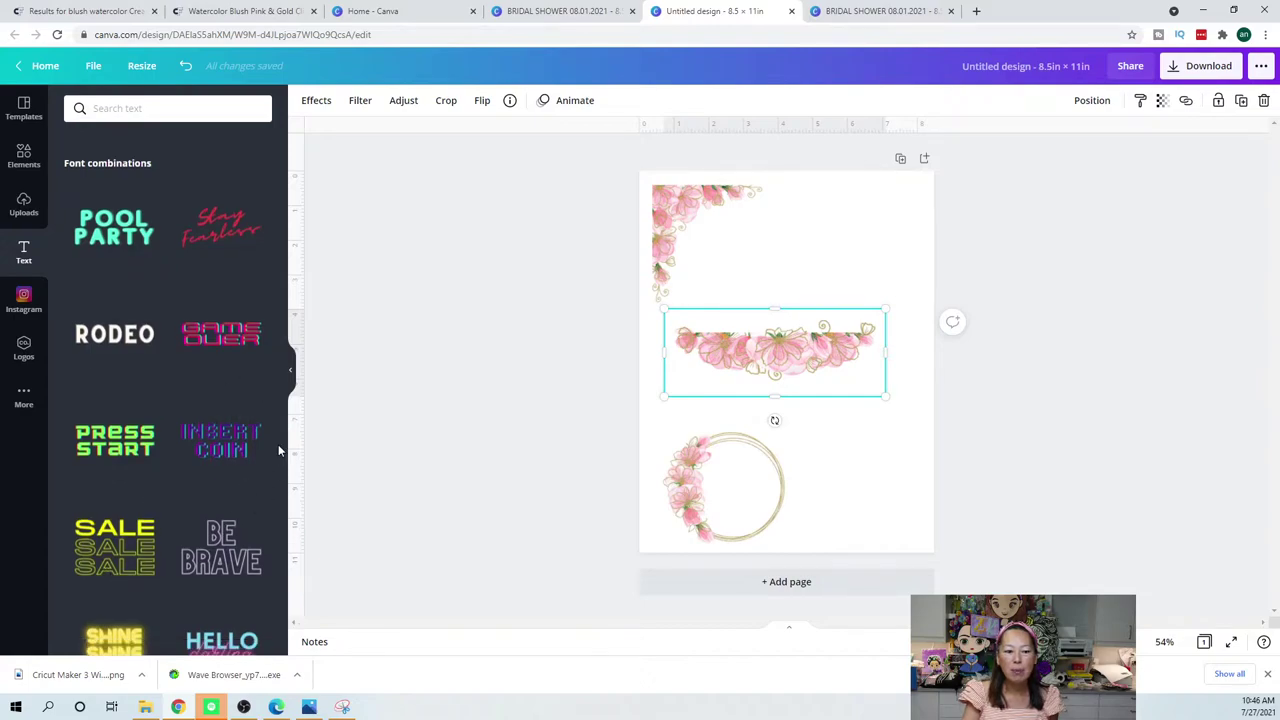
scroll(245, 525, "up", 3)
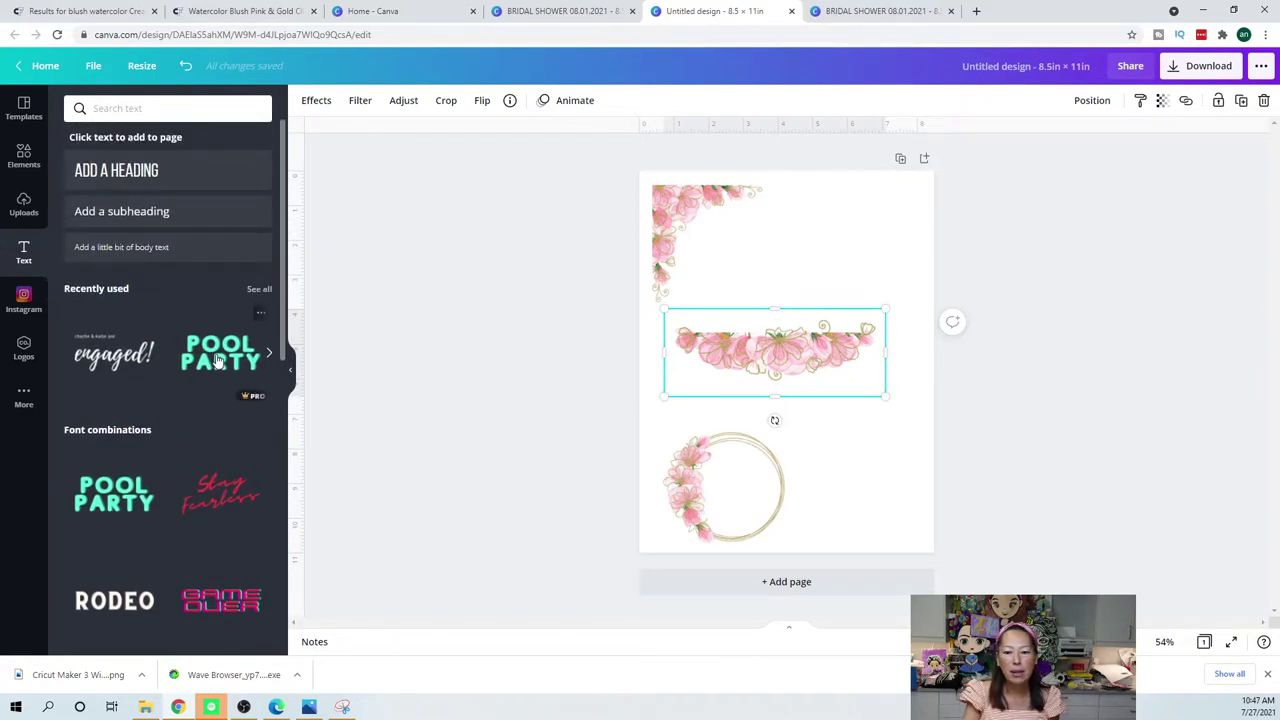
left_click(118, 362)
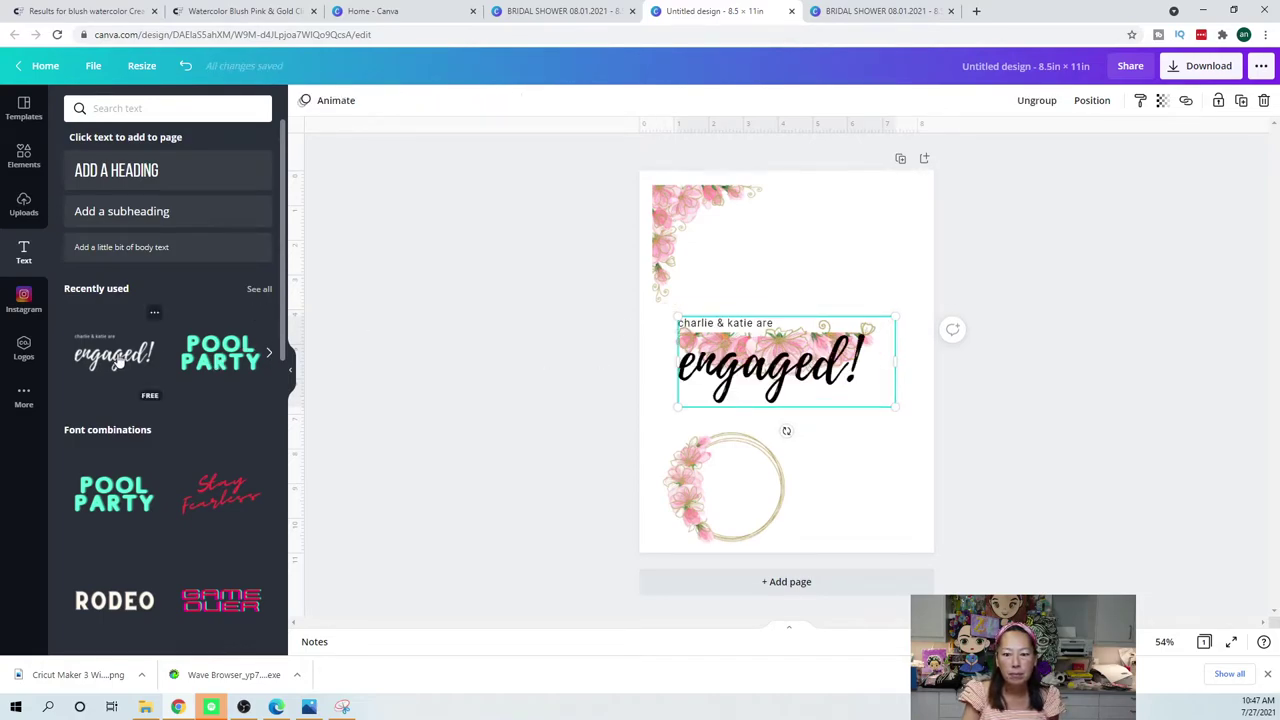
left_click(781, 325)
left_click_drag(781, 325, 810, 233)
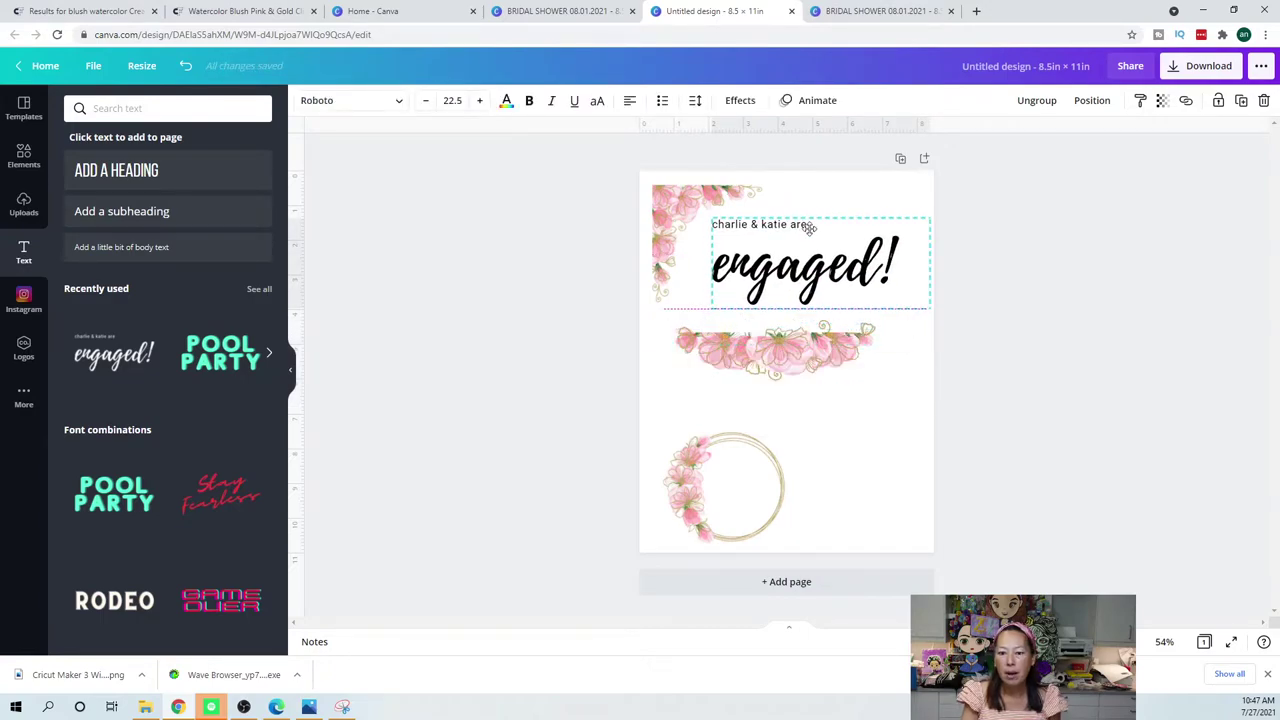
- Ungroup the font combination and delete the small text line above "engaged!"
left_click(810, 224)
left_click(1039, 101)
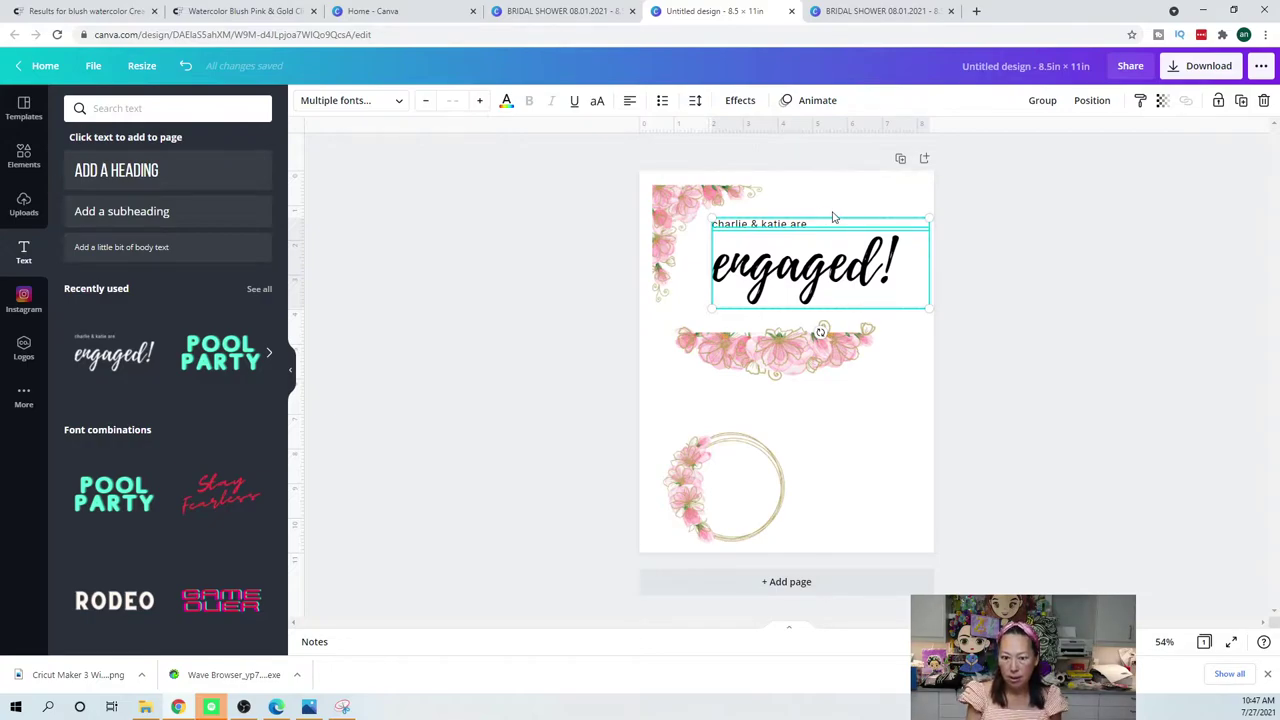
left_click(1097, 283)
left_click(757, 226)
key("Delete")
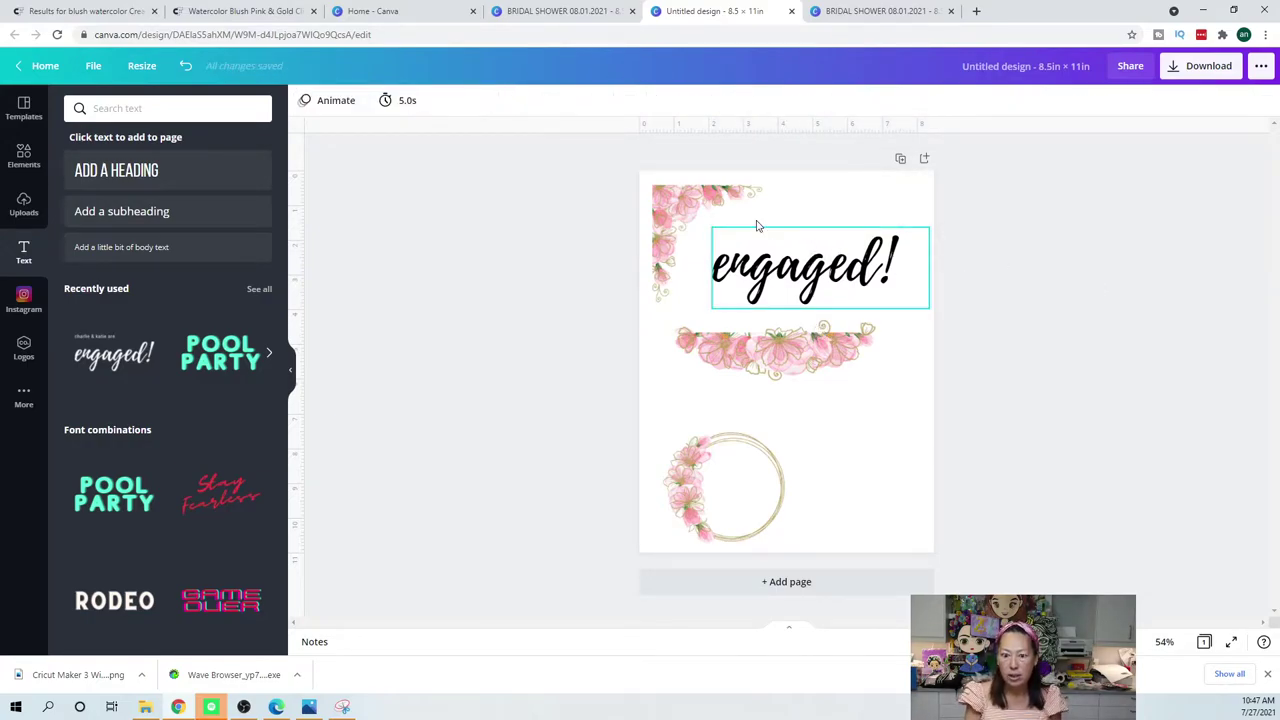
- Replace the "engaged!" text with the bride's first name in possessive form
left_click(833, 268)
double_click(895, 270)
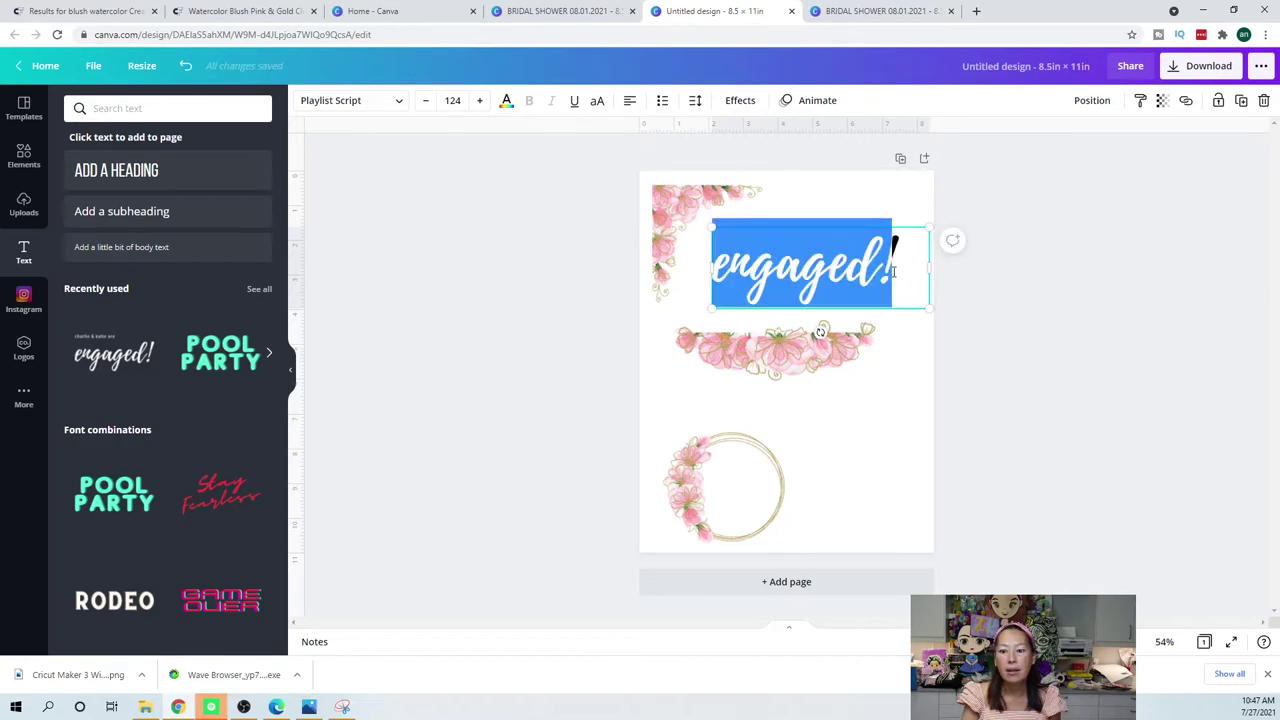
type("Lynn's")
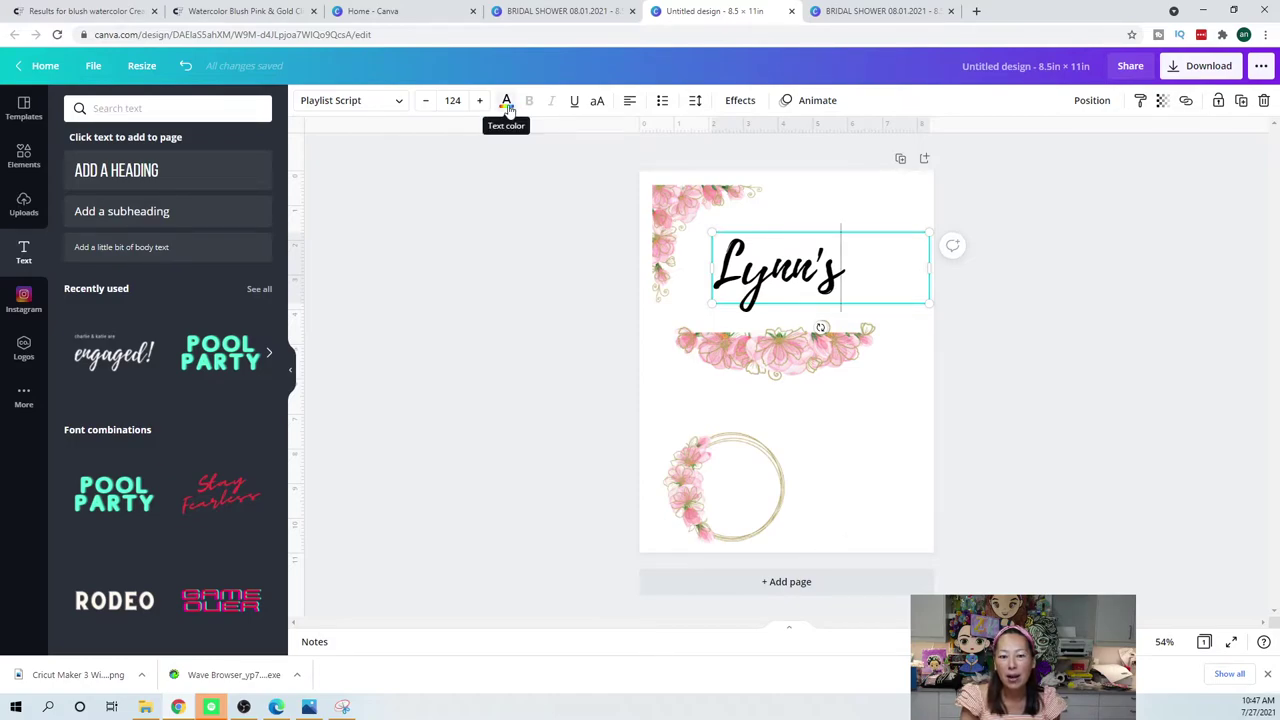
- Color the bride's name text with the medium pink from the floral corner's photo colors
left_click(507, 104)
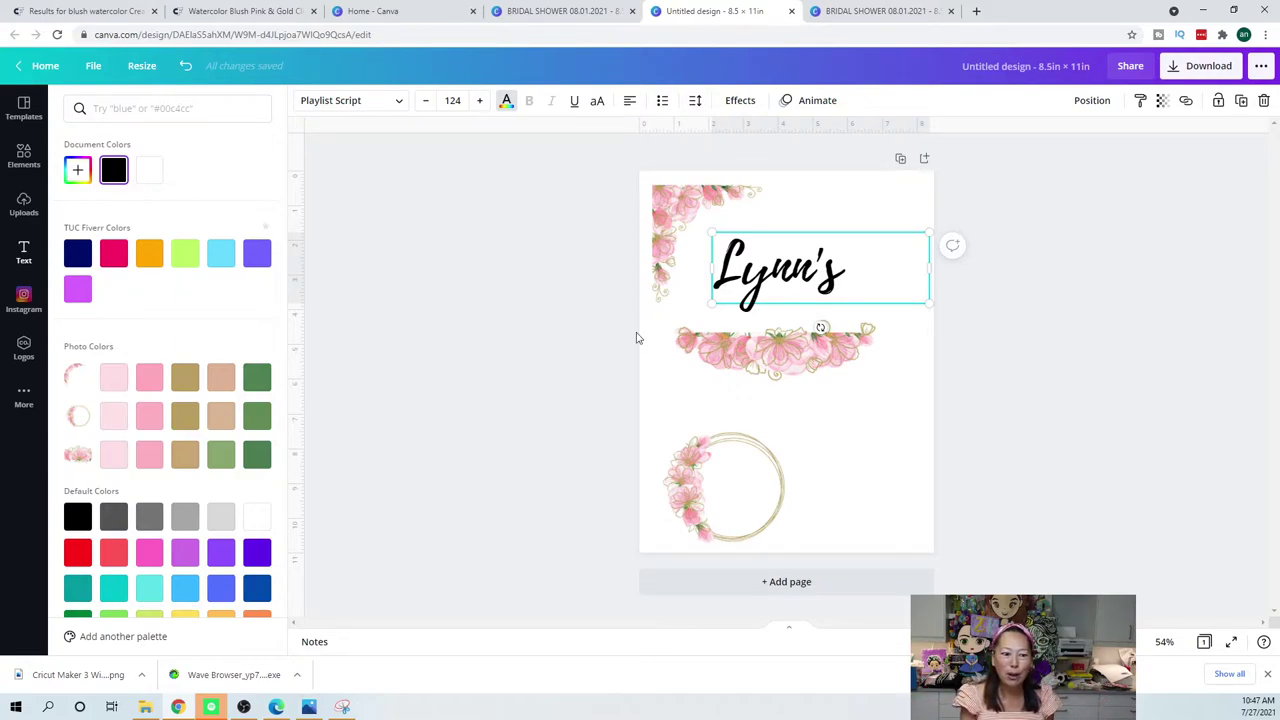
left_click(148, 381)
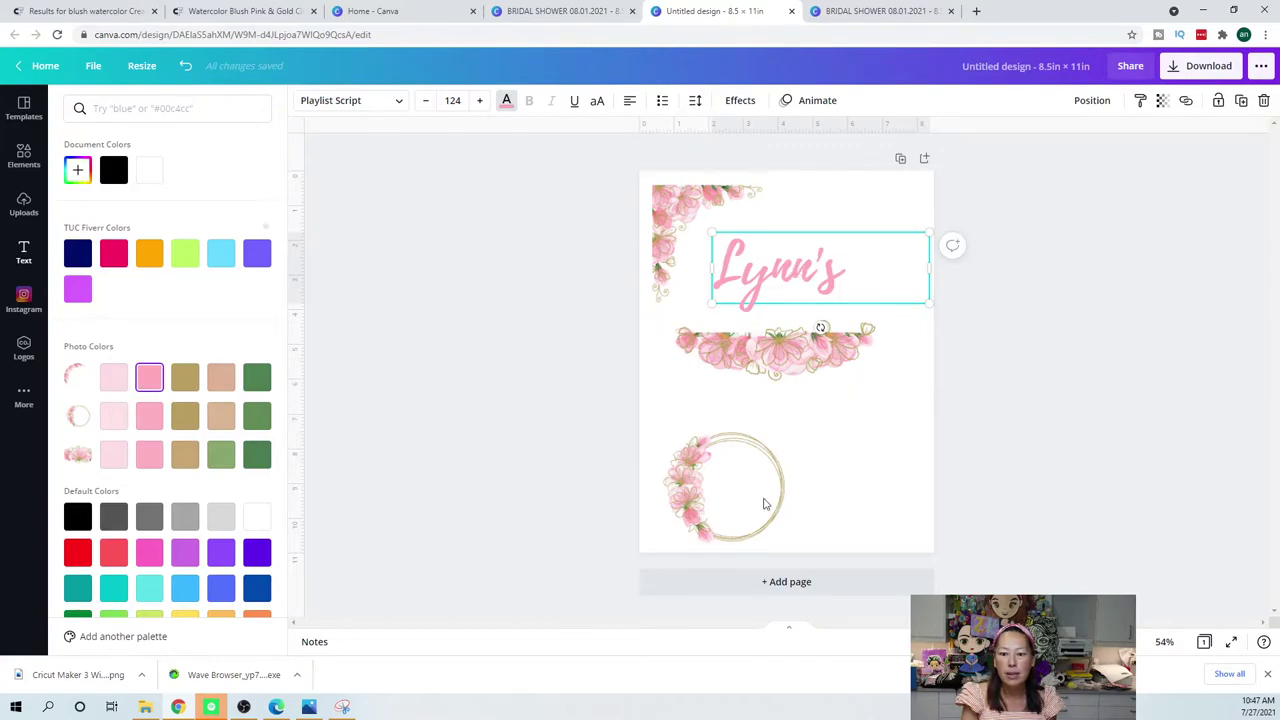
- Delete the floral ring from the lower part of the page and move the bride's name below the garland
left_click(733, 509)
key("Delete")
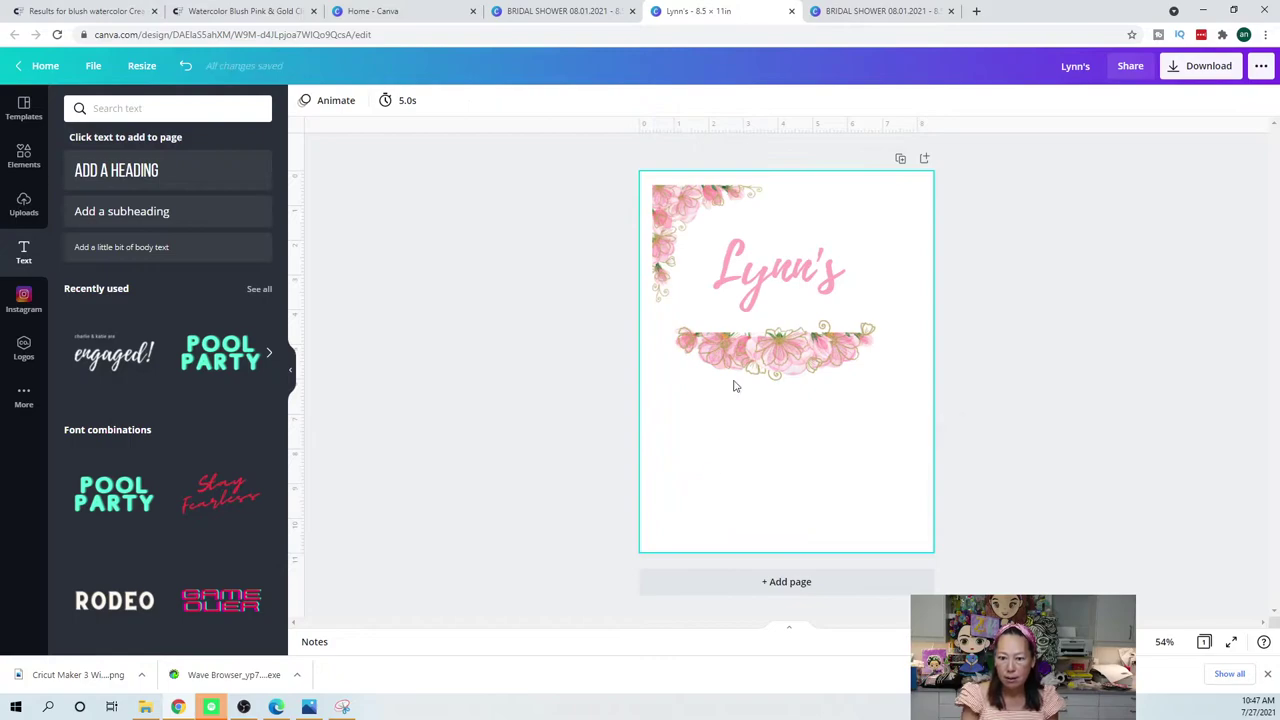
left_click(765, 274)
left_click_drag(773, 345, 766, 417)
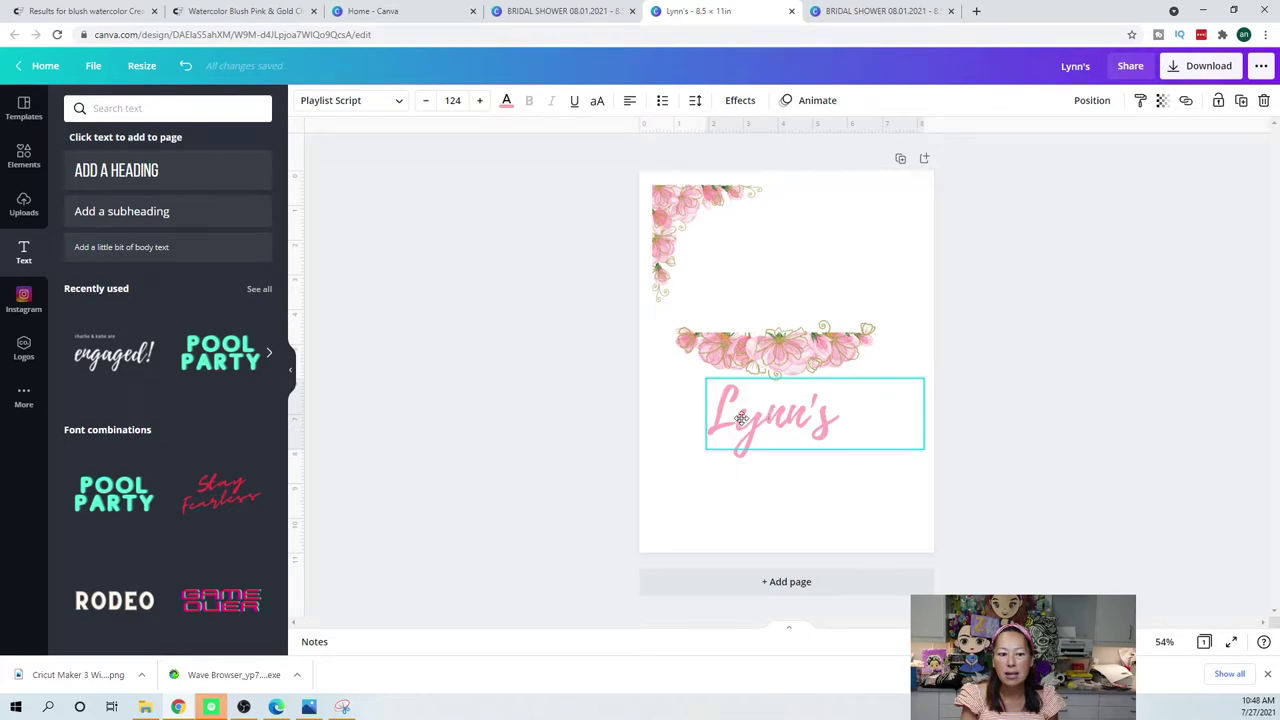
- Add the "engaged!" font combination again, delete its "engaged!" text, and move the remaining small text line below the bride's name
left_click(107, 352)
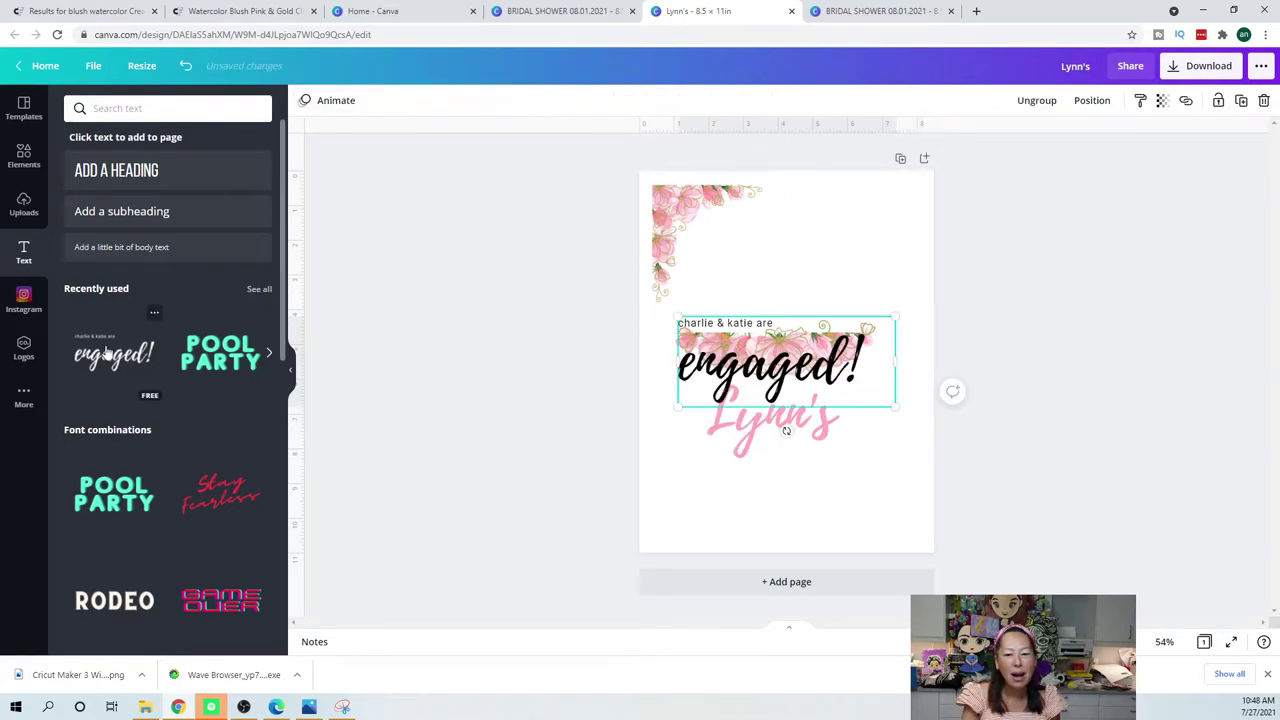
left_click(764, 379)
key("Delete")
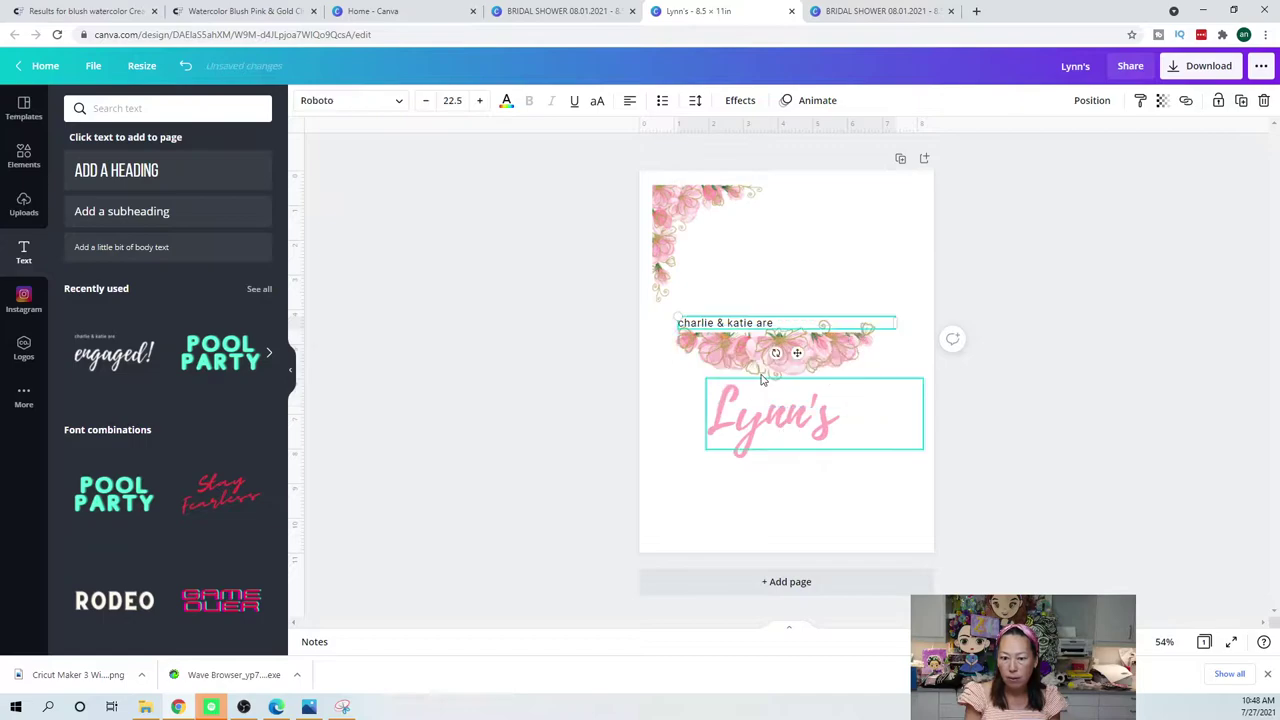
double_click(771, 325)
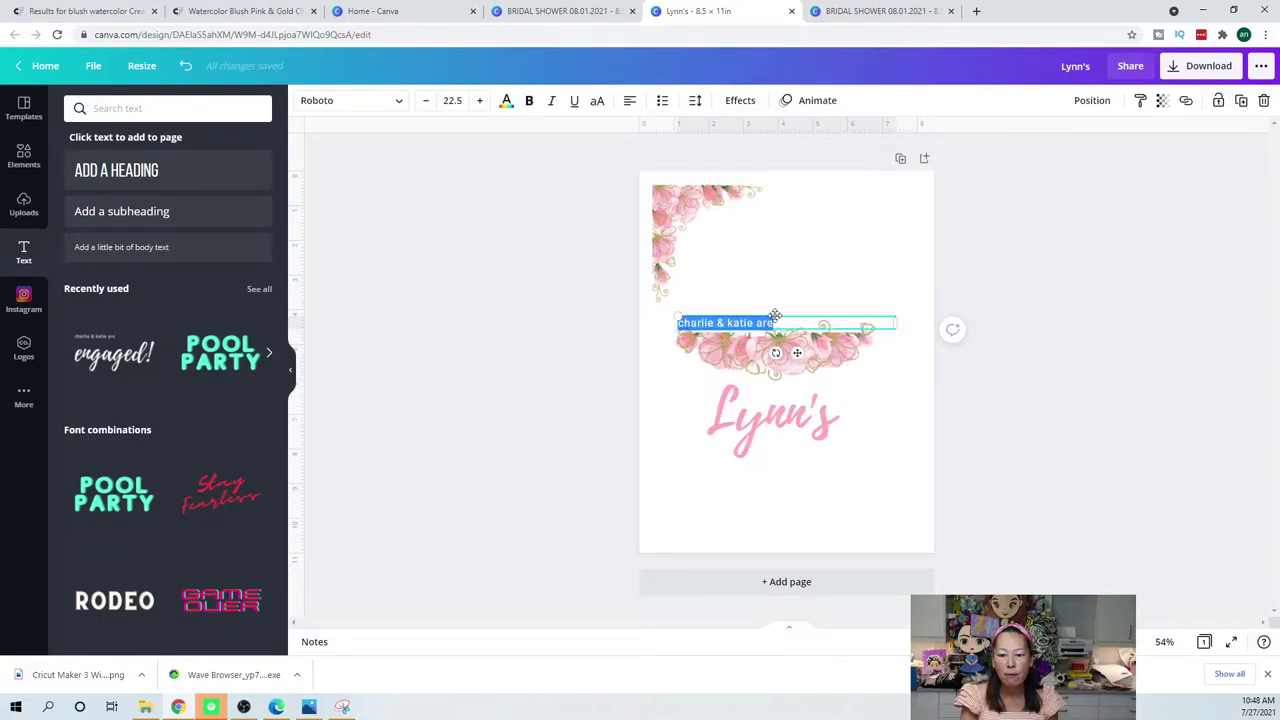
left_click_drag(792, 314, 808, 487)
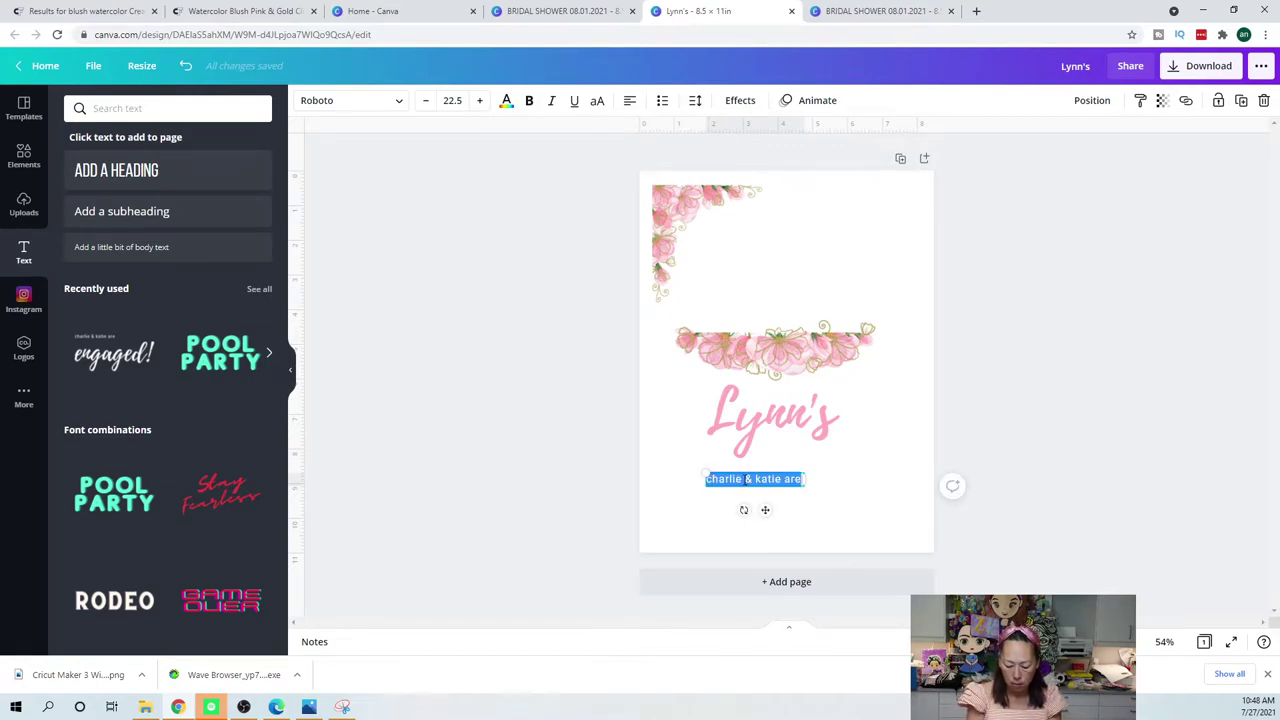
- Replace the small text line with "August" and check the existing BRIDAL SHOWER 08.01.2021 design for its label wording
type("August")
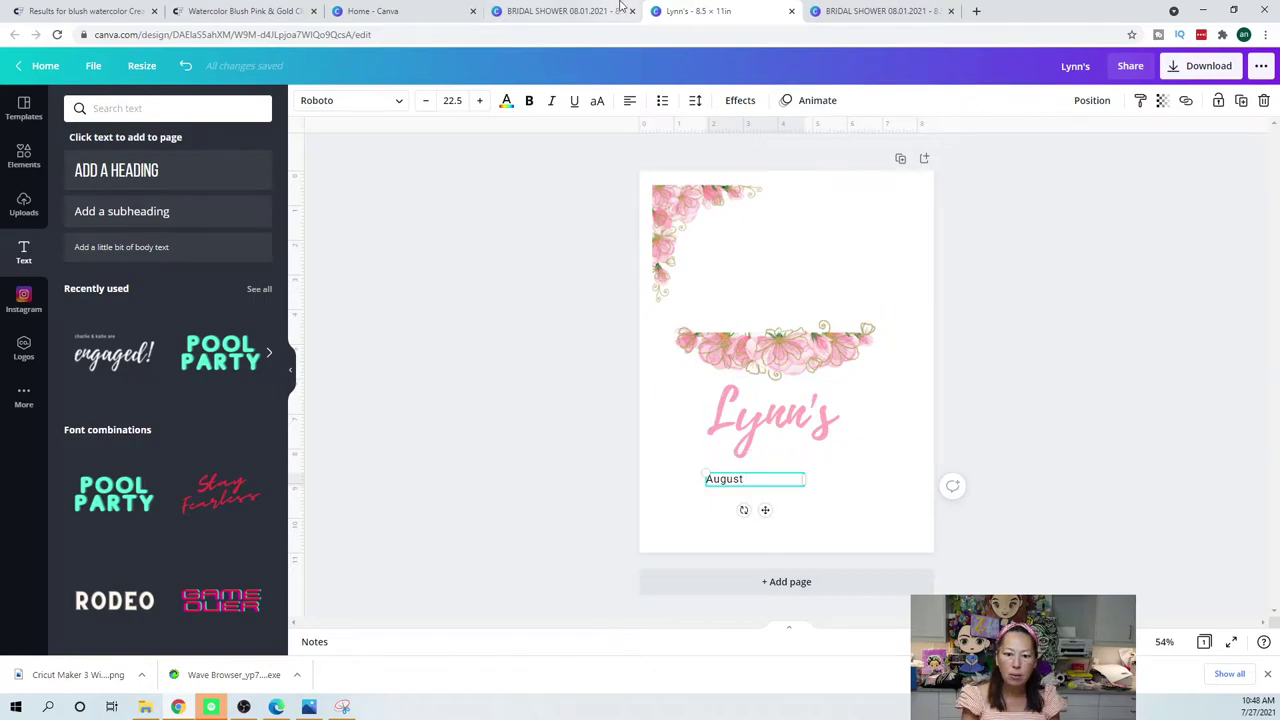
left_click(395, 11)
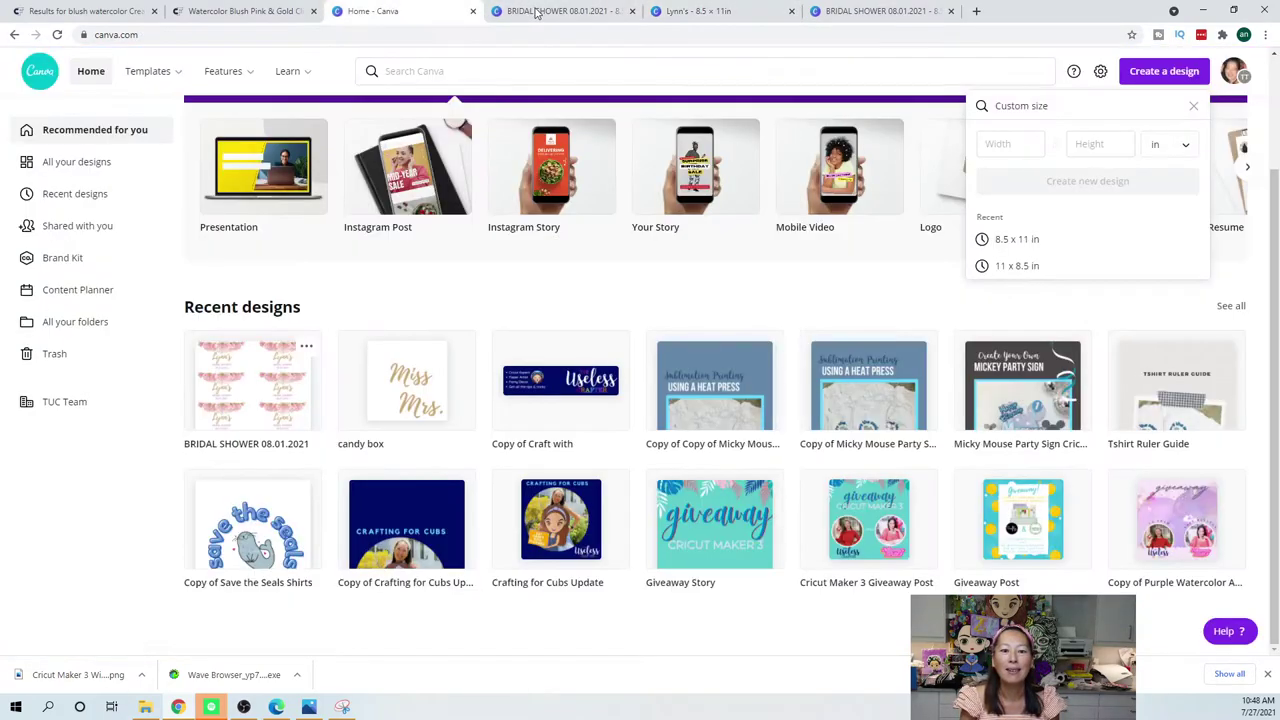
left_click(537, 13)
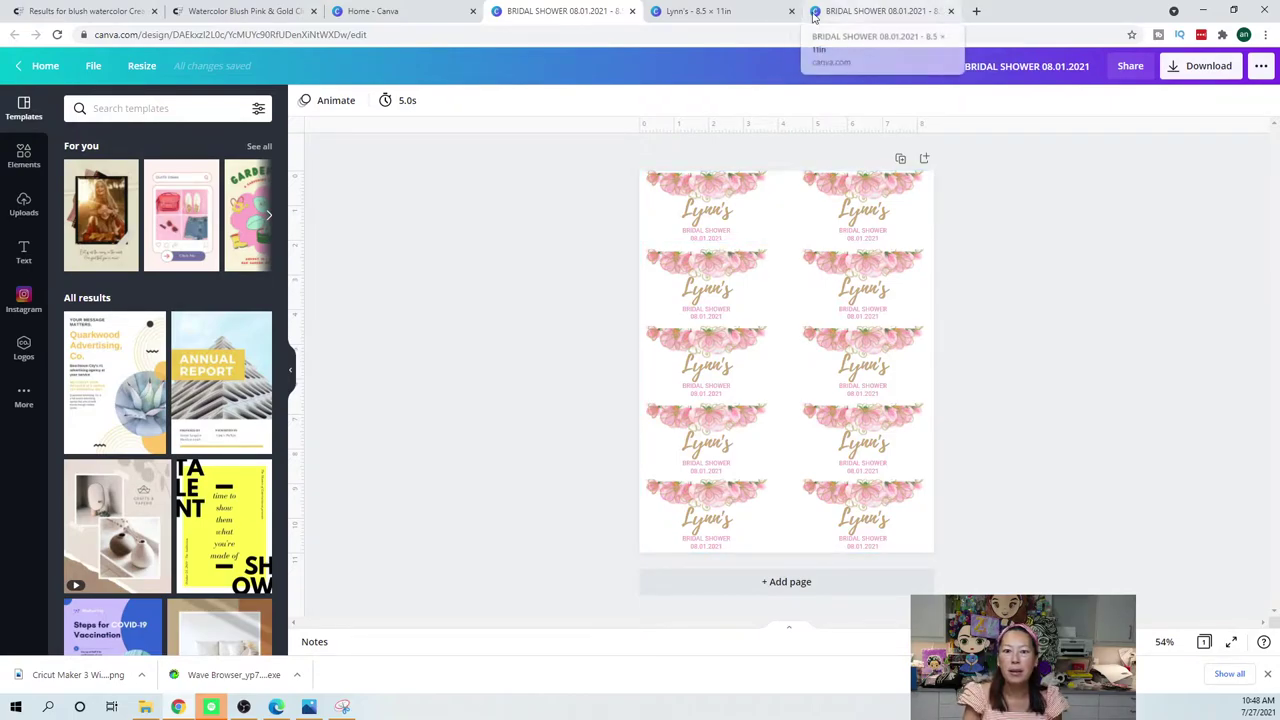
left_click(712, 11)
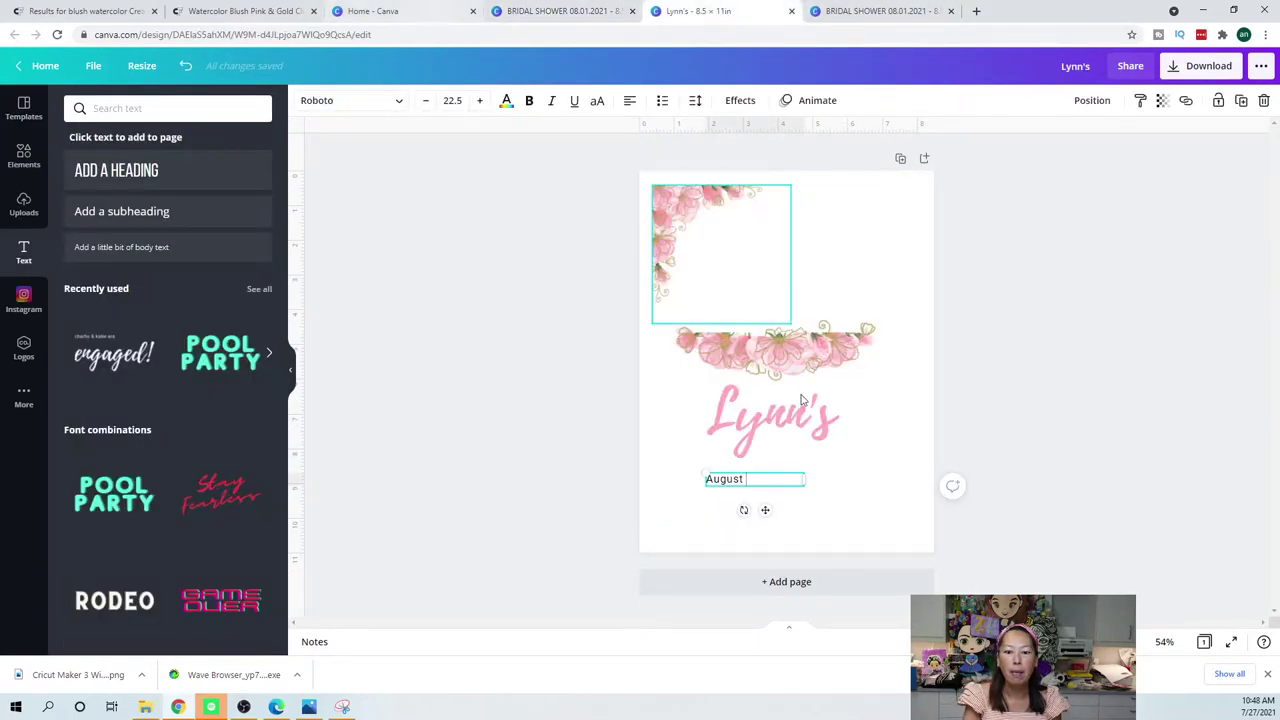
- Replace the small text line with "BRIDAL SHOWER" and "08.01.2021" on a second line
left_click_drag(765, 473, 697, 475)
key("Right")
type("Bridal")
key("ctrl+a")
key("BackSpace")
type("Bridal")
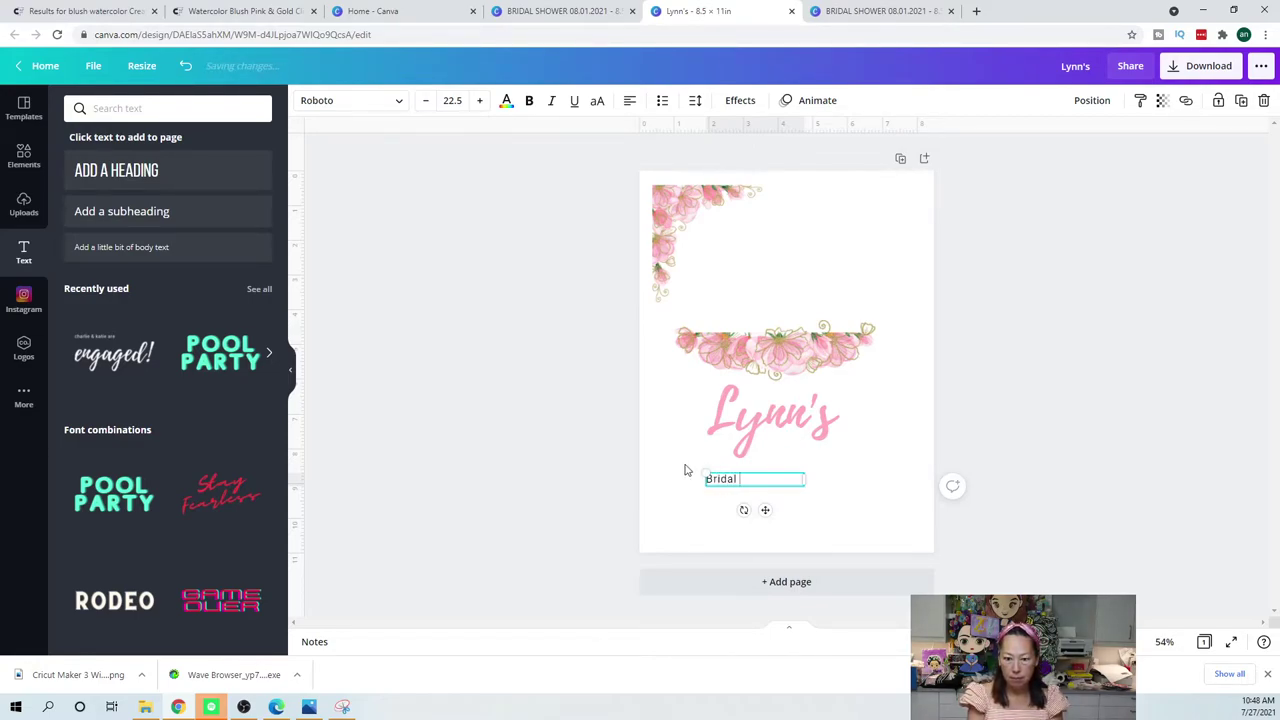
key("BackSpace")
key("BackSpace")
key("BackSpace")
type("RIDAL SHOWER")
key("Return")
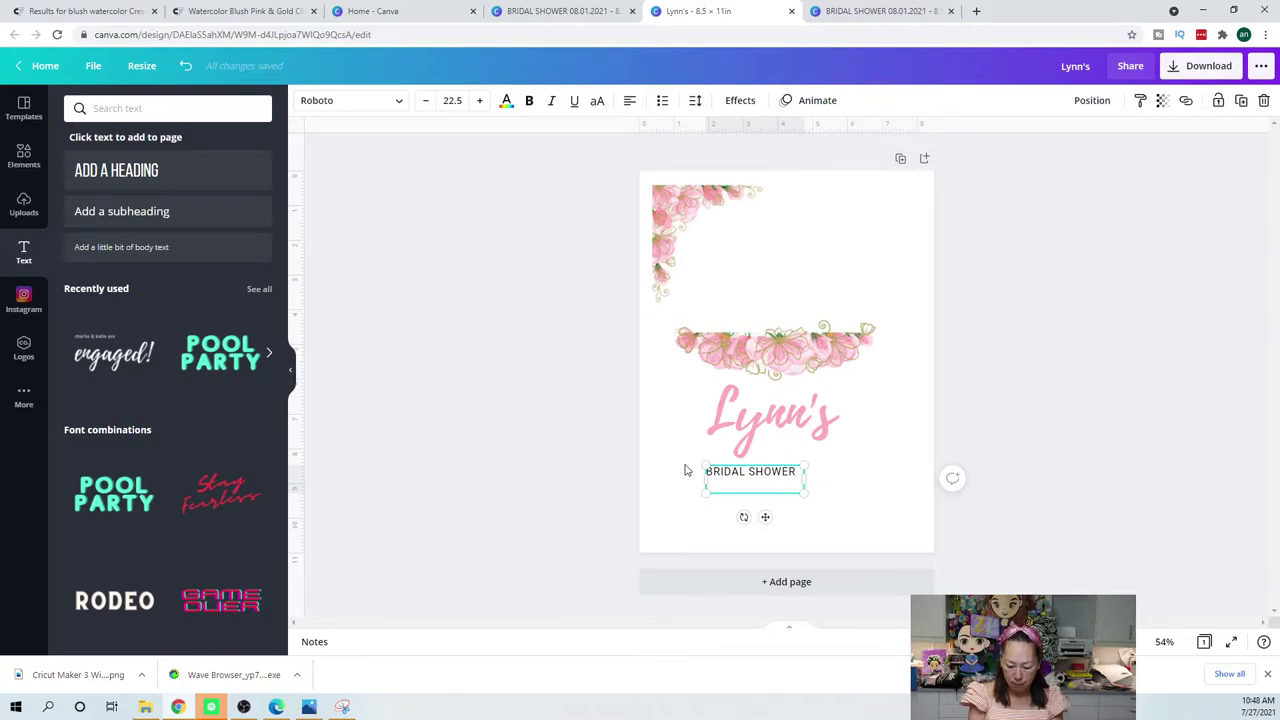
type("08.01.2021")
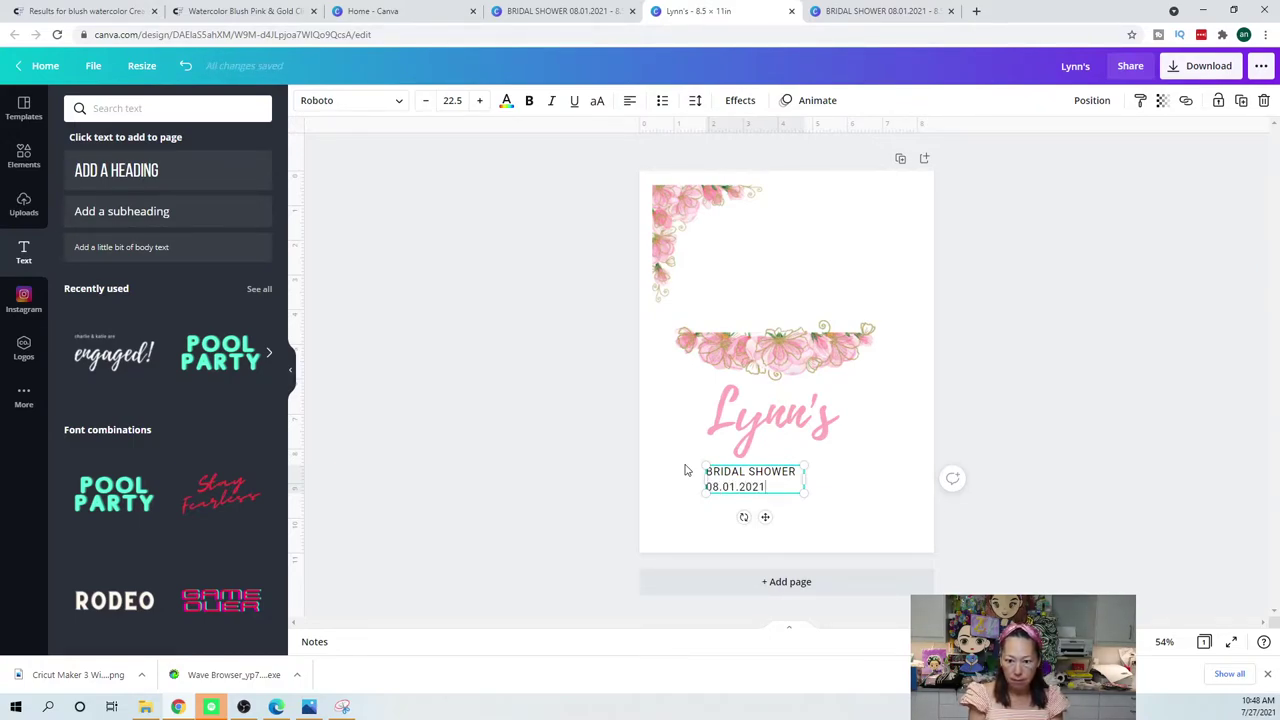
- Examine the text arrangement on the existing BRIDAL SHOWER 08.01.2021 labels and return to the new design
left_click(815, 10)
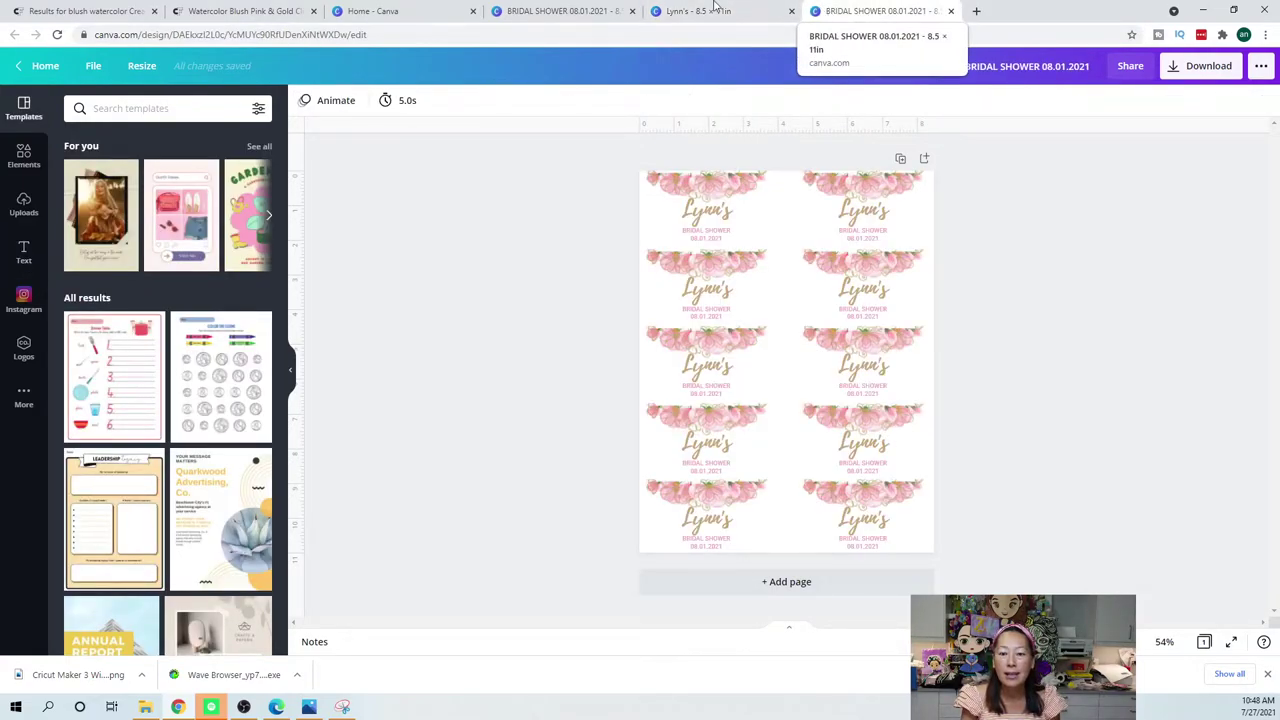
left_click(517, 10)
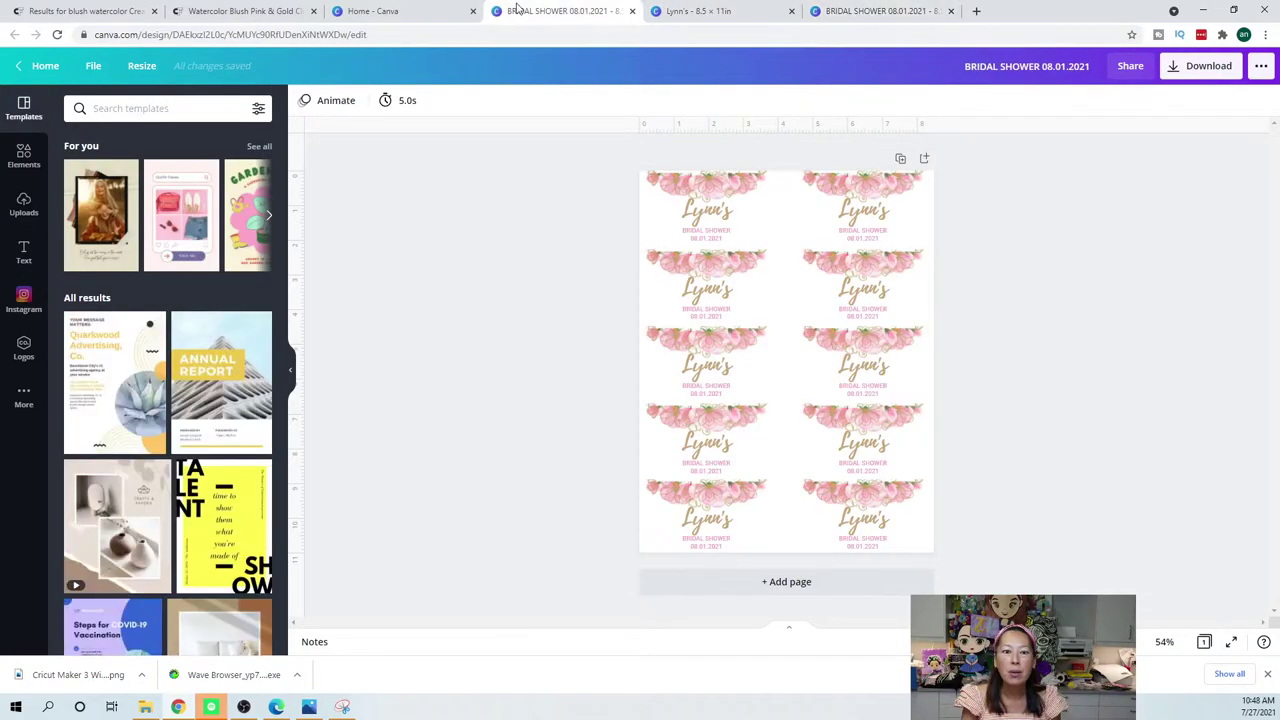
left_click(431, 19)
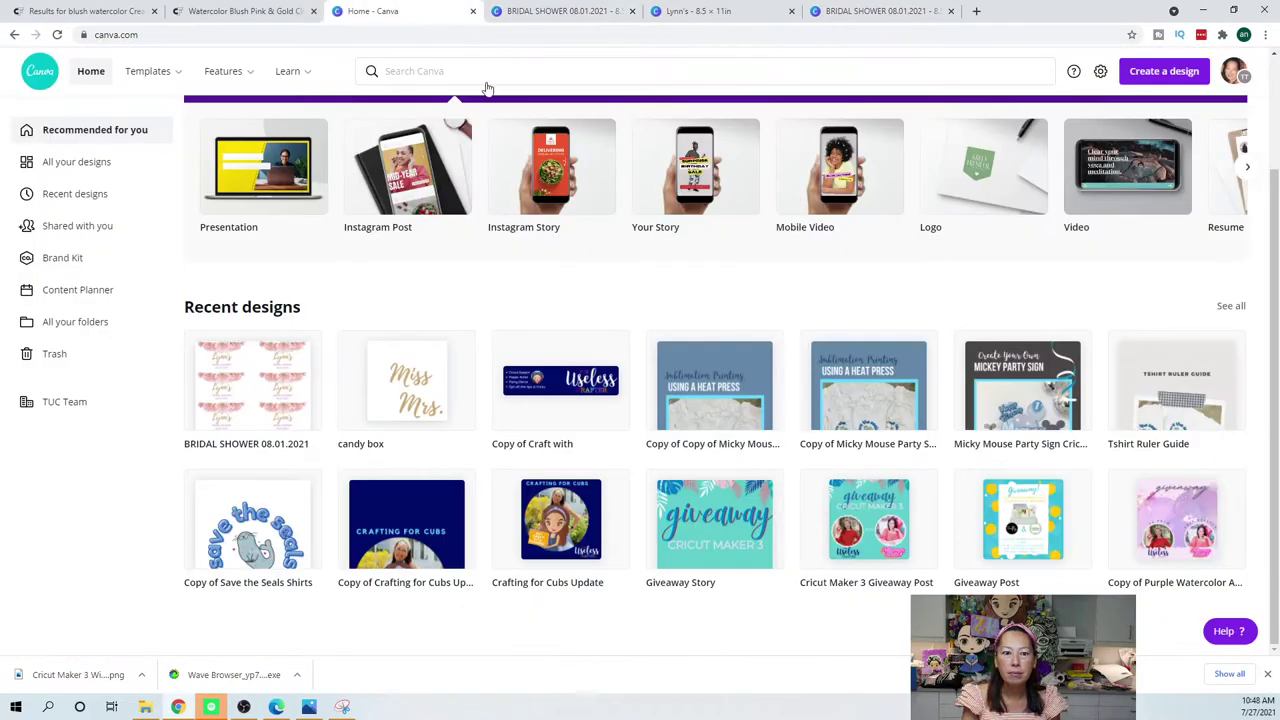
left_click(730, 19)
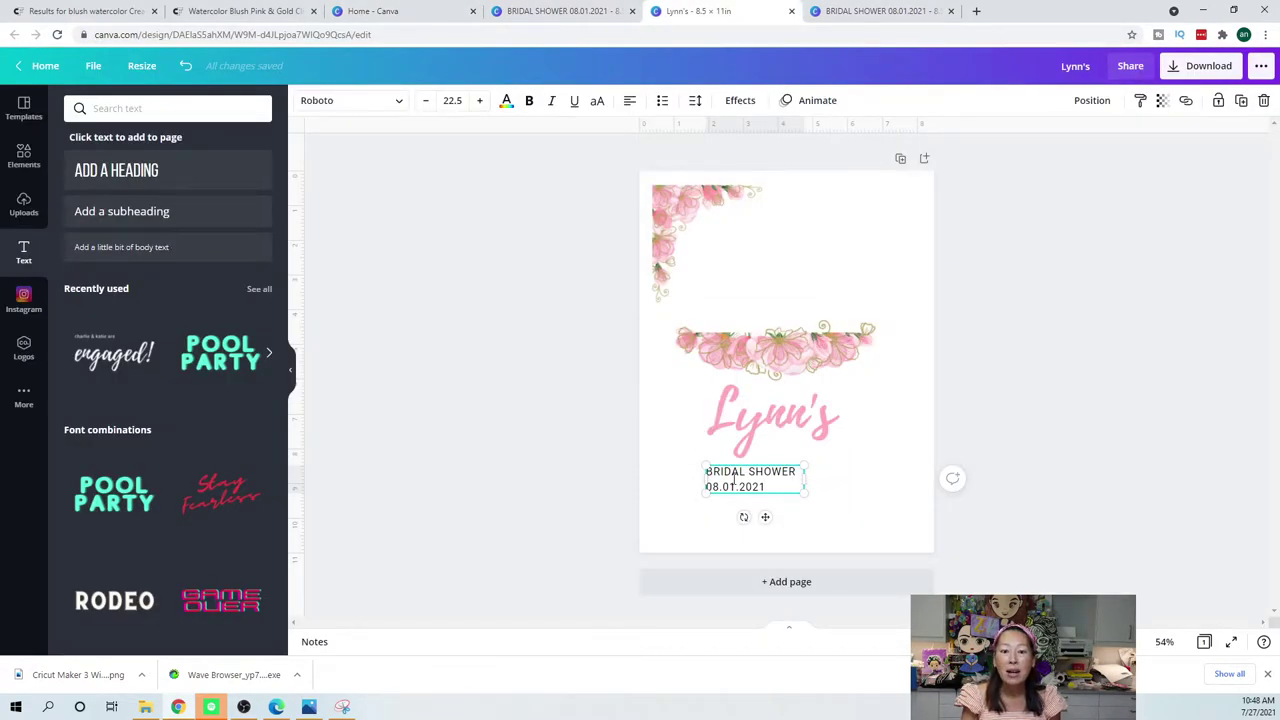
- Center the two-line BRIDAL SHOWER text under the bride's name and color it the floral corner's medium pink
left_click(630, 103)
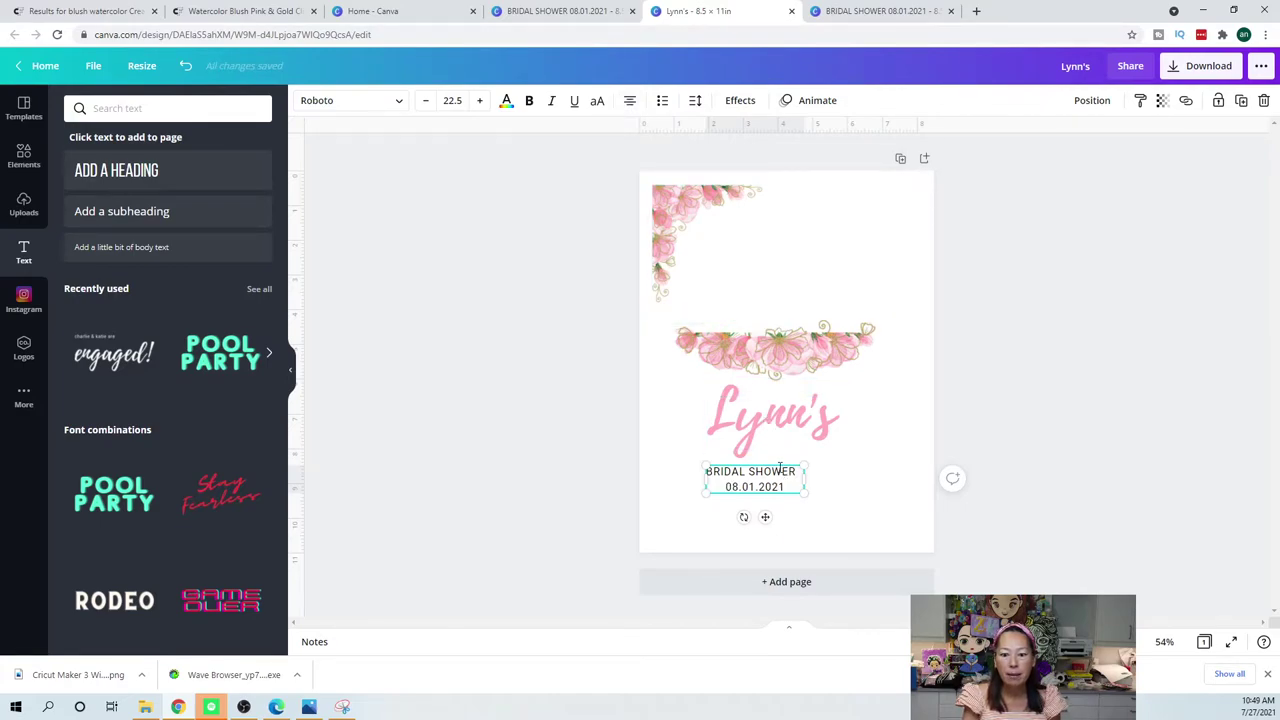
left_click_drag(776, 465, 804, 452)
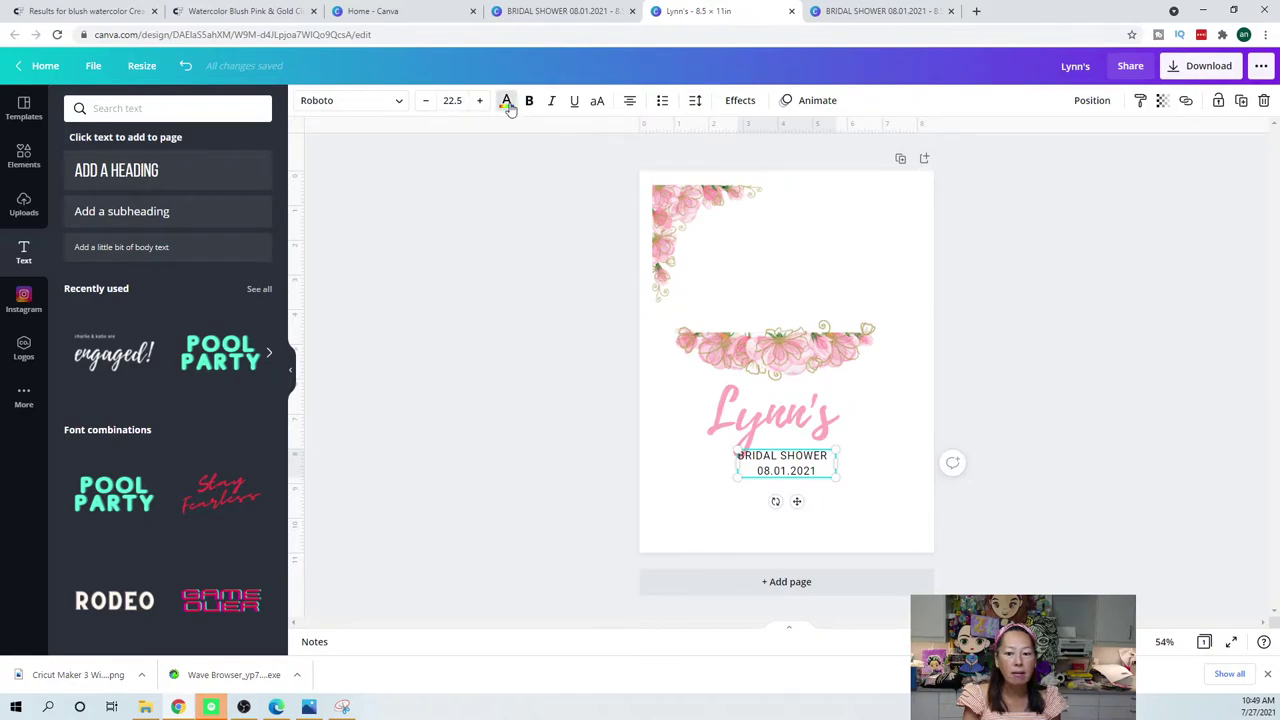
left_click(507, 102)
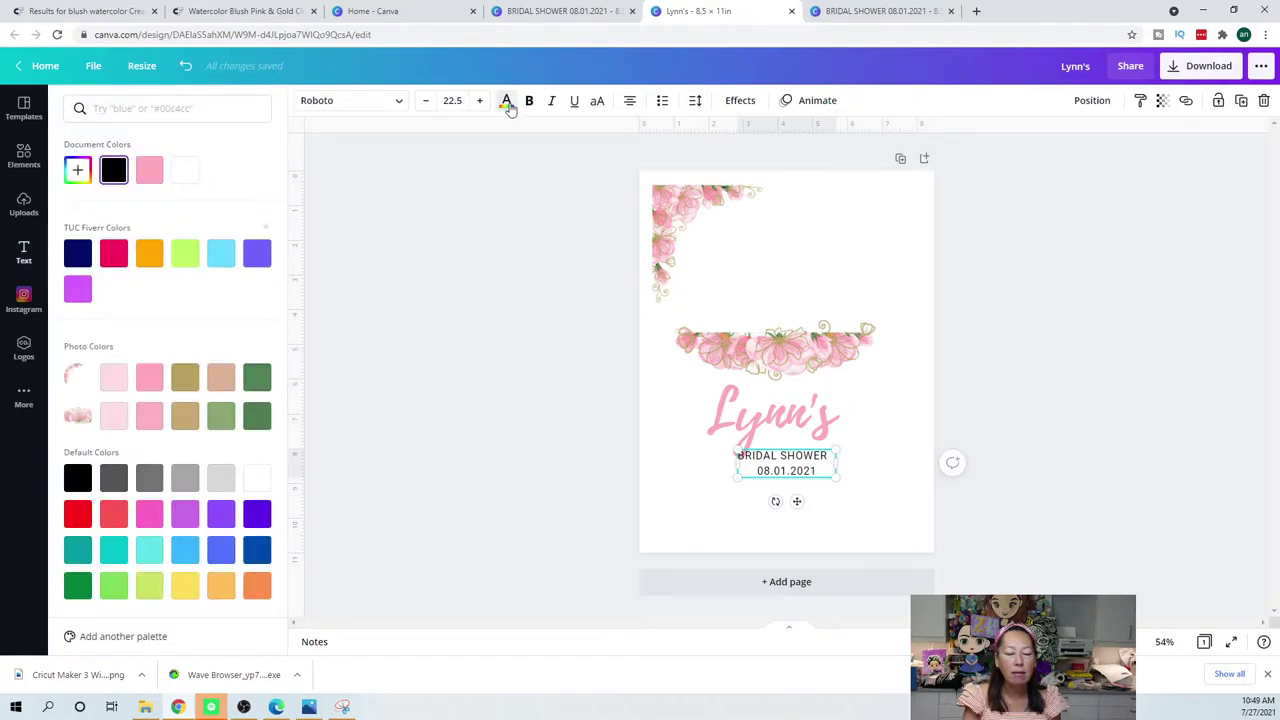
left_click(146, 387)
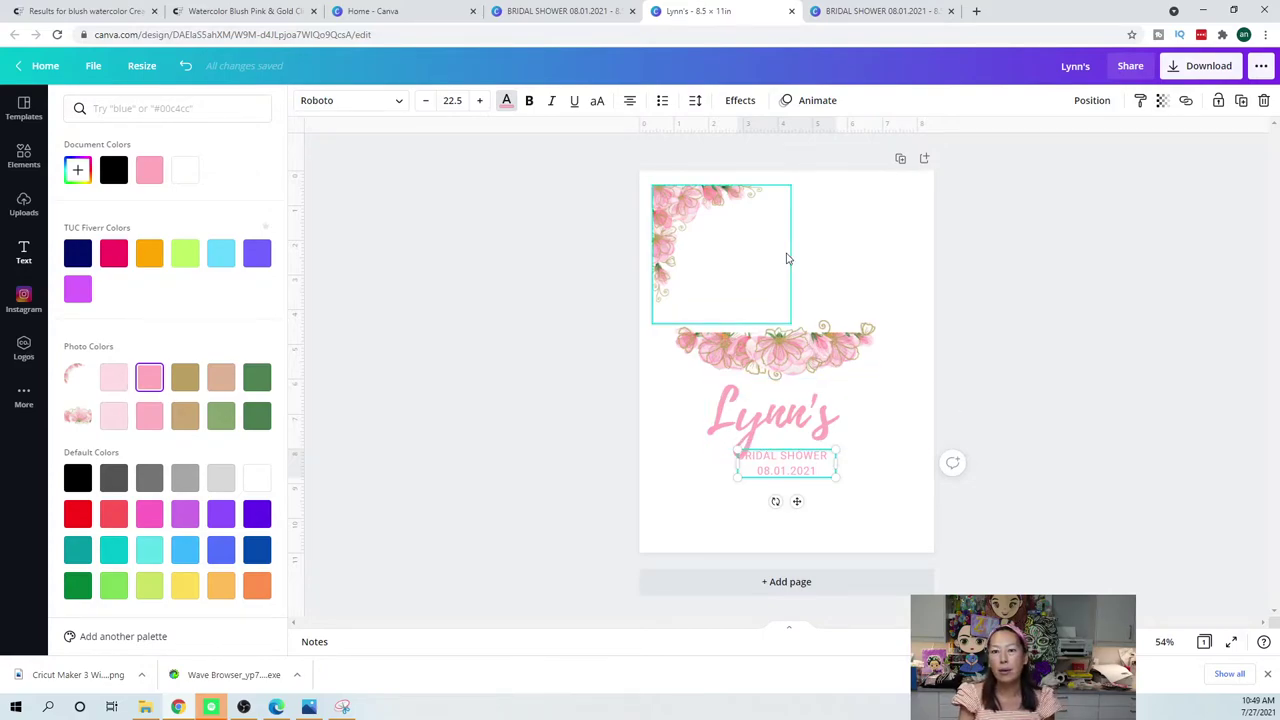
- Apply a Shadow effect with an offset of 28 to the bride's name
left_click(785, 425)
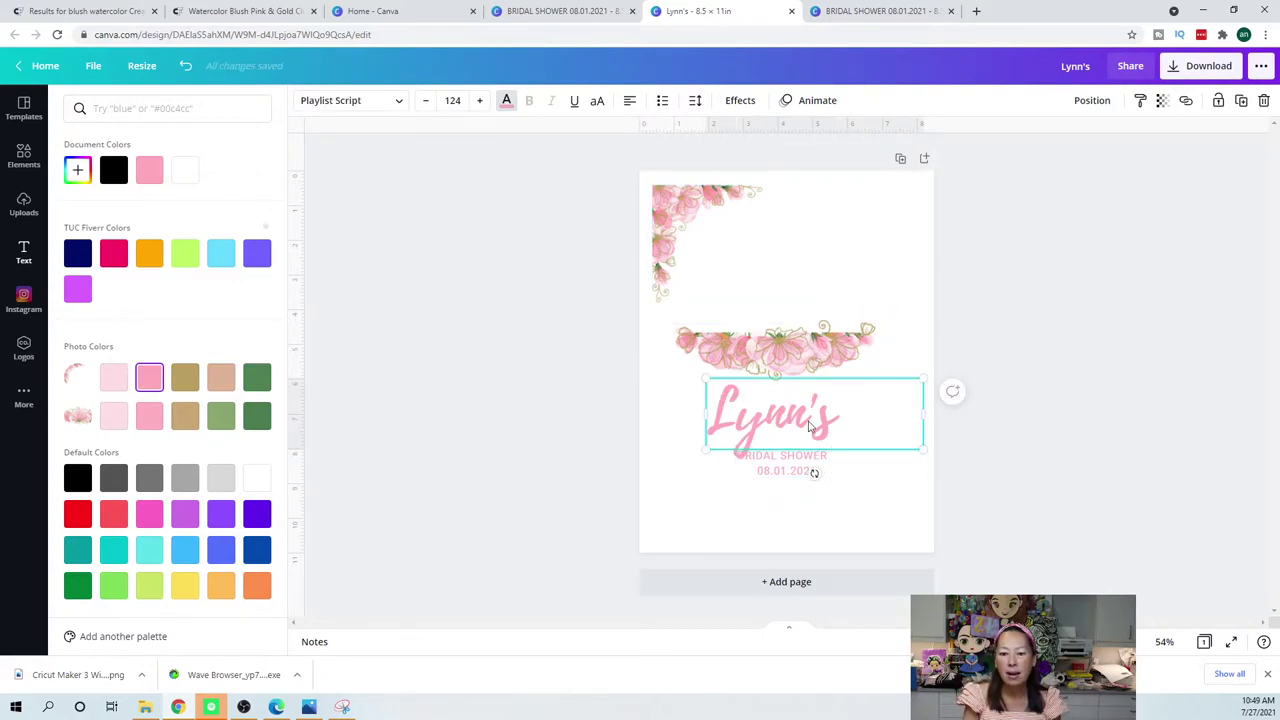
left_click(738, 102)
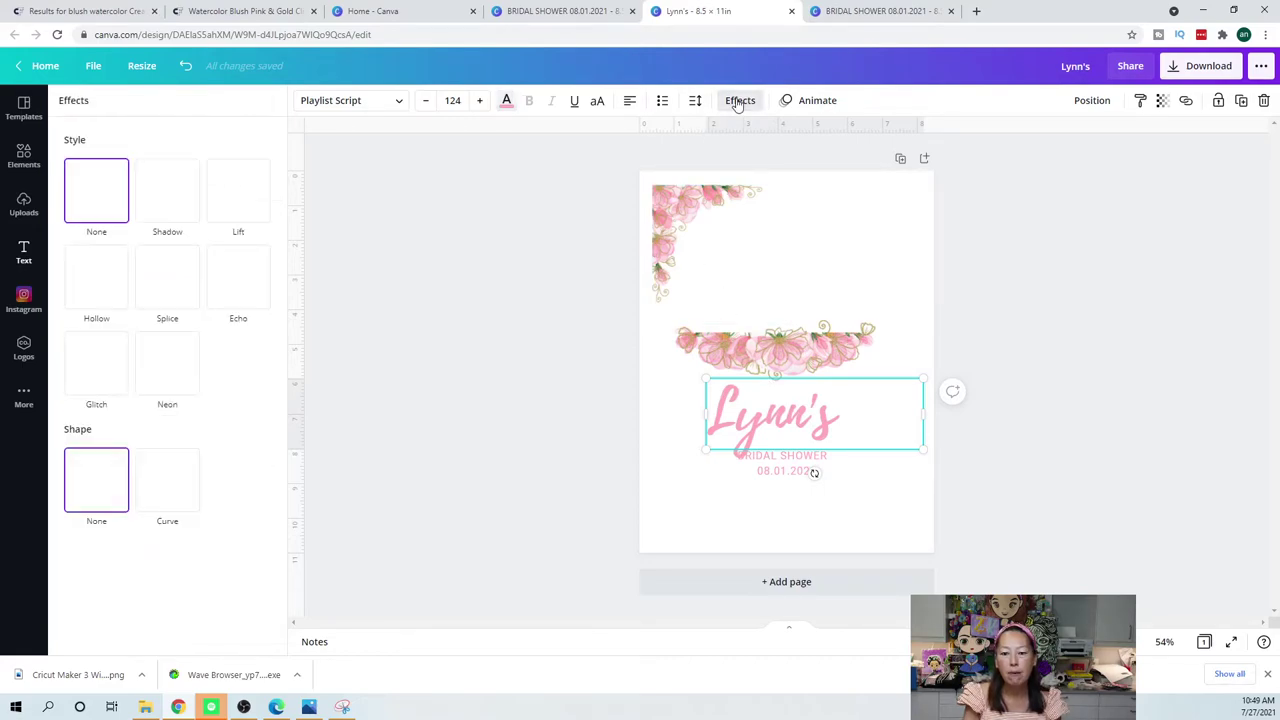
left_click(167, 205)
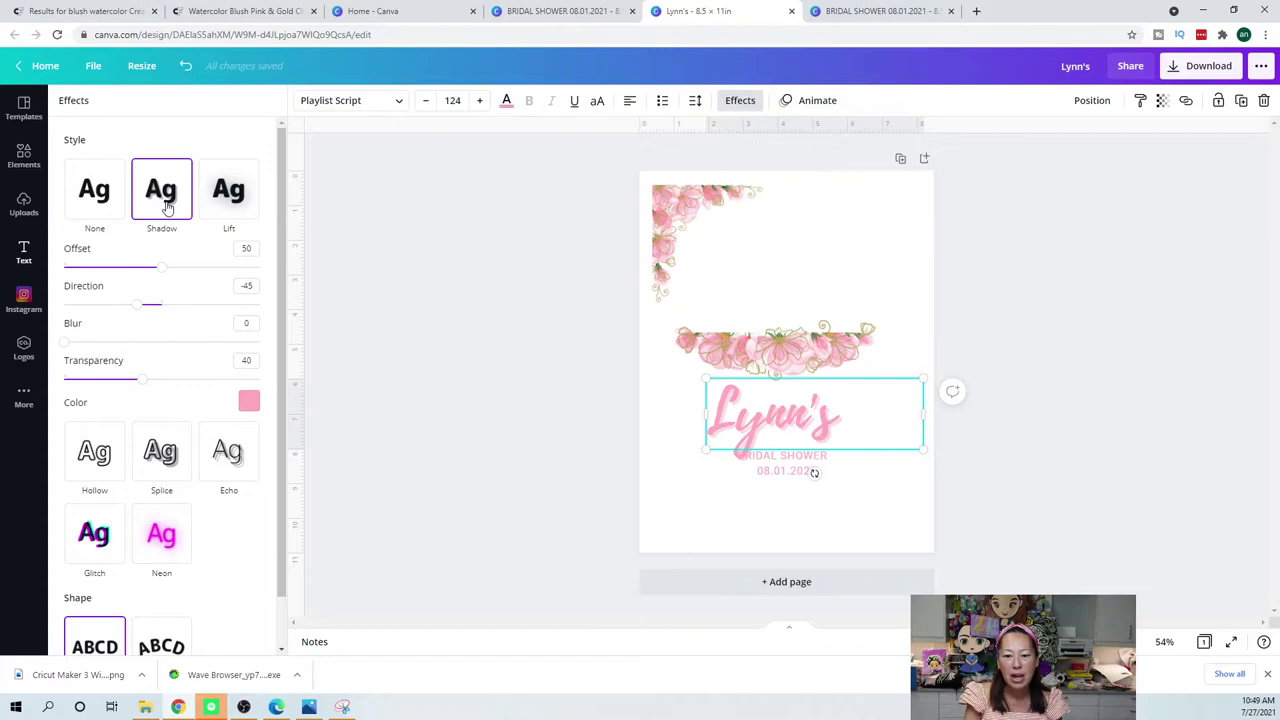
left_click_drag(163, 267, 119, 273)
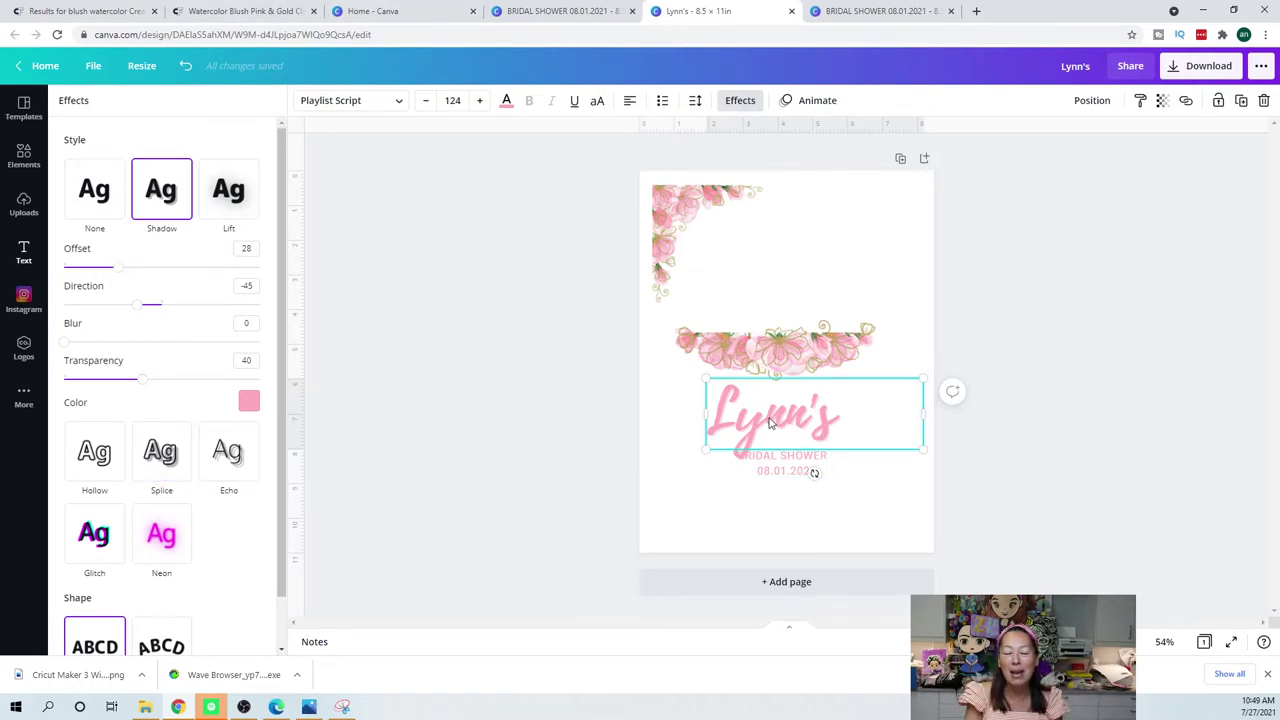
- Shrink the bride's name to font size 85.2 under the garland and move the BRIDAL SHOWER text up close beneath it
left_click_drag(775, 417, 760, 357)
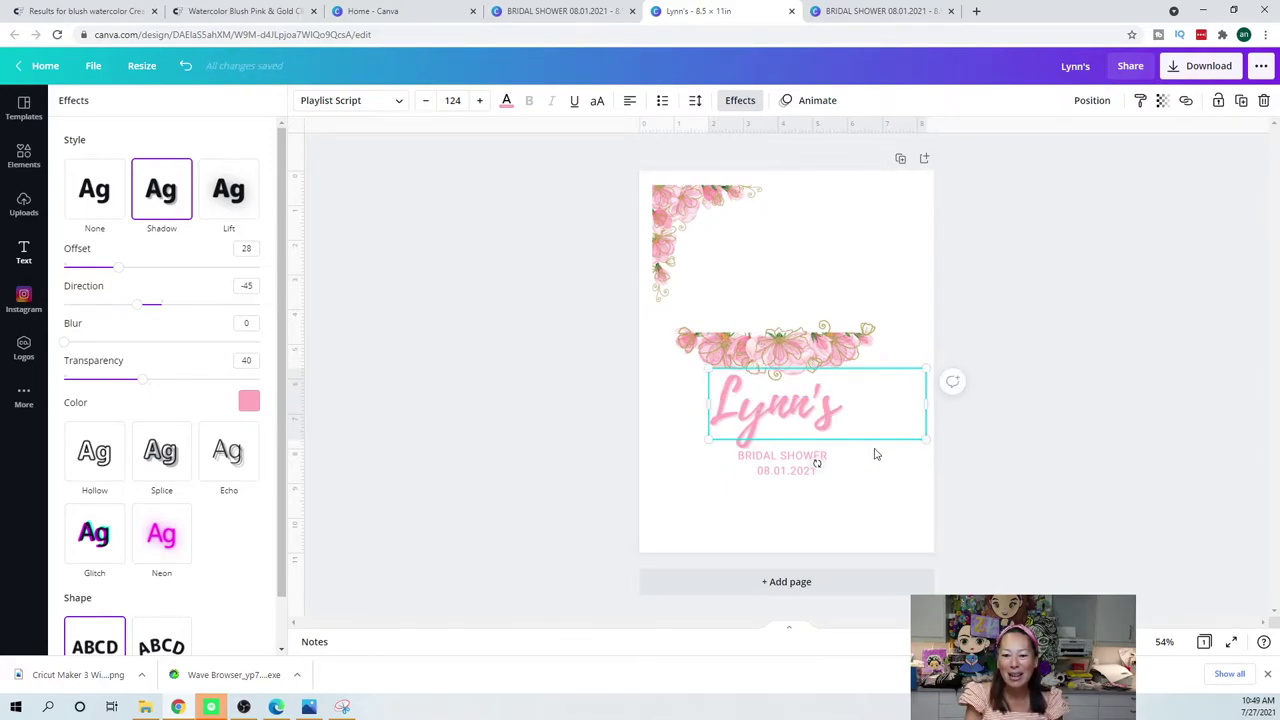
left_click_drag(873, 414, 857, 418)
left_click_drag(768, 408, 781, 411)
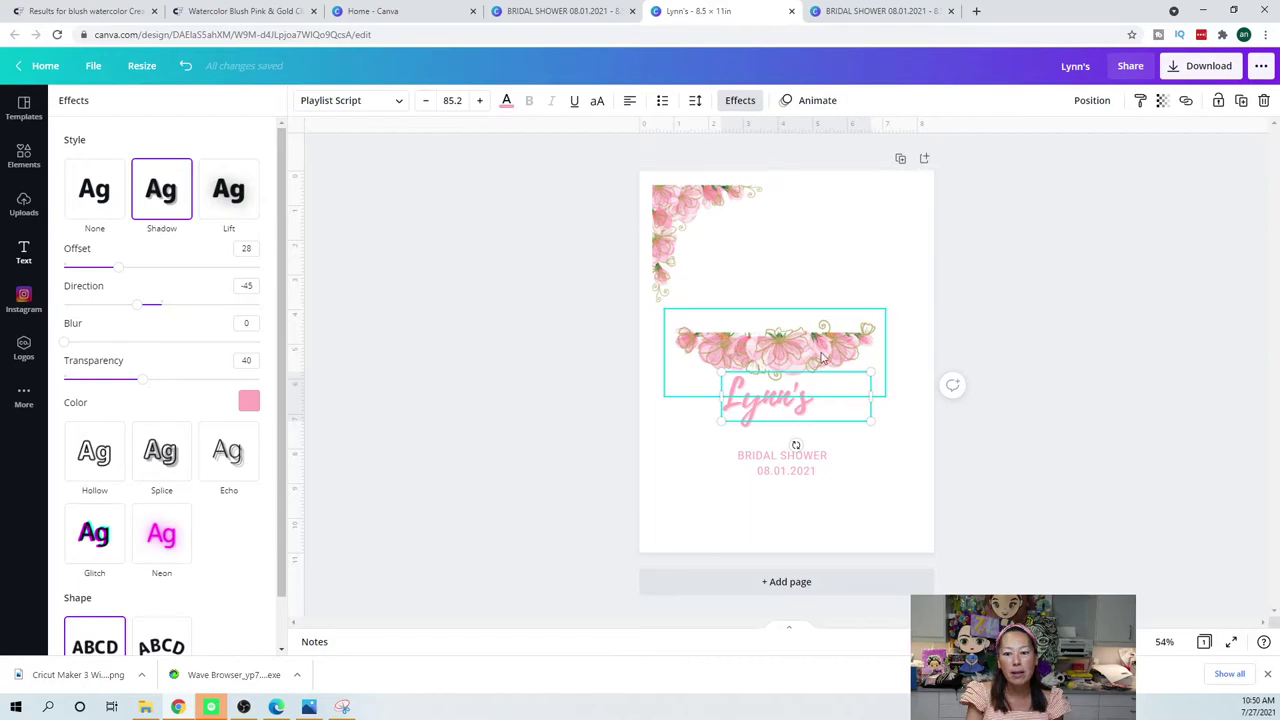
left_click_drag(782, 459, 772, 430)
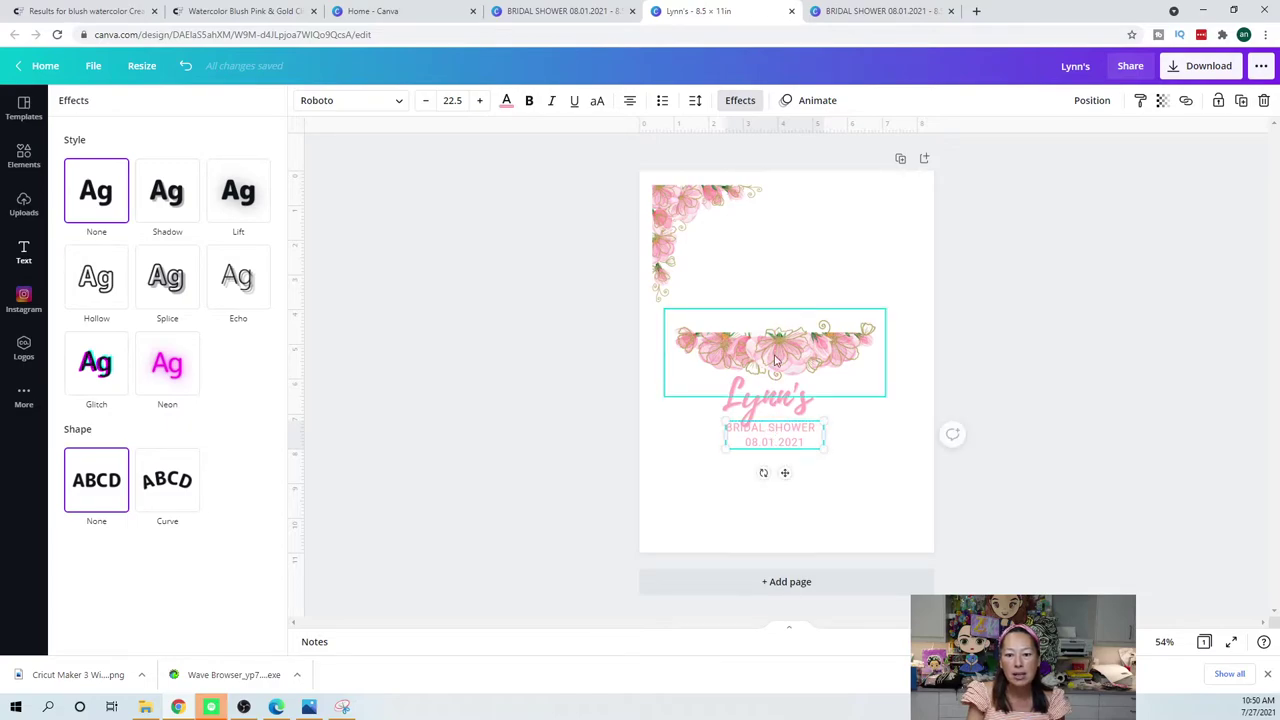
- Align the garland, the bride's name and the BRIDAL SHOWER text to a common horizontal center
left_click_drag(837, 496, 757, 352)
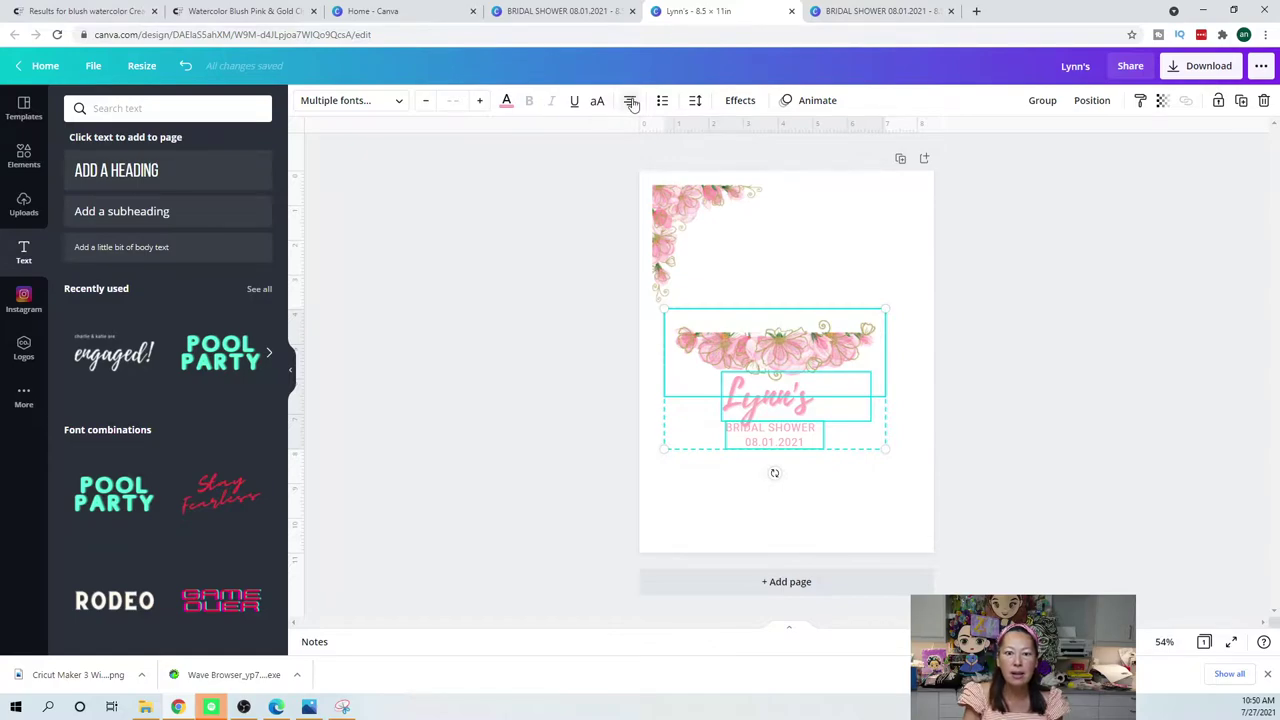
left_click(1098, 106)
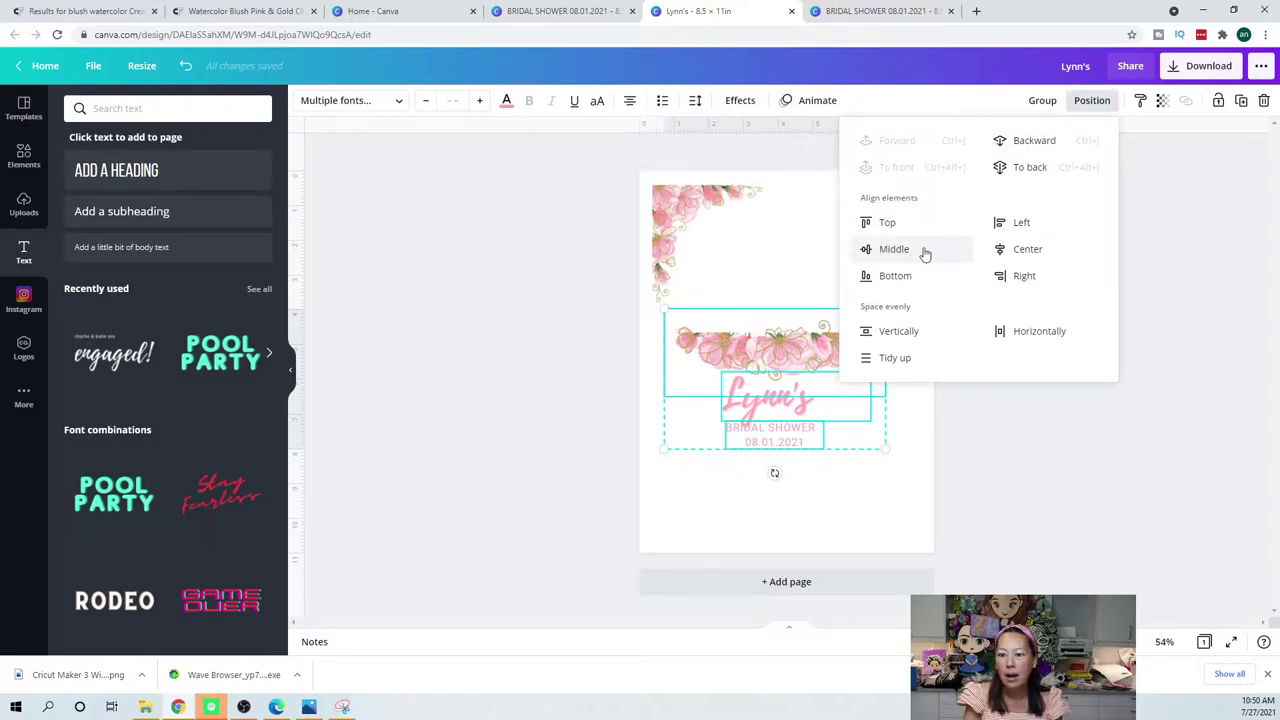
left_click(1022, 251)
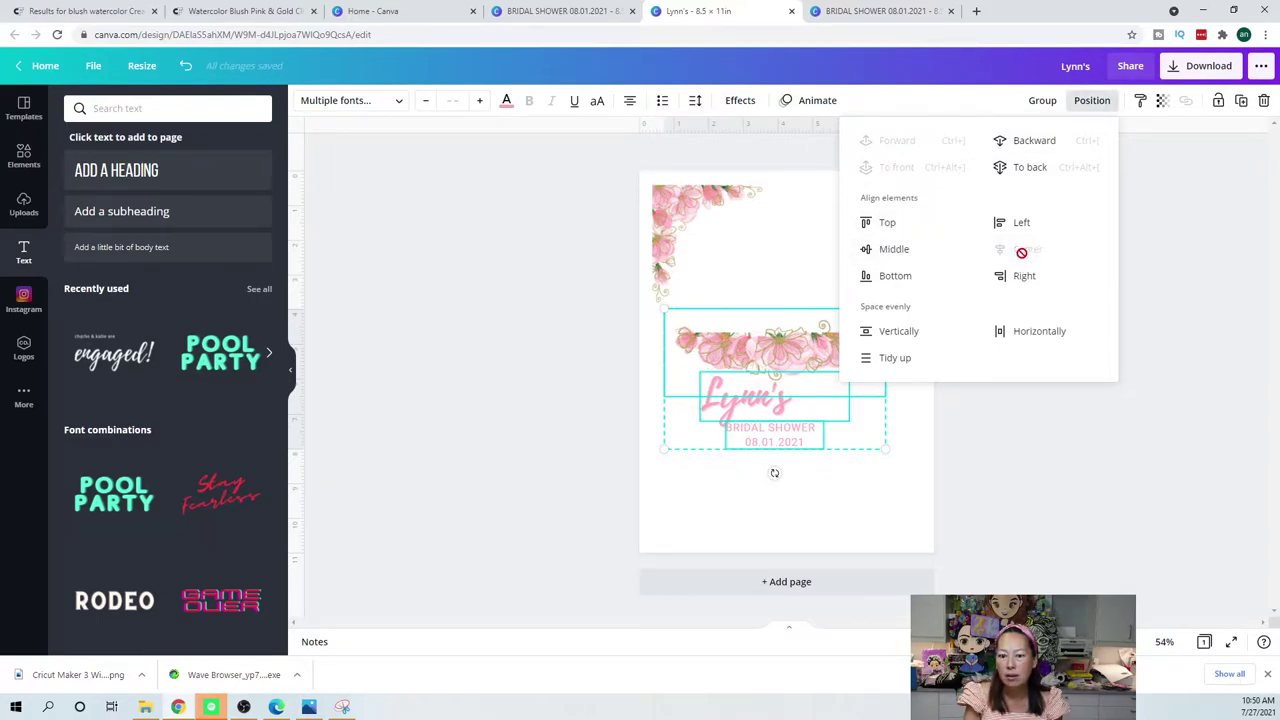
left_click(1047, 449)
left_click(955, 444)
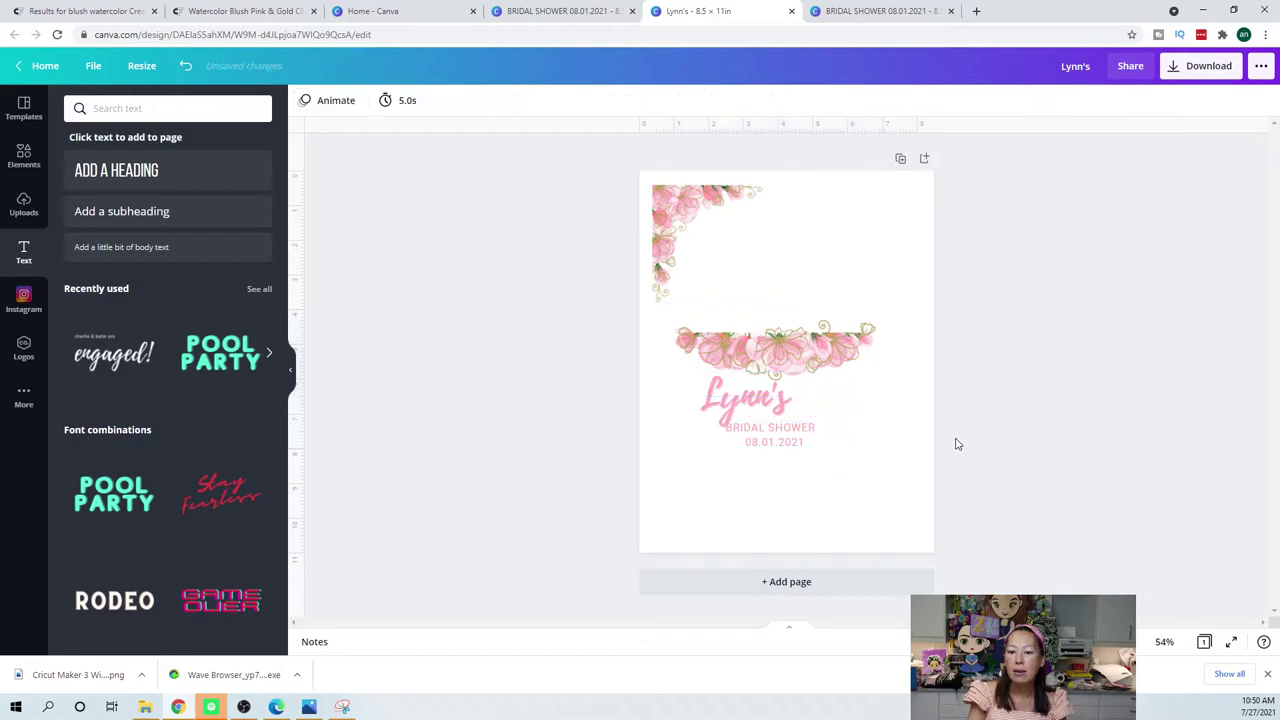
- Narrow the text box of the bride's name so it fits closely around the lettering
left_click(772, 405)
left_click_drag(849, 399, 797, 401)
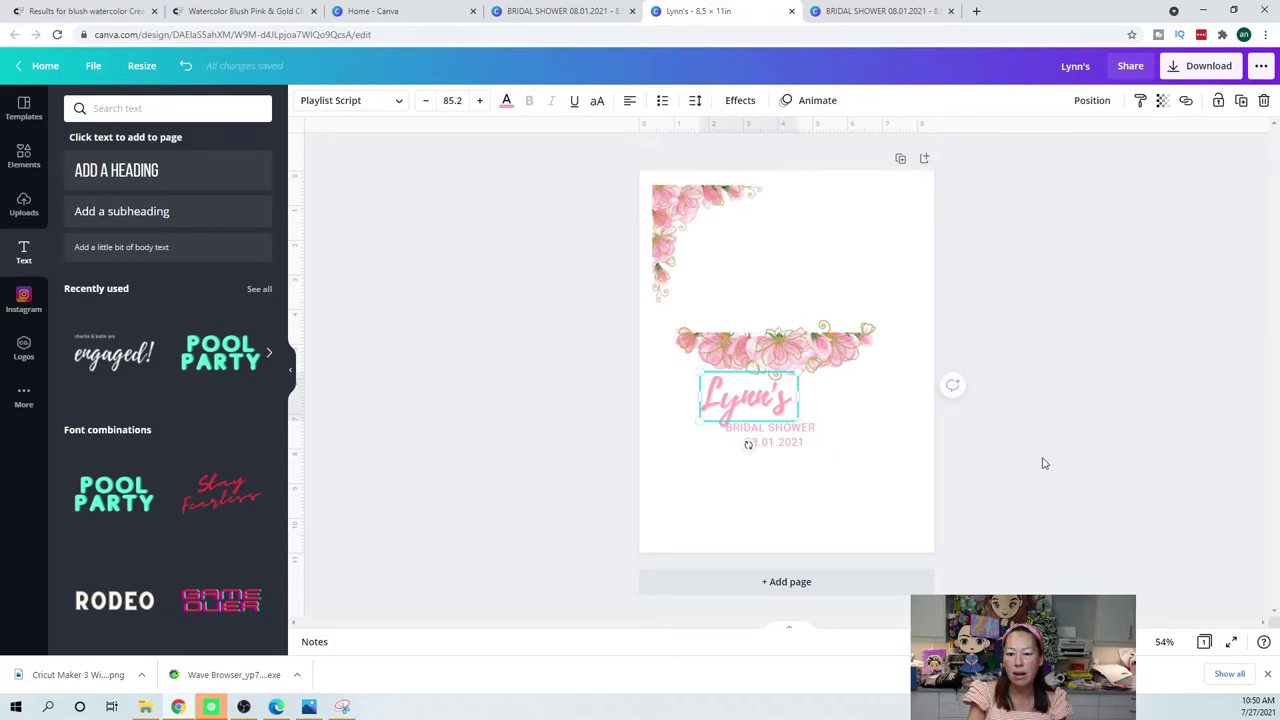
- Align the garland, the bride's name and the BRIDAL SHOWER text to a shared horizontal center again
left_click_drag(891, 497, 738, 357)
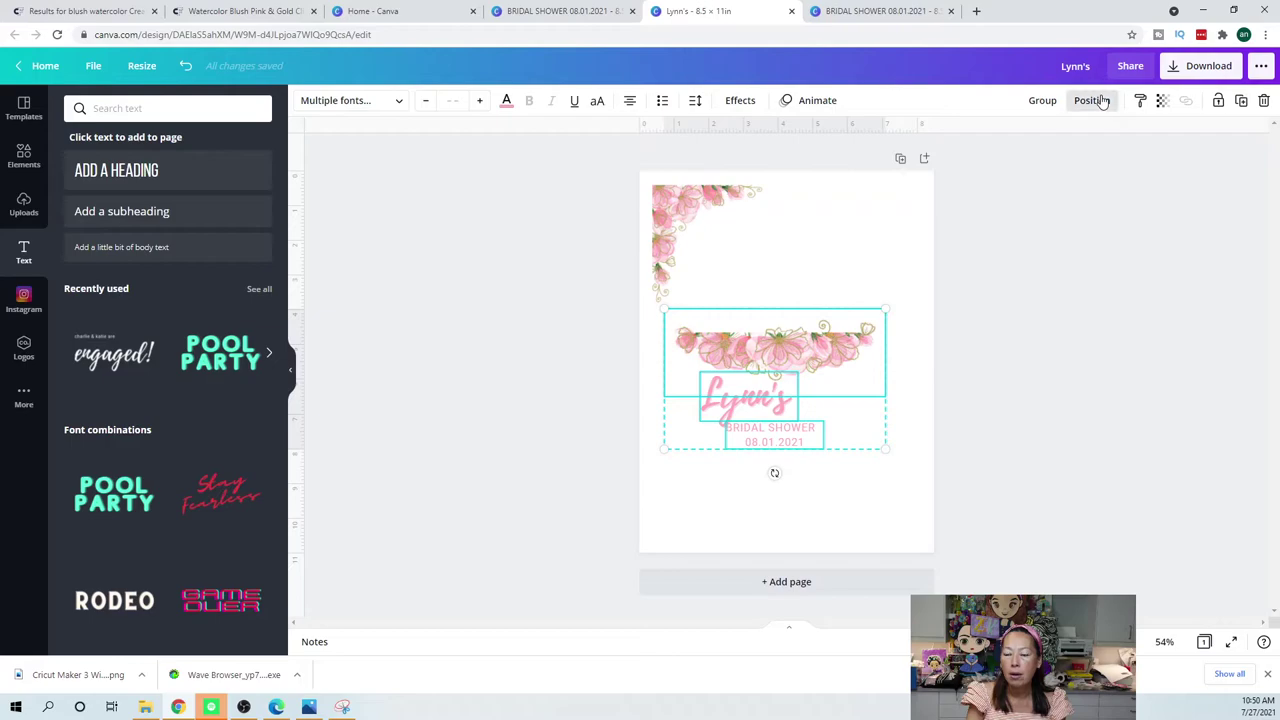
left_click(1095, 101)
left_click(1030, 250)
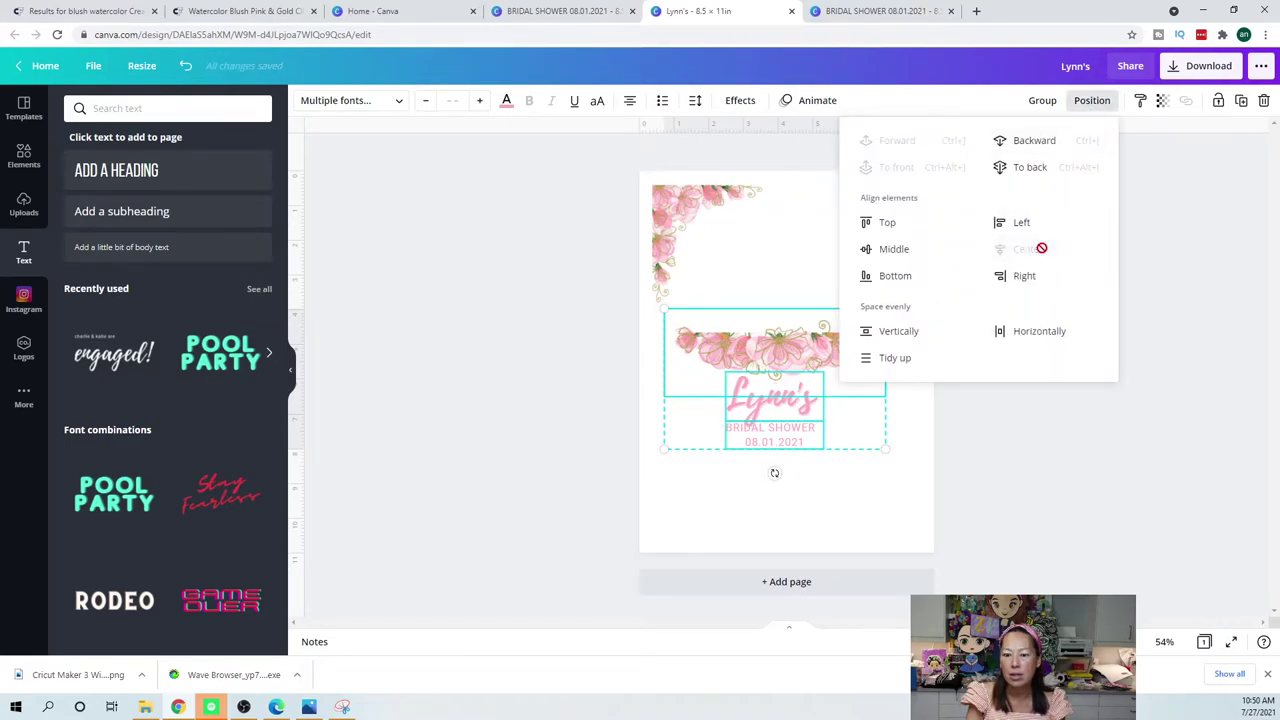
left_click(1057, 480)
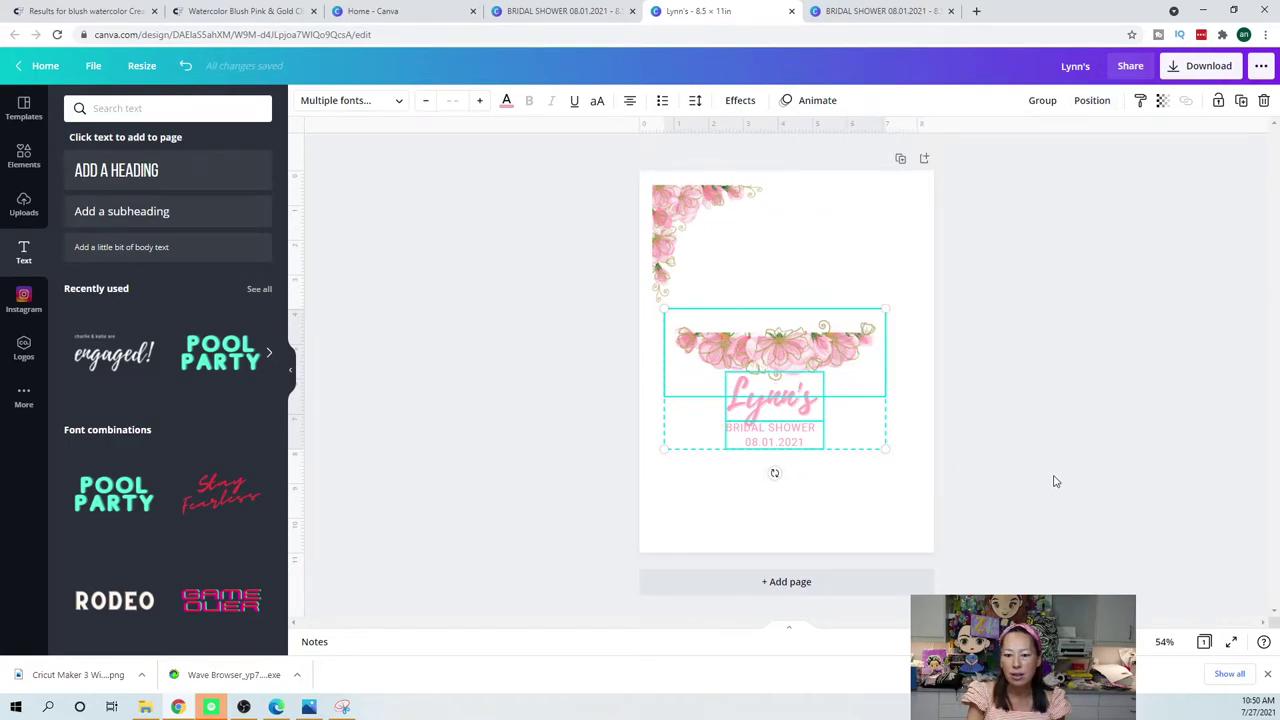
left_click(1040, 486)
- Crop the empty strip off the upper edge of the garland image, down to the flat top of the flowers
left_click_drag(912, 490, 725, 350)
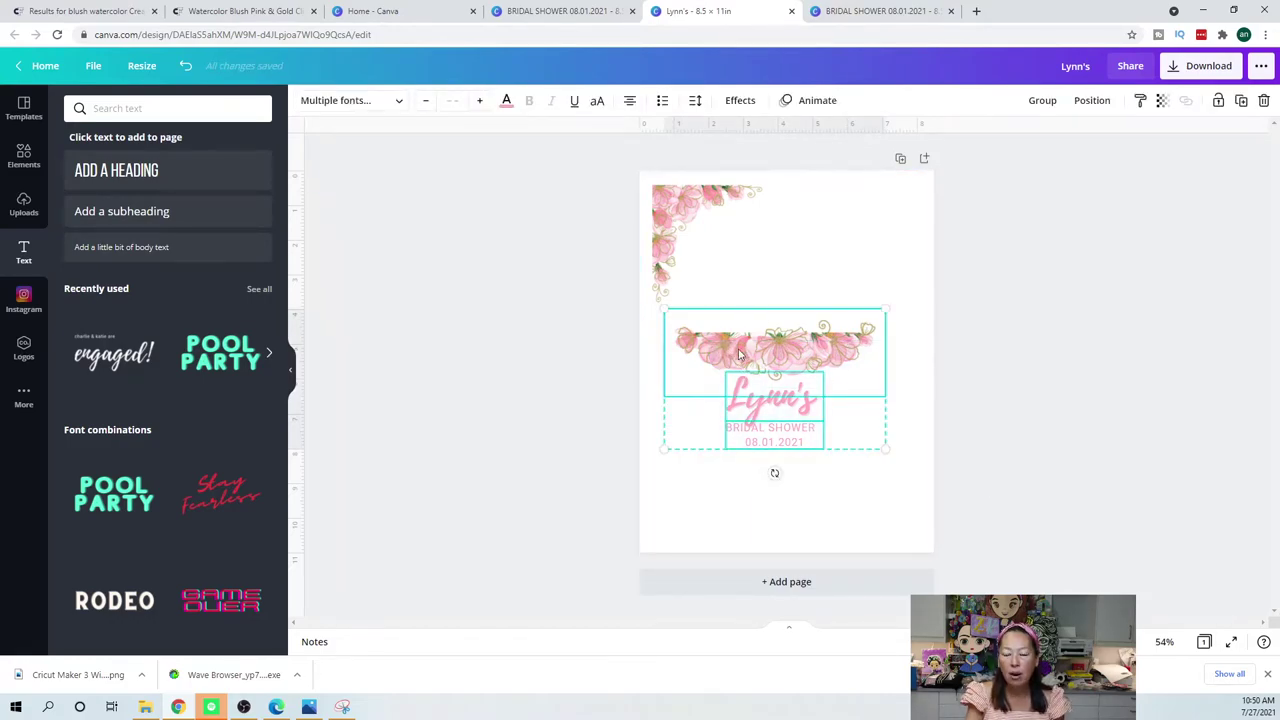
left_click(977, 323)
left_click(814, 350)
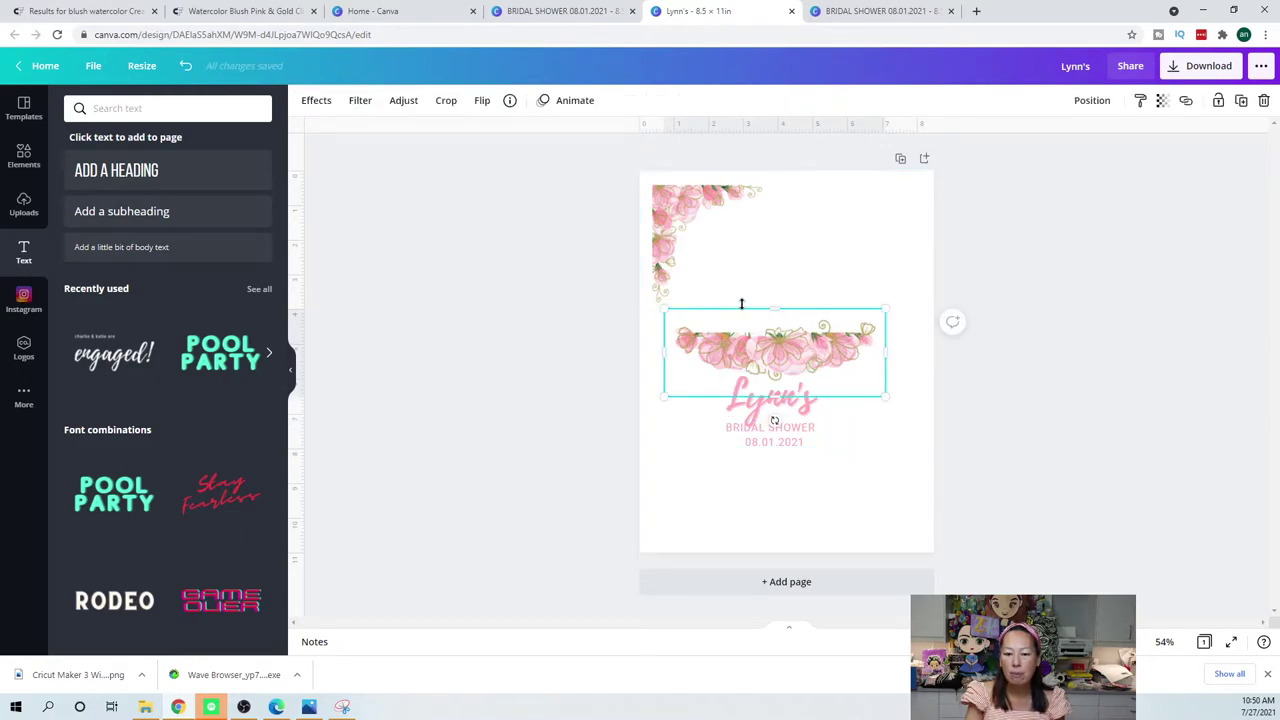
left_click_drag(774, 314, 779, 332)
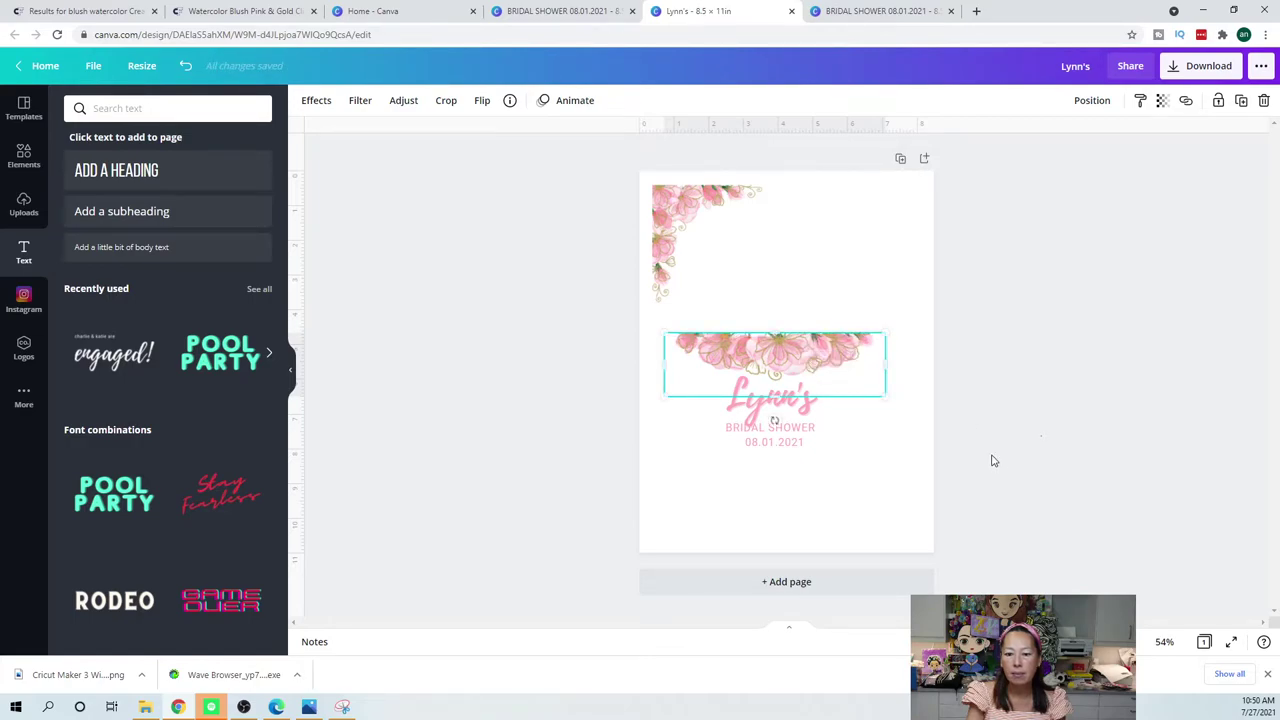
- Scale the garland, the bride's name and the date text down together to just under half the page width
left_click(860, 498)
left_click_drag(879, 492, 720, 373)
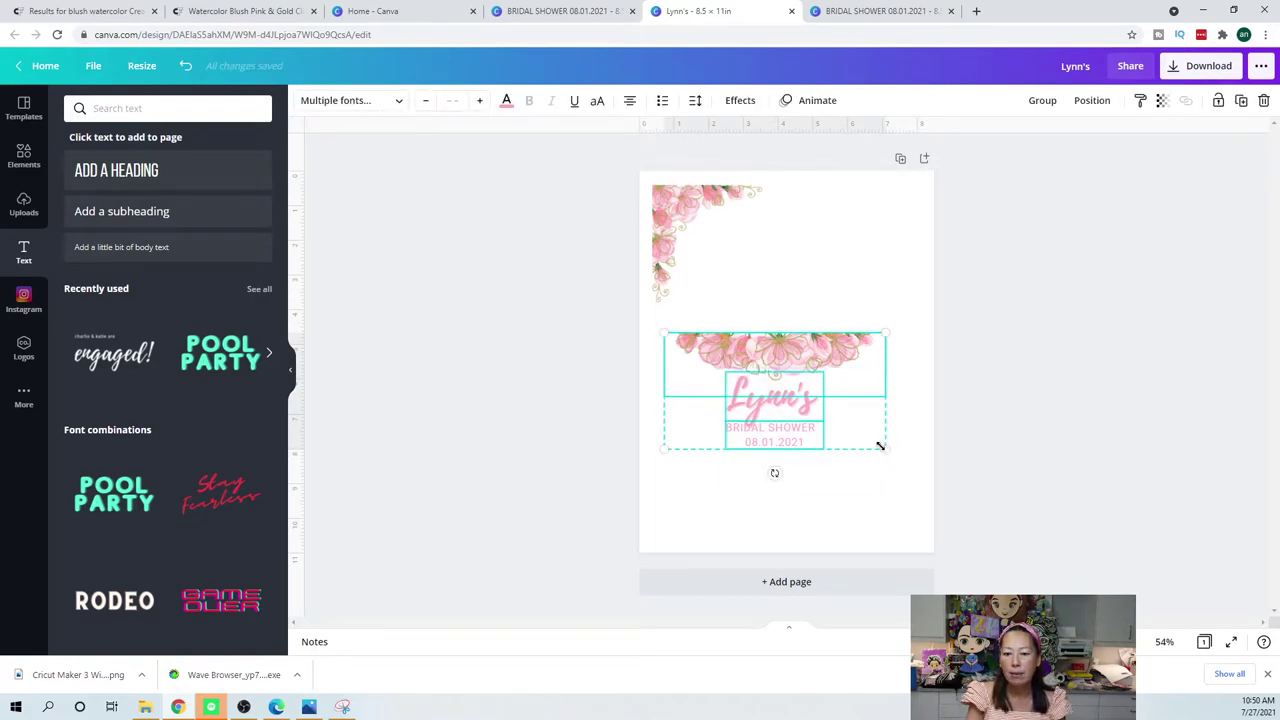
left_click_drag(863, 435, 847, 425)
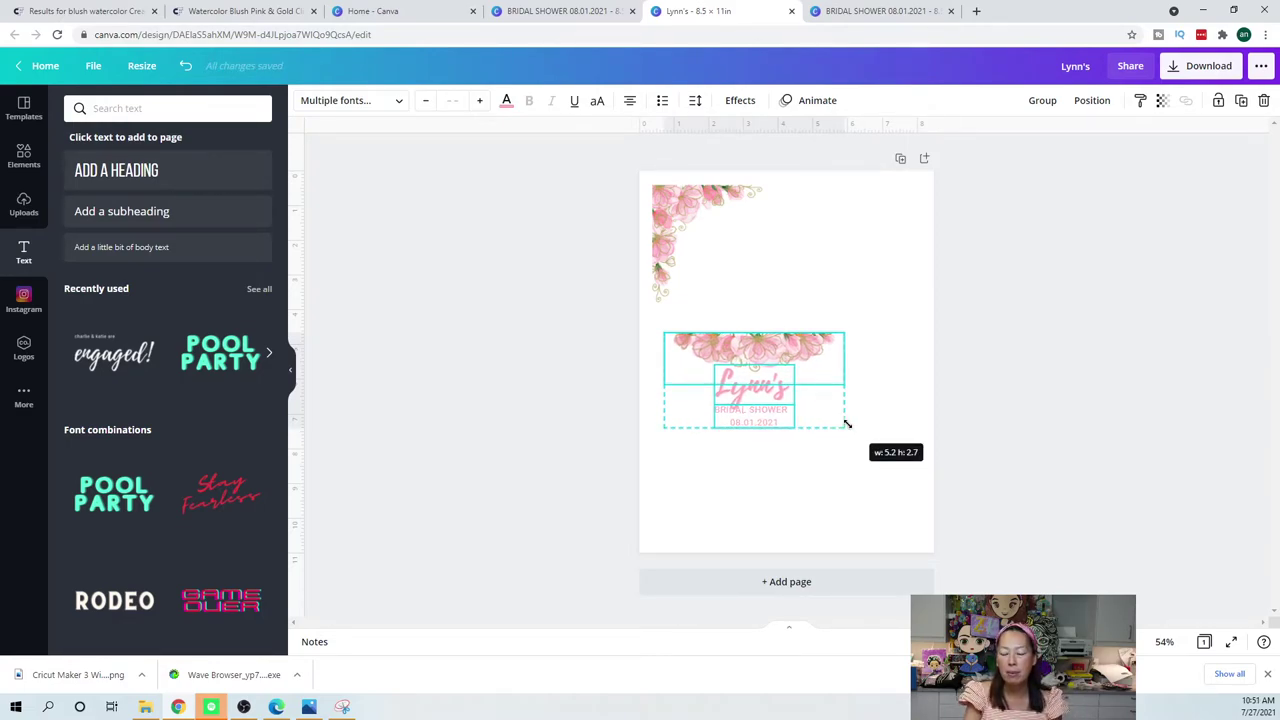
left_click_drag(833, 415, 800, 402)
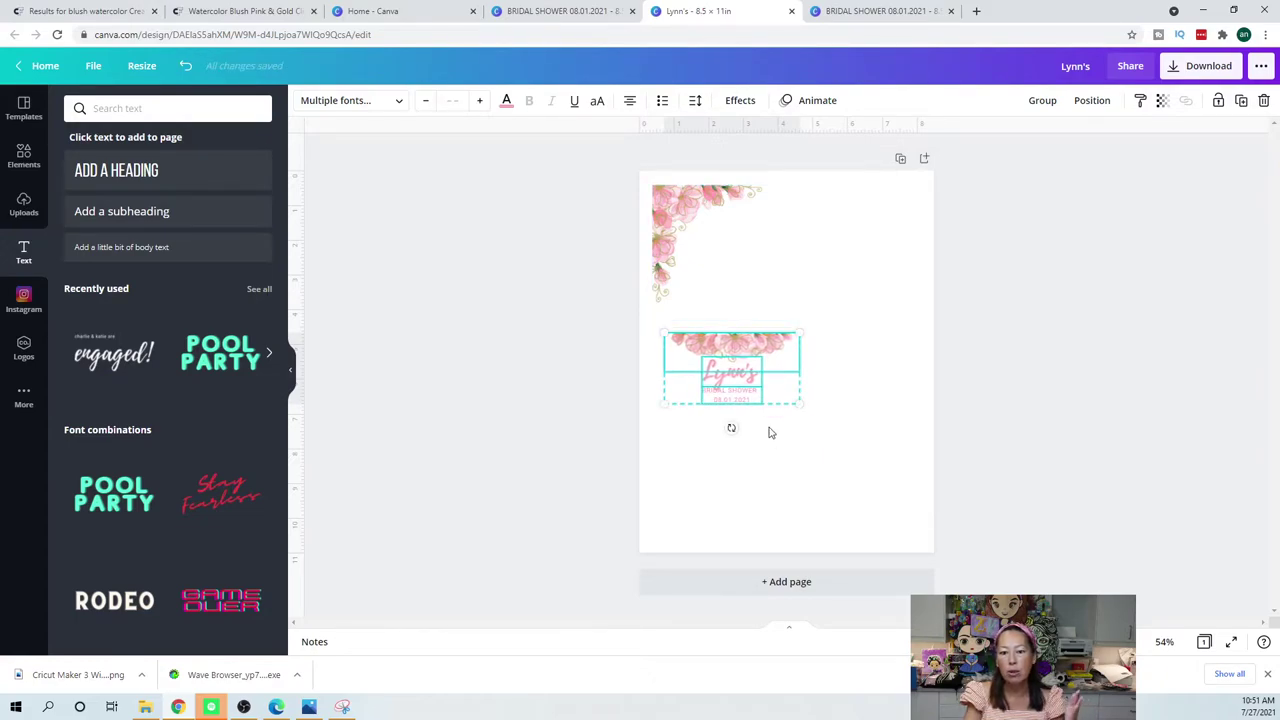
- Delete the corner floral image and place two copies of the label side by side along the page's upper edge
left_click(688, 229)
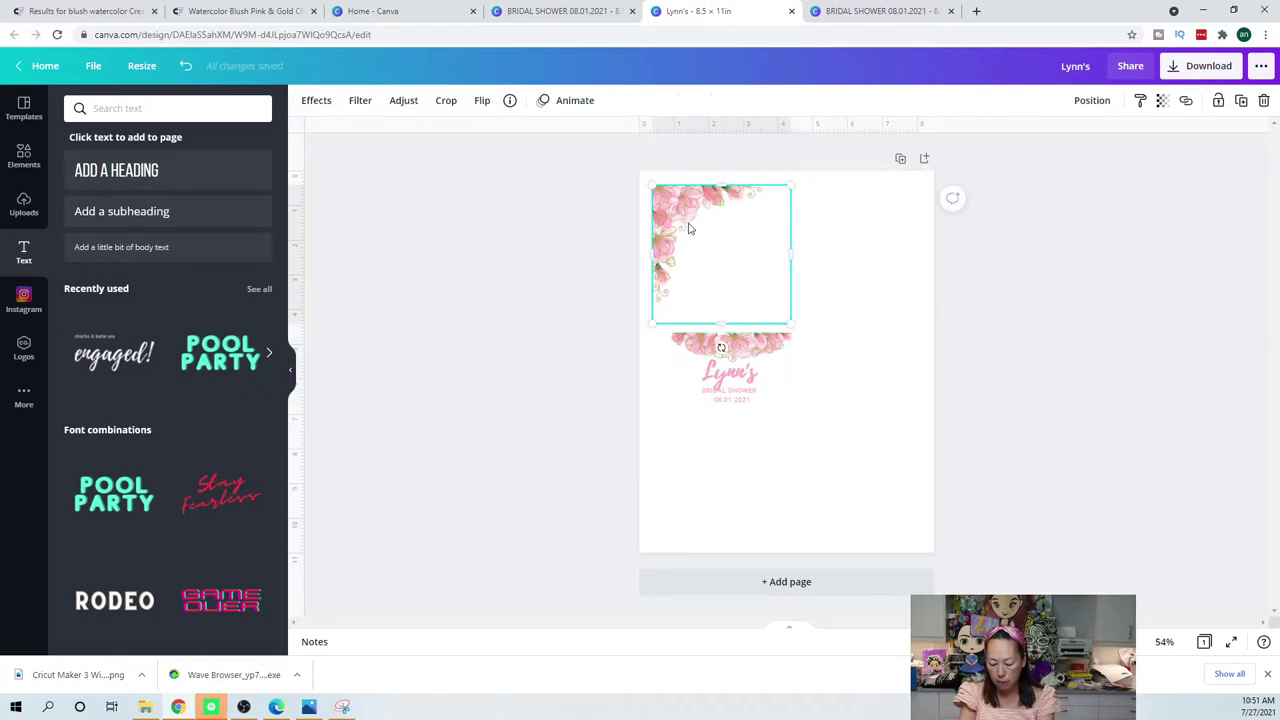
key("Delete")
left_click_drag(829, 446, 866, 188)
left_click(906, 320)
- Duplicate the row of two labels and place the copy as a second row beneath it, centered on the page
left_click_drag(795, 265, 670, 190)
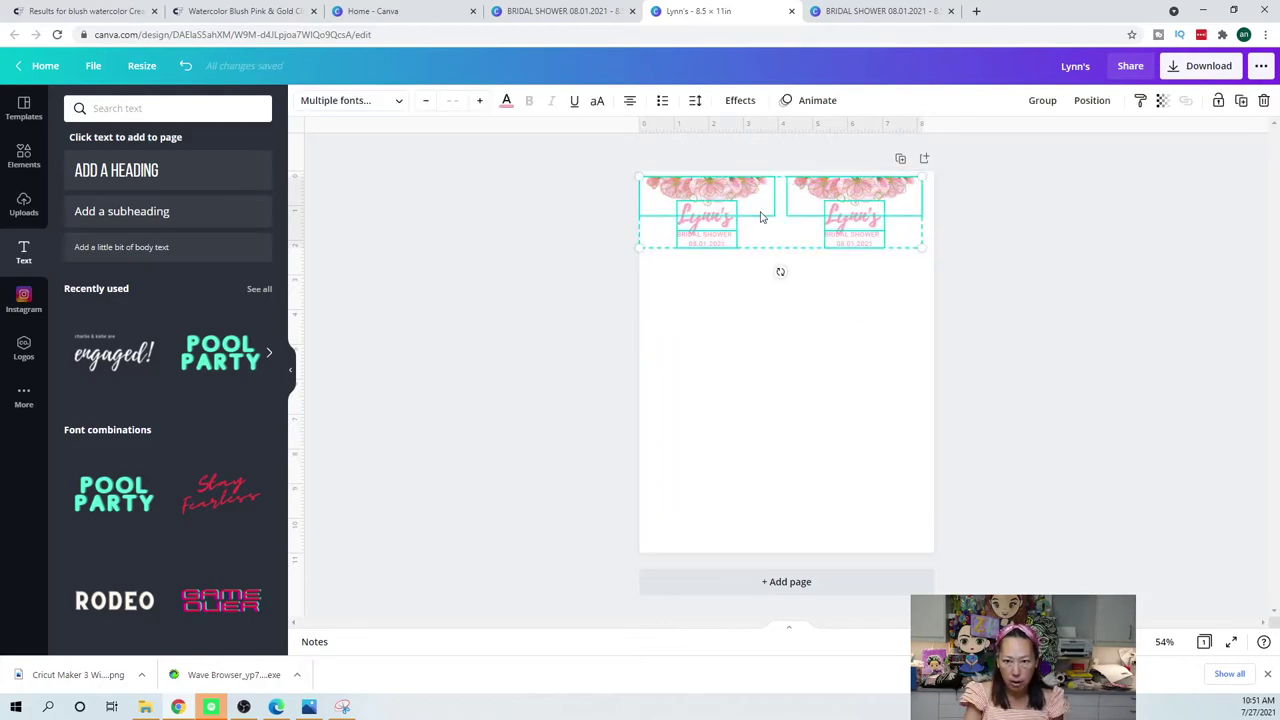
key("ctrl+d")
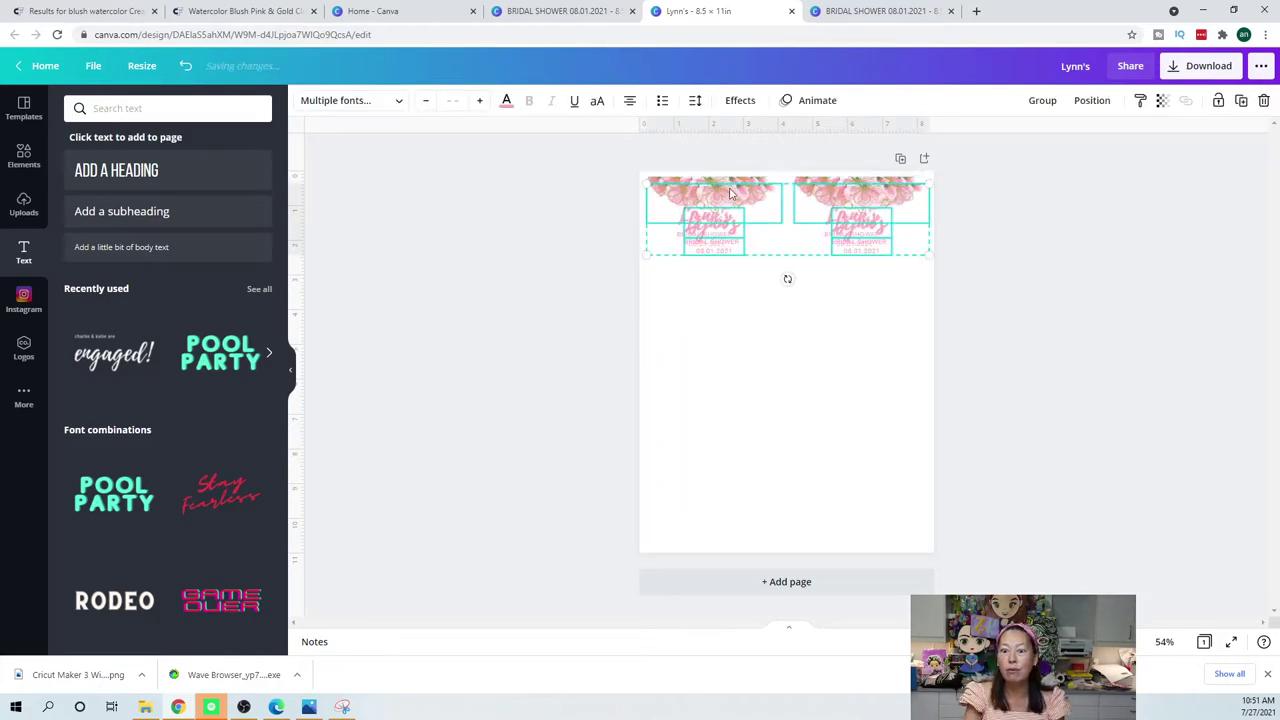
left_click_drag(720, 247, 721, 276)
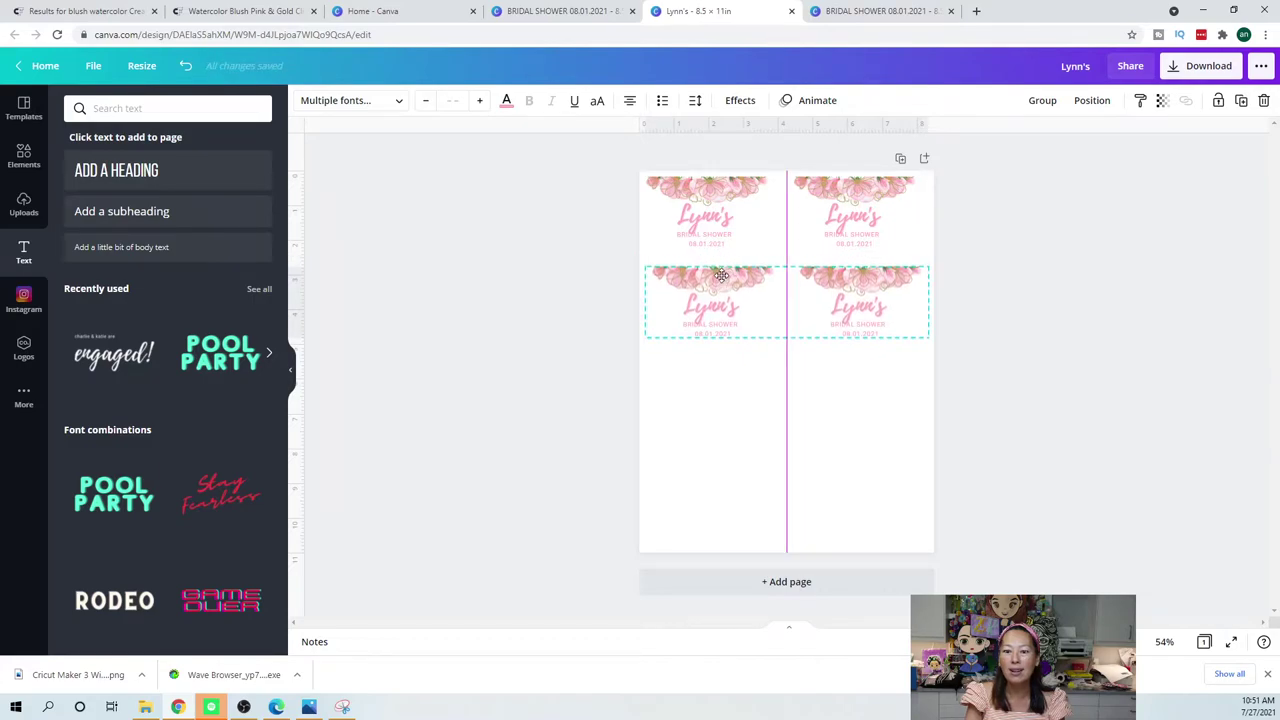
left_click(877, 397)
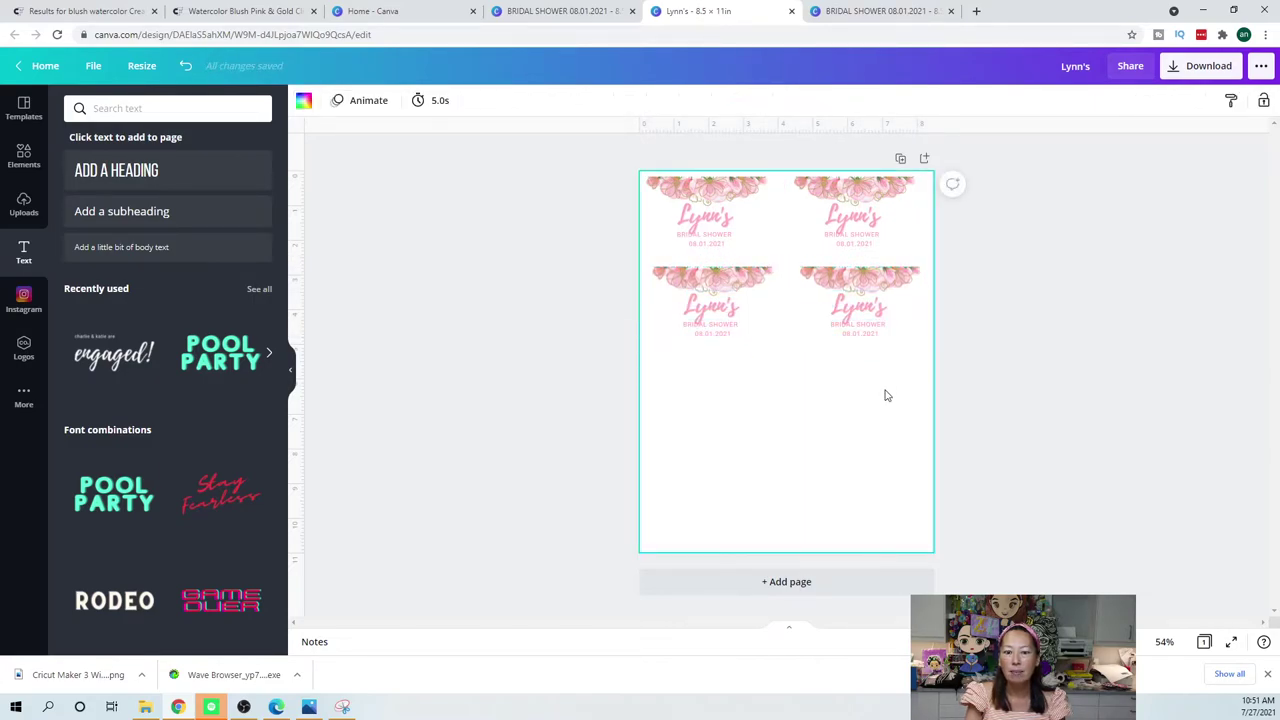
- Duplicate the block of four labels and place the copy below to fill the lower half of the page
left_click_drag(888, 392, 645, 183)
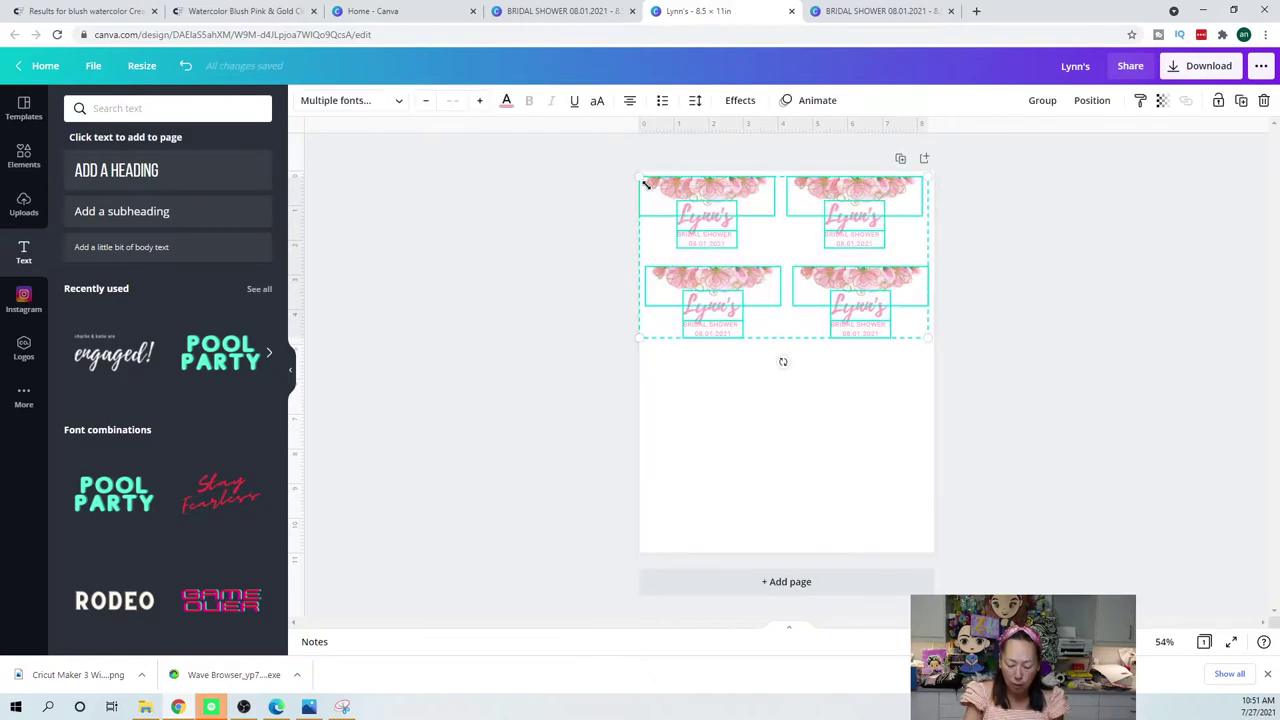
key("ctrl+d")
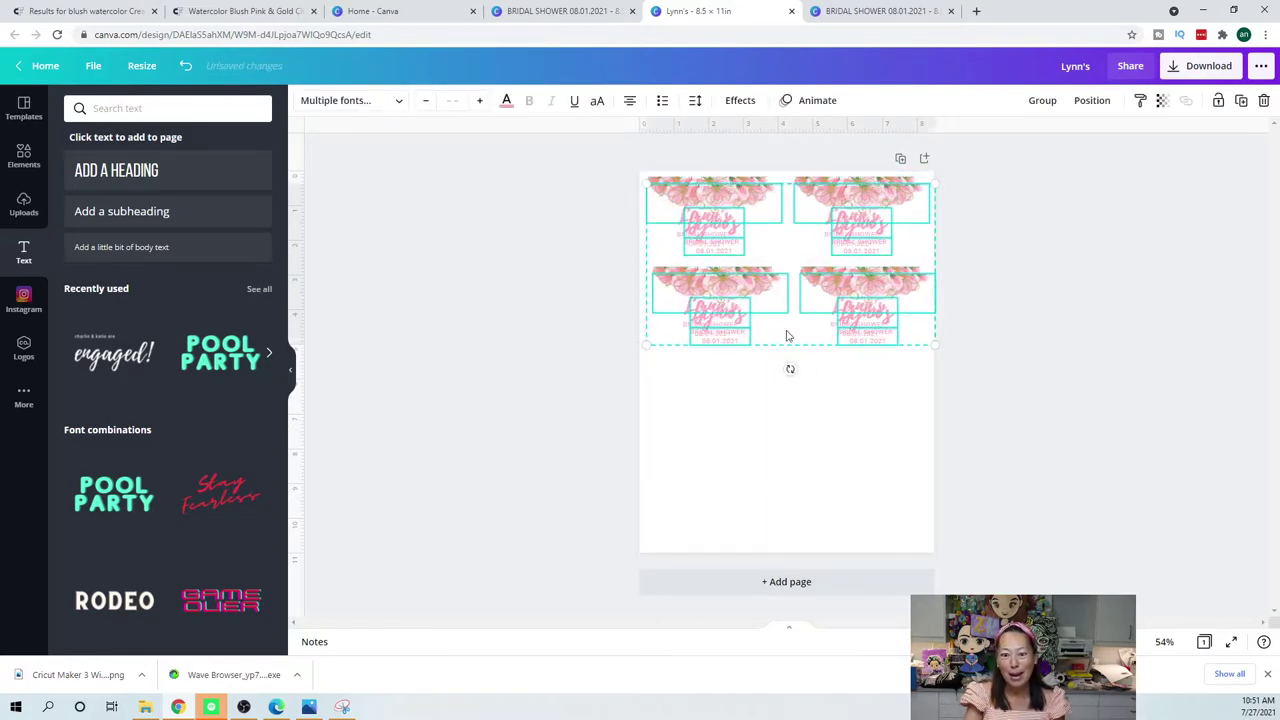
left_click_drag(740, 421, 736, 468)
left_click(958, 348)
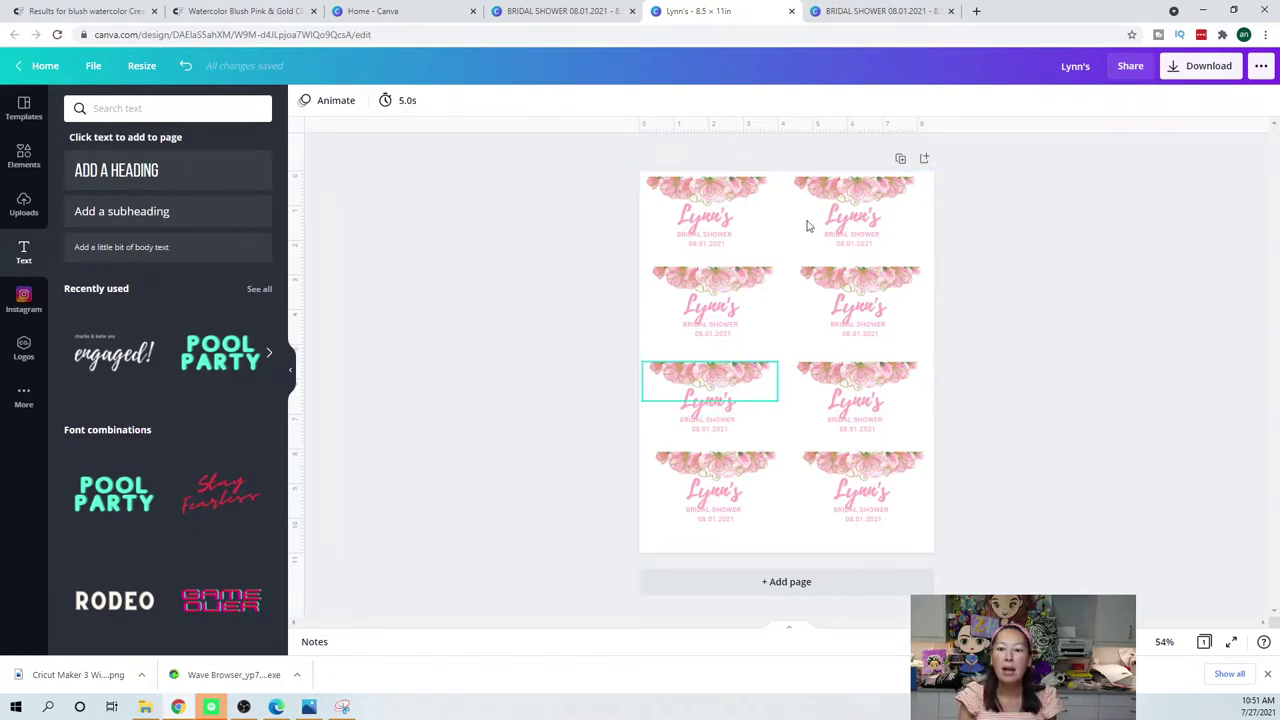
- Add a second page and place the uploaded corner floral image in its upper-left corner
left_click(871, 584)
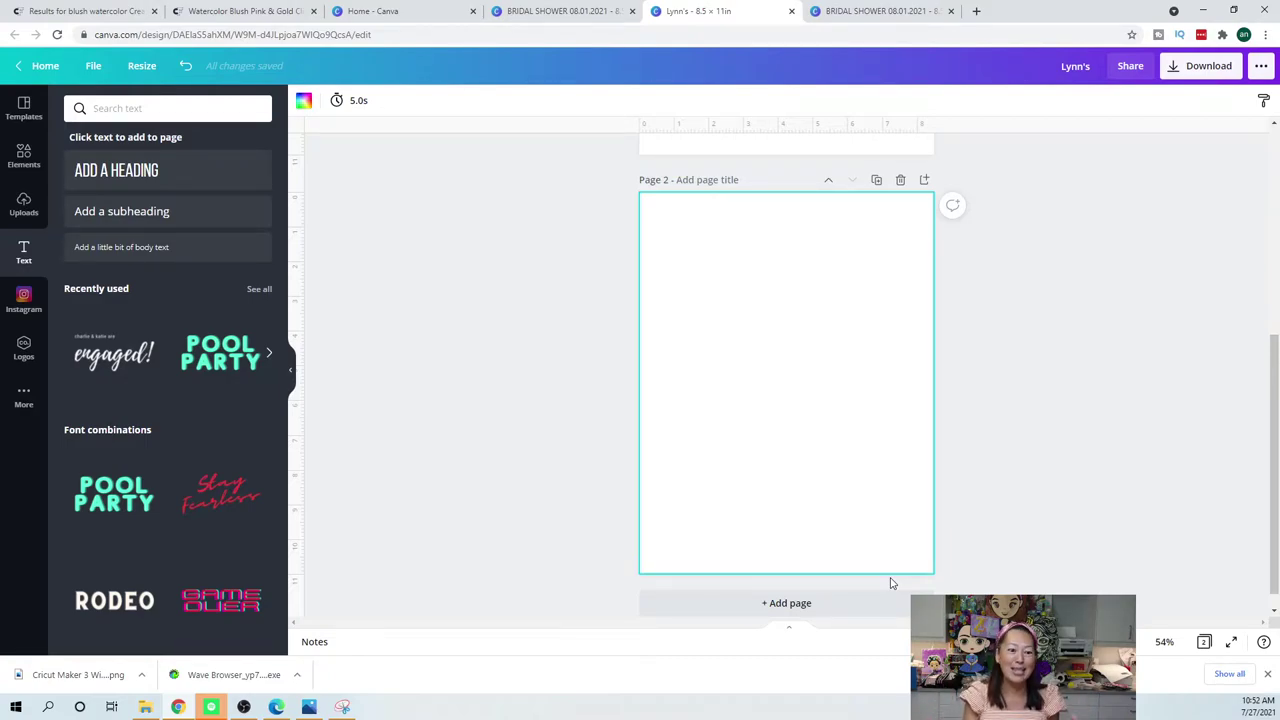
scroll(889, 583, "up", 2)
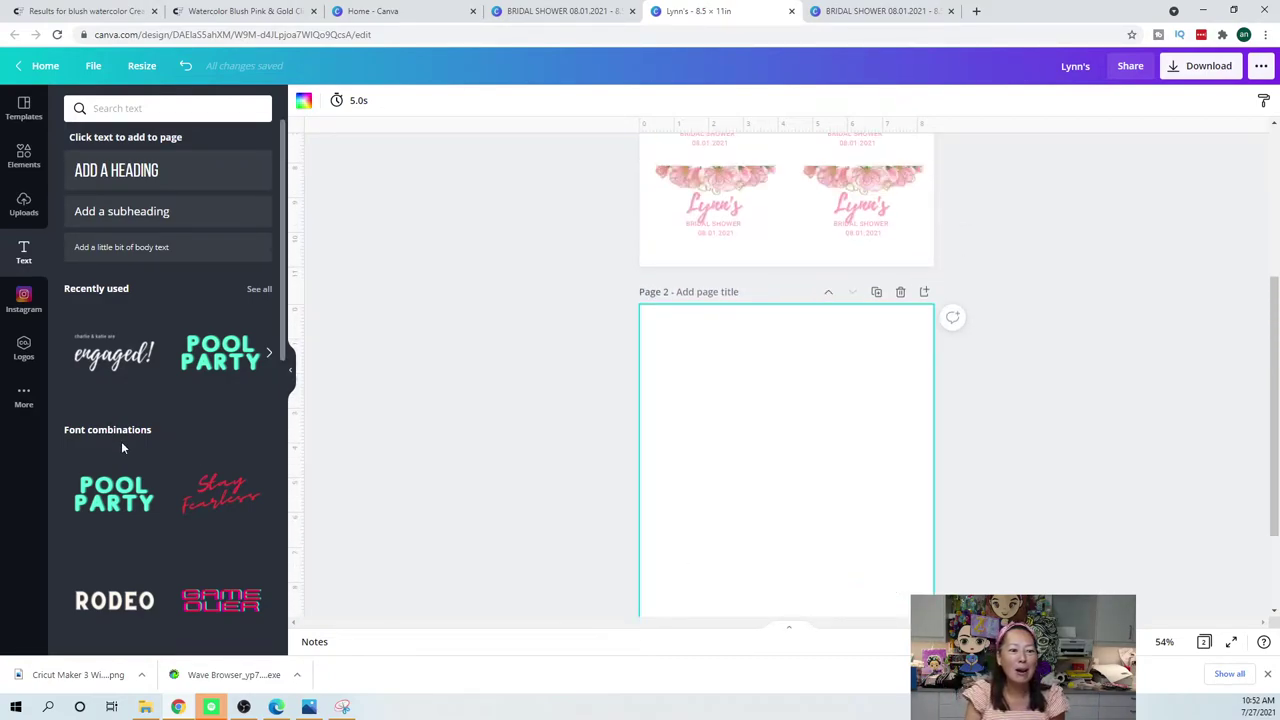
left_click(24, 212)
scroll(208, 378, "down", 1)
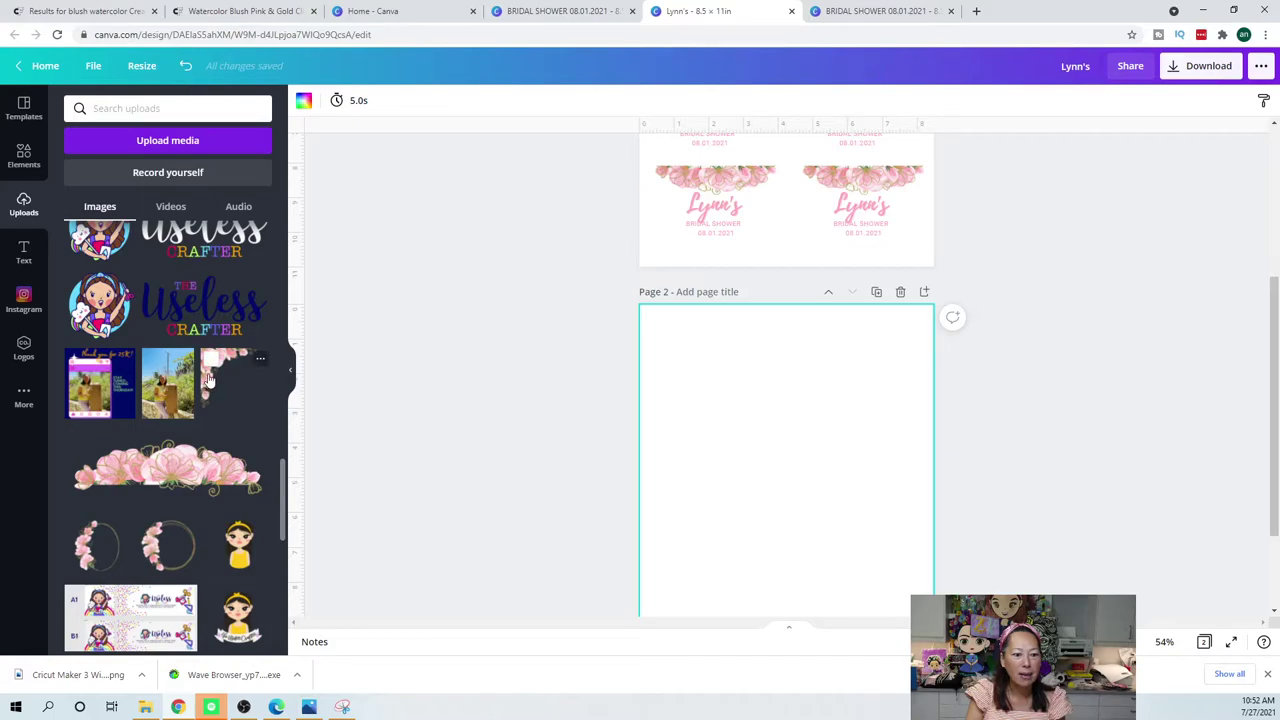
left_click(208, 378)
left_click_drag(707, 390, 698, 350)
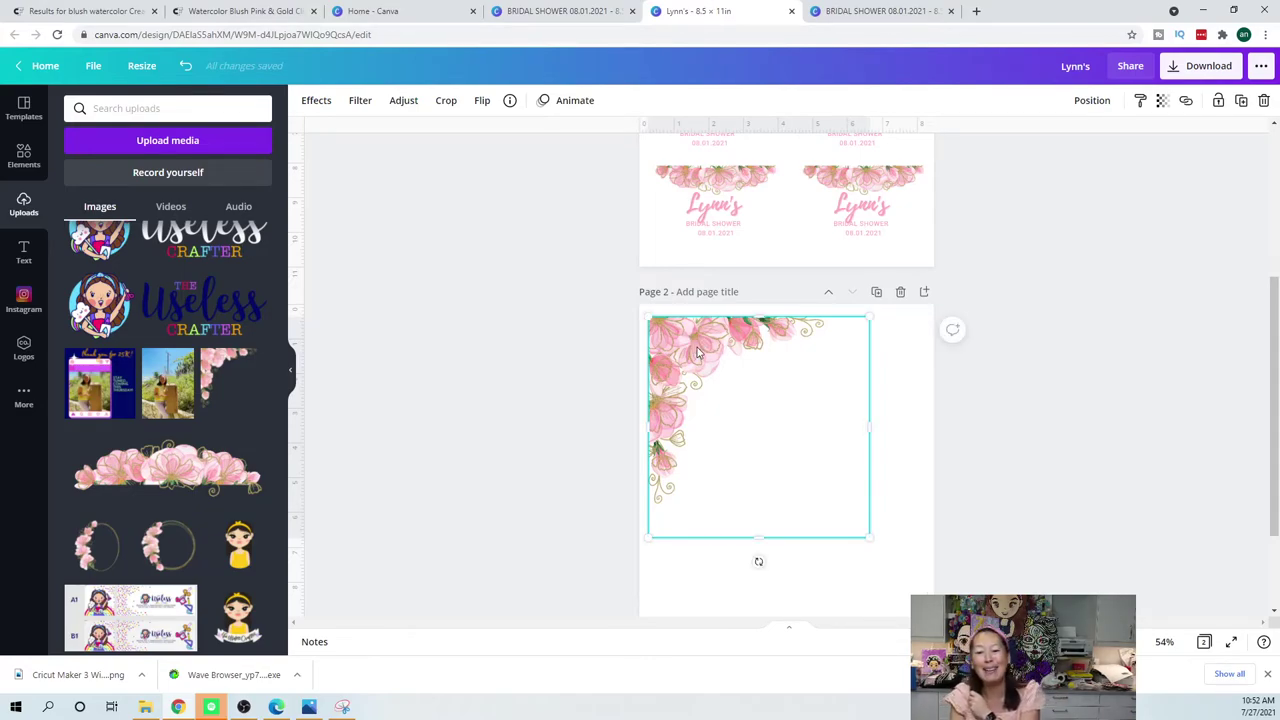
- Copy the bride's name and the BRIDAL SHOWER 08.01.2021 text from a page 1 label onto page 2
left_click(710, 211)
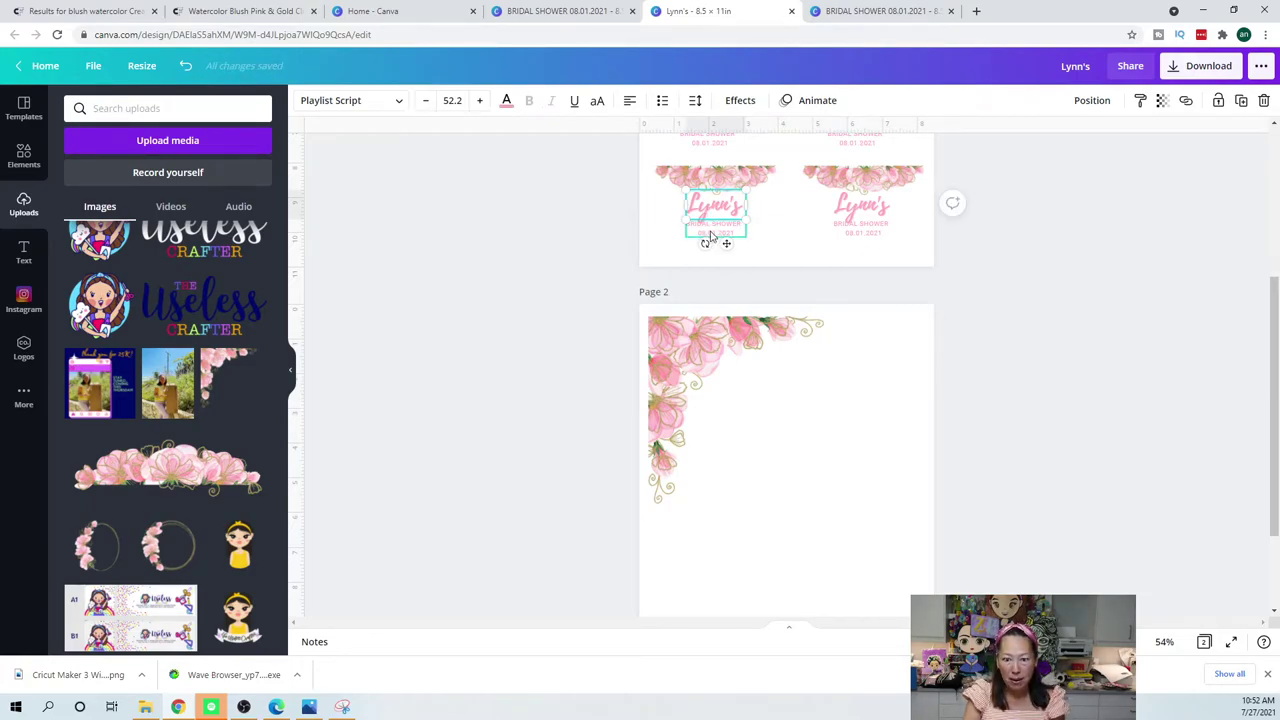
left_click(711, 235, "shift")
left_click(740, 420)
key("ctrl+v")
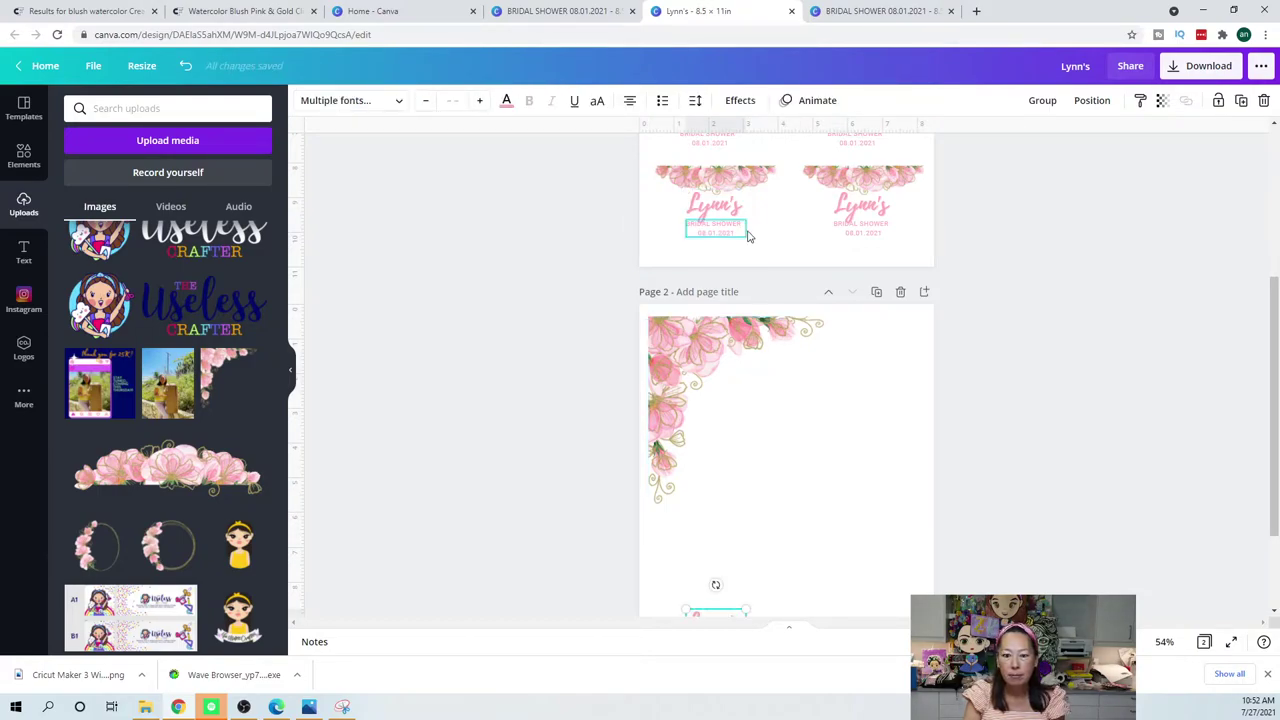
scroll(821, 417, "down", 2)
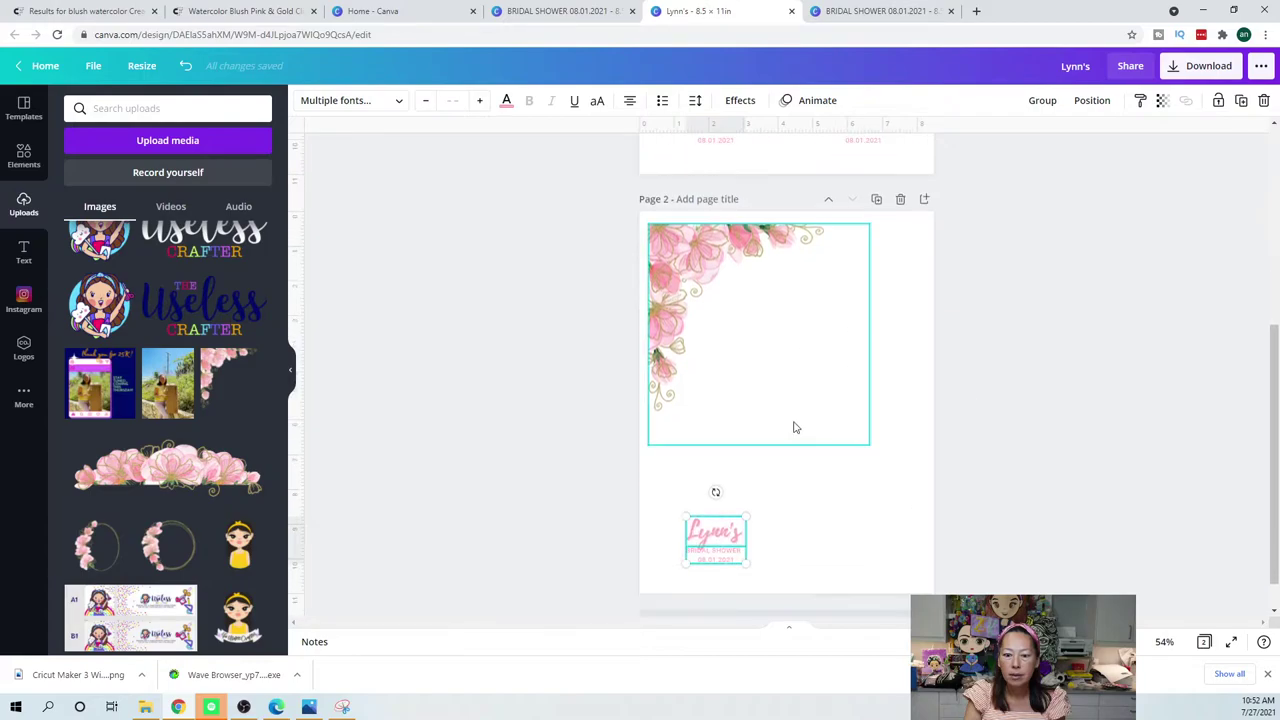
- Enlarge the copied name and date text to about 5 x 4 in and position it beside the corner flowers on page 2
left_click_drag(715, 497, 791, 282)
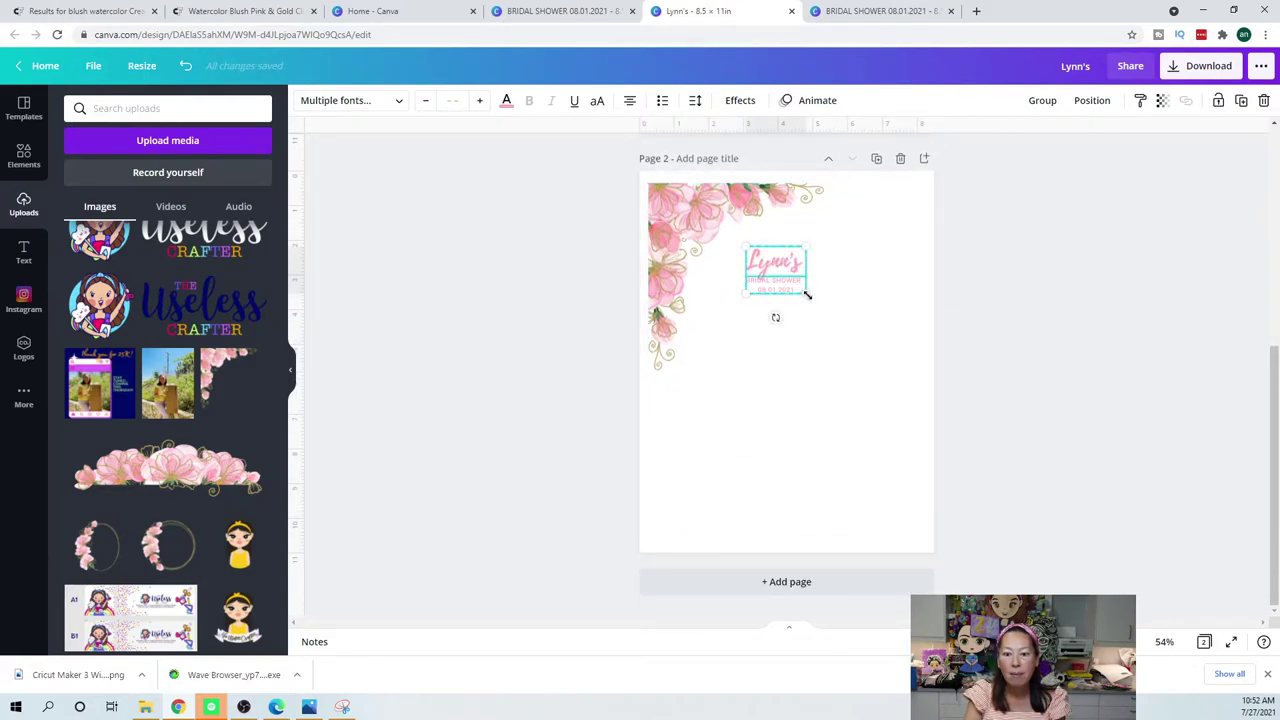
left_click_drag(871, 360, 909, 400)
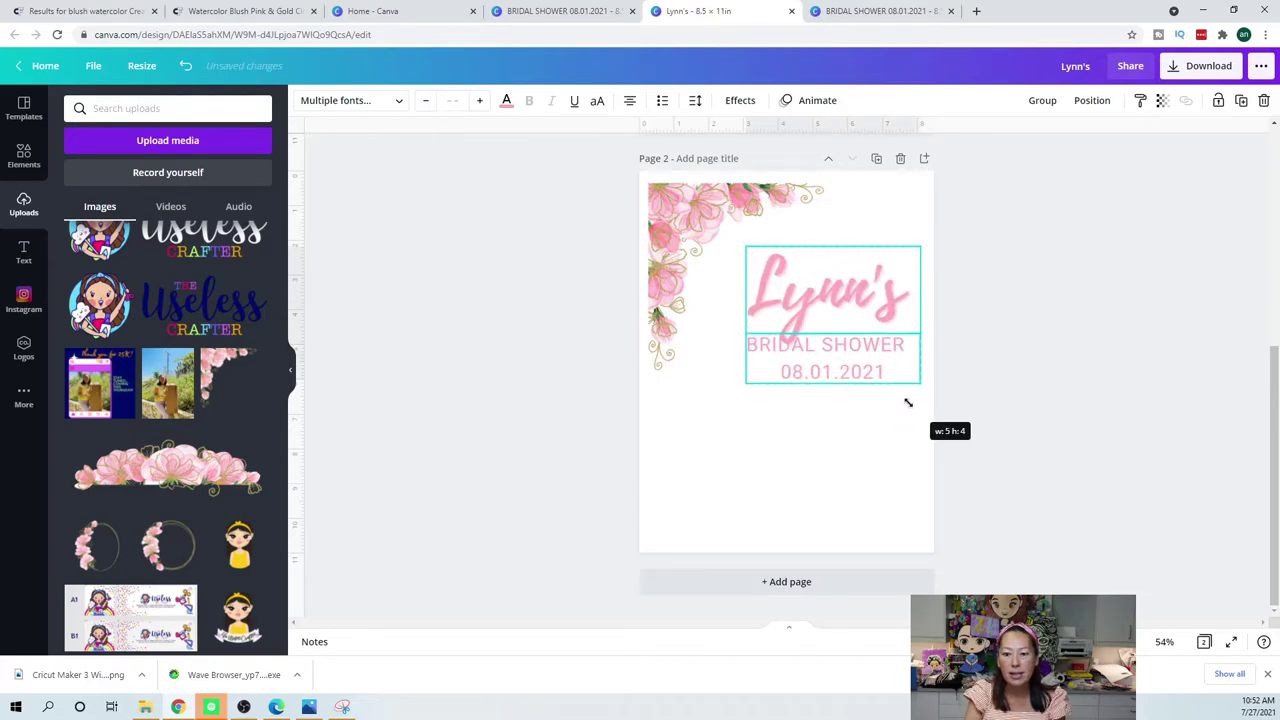
left_click_drag(813, 287, 797, 272)
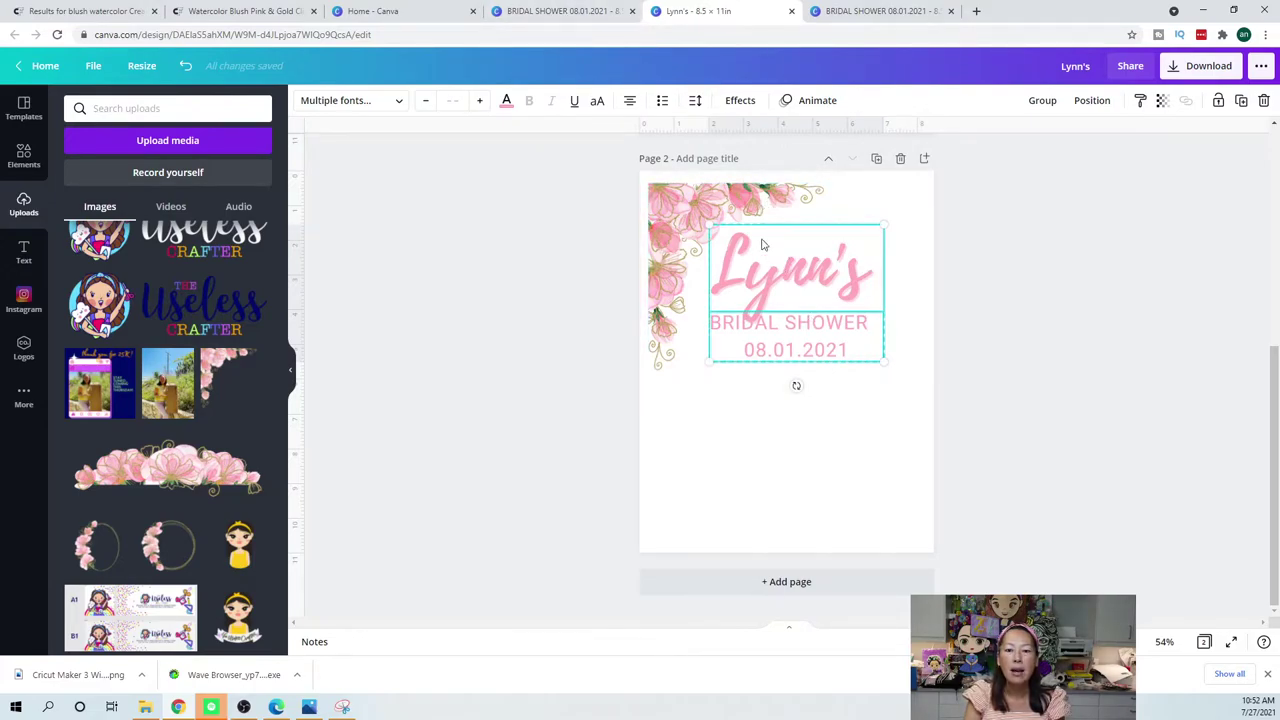
- View the finished BRIDAL SHOWER 08.01.2021 label sheet, and open the champagne design from the full list of recent designs
left_click(875, 11)
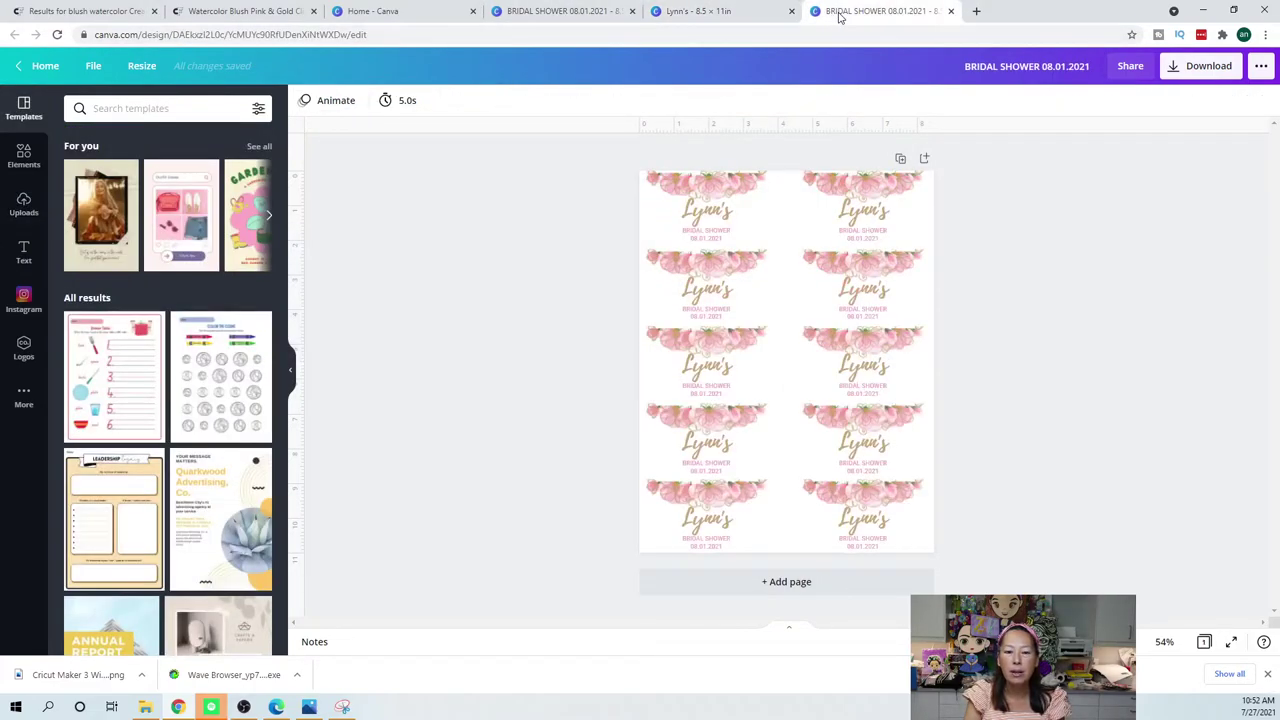
left_click(40, 65)
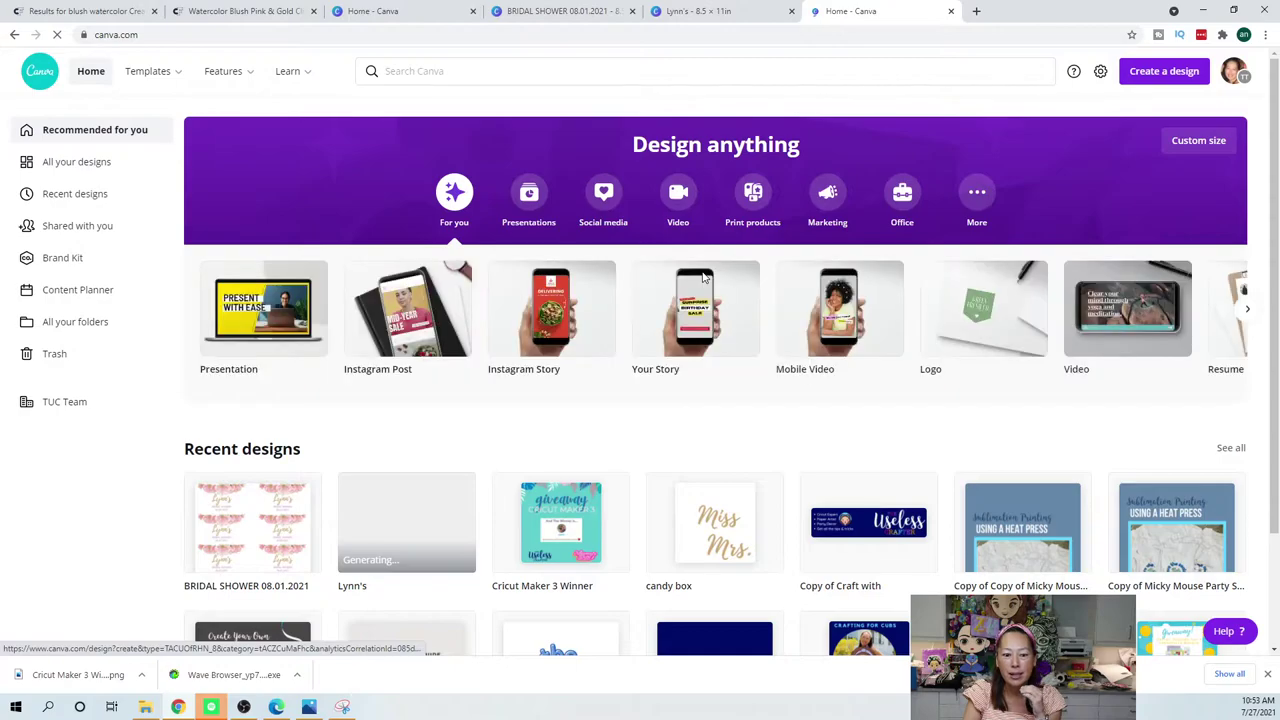
left_click(1230, 448)
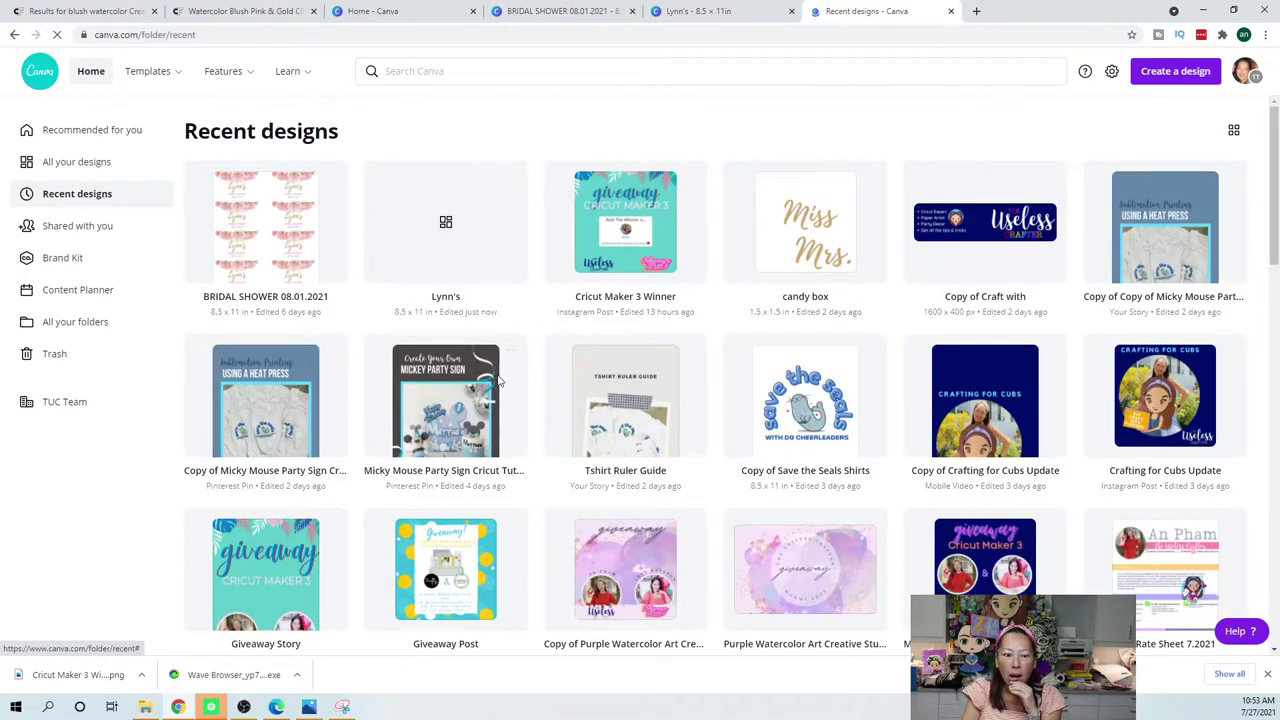
scroll(694, 425, "down", 2)
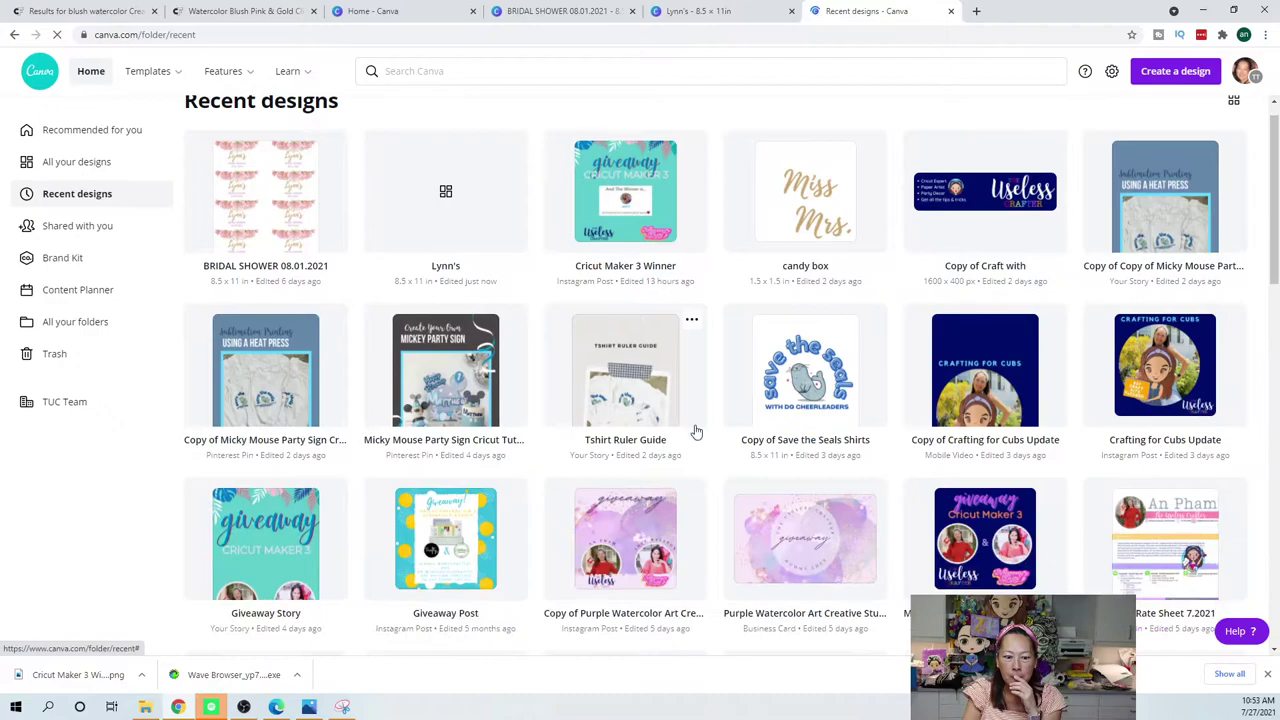
scroll(694, 437, "down", 2)
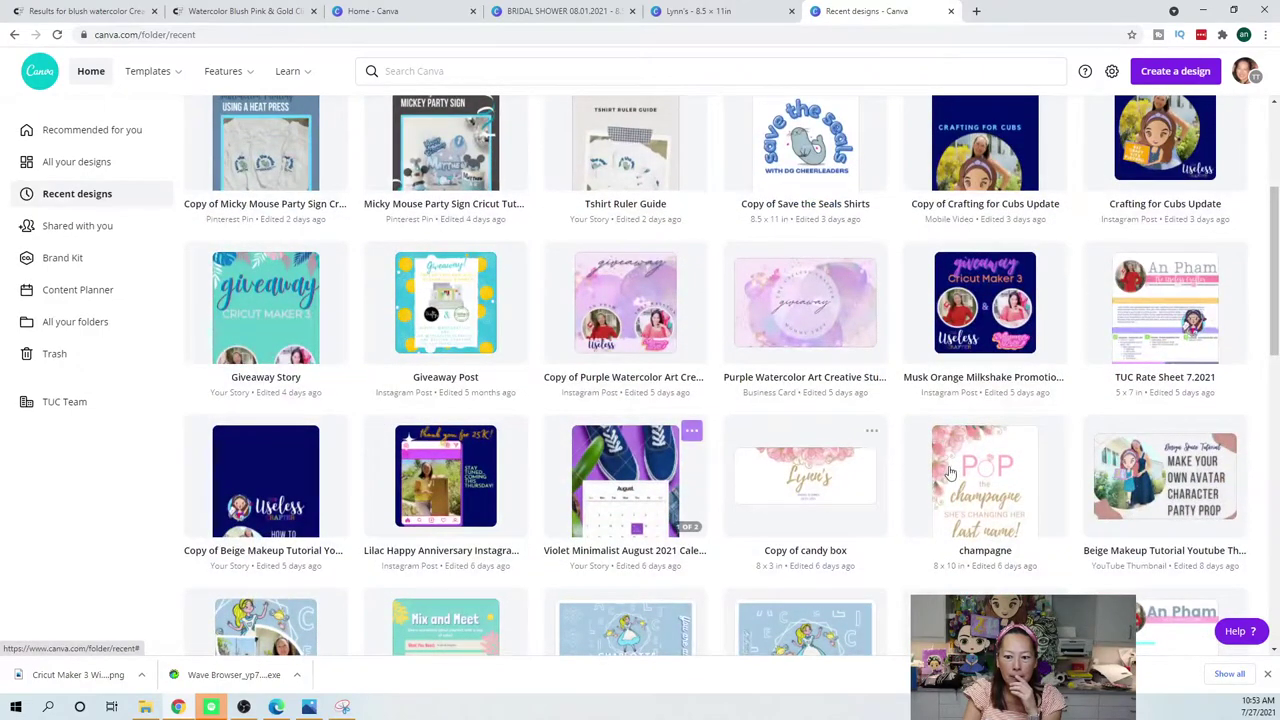
left_click(983, 476)
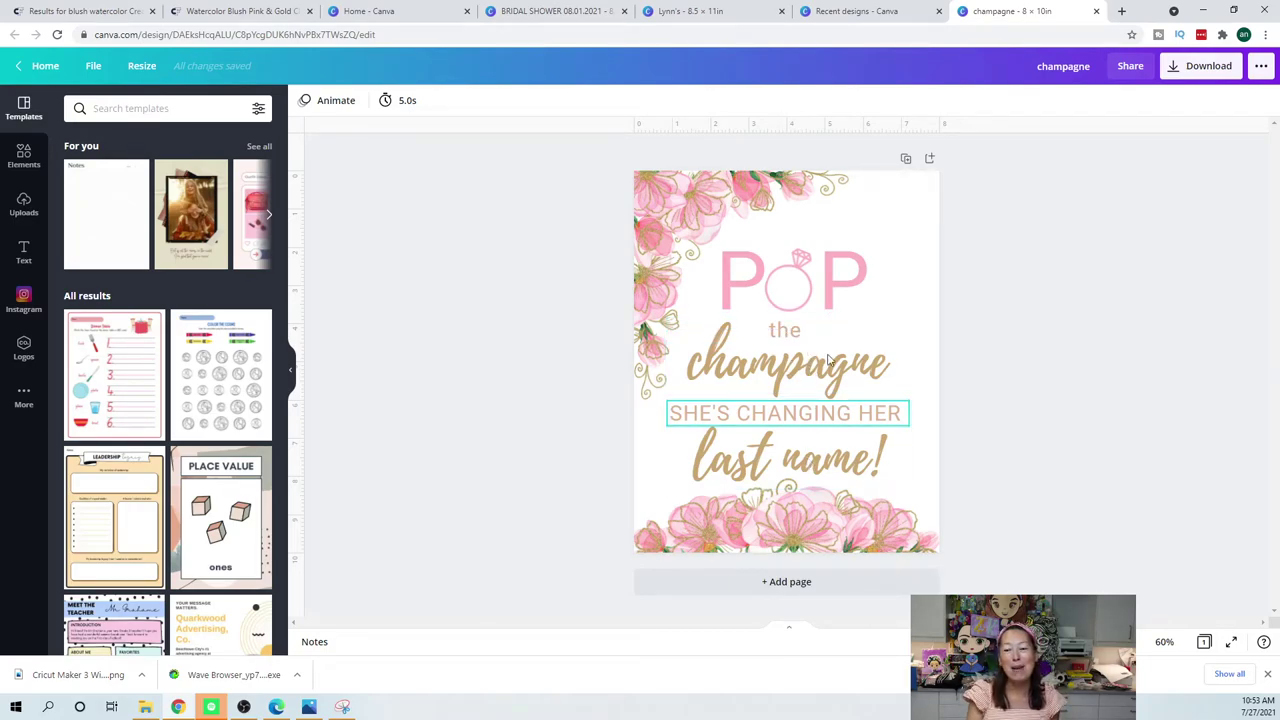
- Browse the recent designs, review the champagne sign and the BRIDAL SHOWER 08.01.2021 label sheet, and return to the two-page design
left_click(848, 10)
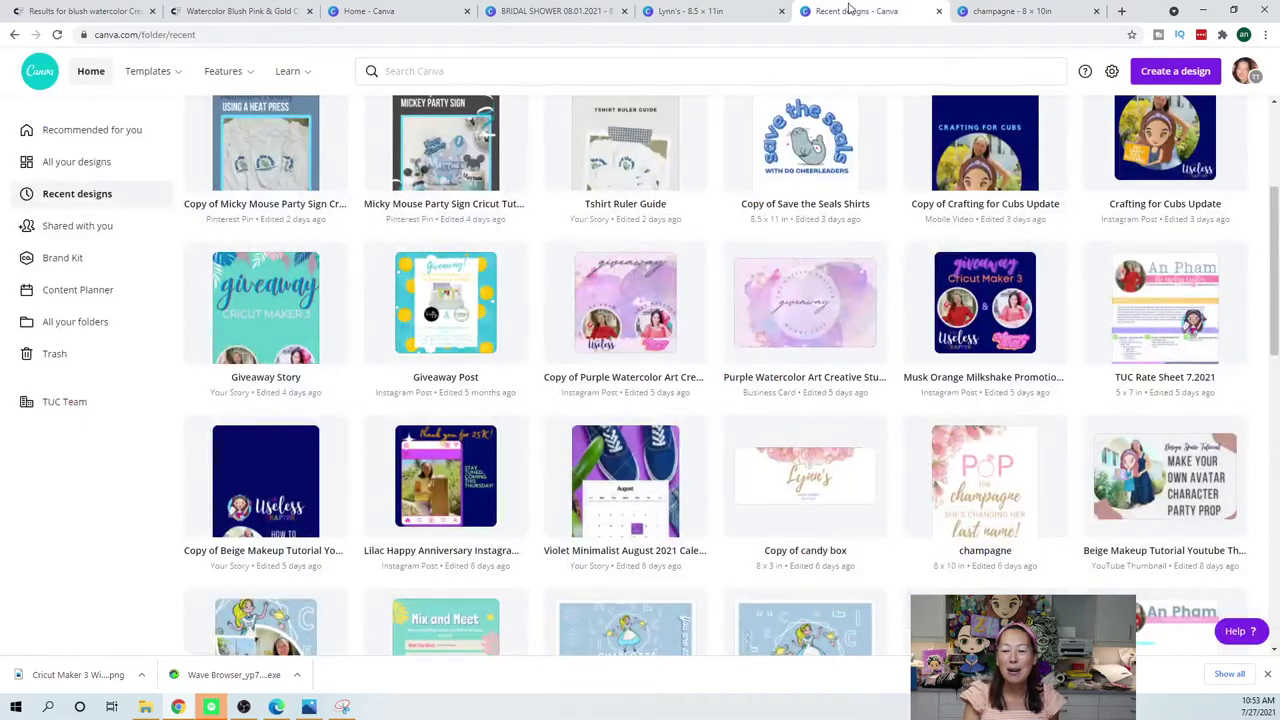
scroll(900, 330, "down", 2)
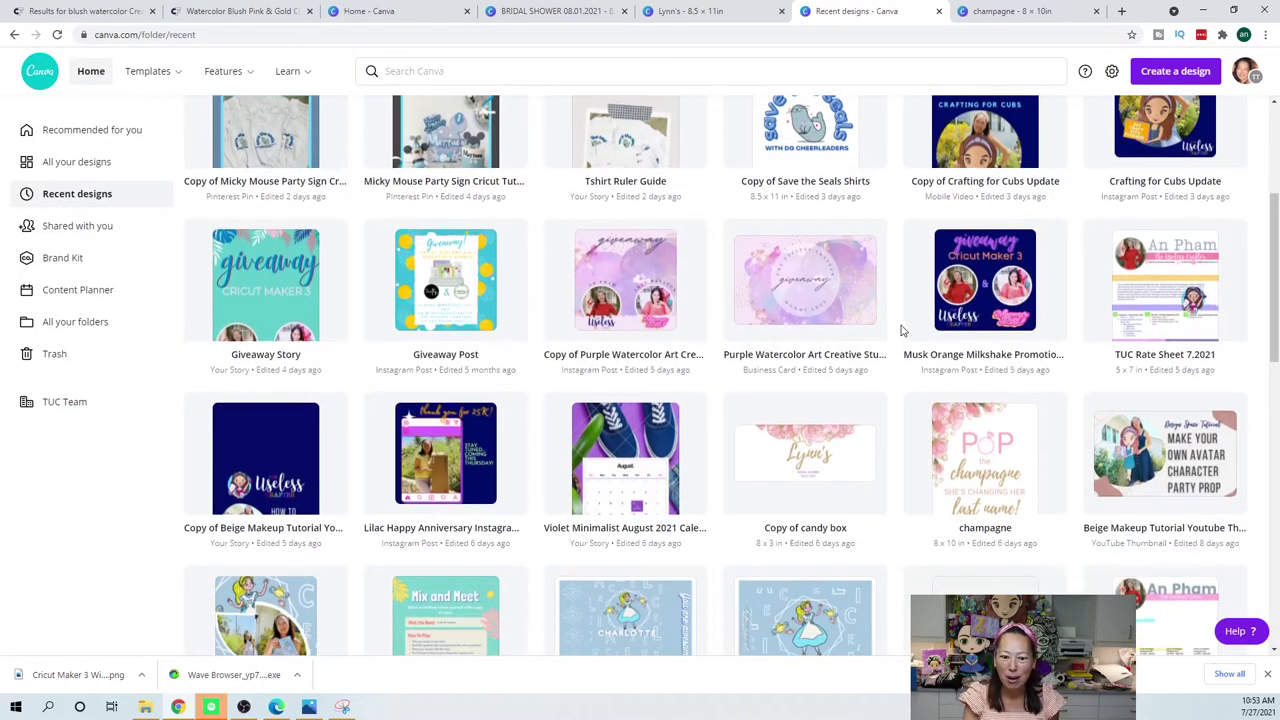
scroll(900, 330, "down", 2)
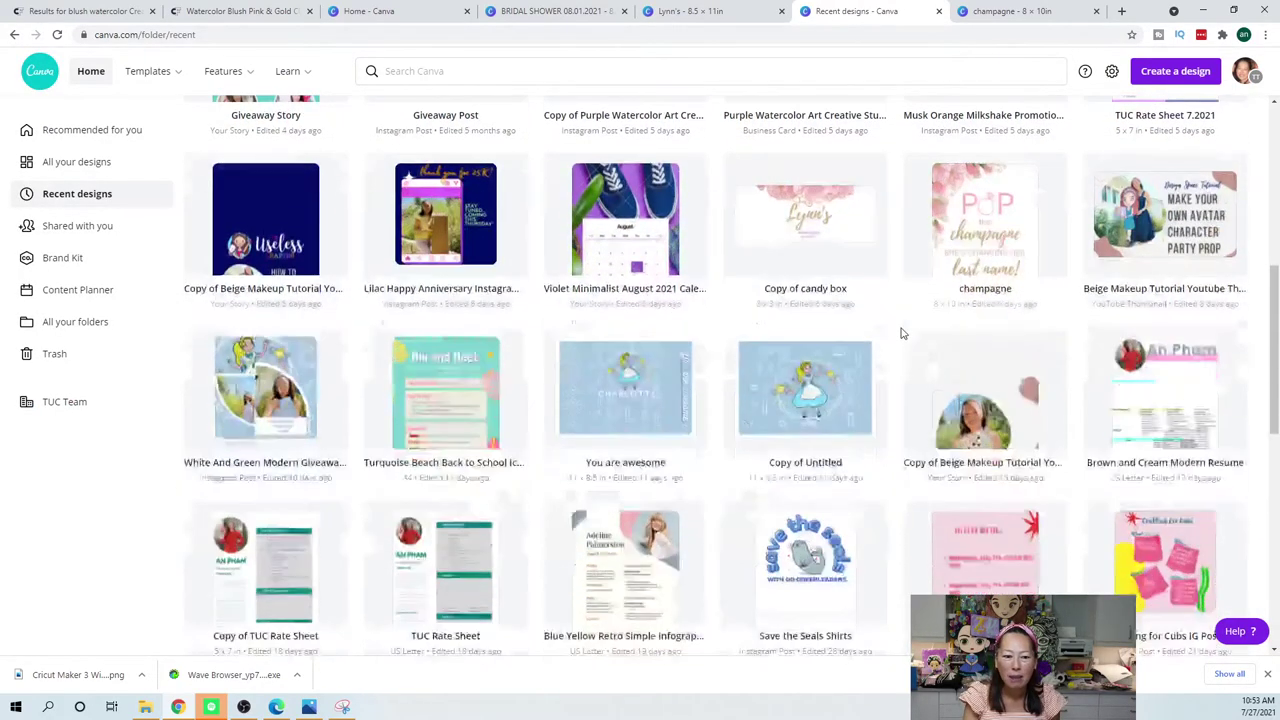
scroll(900, 336, "up", 3)
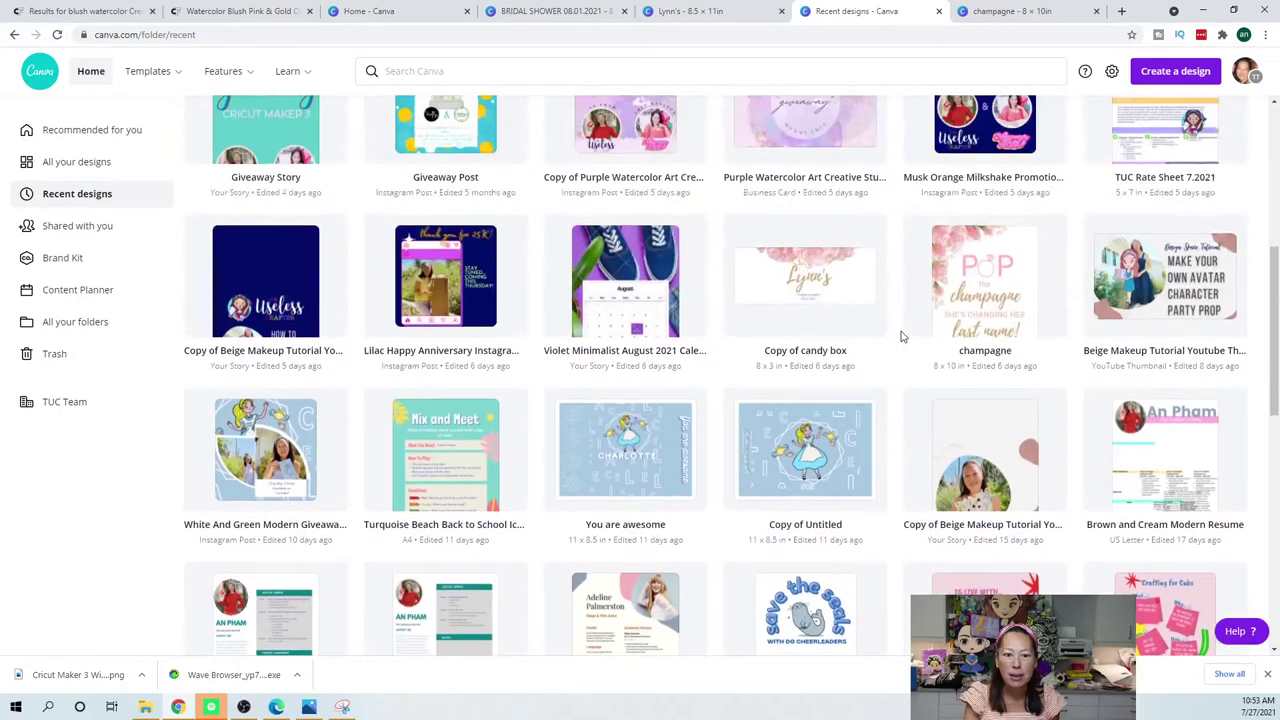
scroll(900, 336, "up", 4)
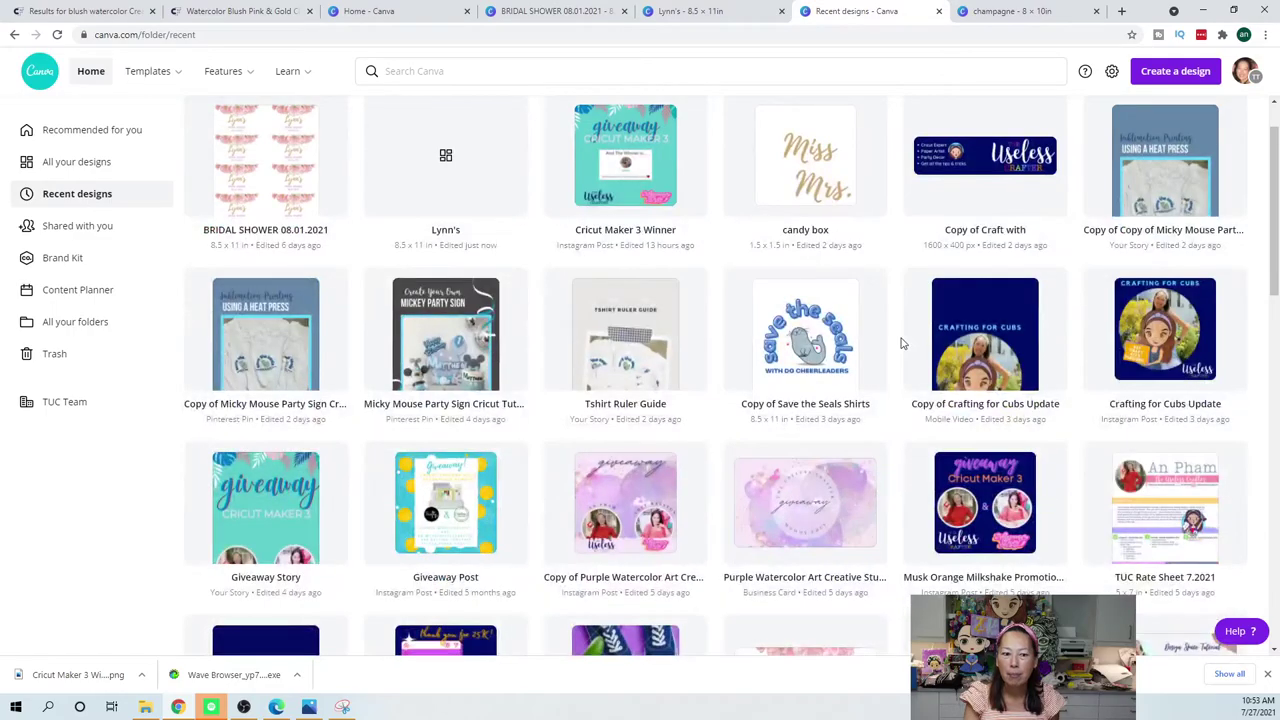
scroll(900, 341, "down", 2)
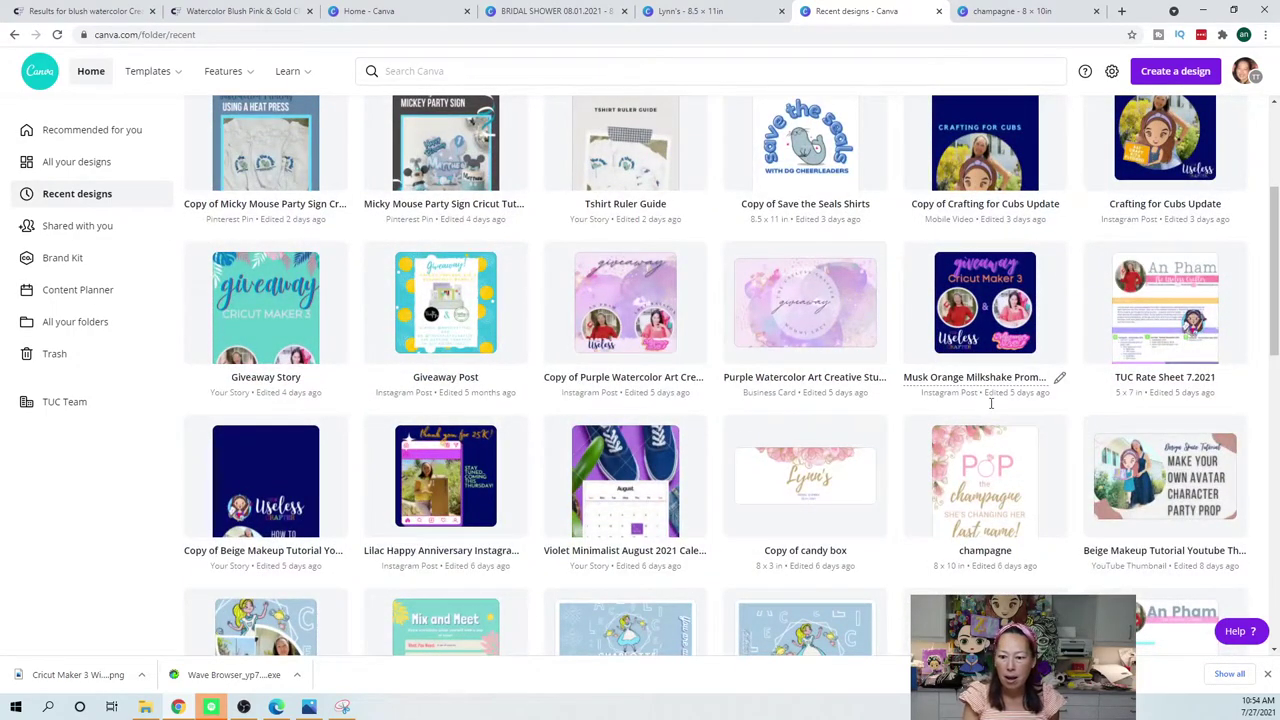
left_click(1010, 13)
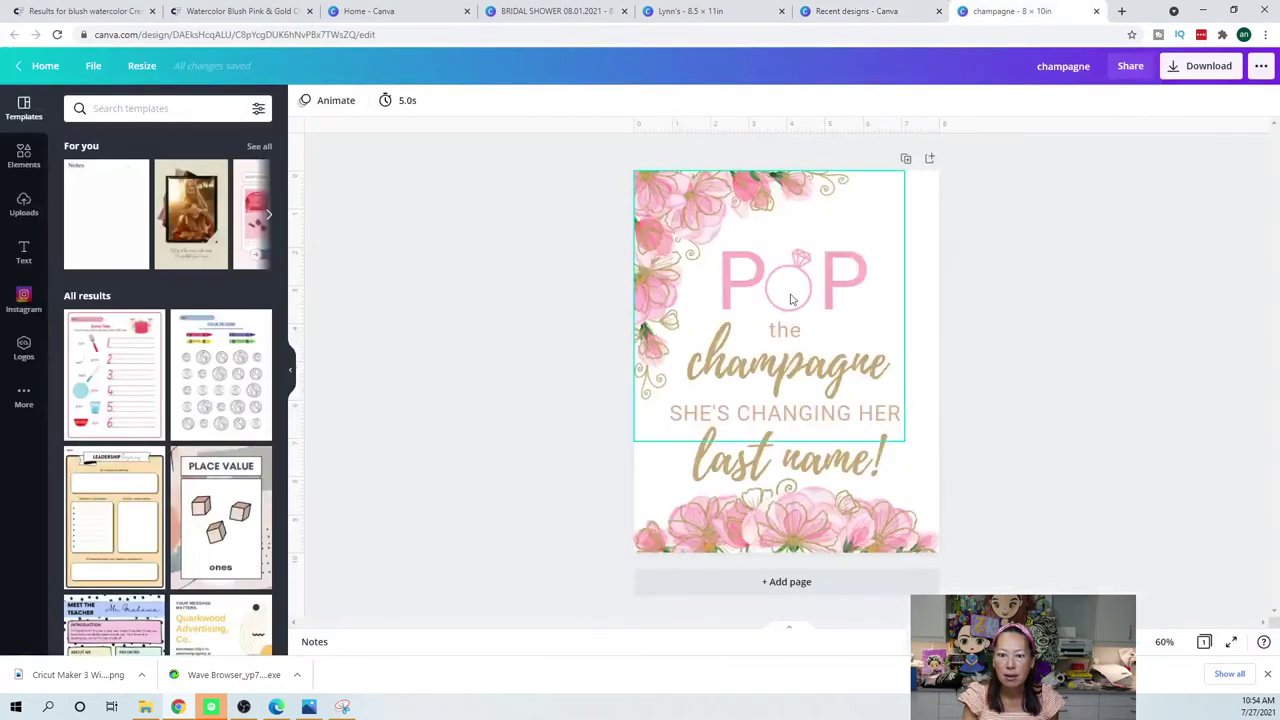
left_click(845, 12)
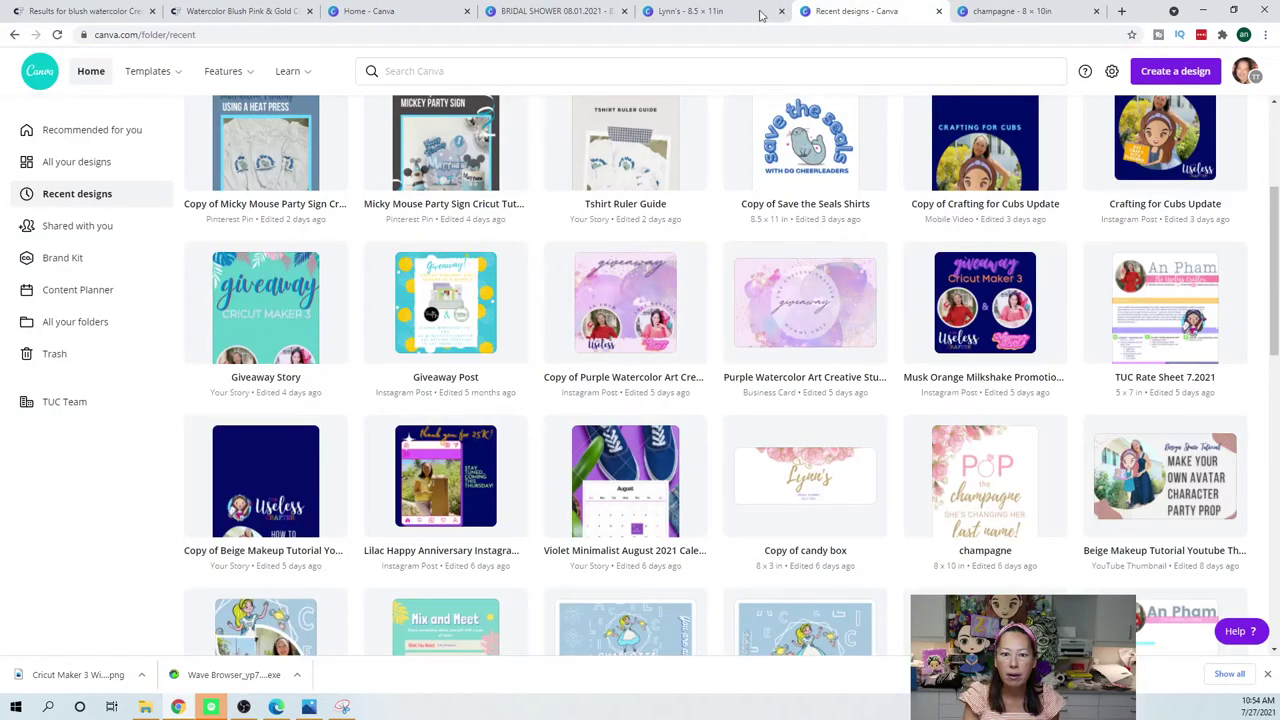
left_click(730, 13)
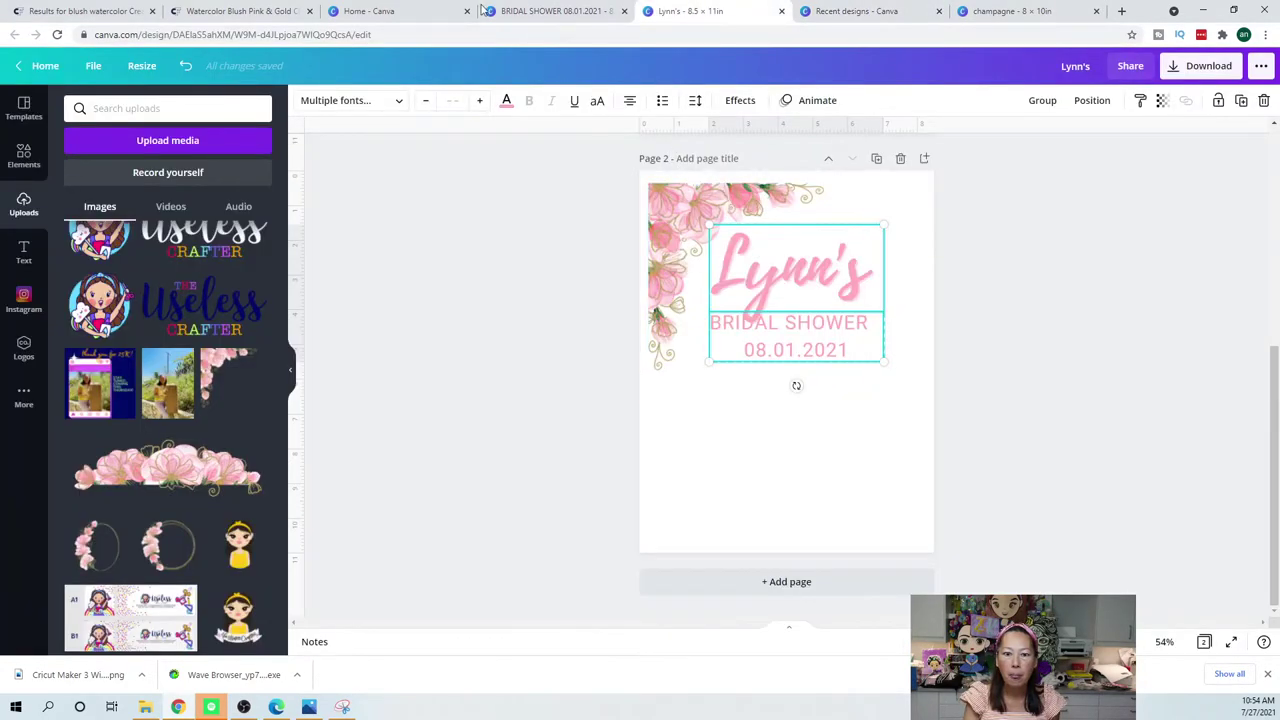
left_click(530, 12)
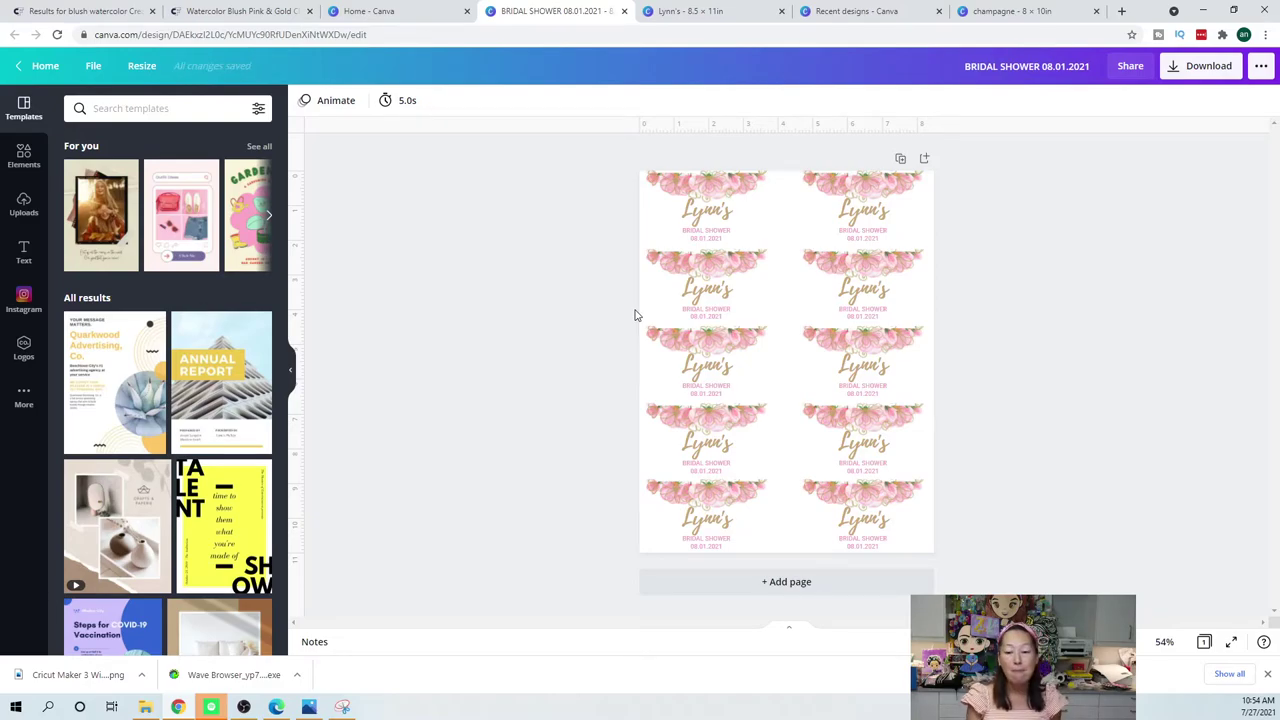
left_click(697, 12)
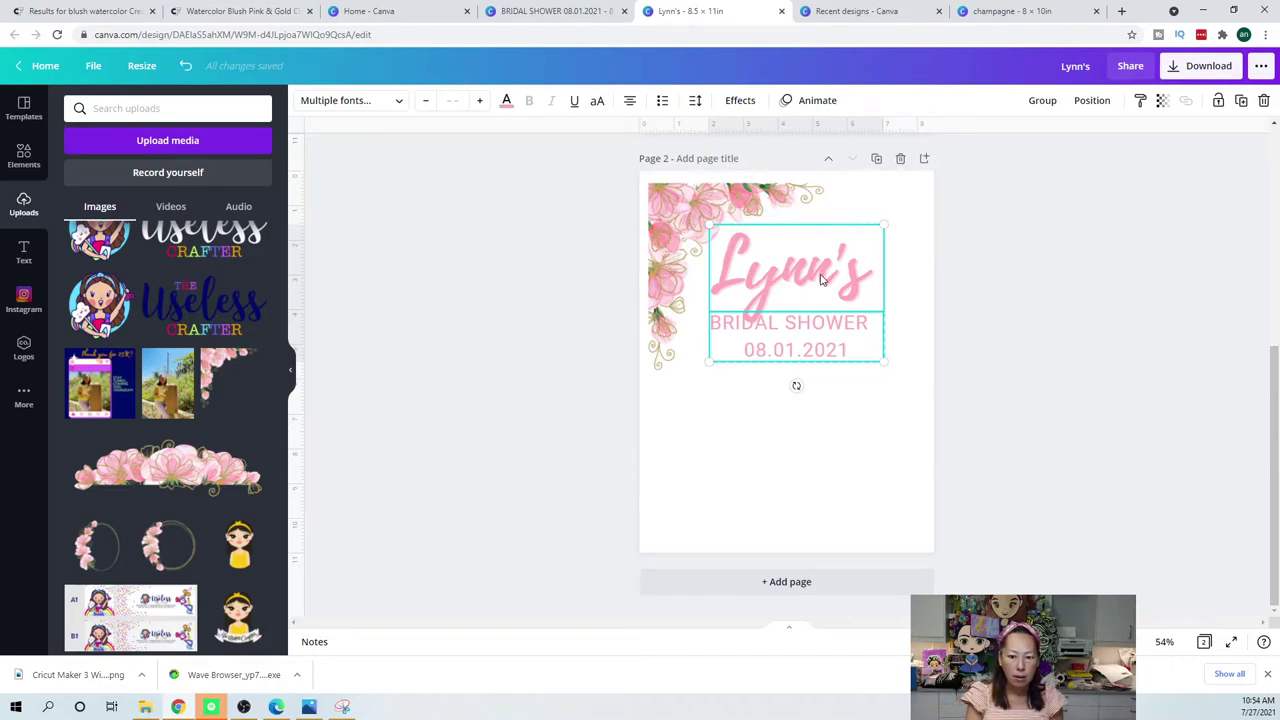
- Replace the bride's name beside the corner flowers on page 2 with Miss
left_click(813, 368)
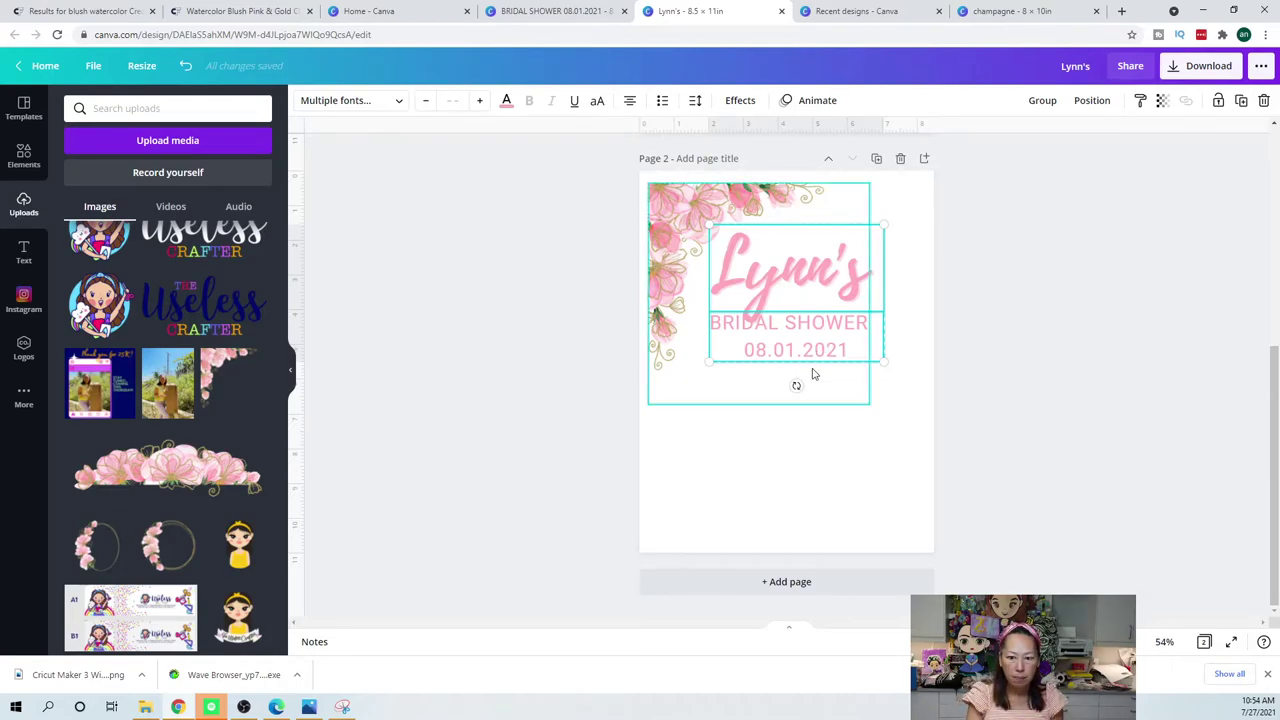
left_click(1043, 294)
left_click(835, 280)
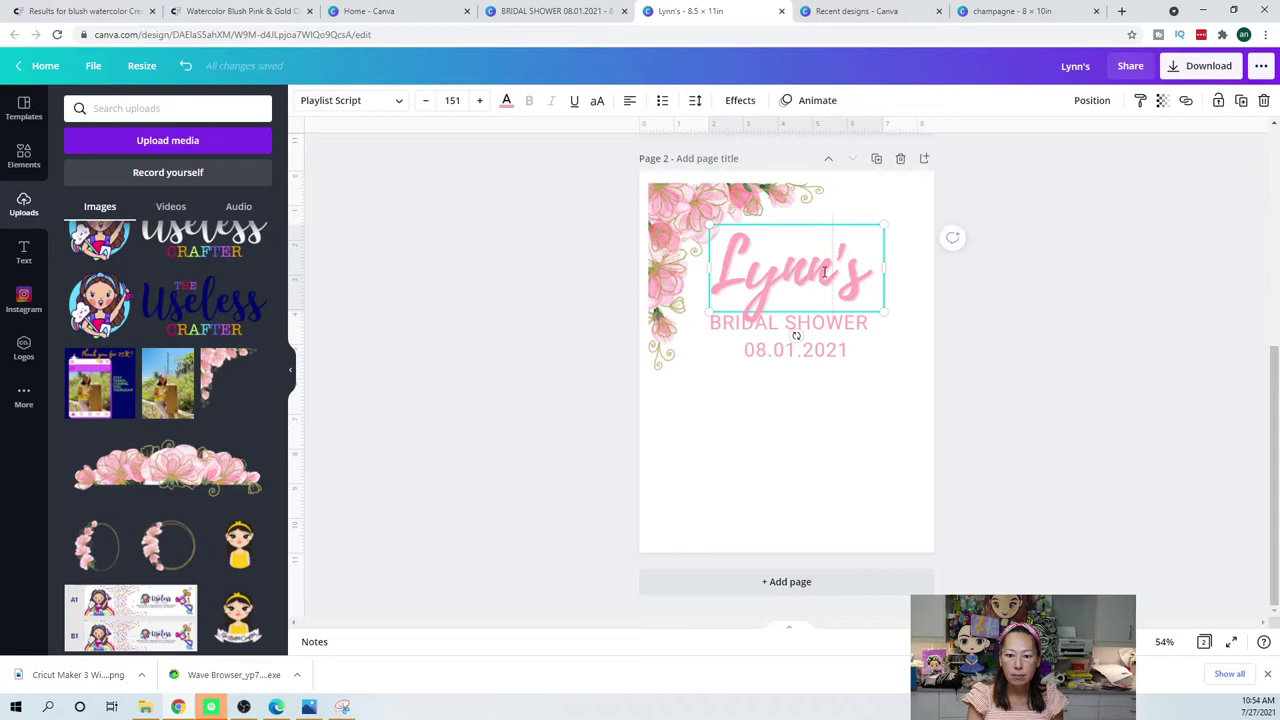
left_click_drag(875, 281, 719, 273)
type("MISS")
key("BackSpace")
key("BackSpace")
key("BackSpace")
key("BackSpace")
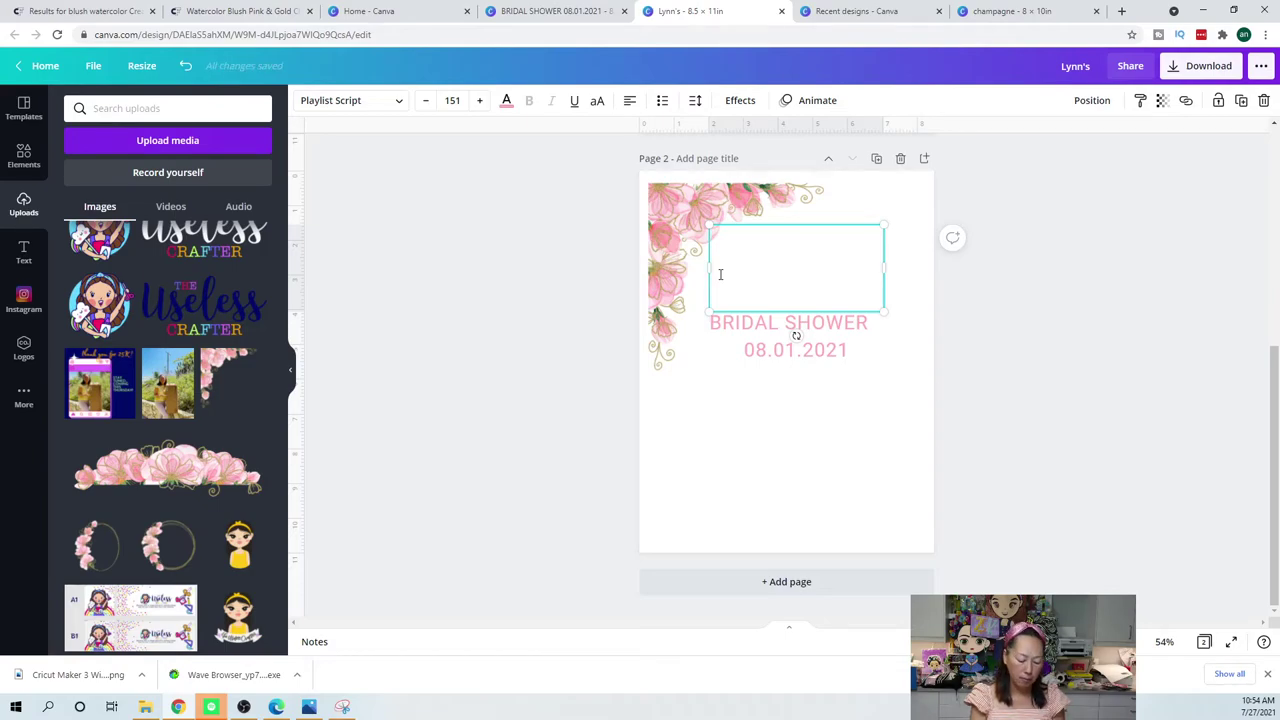
type("Miss")
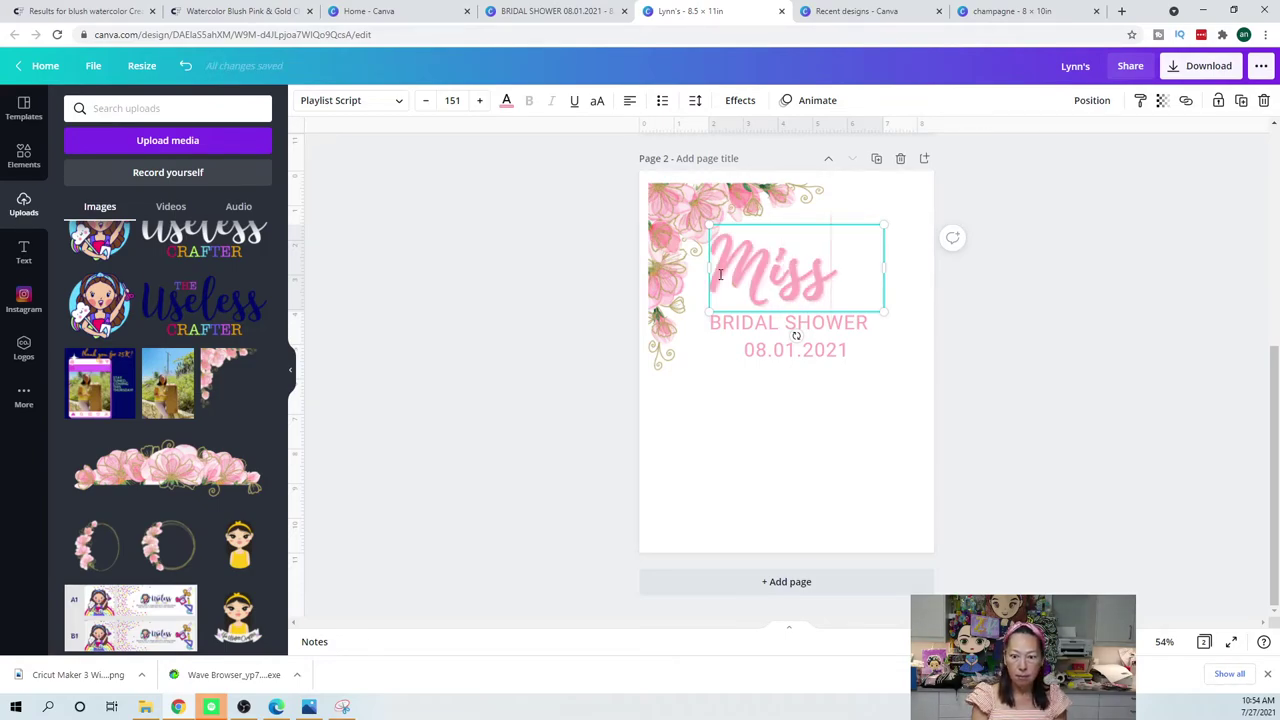
key("Return")
key("Return")
type("M")
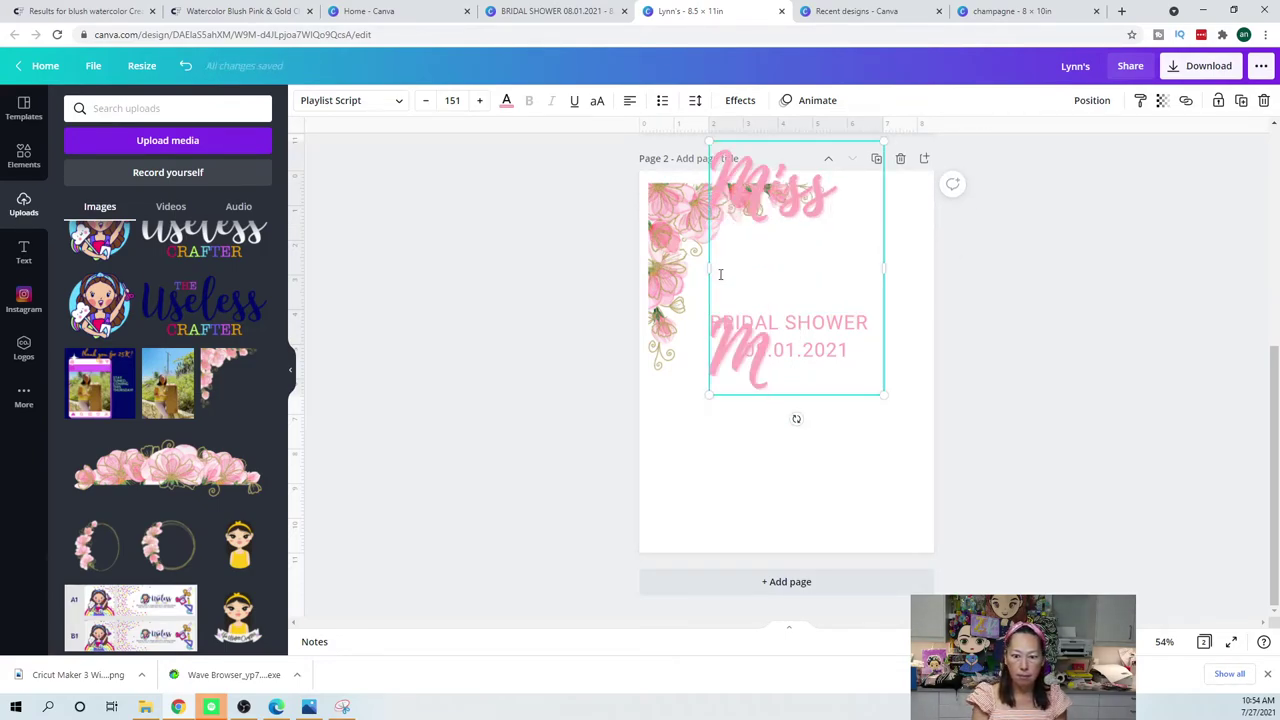
key("BackSpace")
key("BackSpace")
key("BackSpace")
- Move Miss to just above the BRIDAL SHOWER text and place a duplicate of it near the bottom of page 2
left_click(795, 420)
left_click(794, 345)
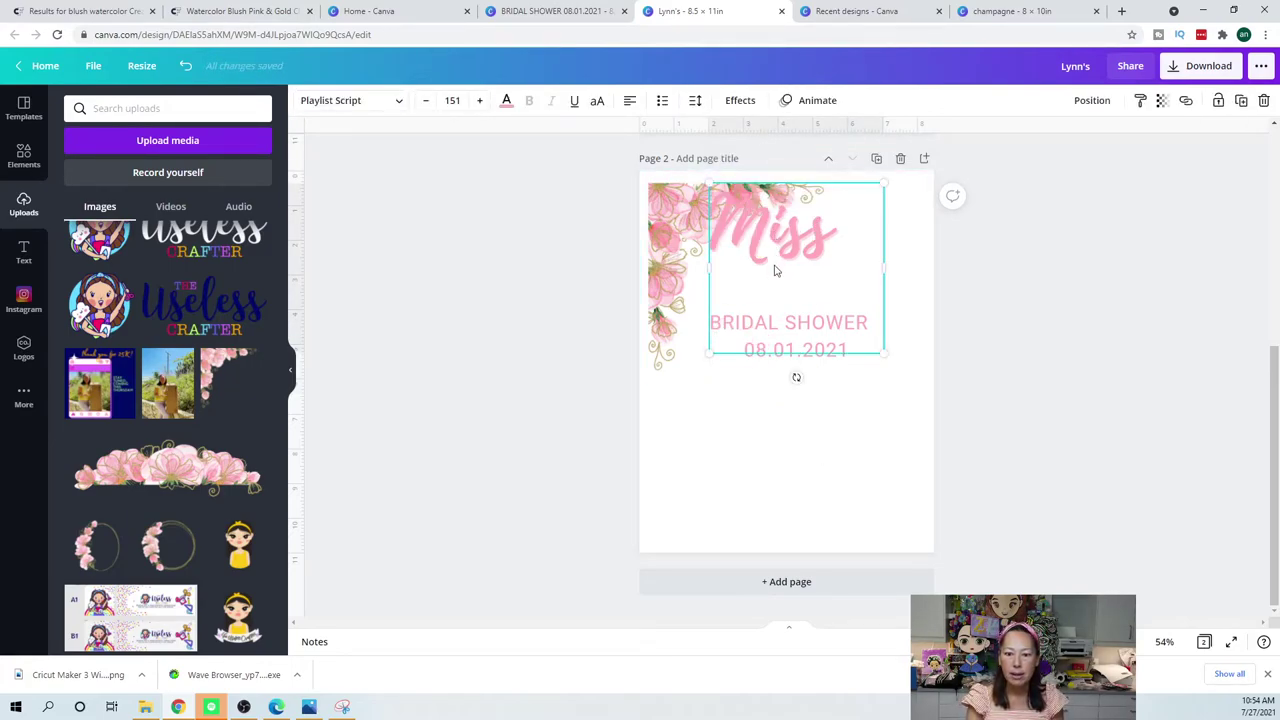
left_click_drag(772, 232, 806, 292)
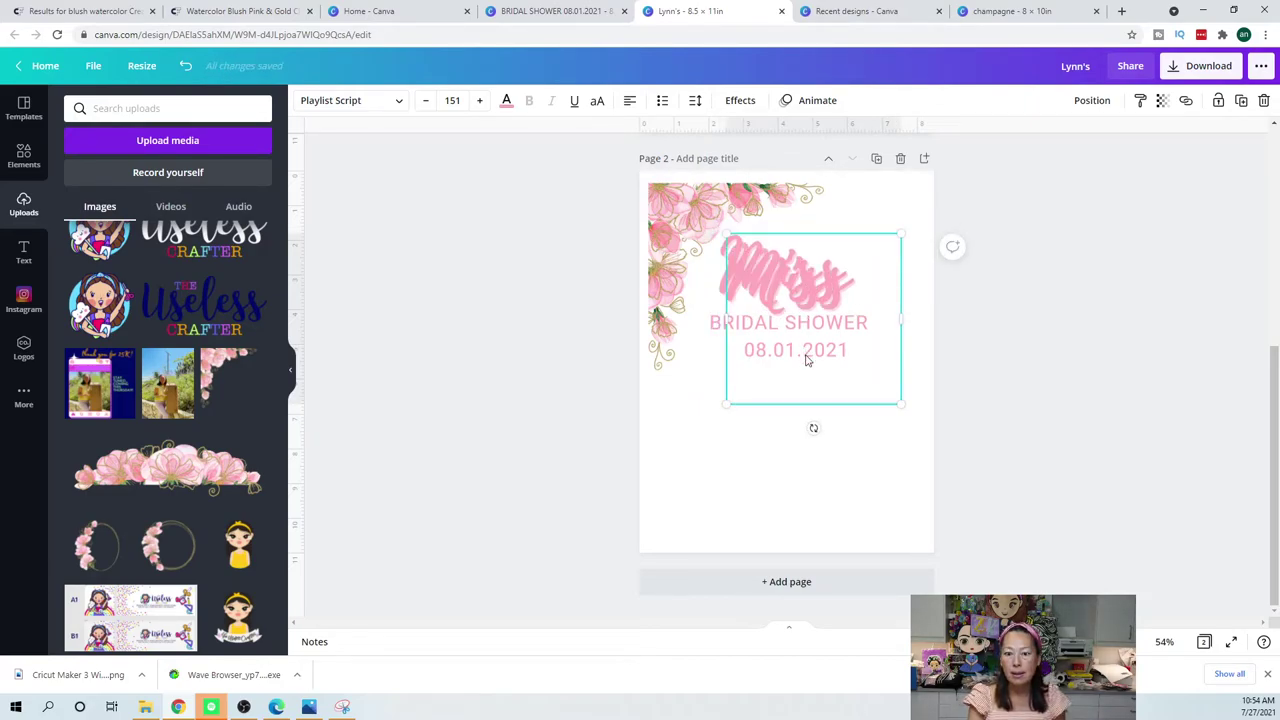
left_click_drag(801, 407, 789, 565)
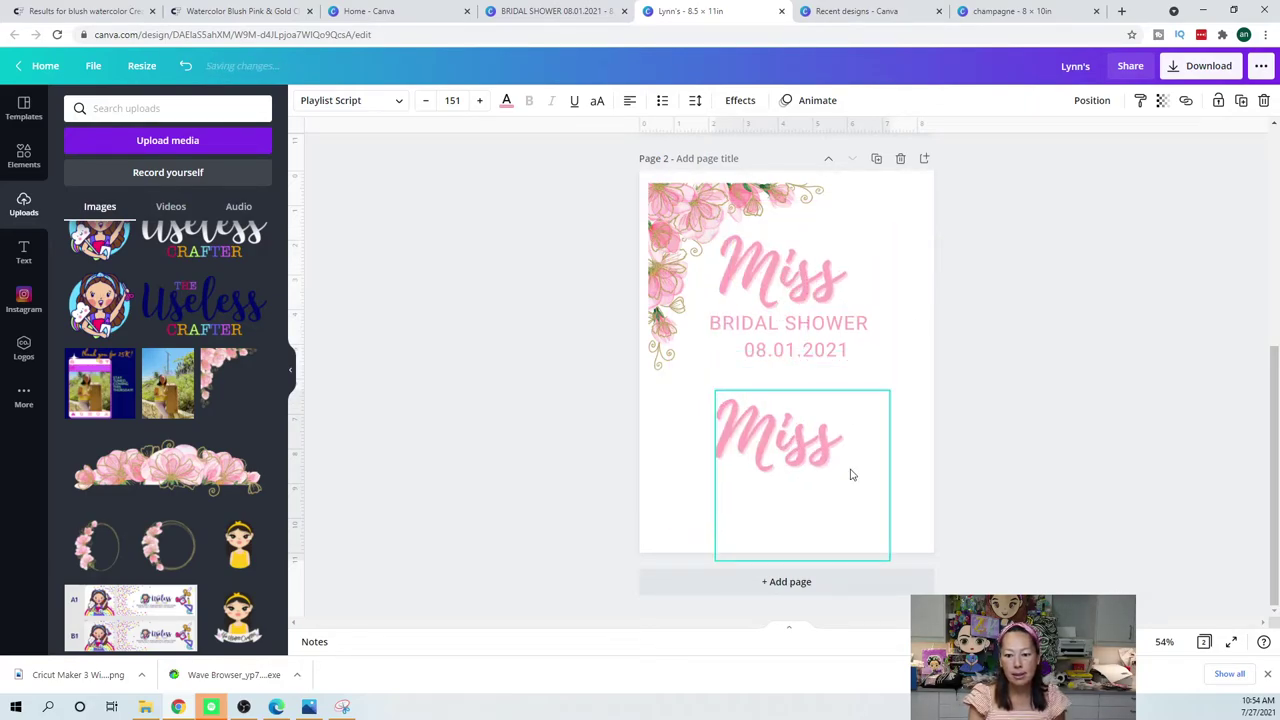
- Change the lower copy of Miss on page 2 to Mrs. and remove its extra blank line
left_click(841, 461)
key("BackSpace")
key("BackSpace")
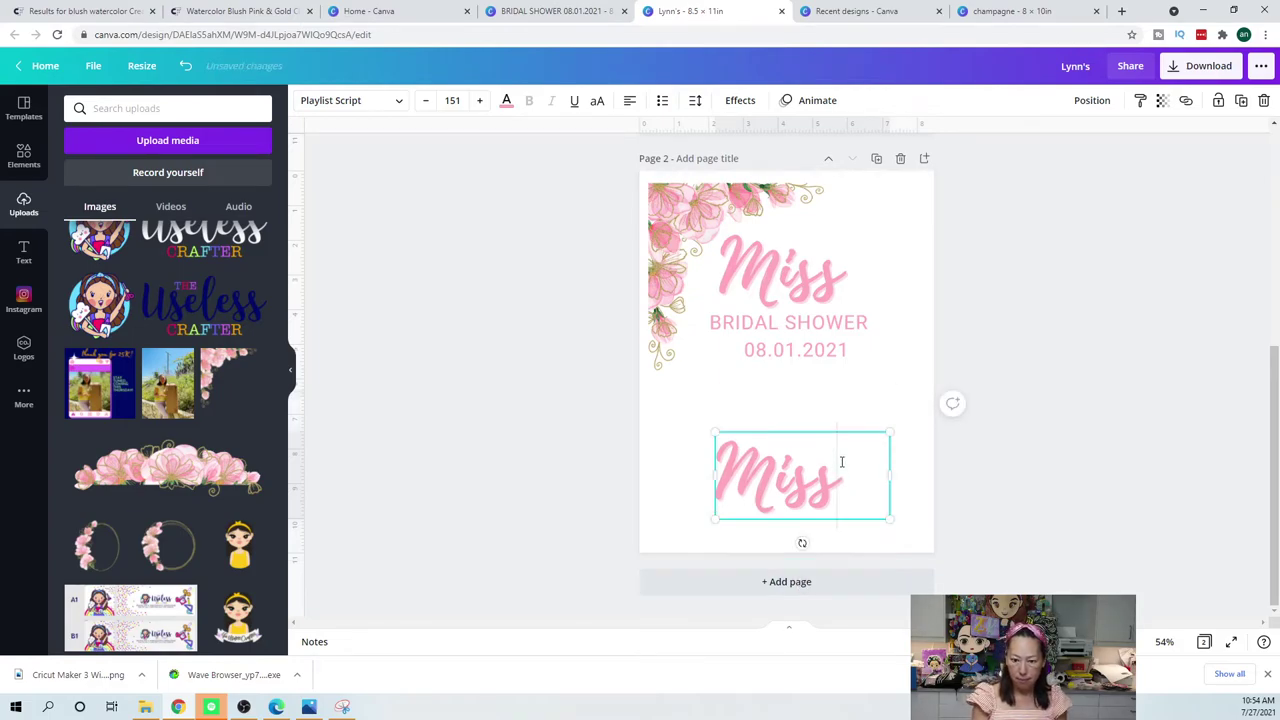
type("rs.")
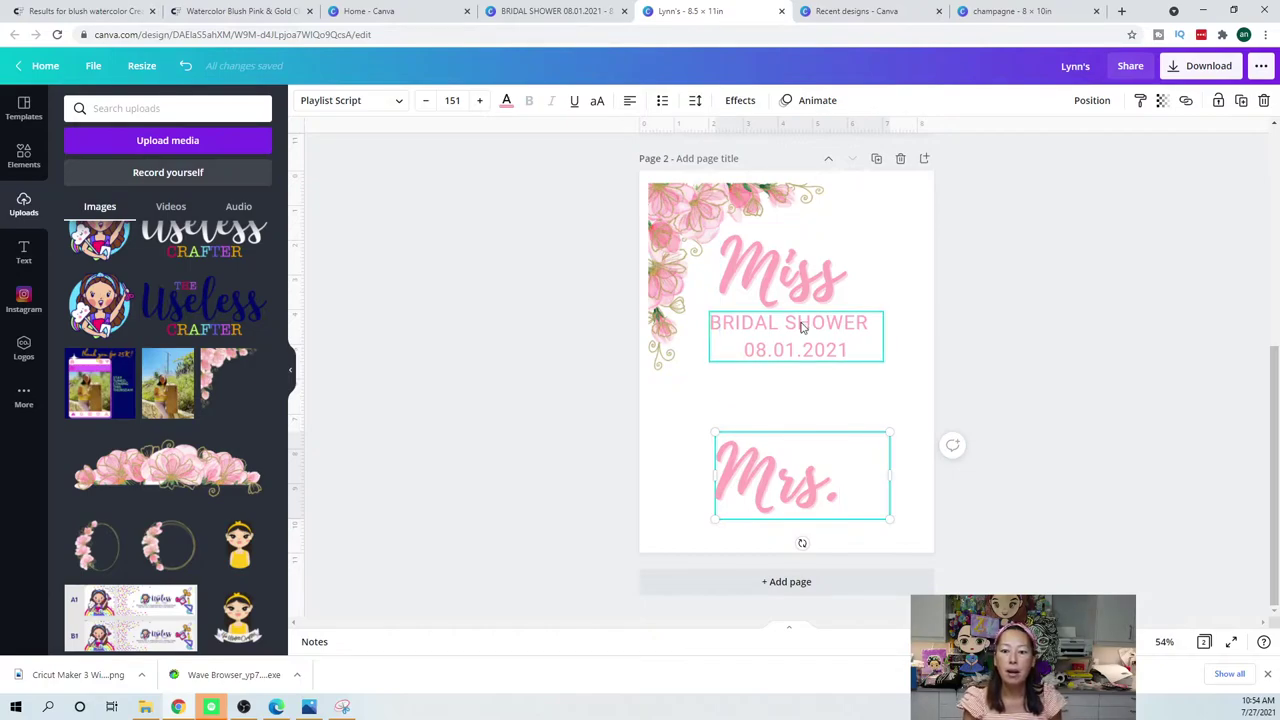
- Replace the BRIDAL SHOWER 08.01.2021 text under Miss on page 2 with TO
left_click(810, 327)
key("ctrl+a")
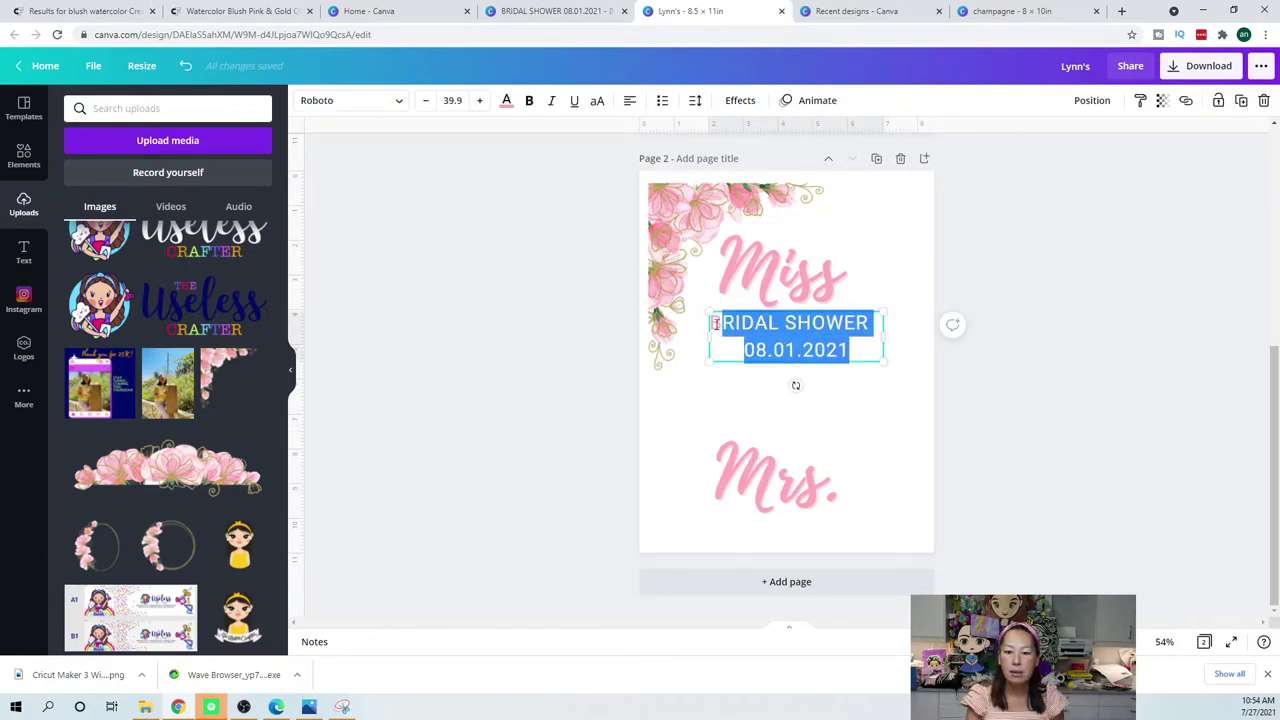
key("BackSpace")
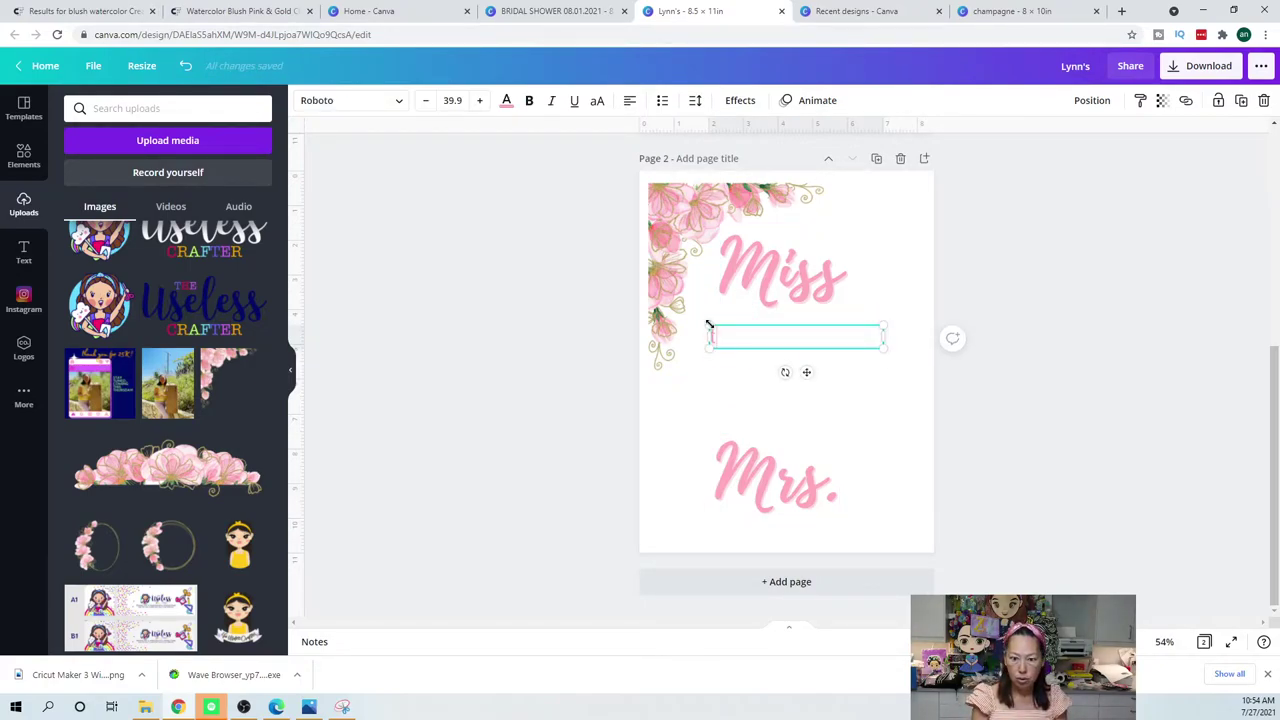
type("TO")
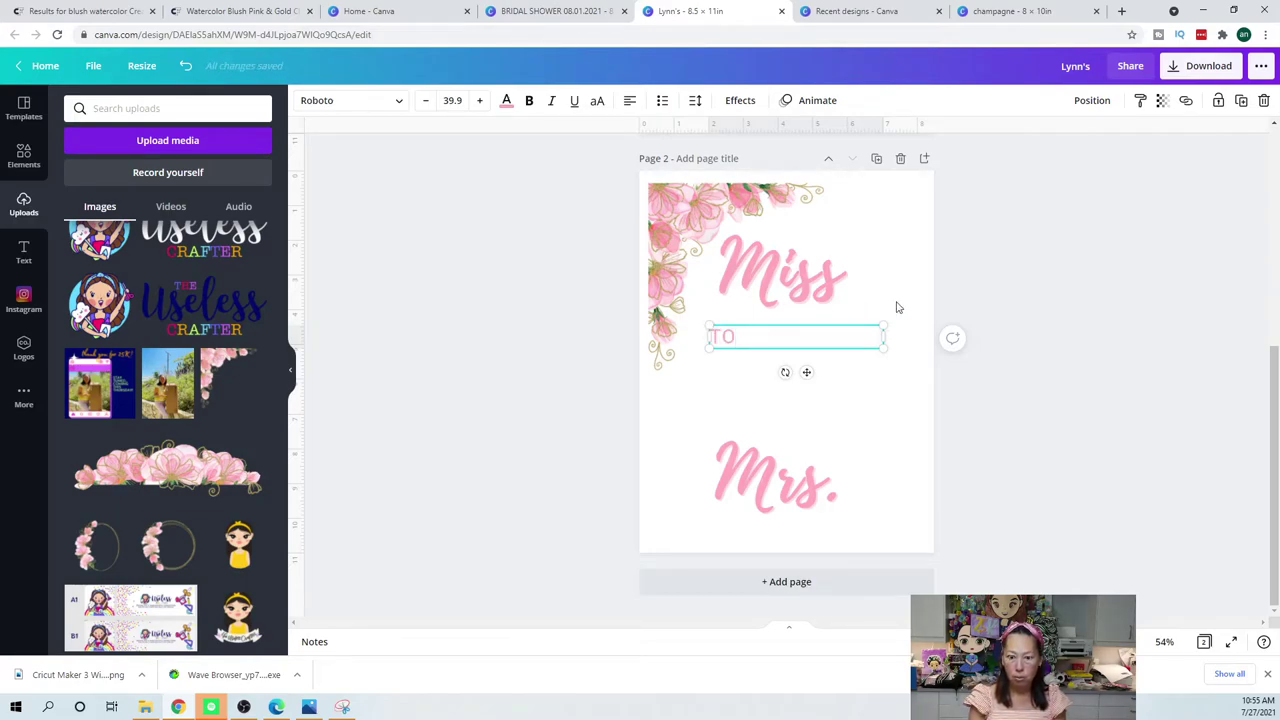
left_click(998, 343)
- Duplicate the TO text just below itself and change the copy to FROM
left_click_drag(730, 341, 748, 385)
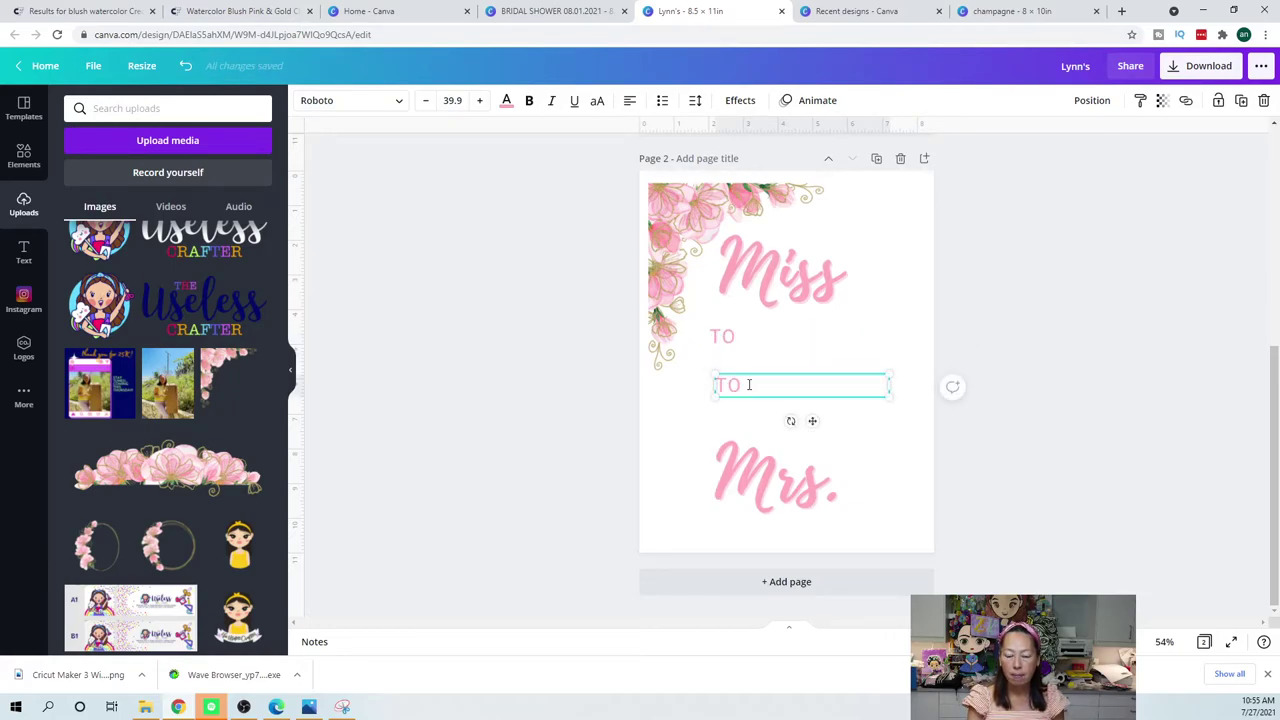
double_click(748, 385)
type("FROM")
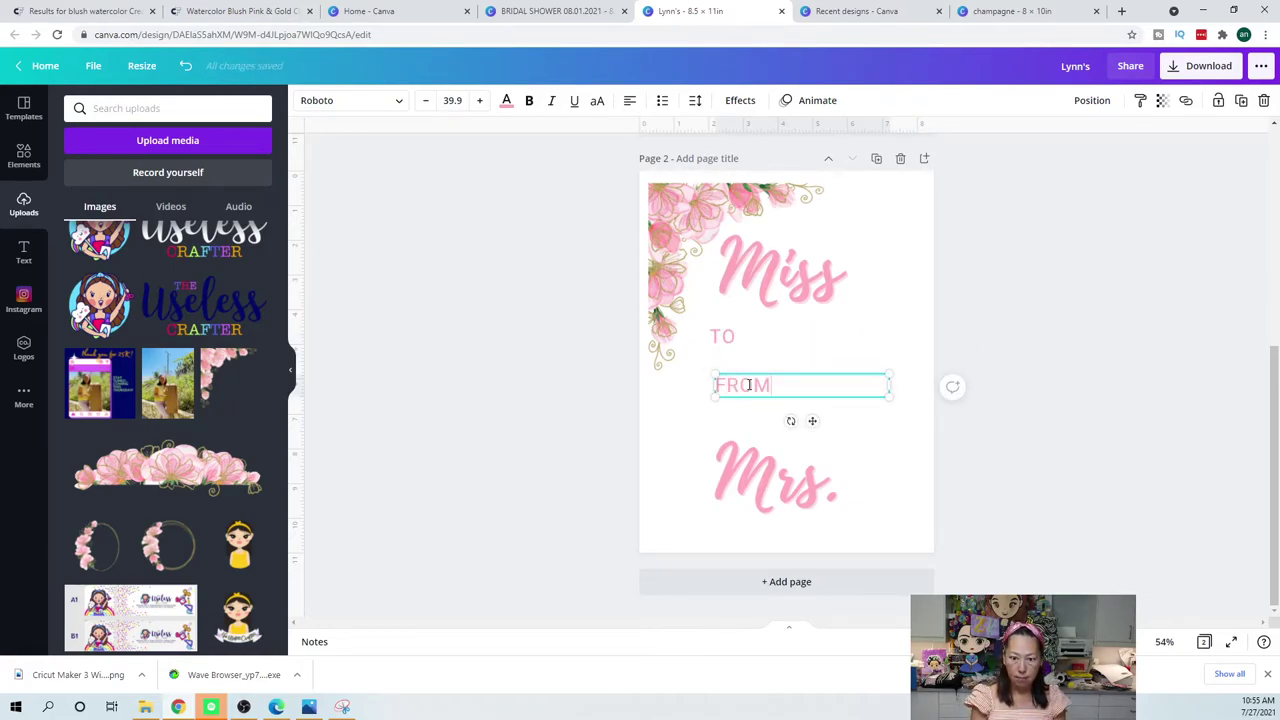
left_click(914, 414)
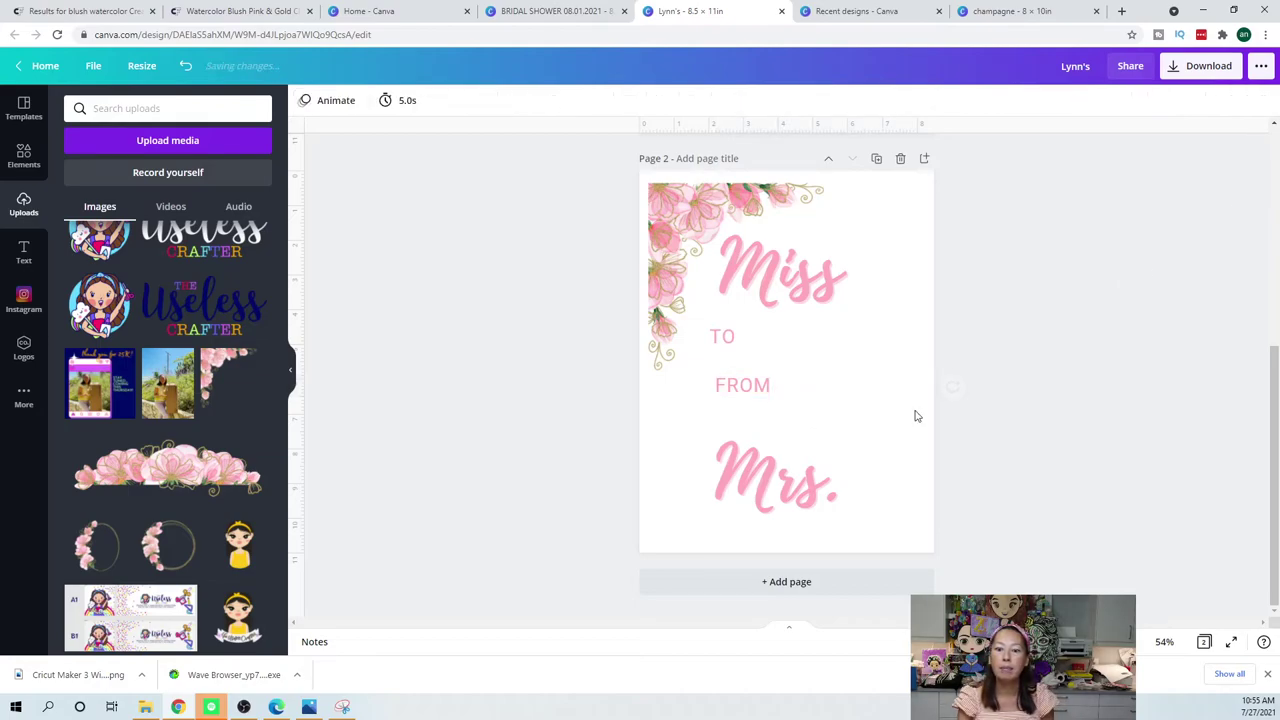
- Shrink the Miss text on page 2 to font size 120
left_click(792, 275)
left_click_drag(879, 378, 855, 356)
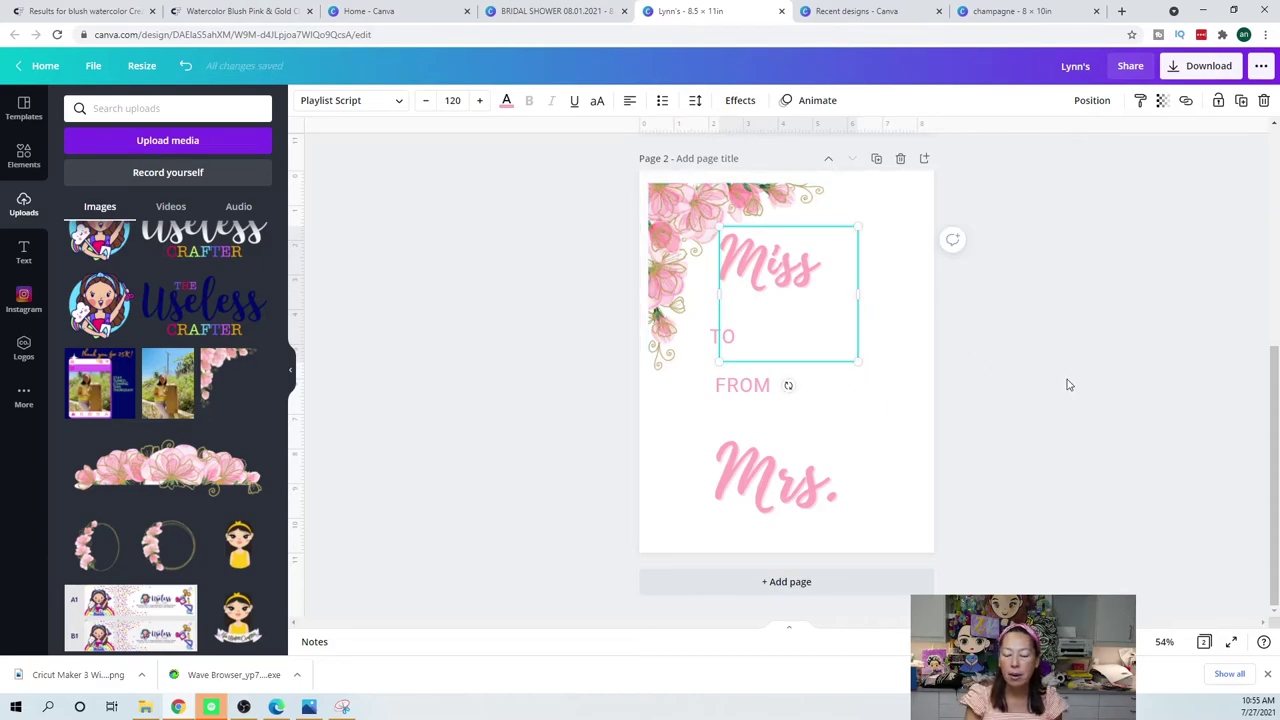
left_click(910, 385)
- Move the FROM text above Miss, just beside the corner flowers
left_click_drag(742, 385, 806, 227)
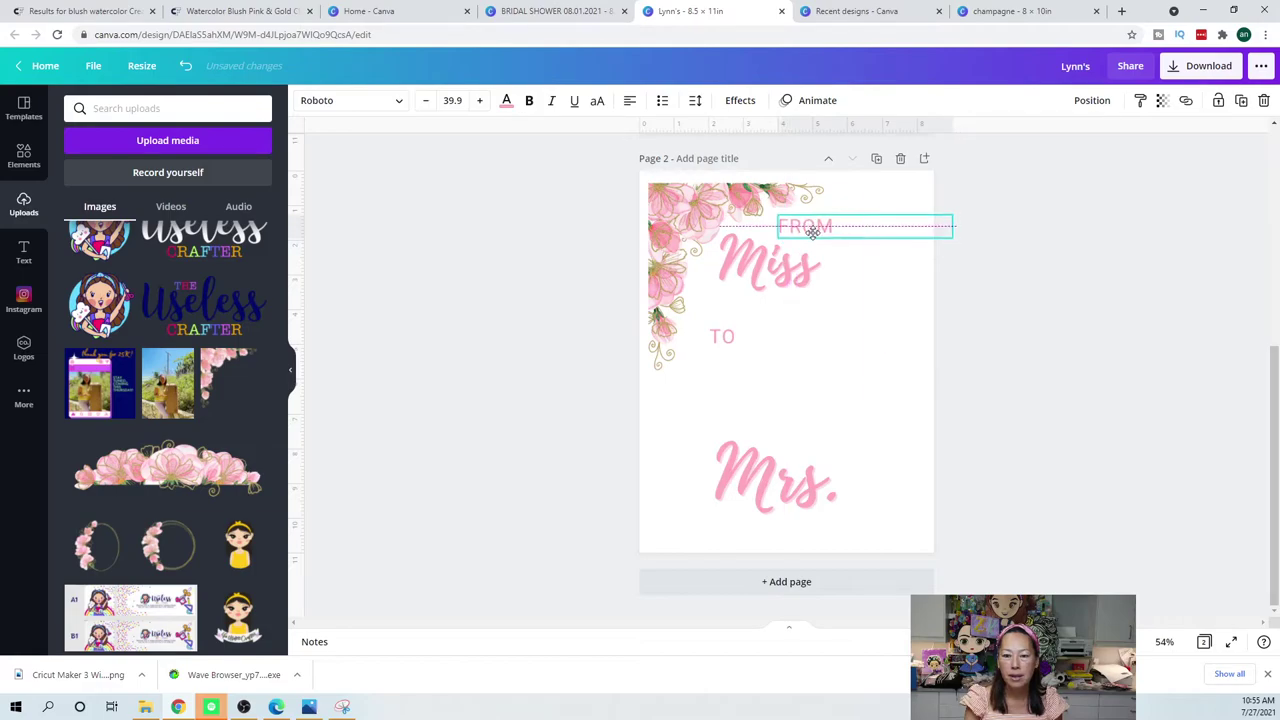
key("ctrl+alt+n")
left_click(914, 386)
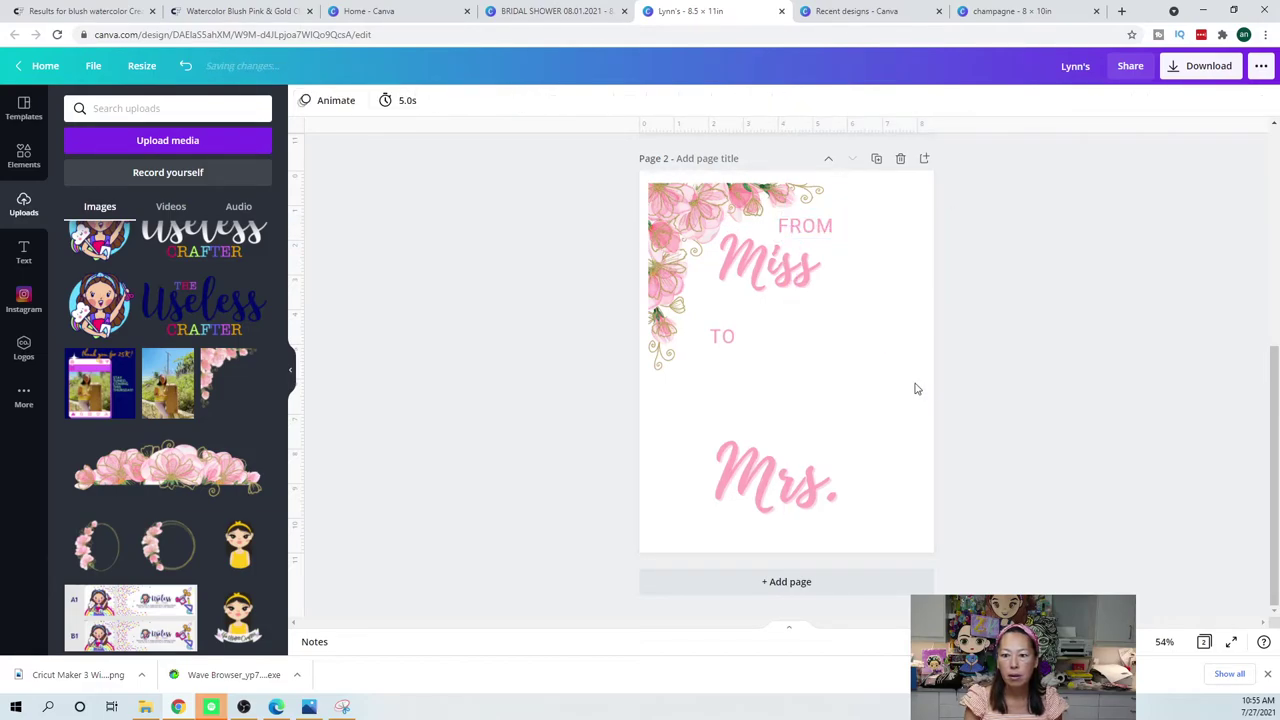
- Set the font size of both the FROM and TO texts on page 2 to 25
left_click(796, 230)
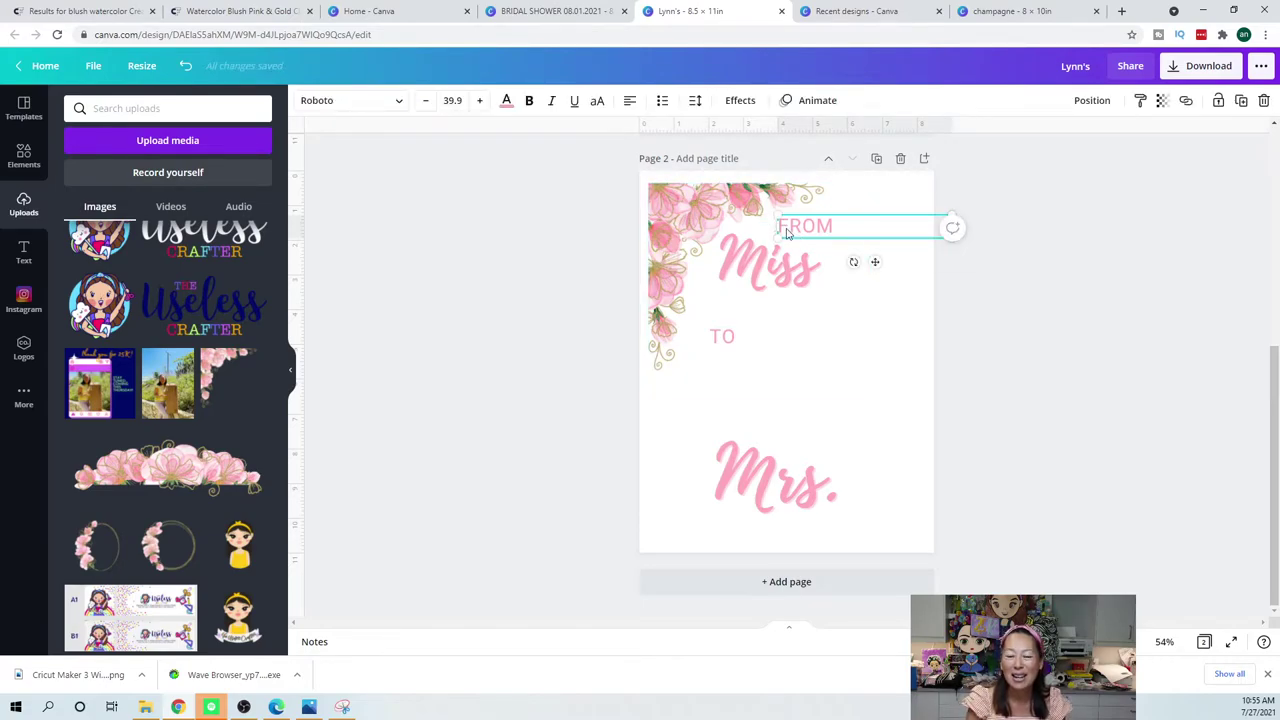
left_click(453, 100)
type("2")
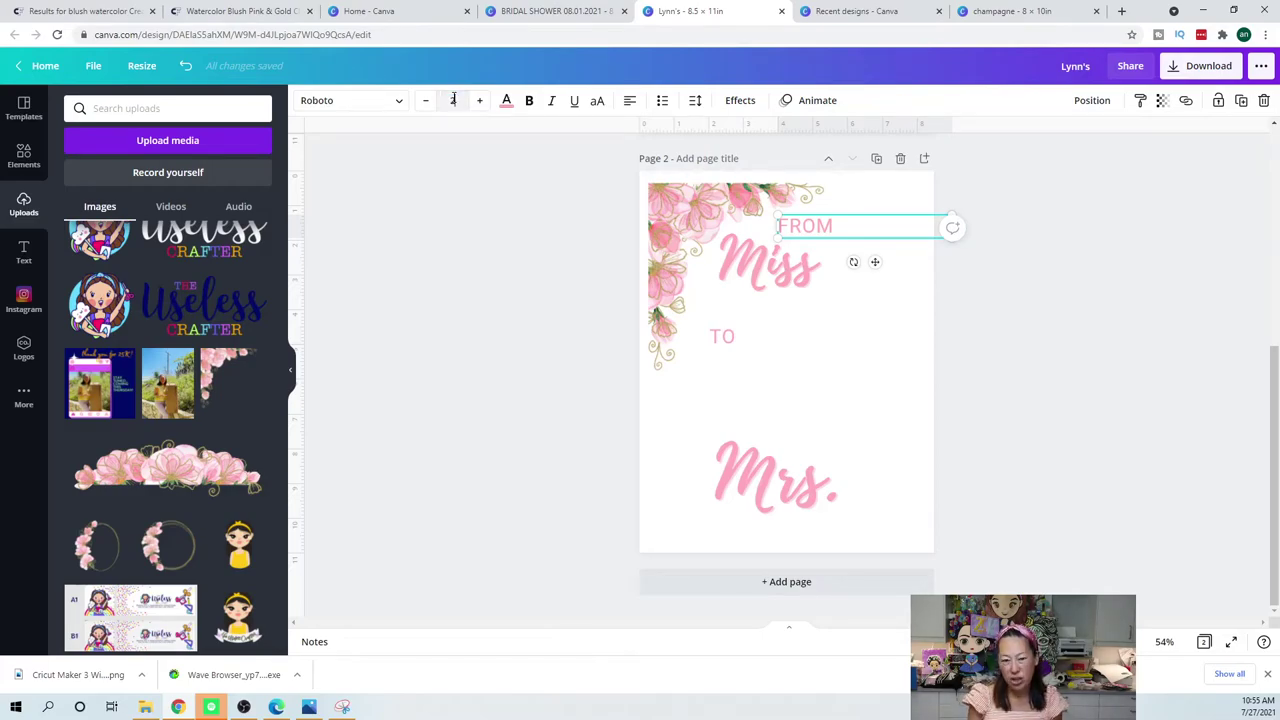
type("8")
key("Return")
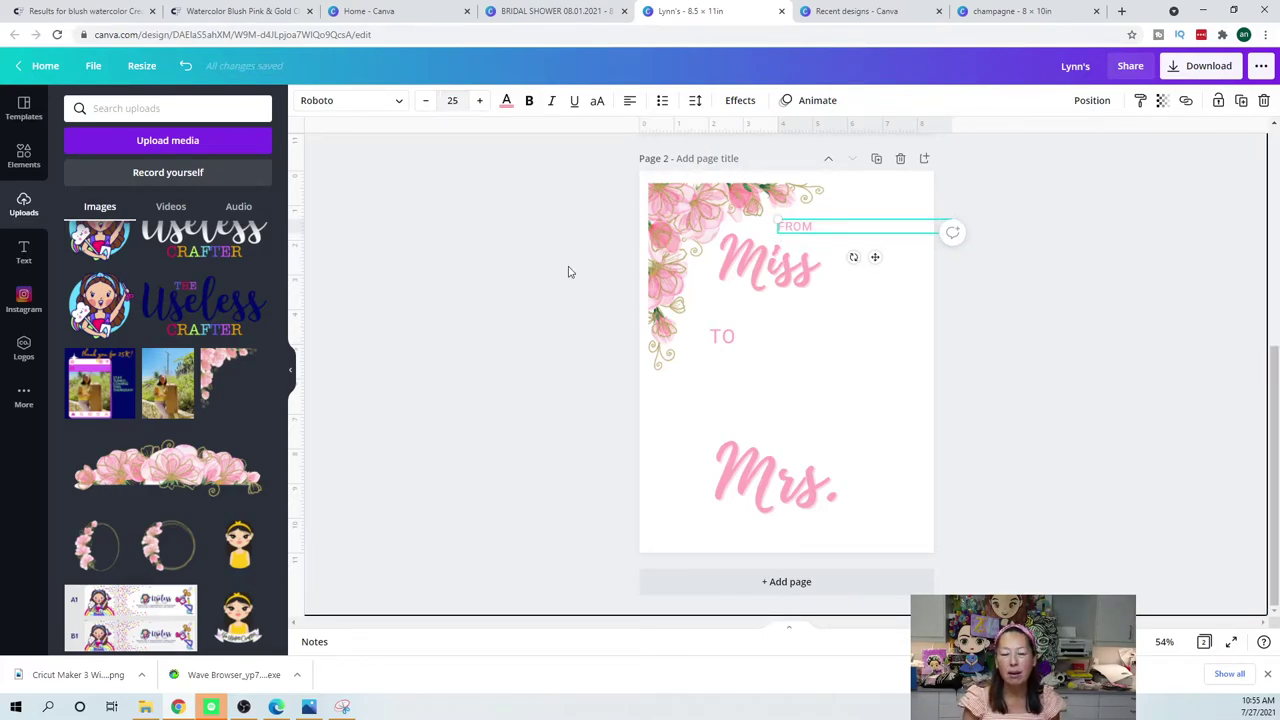
left_click(729, 342)
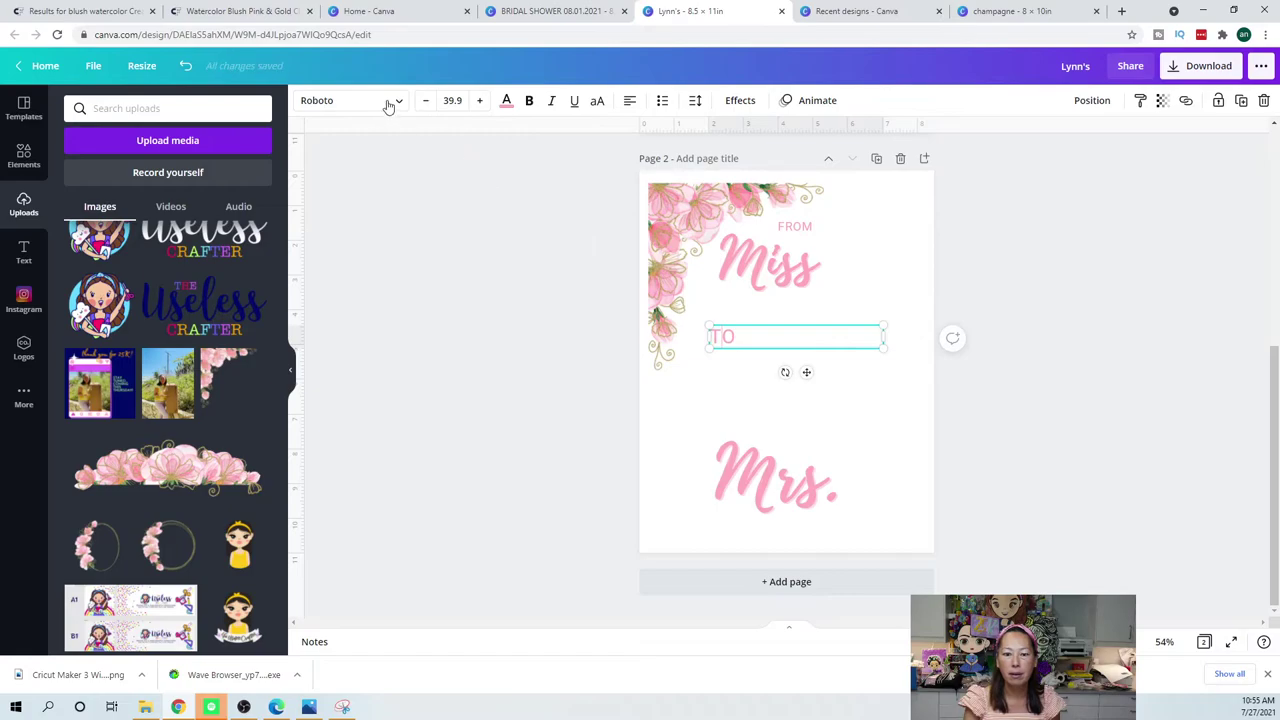
left_click(453, 101)
type("25")
key("Return")
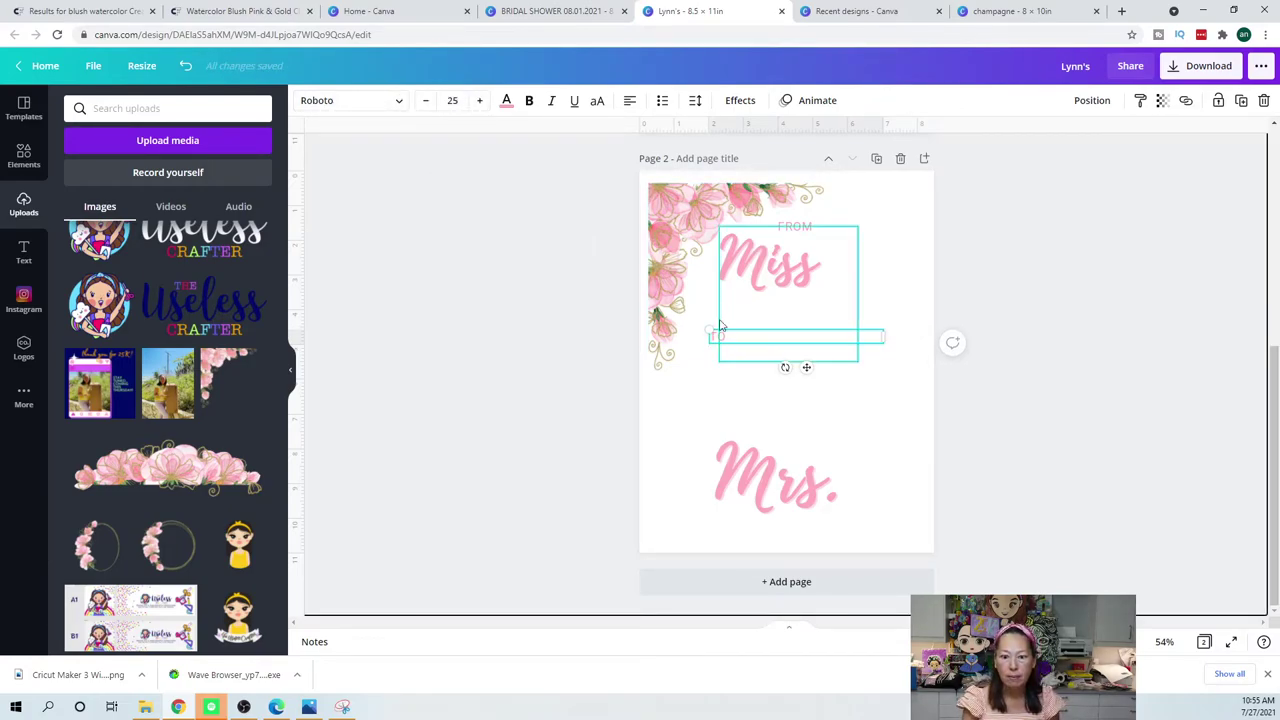
- Place the FROM text just above Miss, the TO text just below it, and Mrs. directly beneath TO on page 2
left_click_drag(730, 328, 803, 299)
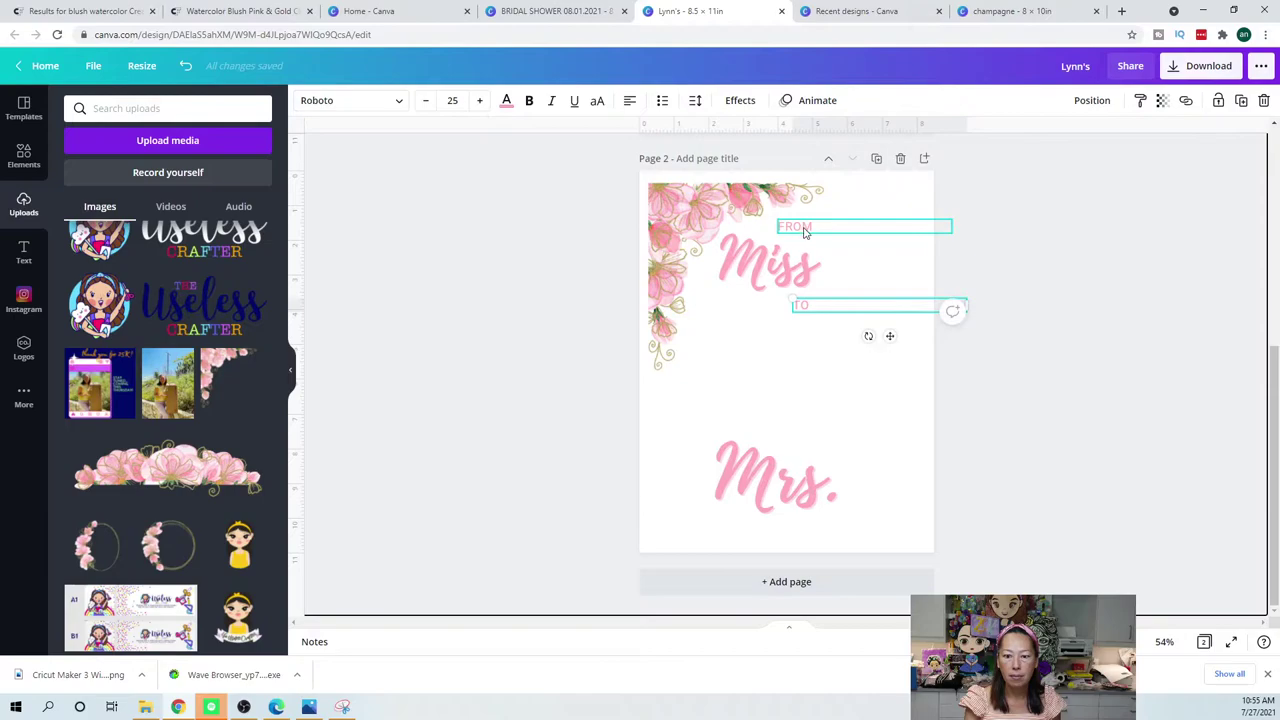
left_click_drag(809, 237, 818, 249)
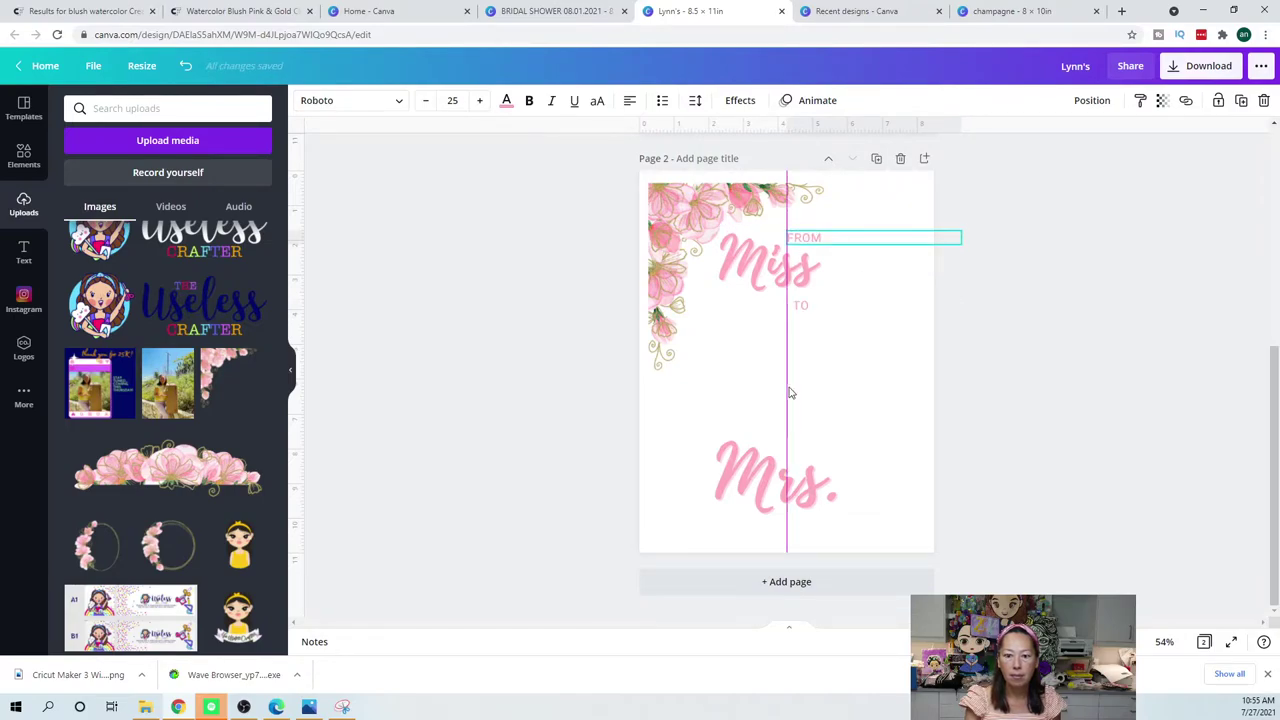
left_click_drag(772, 441, 787, 333)
left_click_drag(904, 373, 779, 338)
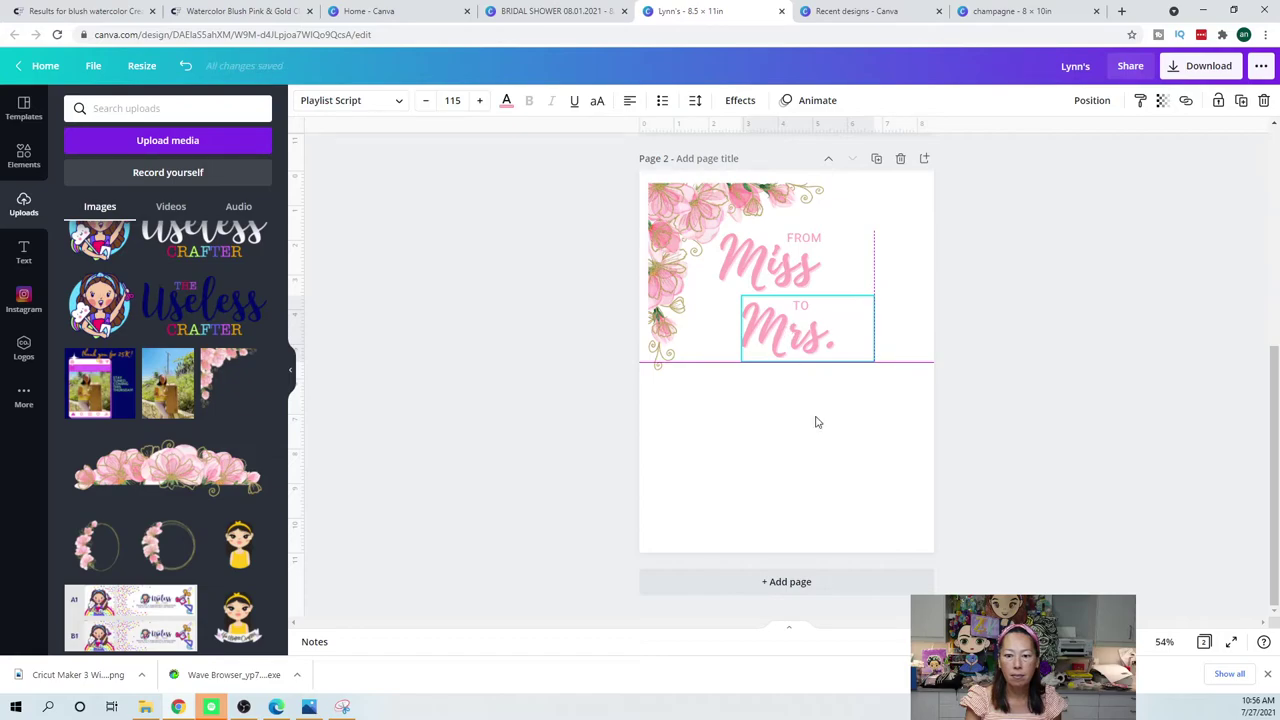
left_click(883, 417)
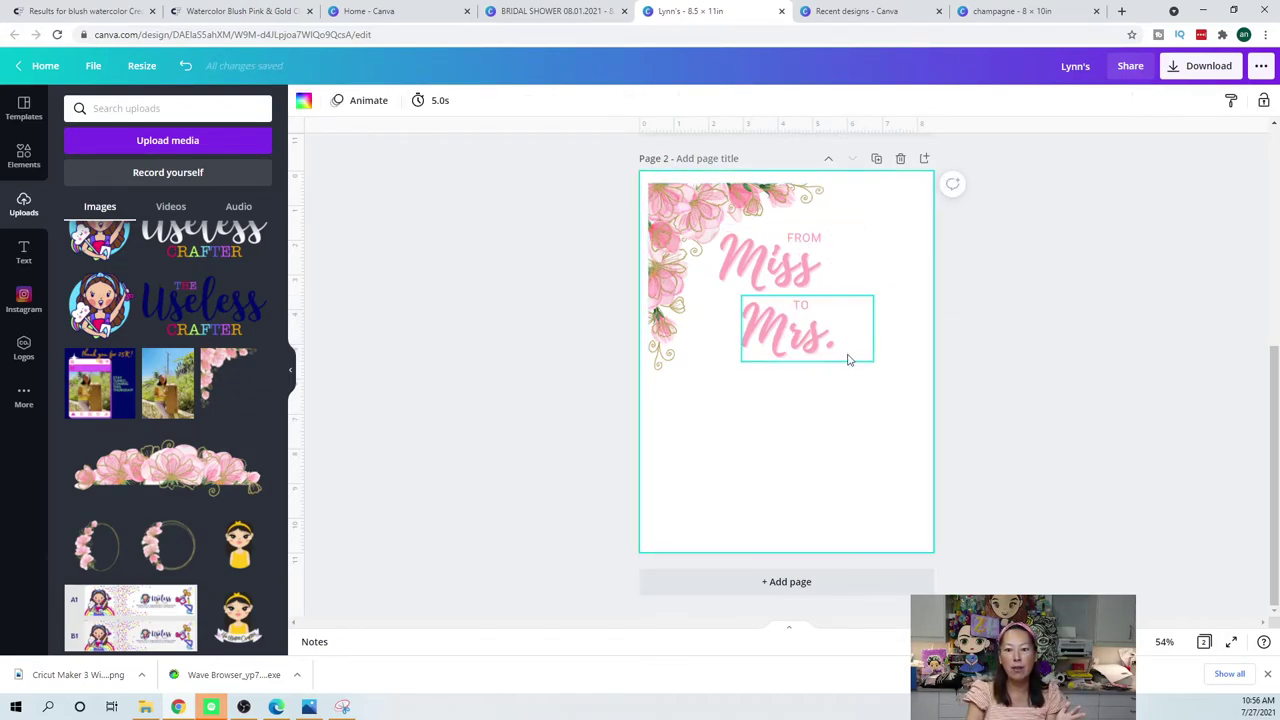
- Examine the extents and overlaps of the flower image and the Miss, Mrs., FROM and TO text boxes on page 2
left_click_drag(864, 424, 678, 240)
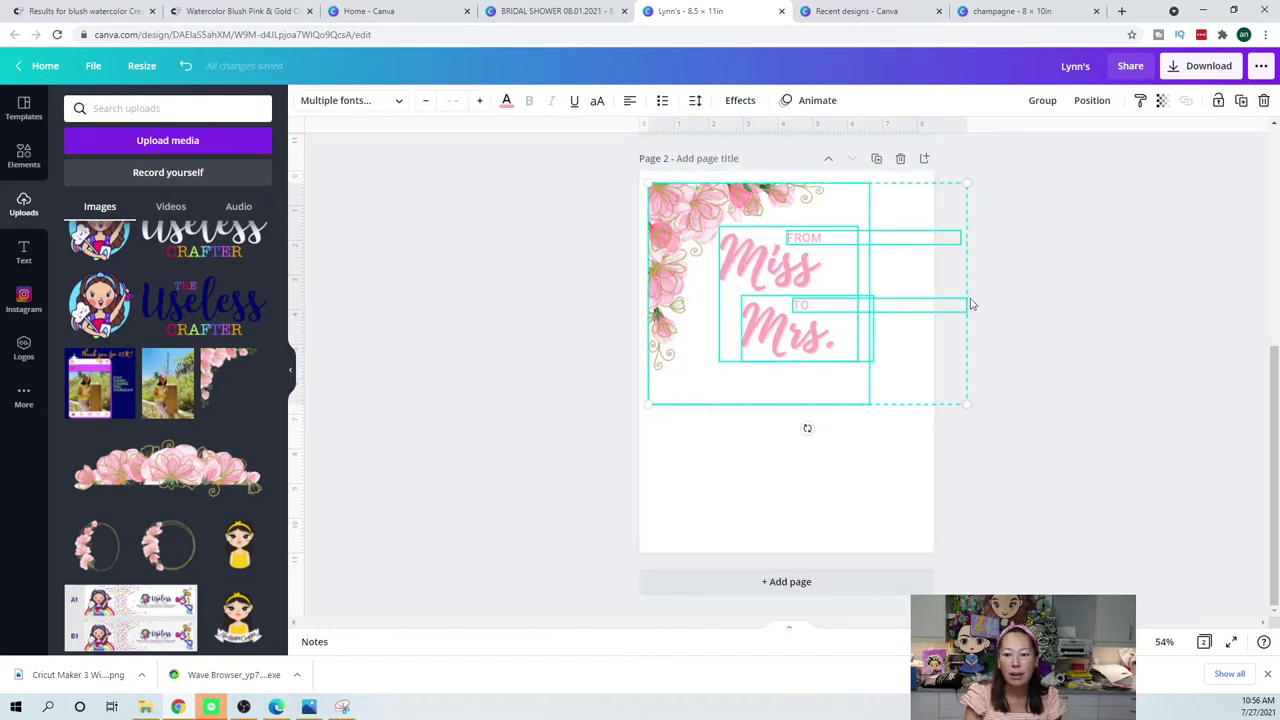
left_click(1035, 292)
left_click(768, 203)
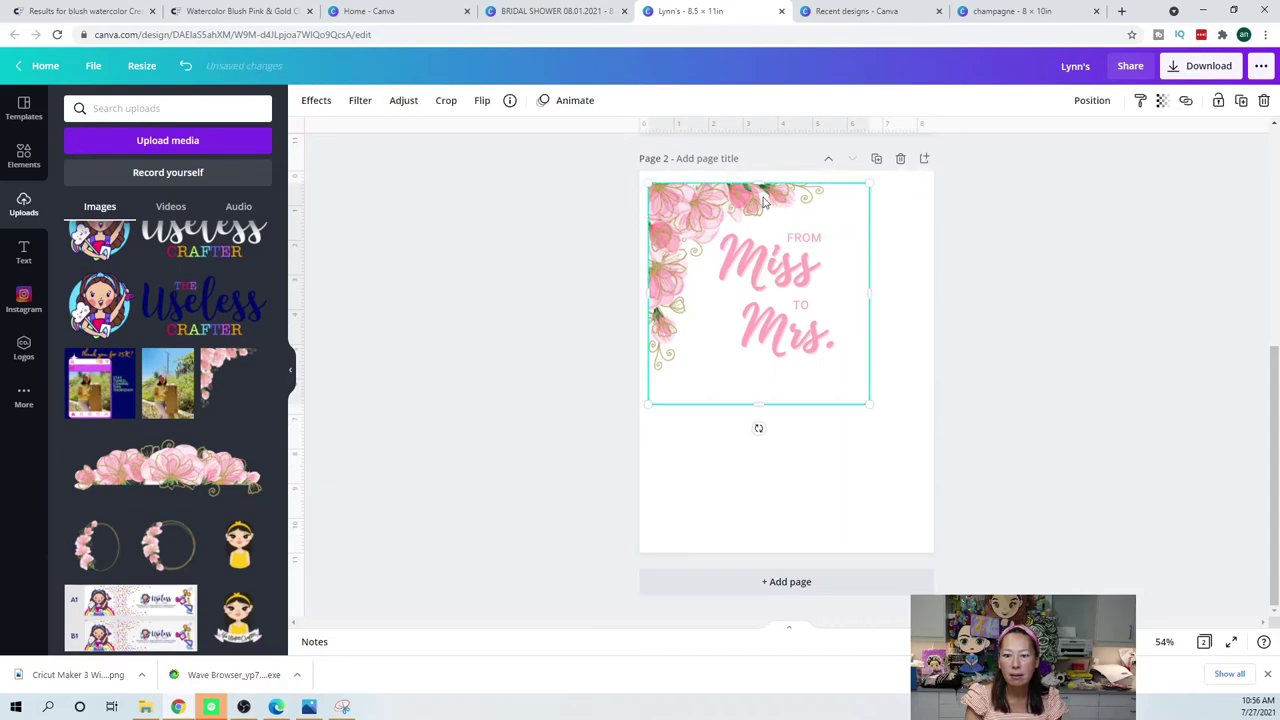
left_click(805, 240)
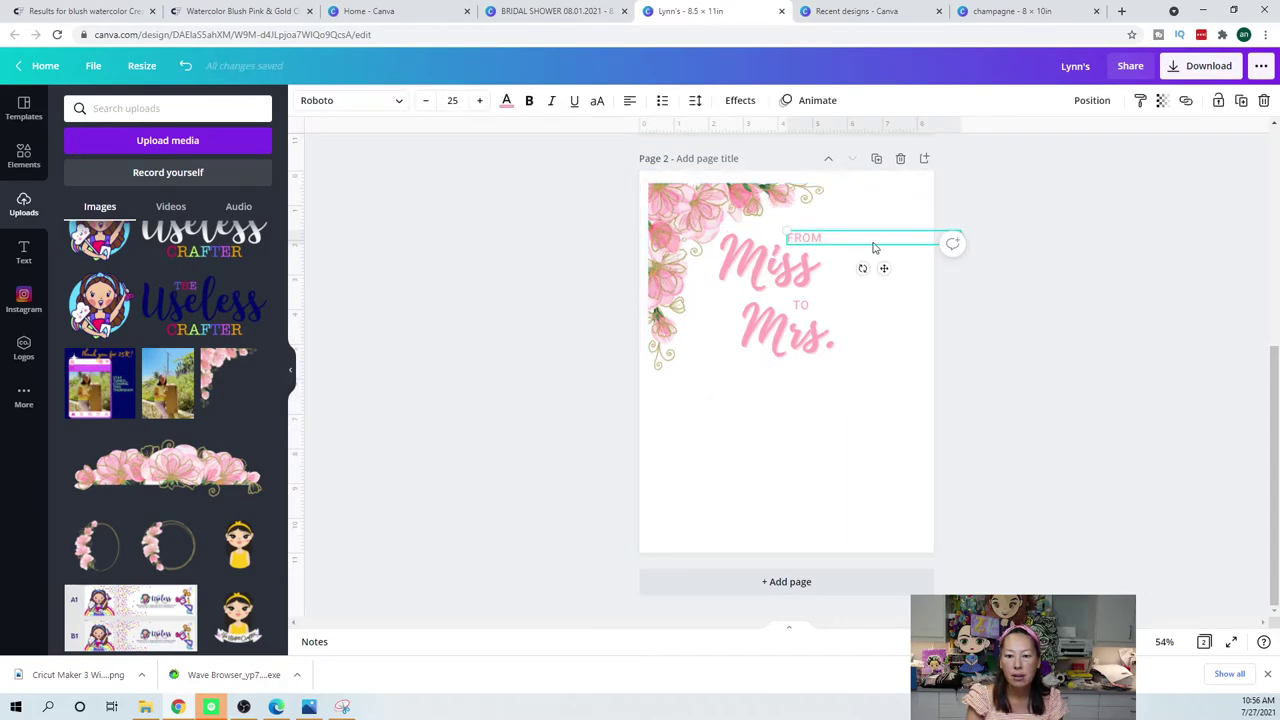
left_click(1050, 242)
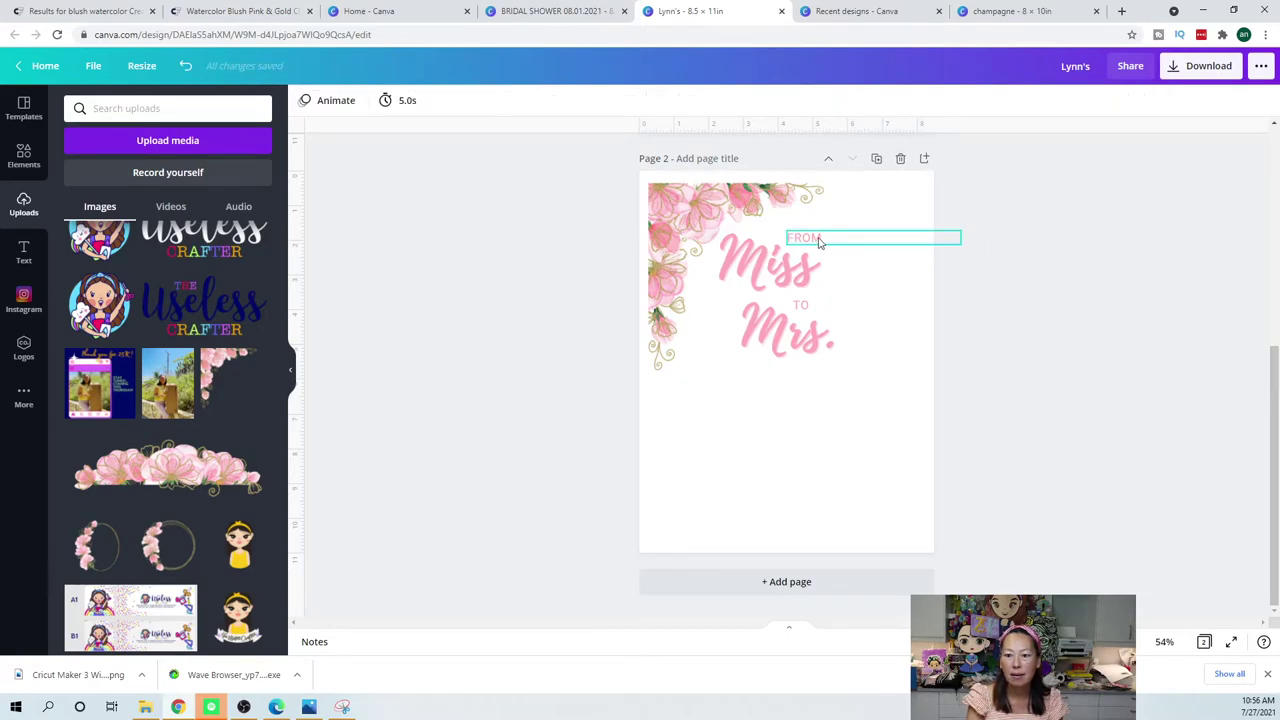
left_click(910, 242)
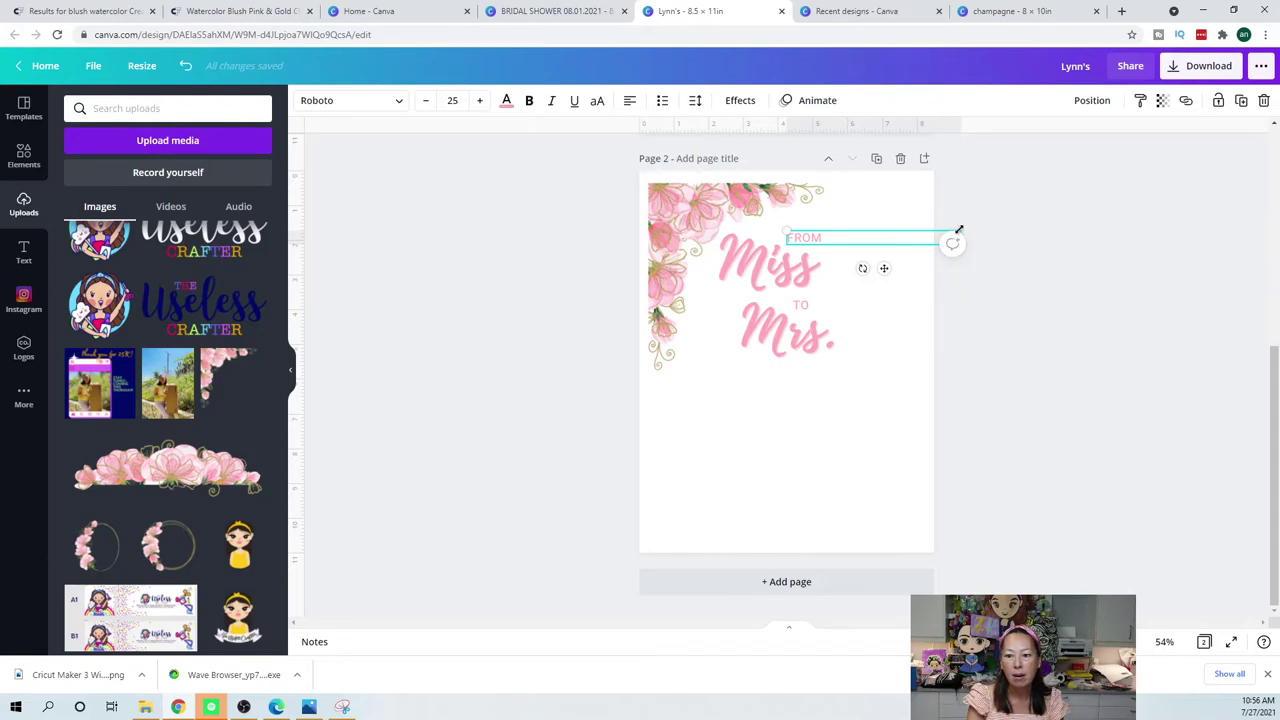
left_click(805, 310)
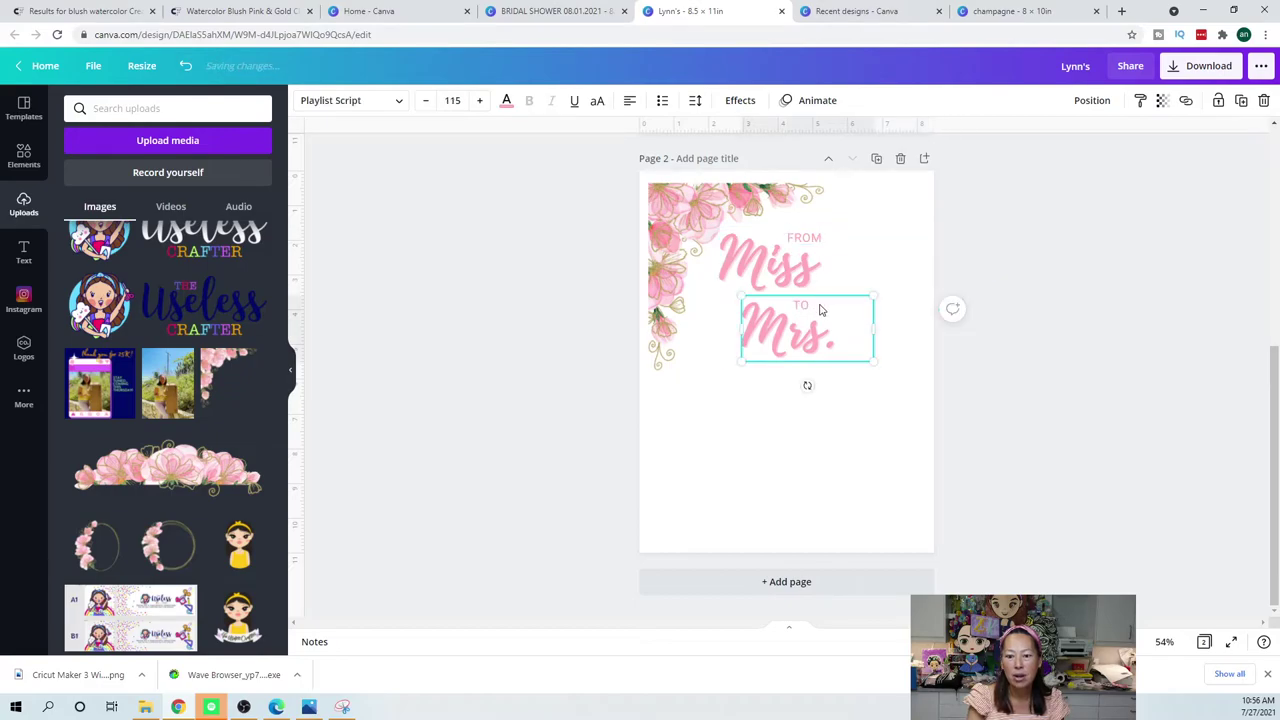
left_click(790, 450)
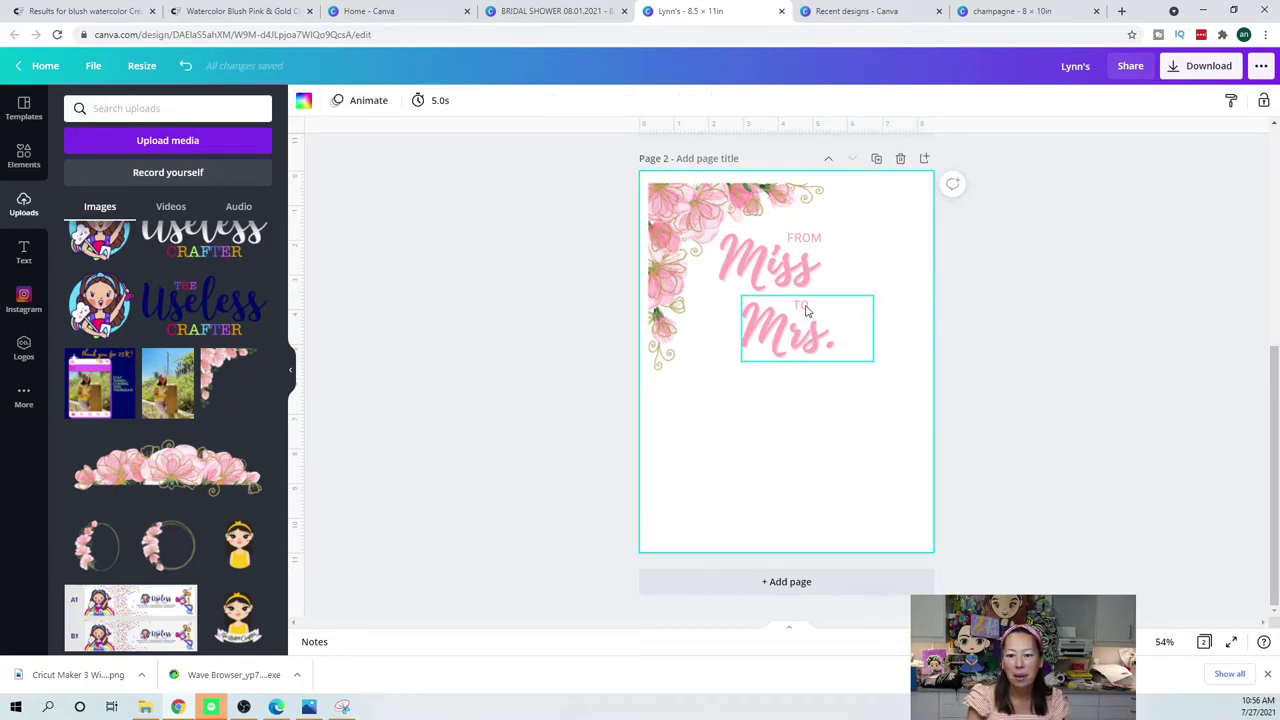
left_click(805, 330)
left_click(897, 265)
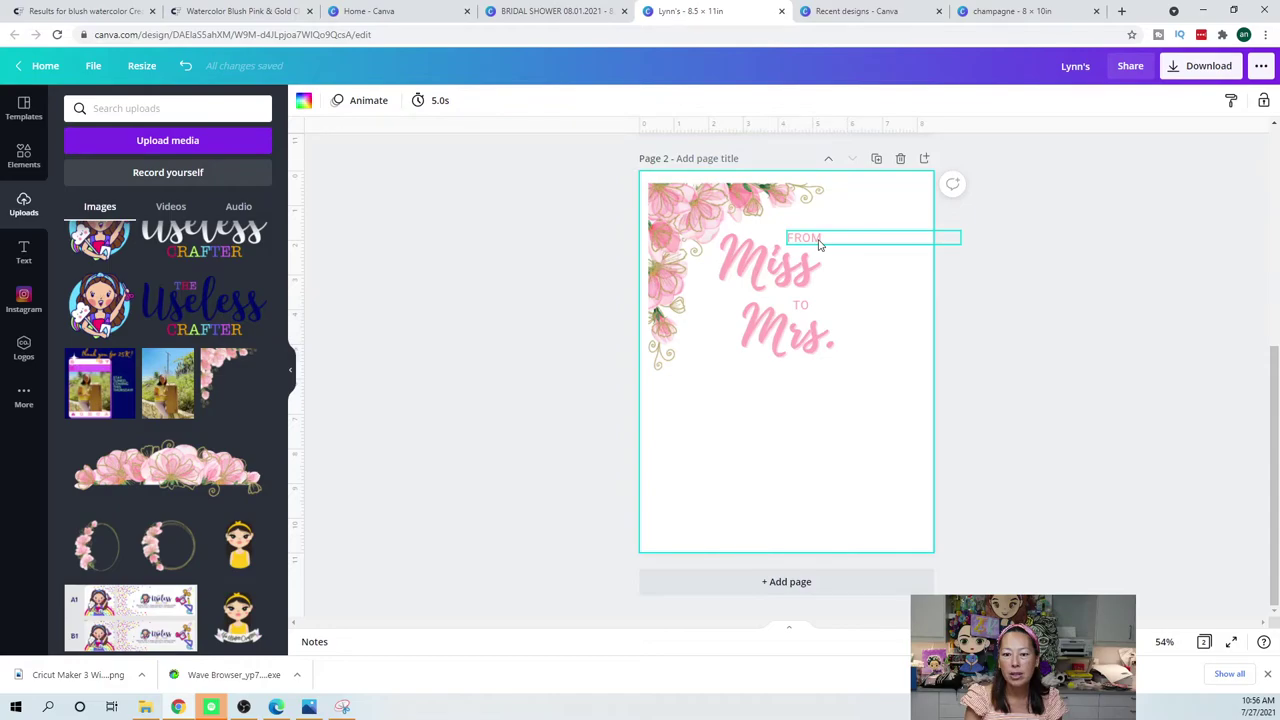
- Narrow the FROM text box to fit its word and center it just above Miss
left_click(818, 244)
left_click_drag(793, 240, 748, 228)
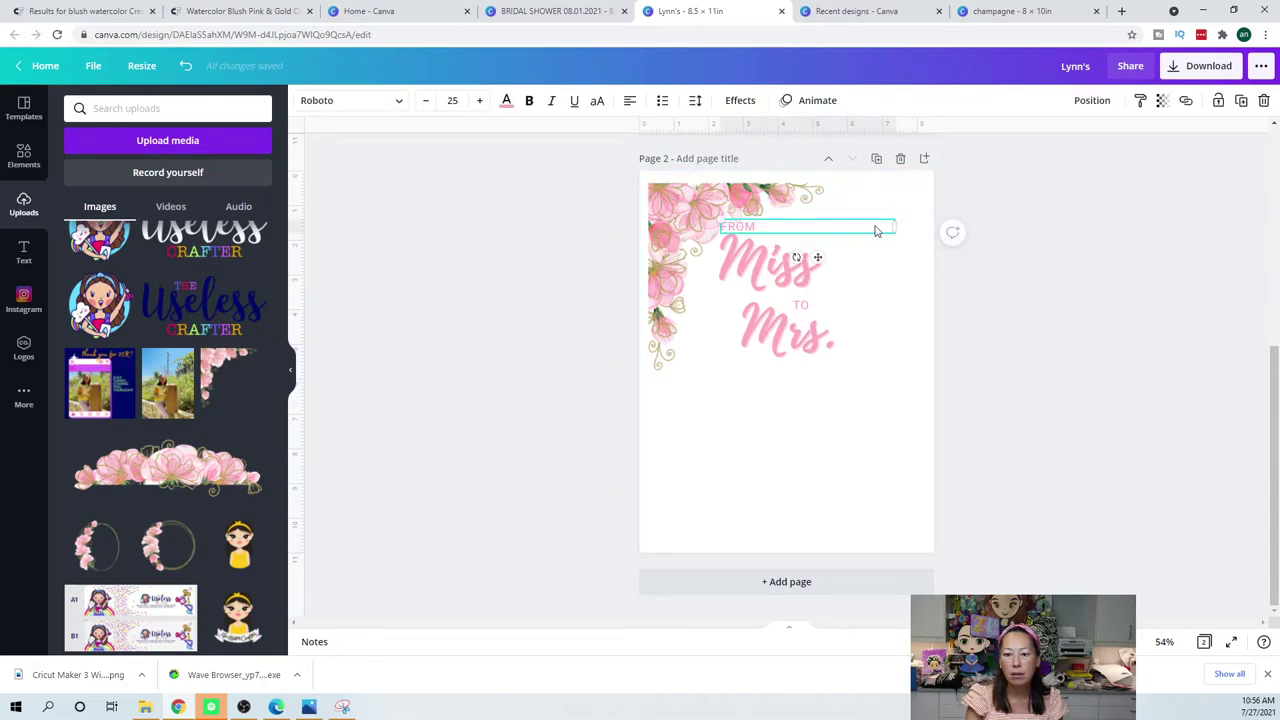
left_click_drag(895, 227, 792, 235)
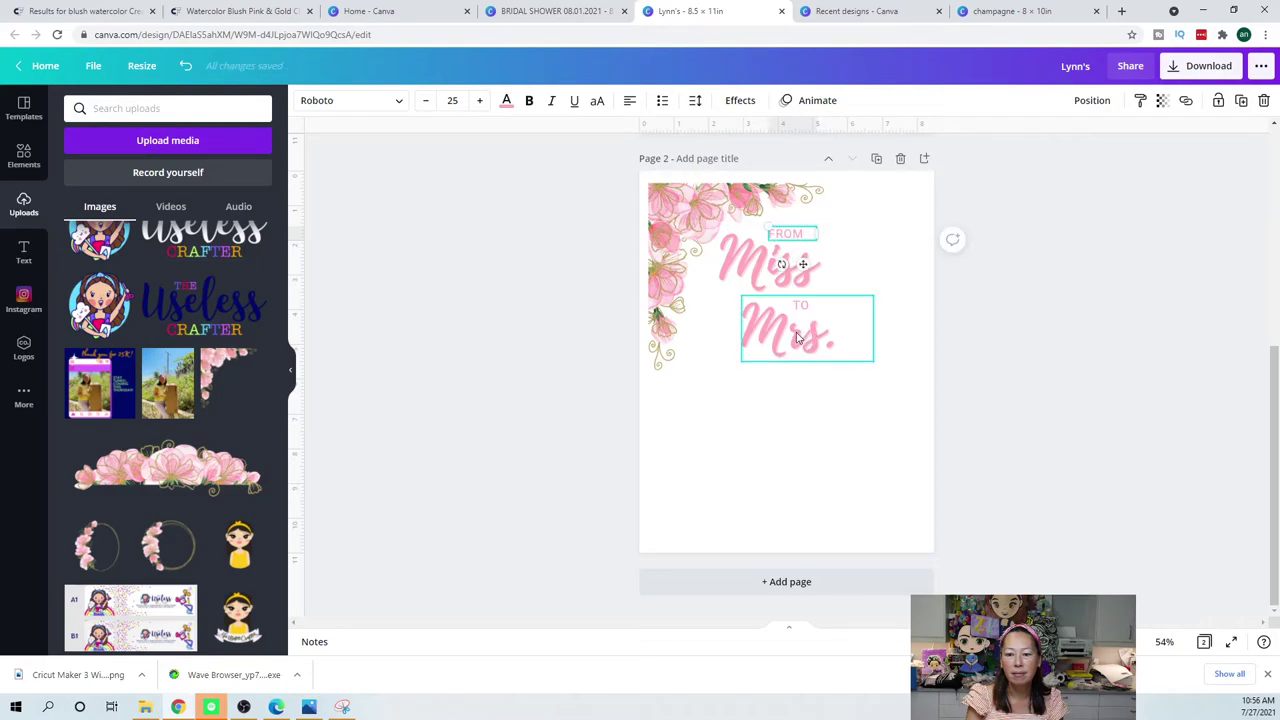
- Shift Miss and Mrs. closer to the corner flowers, keeping Mrs. staggered below Miss
left_click(800, 338)
left_click_drag(800, 338, 806, 336)
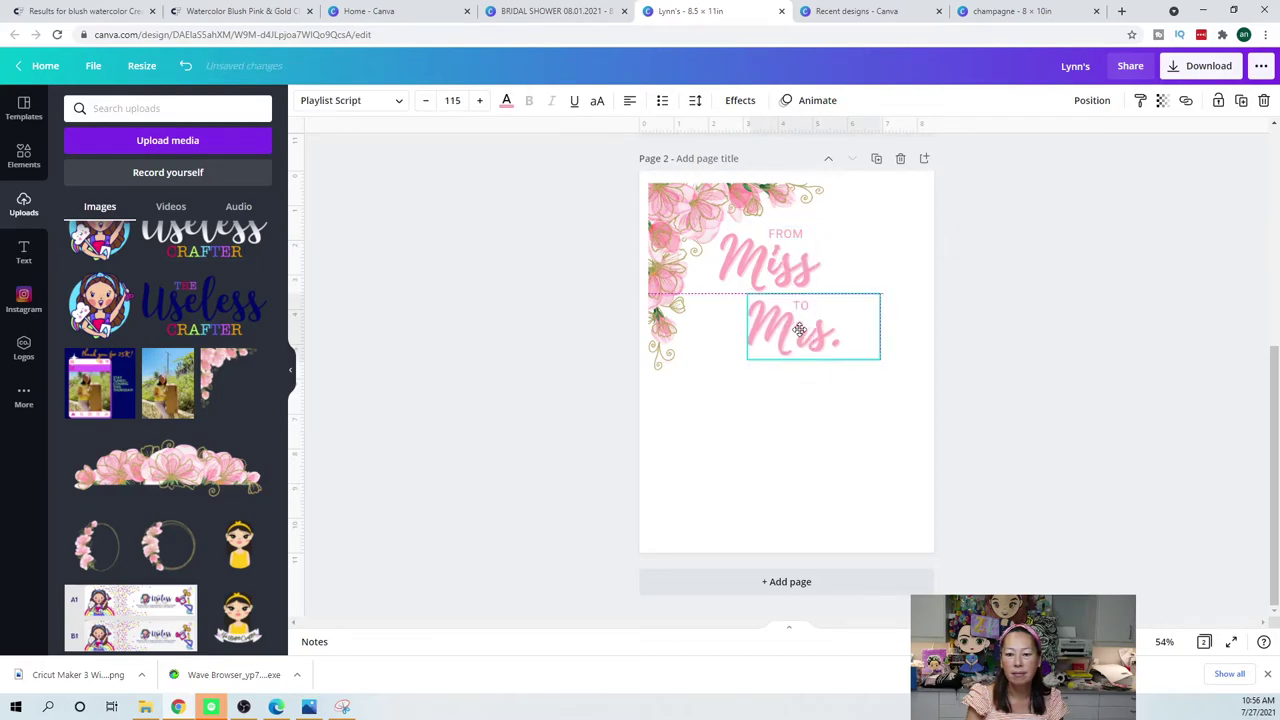
left_click(765, 263, "shift")
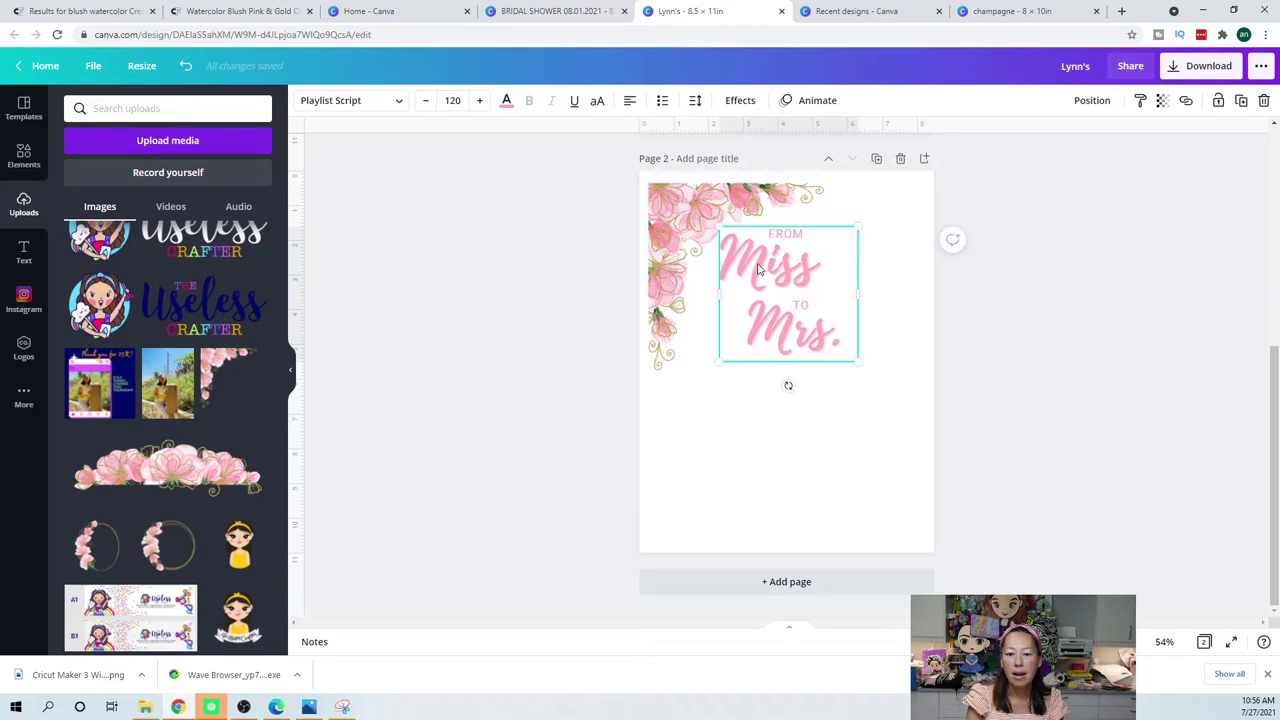
left_click_drag(748, 266, 728, 266)
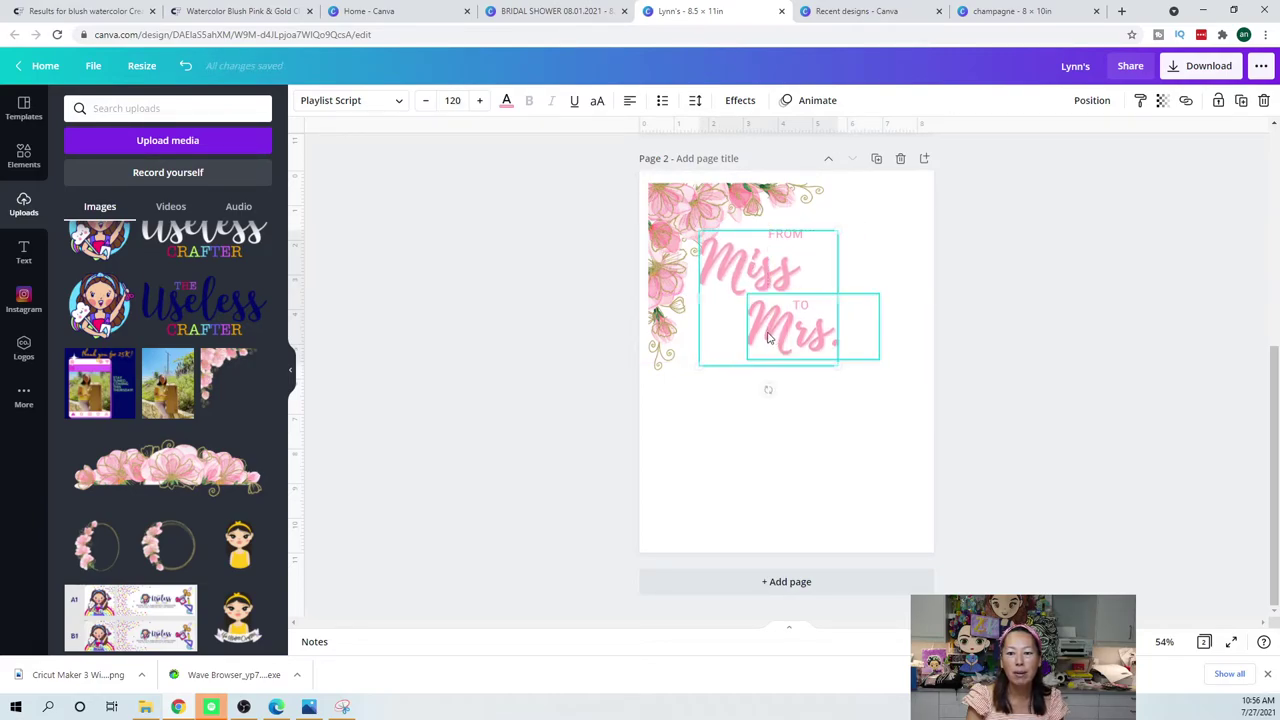
left_click_drag(760, 338, 750, 338)
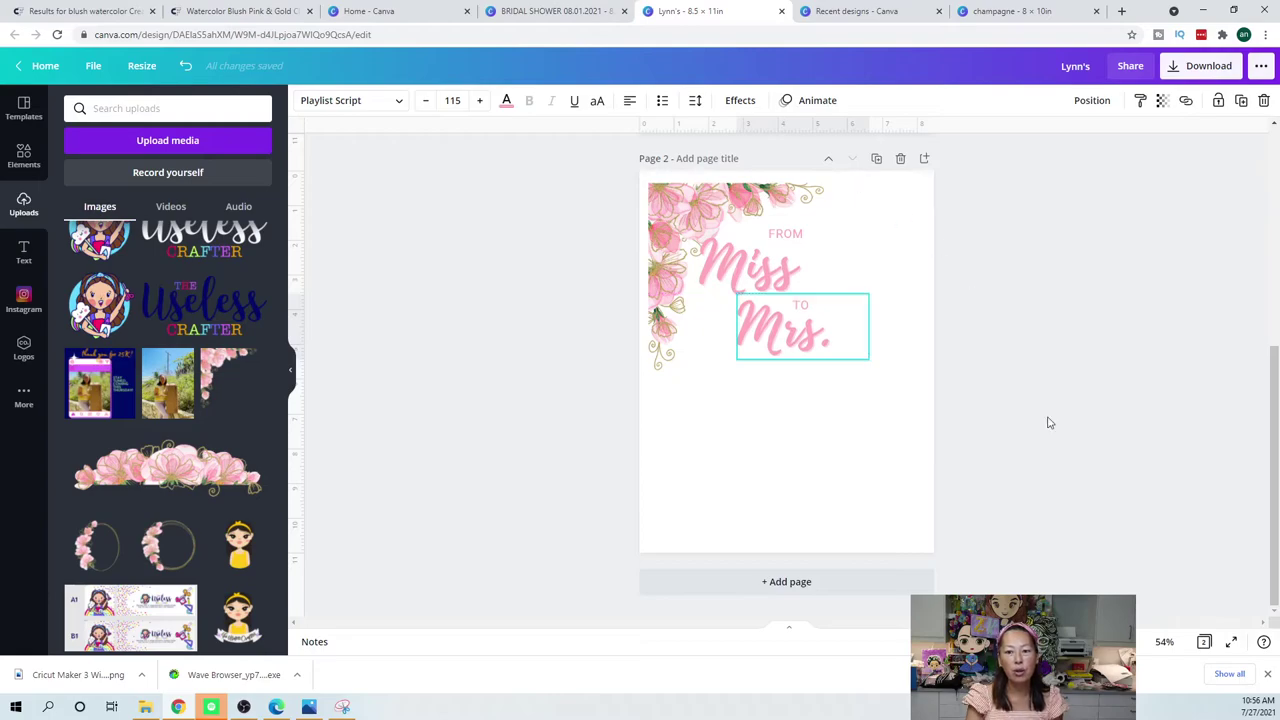
left_click(1047, 465)
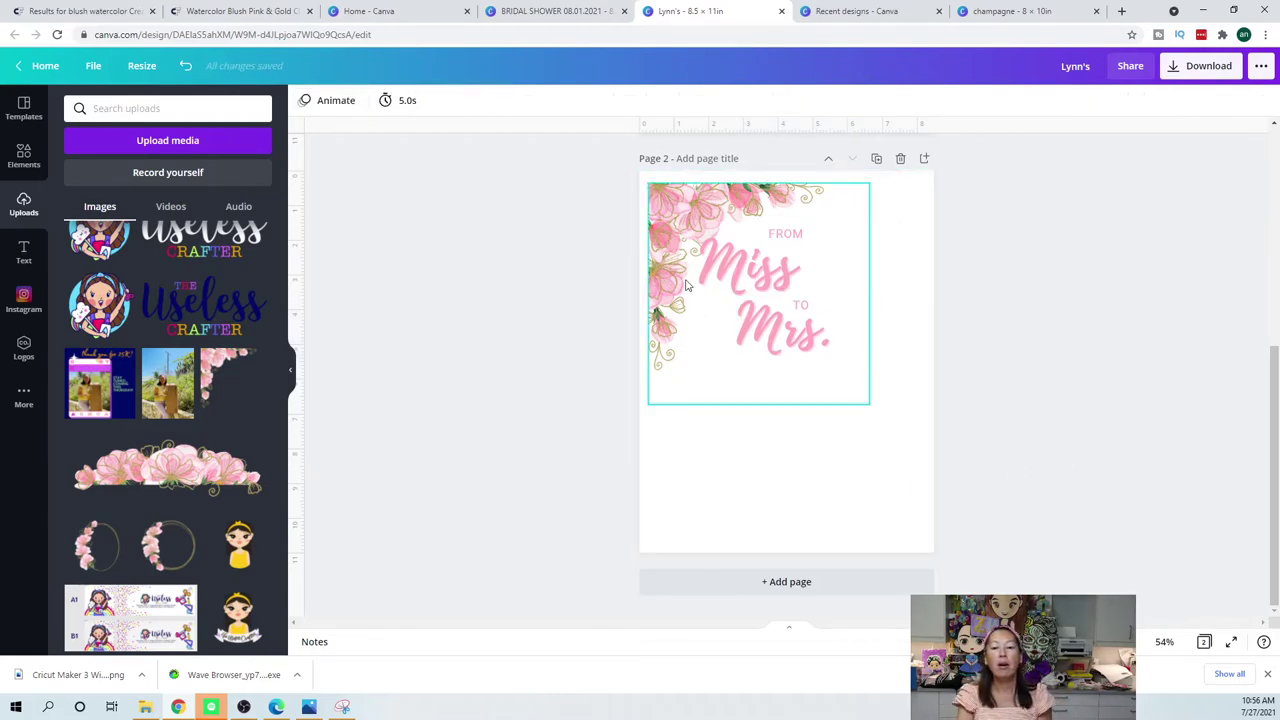
left_click_drag(678, 250, 490, 110)
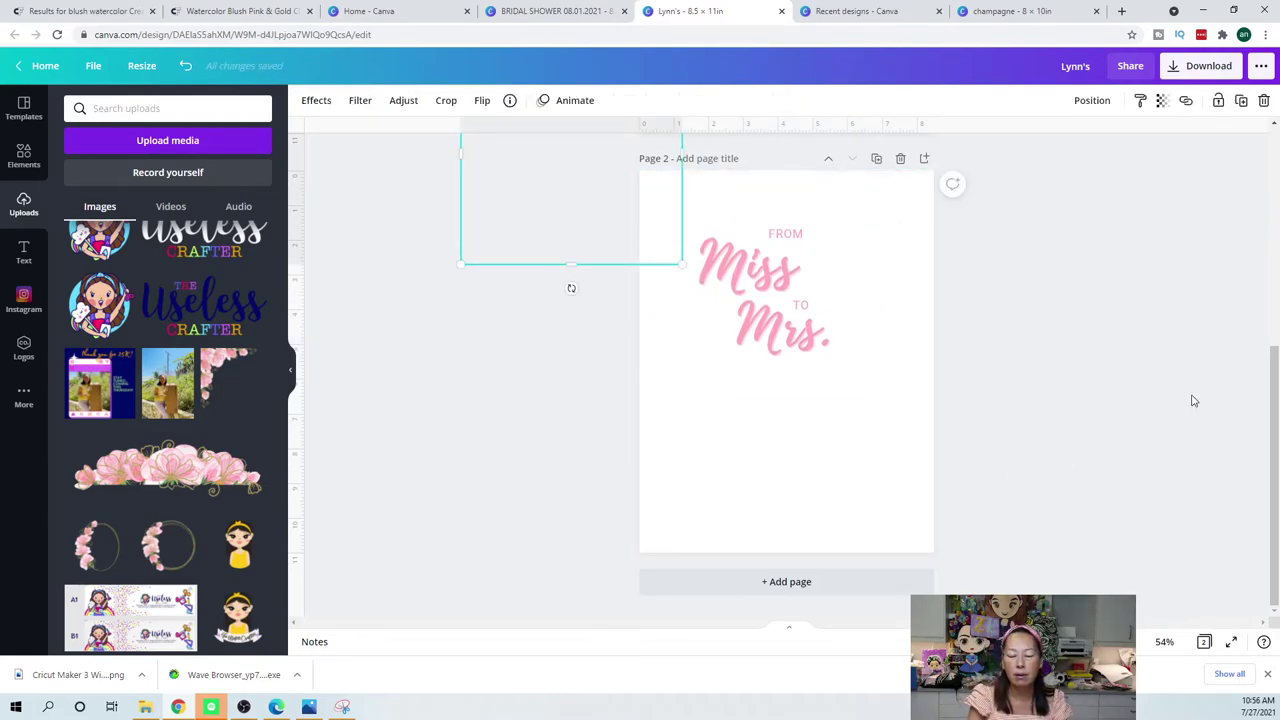
key("ctrl+z")
left_click_drag(919, 455, 726, 251)
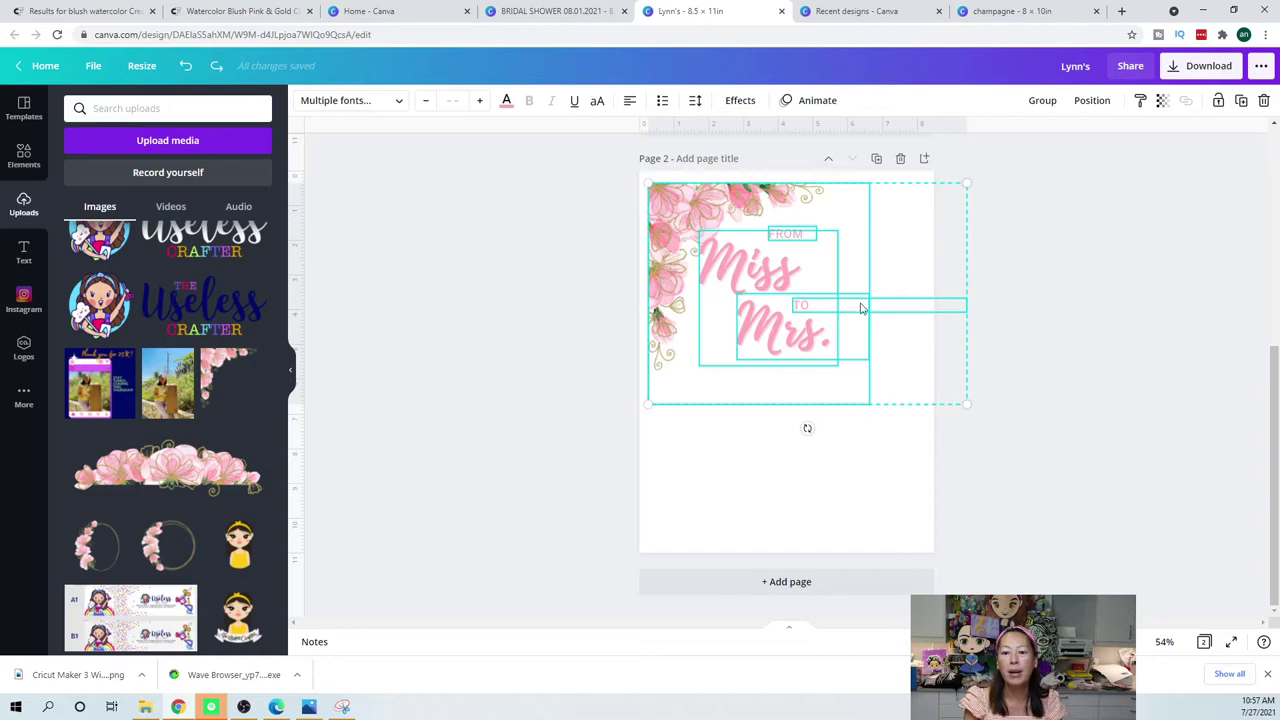
left_click(1244, 382)
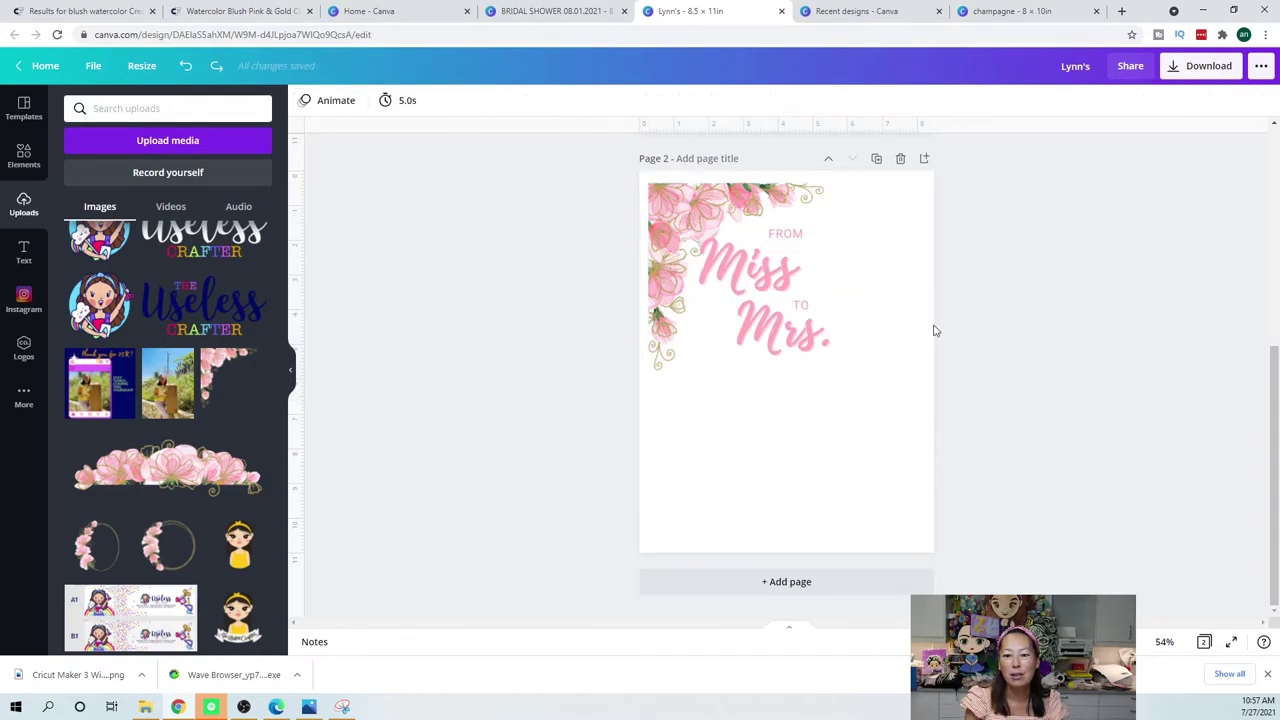
- Narrow the TO text box to fit its word and place it between Miss and Mrs., with Mrs. tucked slightly closer to the flowers
left_click(801, 308)
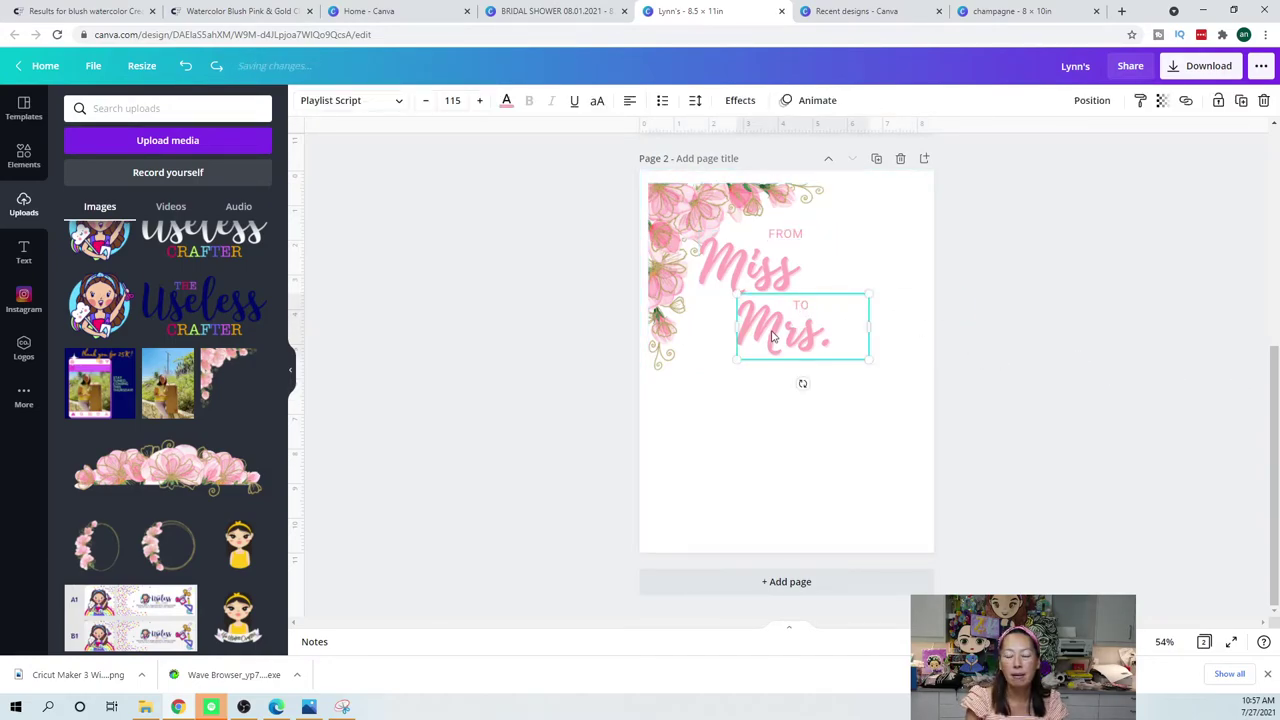
left_click_drag(785, 330, 785, 405)
left_click(806, 310)
left_click_drag(806, 312, 772, 336)
left_click_drag(936, 330, 771, 333)
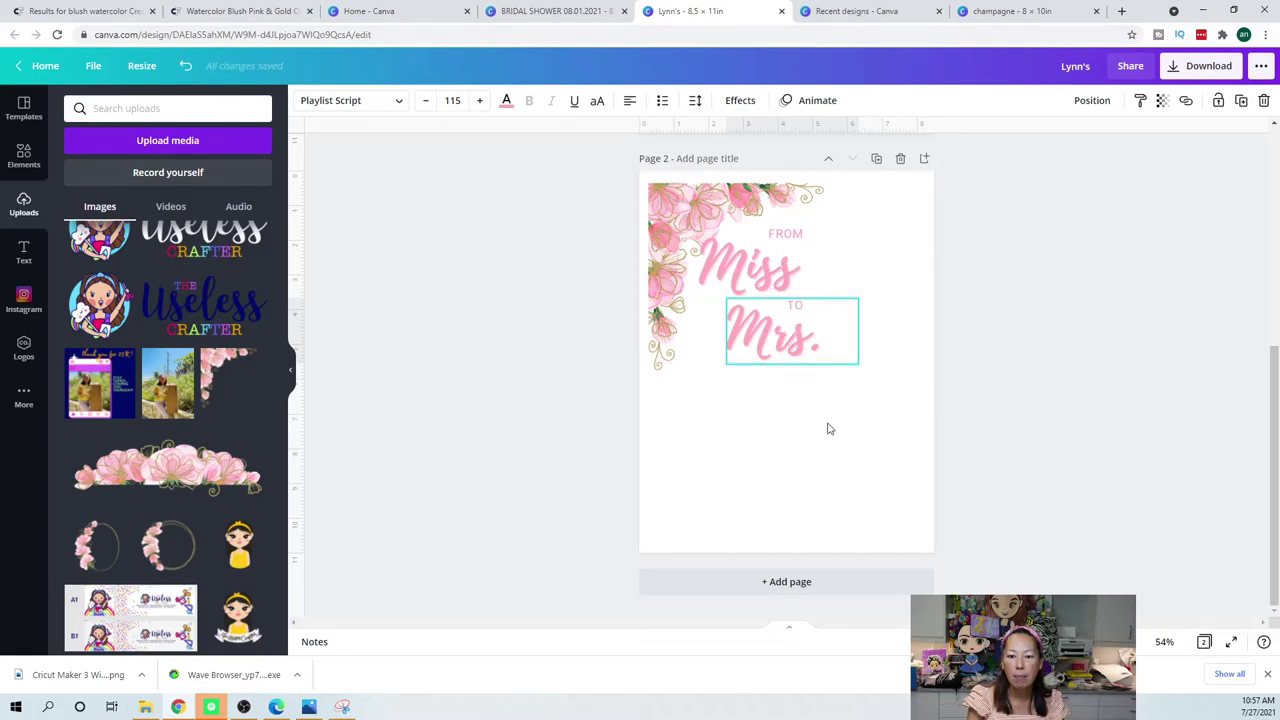
left_click(828, 429)
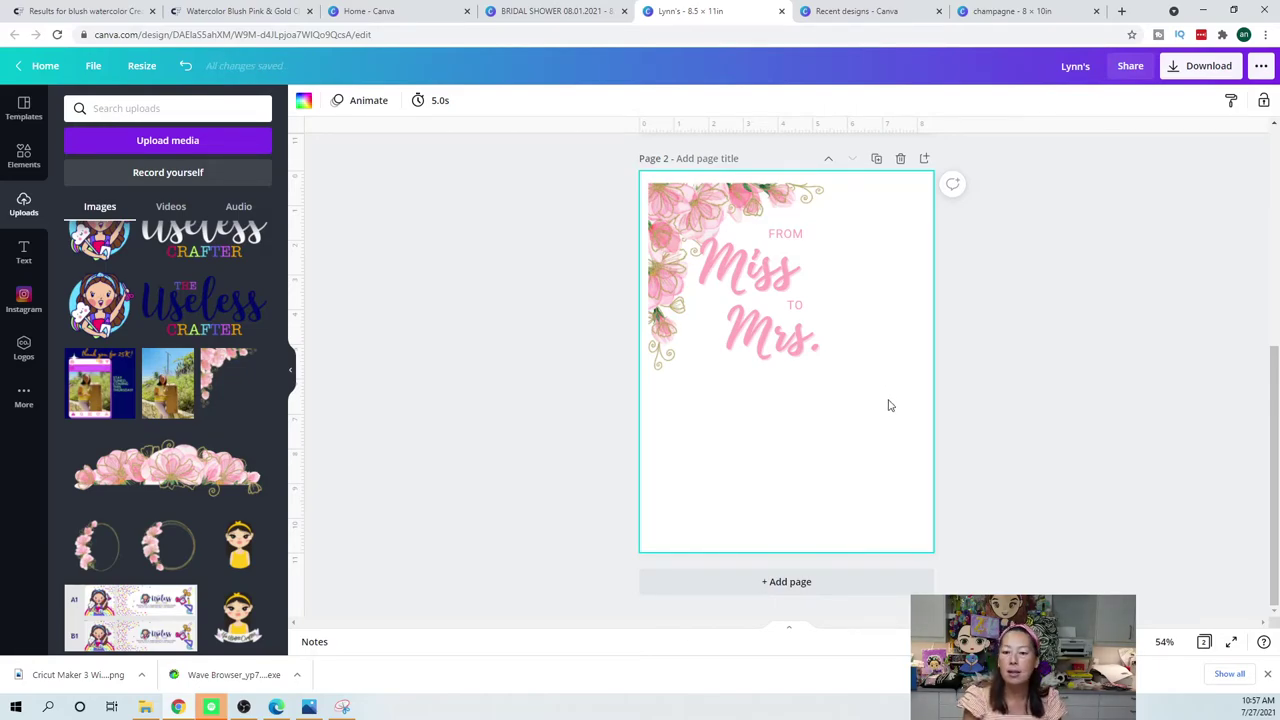
- Scale the whole flower and From Miss to Mrs. design down to about 2.2 by 2.2 inches in the page's corner
left_click_drag(884, 457, 695, 199)
left_click_drag(869, 406, 726, 260)
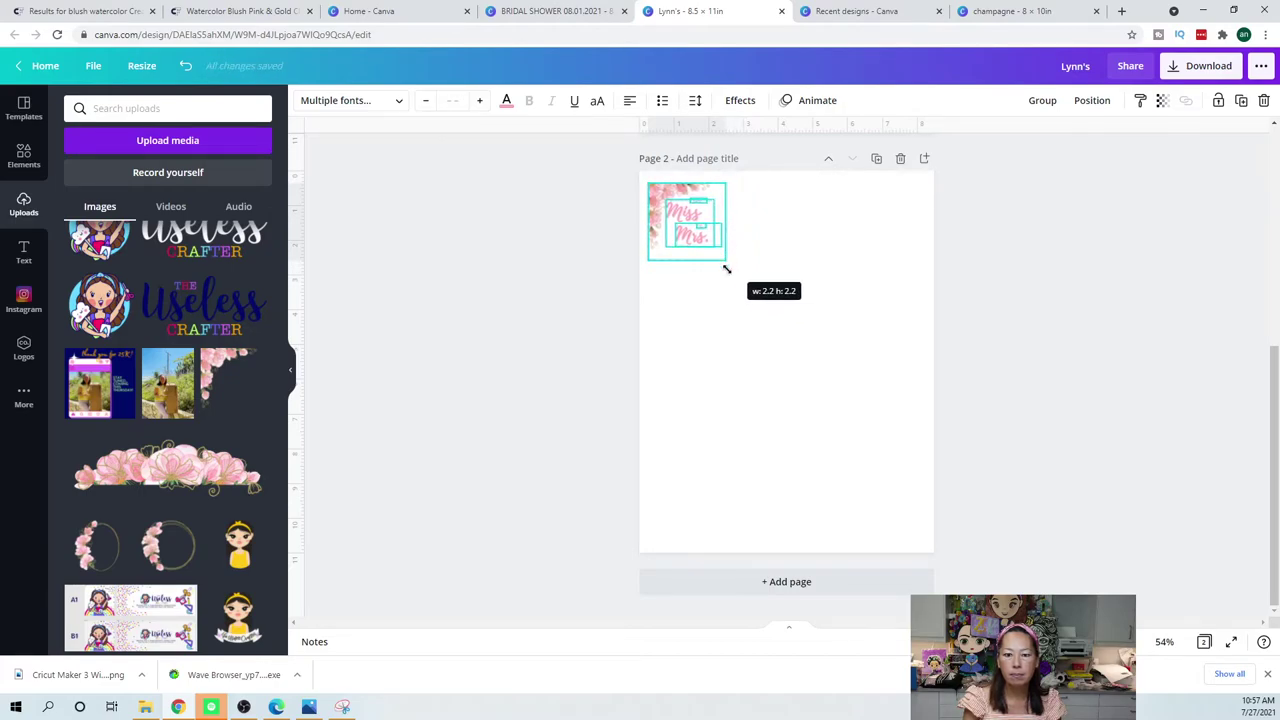
left_click(772, 390)
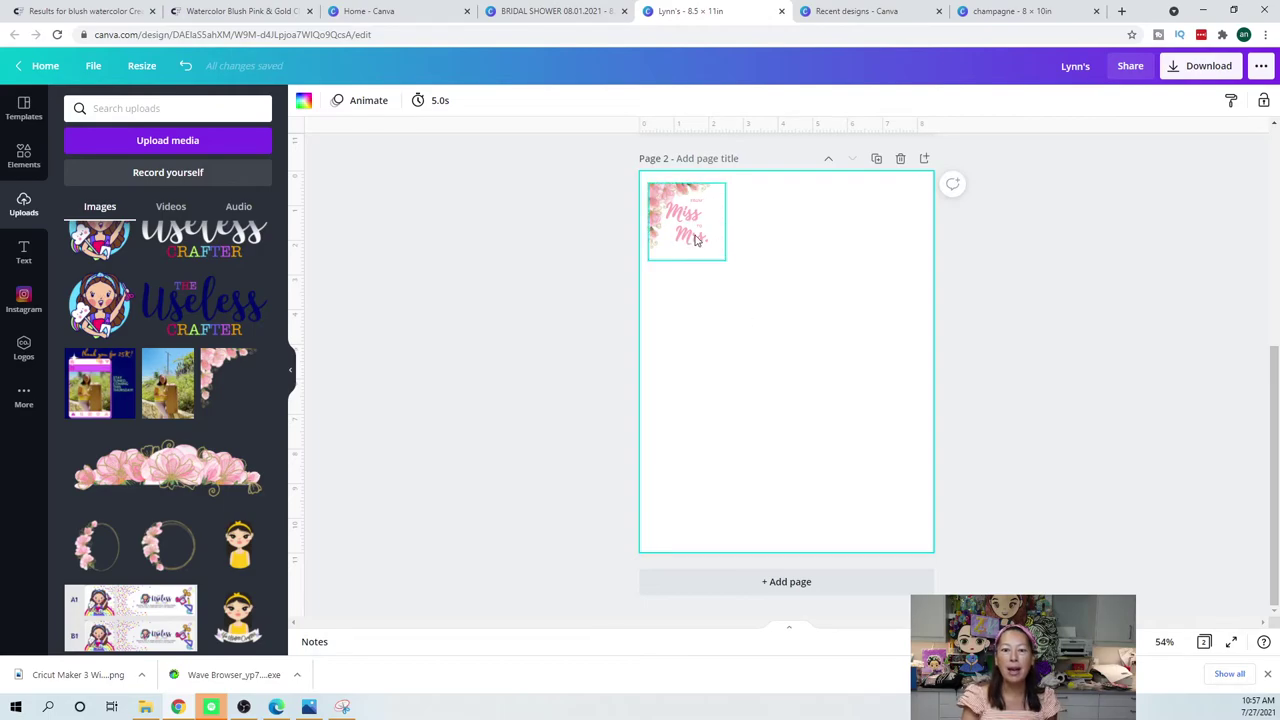
- Duplicate the small From Miss to Mrs. design twice to form an aligned row of three across page 2
left_click_drag(779, 328, 650, 208)
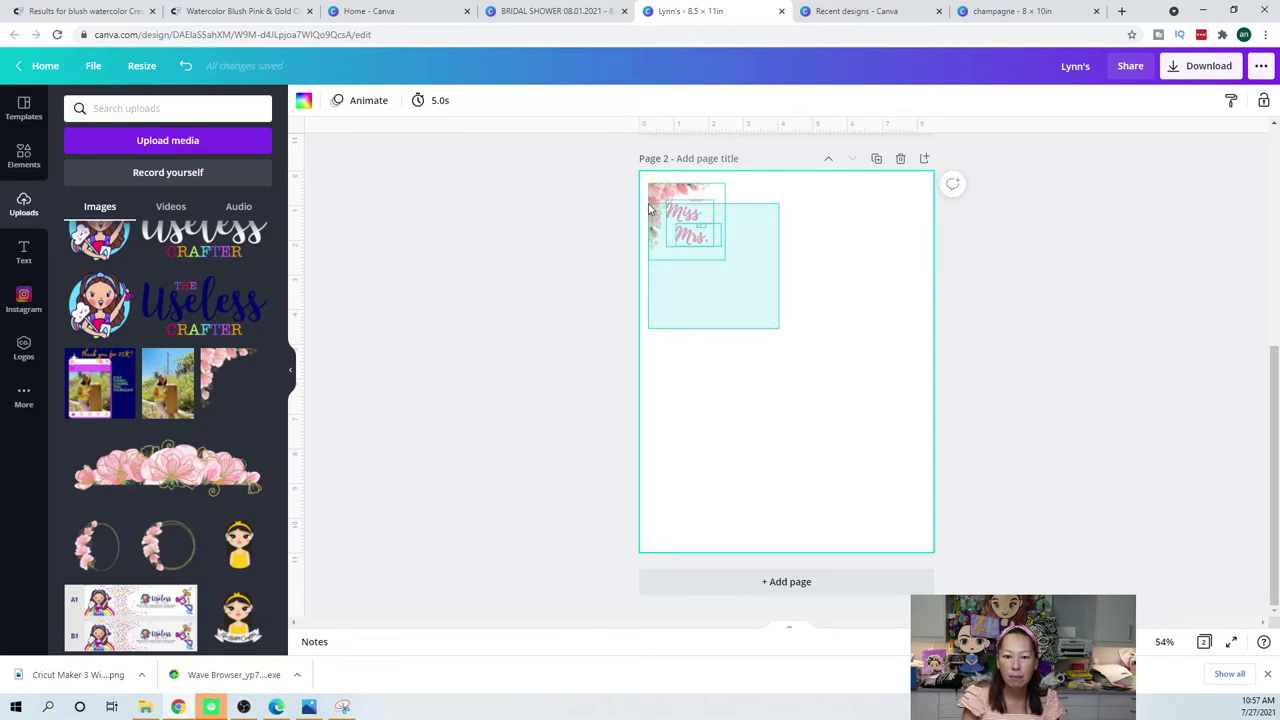
left_click_drag(717, 286, 717, 286)
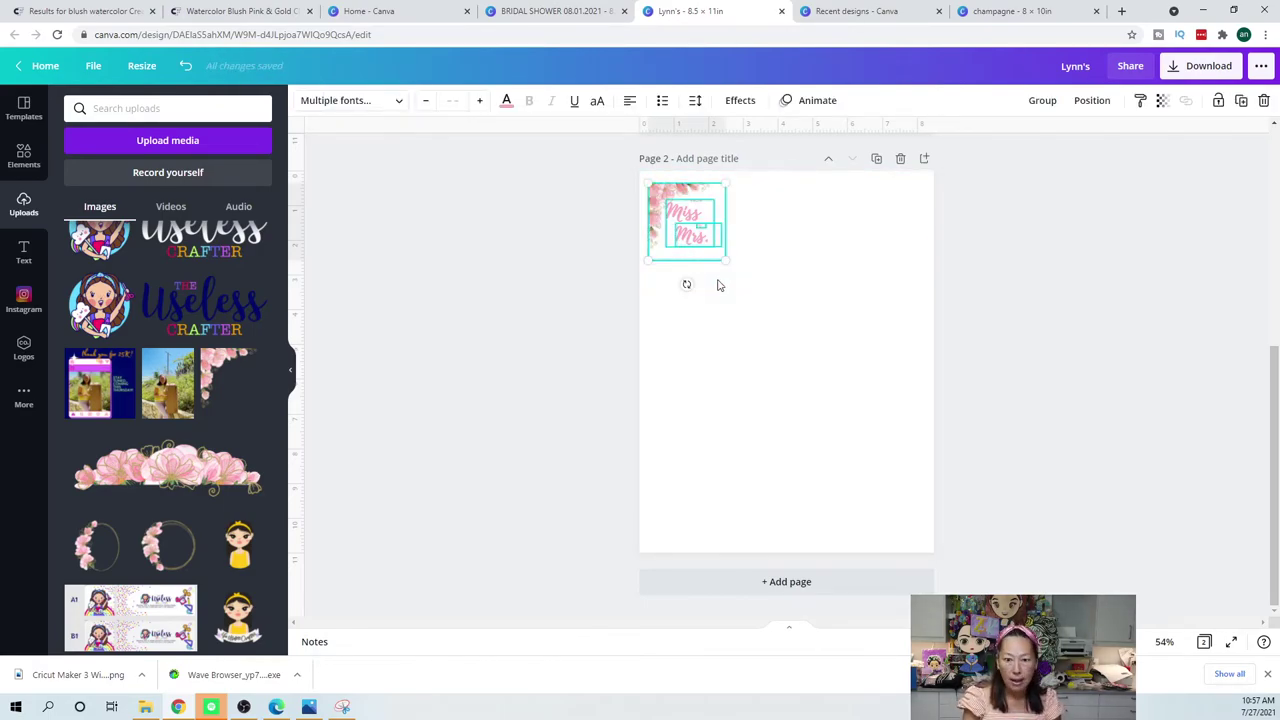
left_click_drag(683, 220, 769, 218)
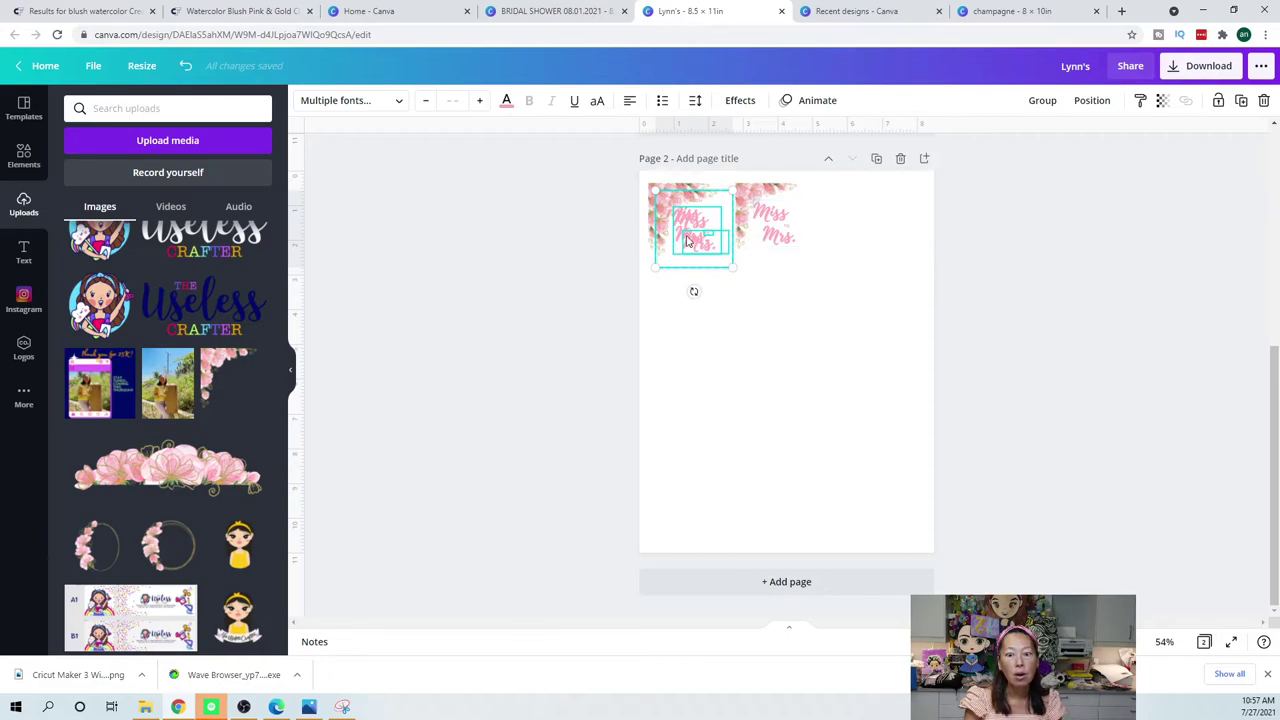
mouse_move(849, 246)
left_mouse_down()
mouse_move(862, 236)
mouse_move(841, 229)
left_mouse_up()
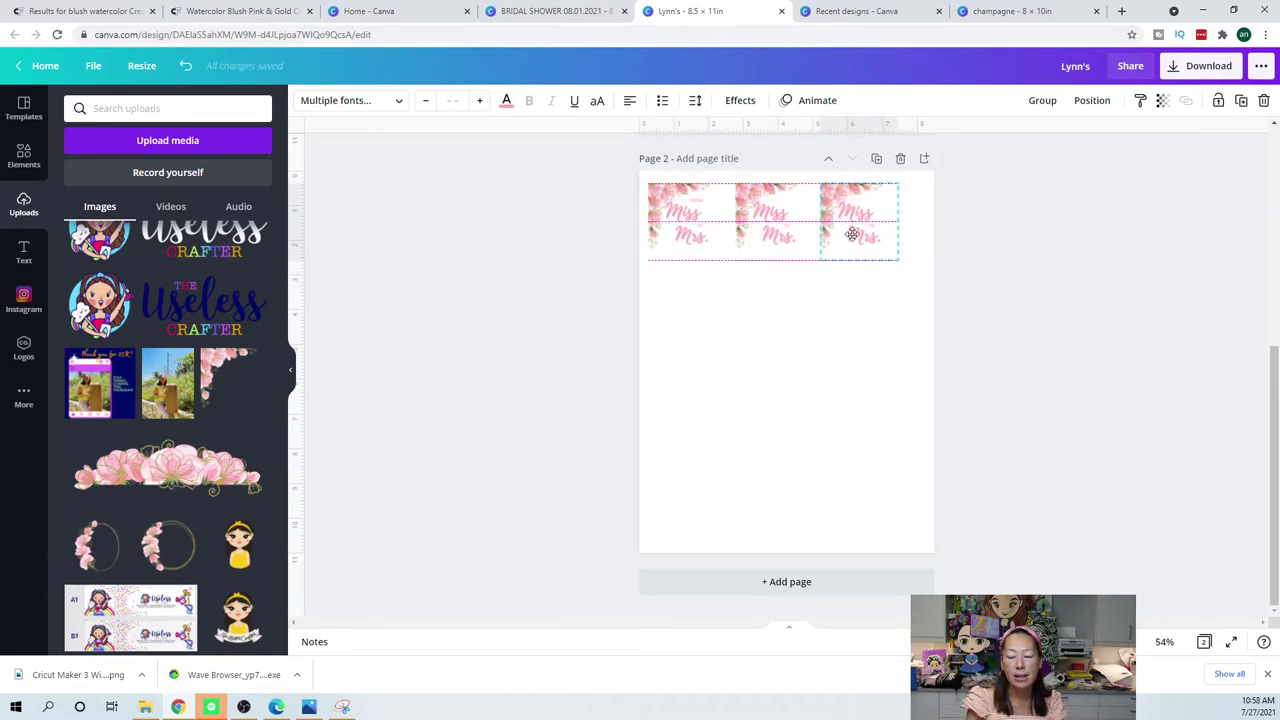
left_click(838, 326)
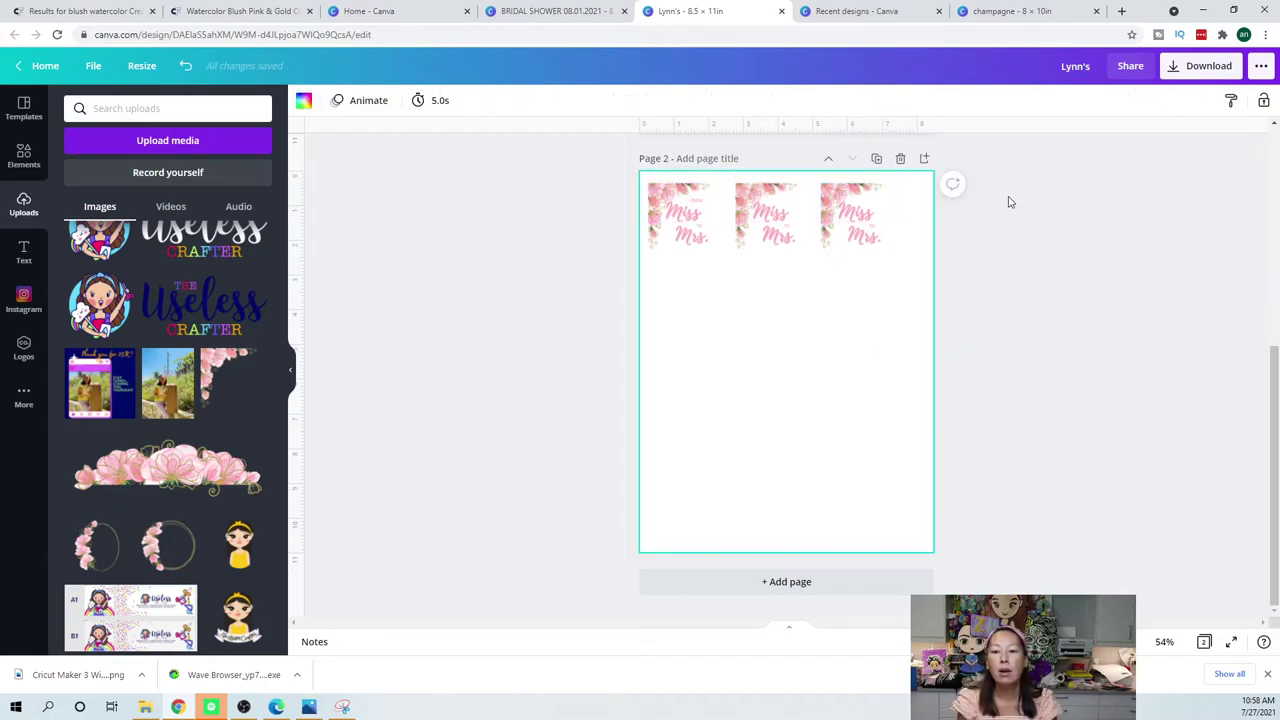
- Duplicate the row of three designs twice, placing the copies below as a second and third row
left_click_drag(893, 286, 758, 277)
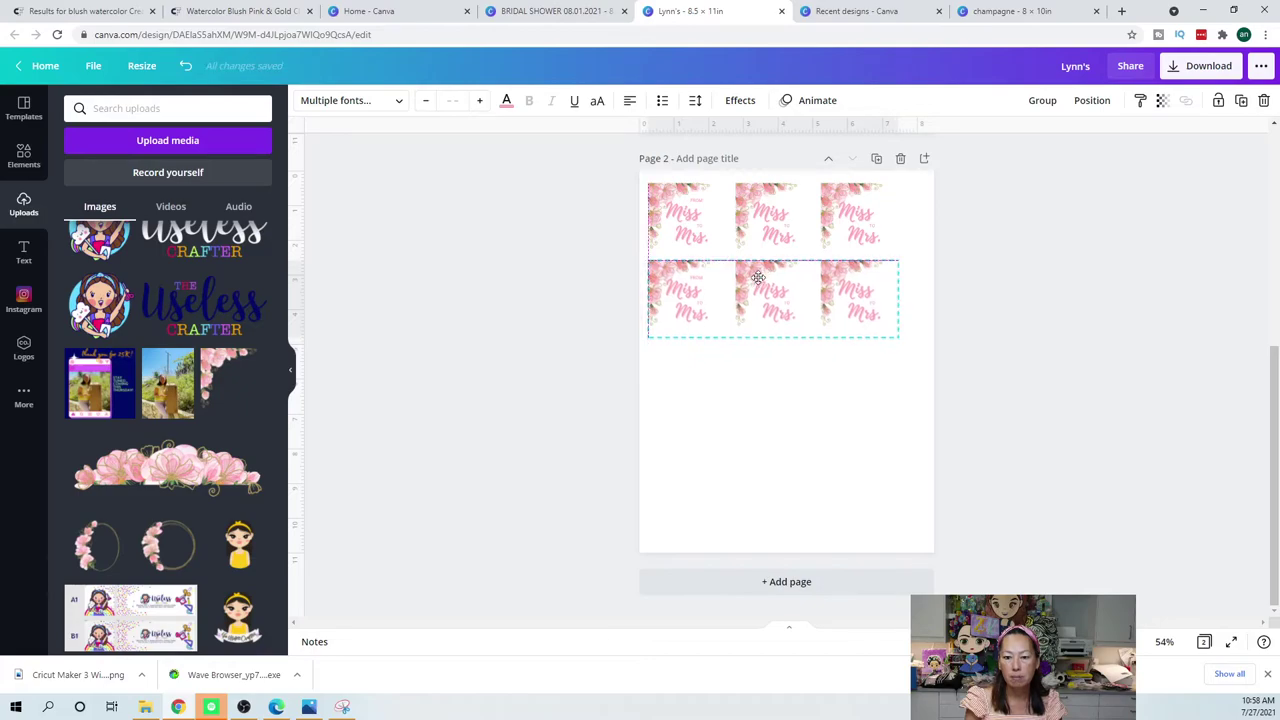
left_click(760, 238)
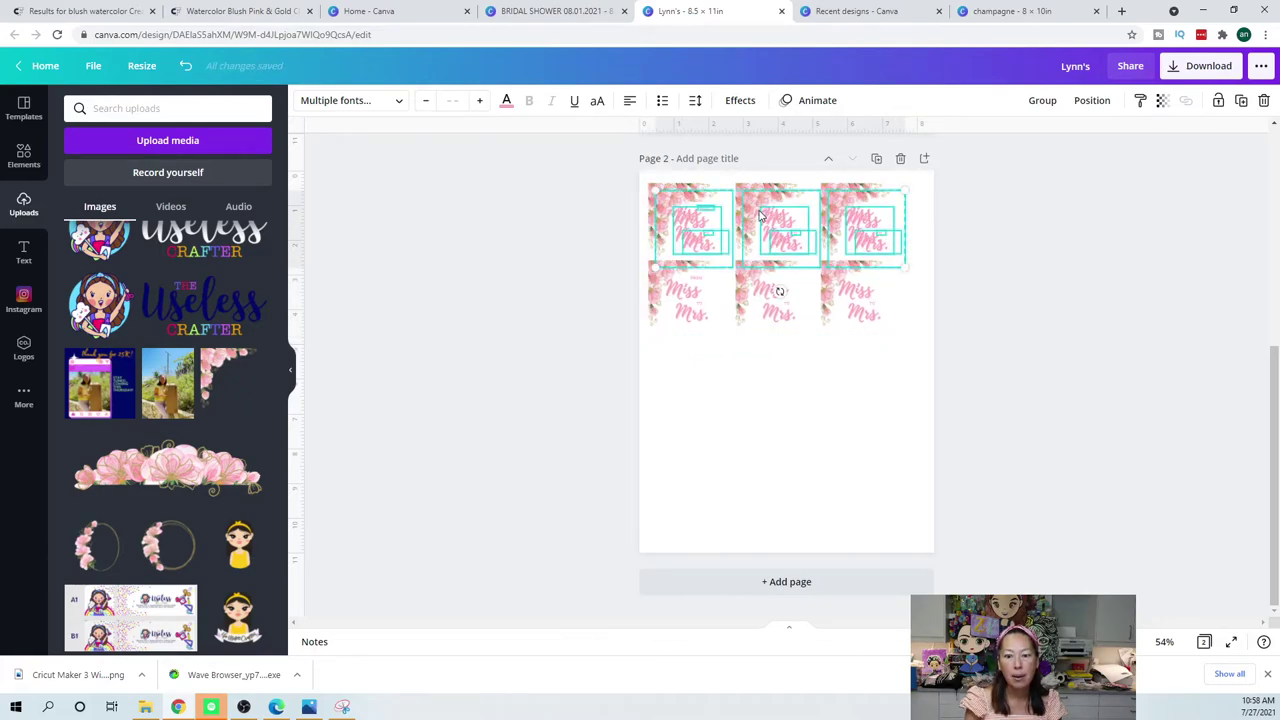
left_click_drag(754, 389, 752, 354)
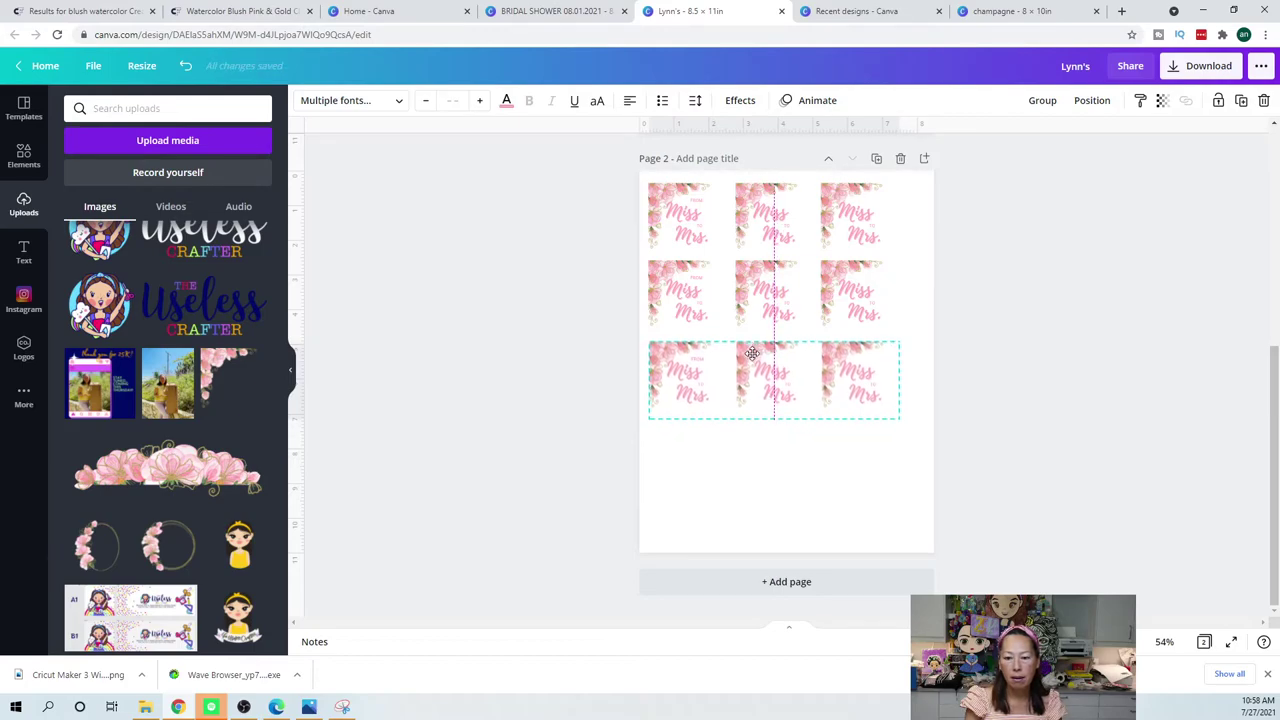
- Paste another copy of the row of three designs and place it aligned as the fourth row on page 2
key("ctrl+v")
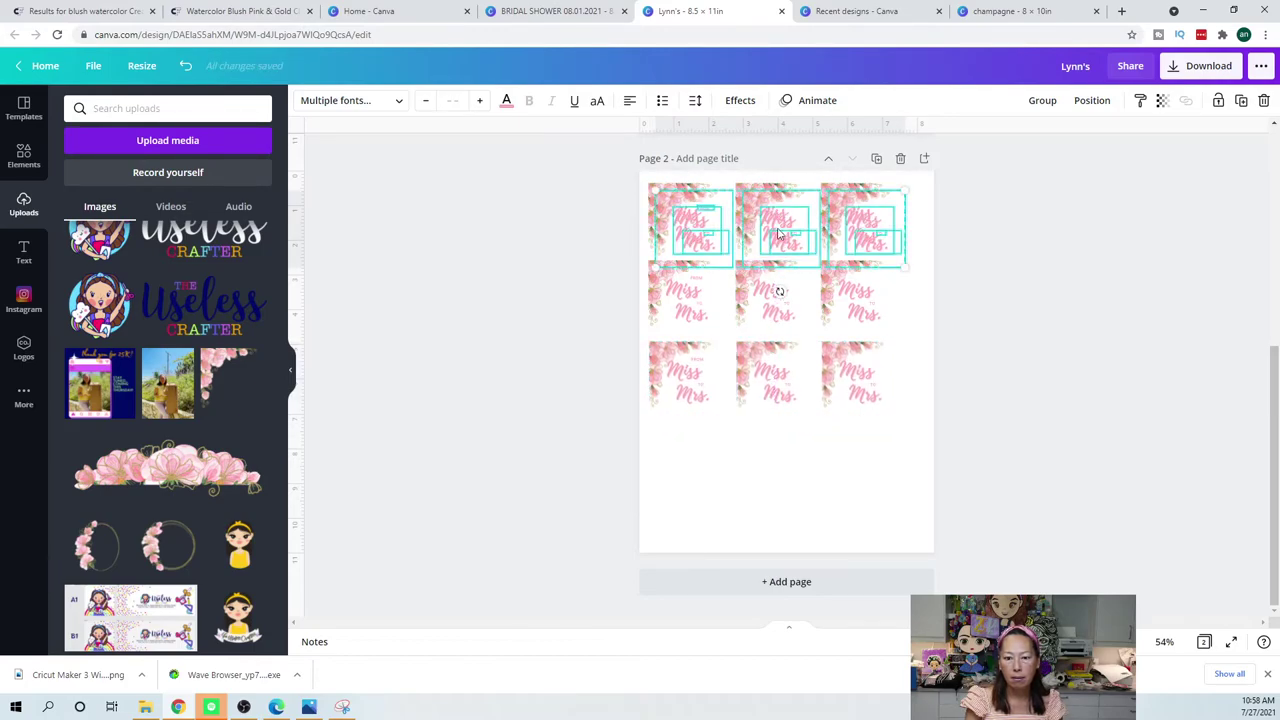
left_click_drag(771, 206, 763, 432)
left_click(977, 425)
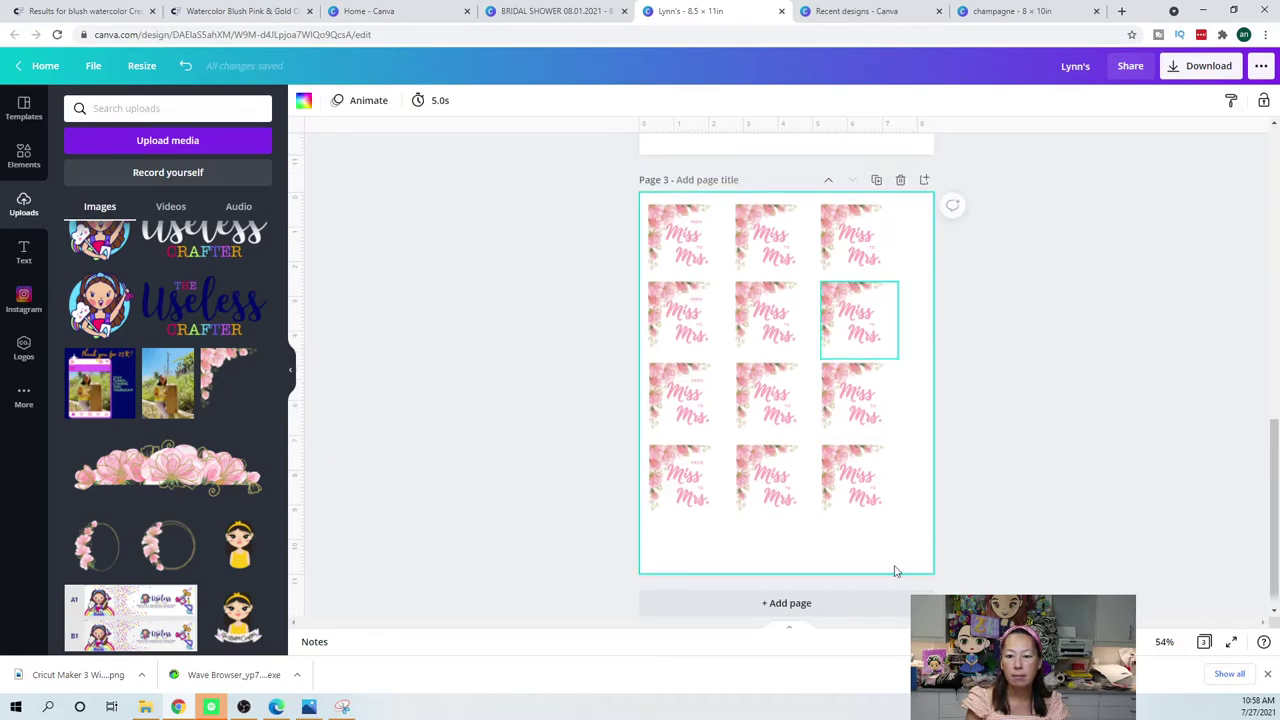
- On page 3, the copy of the label grid, delete all From Miss to Mrs. designs except the first one in the corner
left_click_drag(897, 549, 757, 266)
key("Delete")
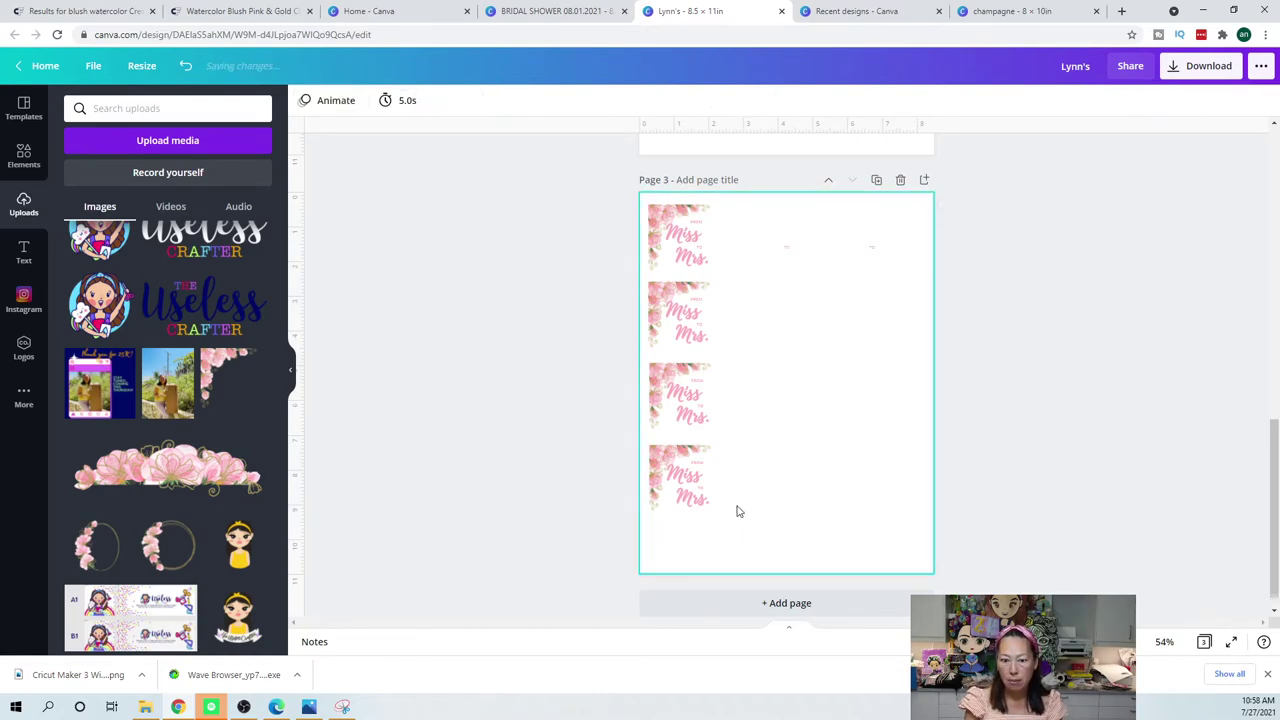
left_click_drag(714, 534, 673, 322)
key("Delete")
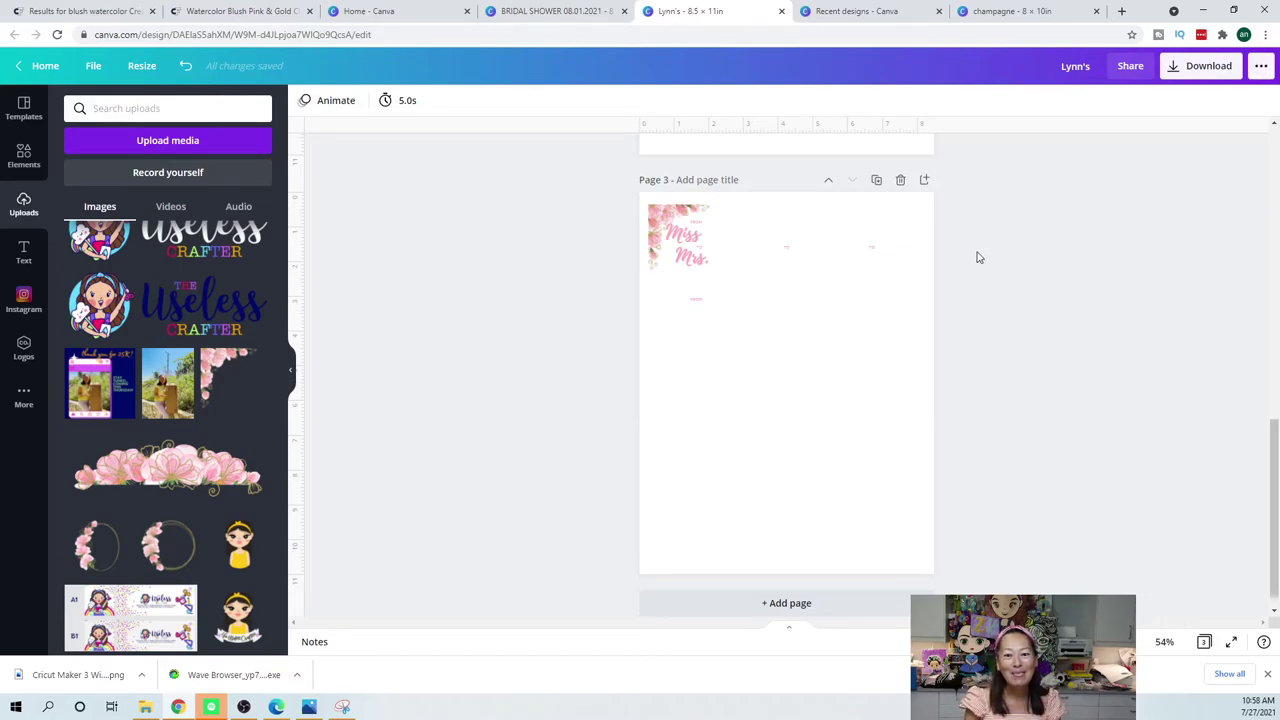
left_click(691, 301)
key("Delete")
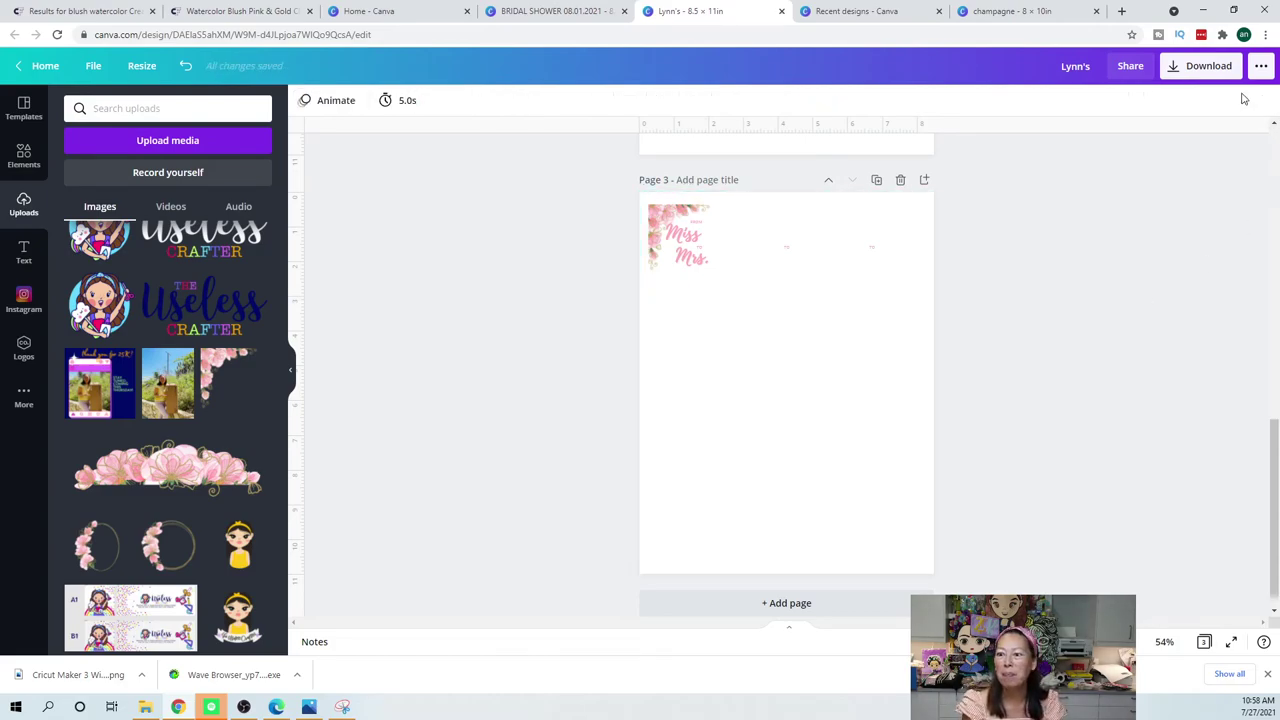
- Download only page 3 of the design as a PNG
left_click(1208, 66)
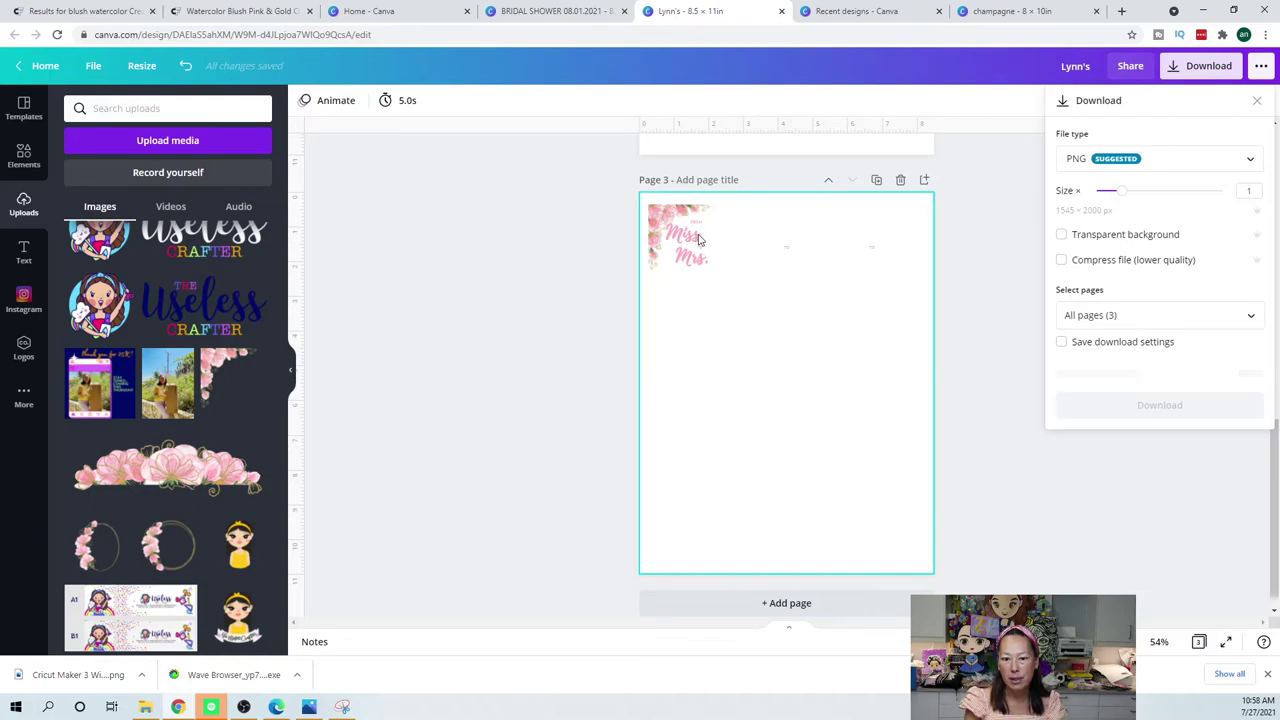
left_click(1249, 316)
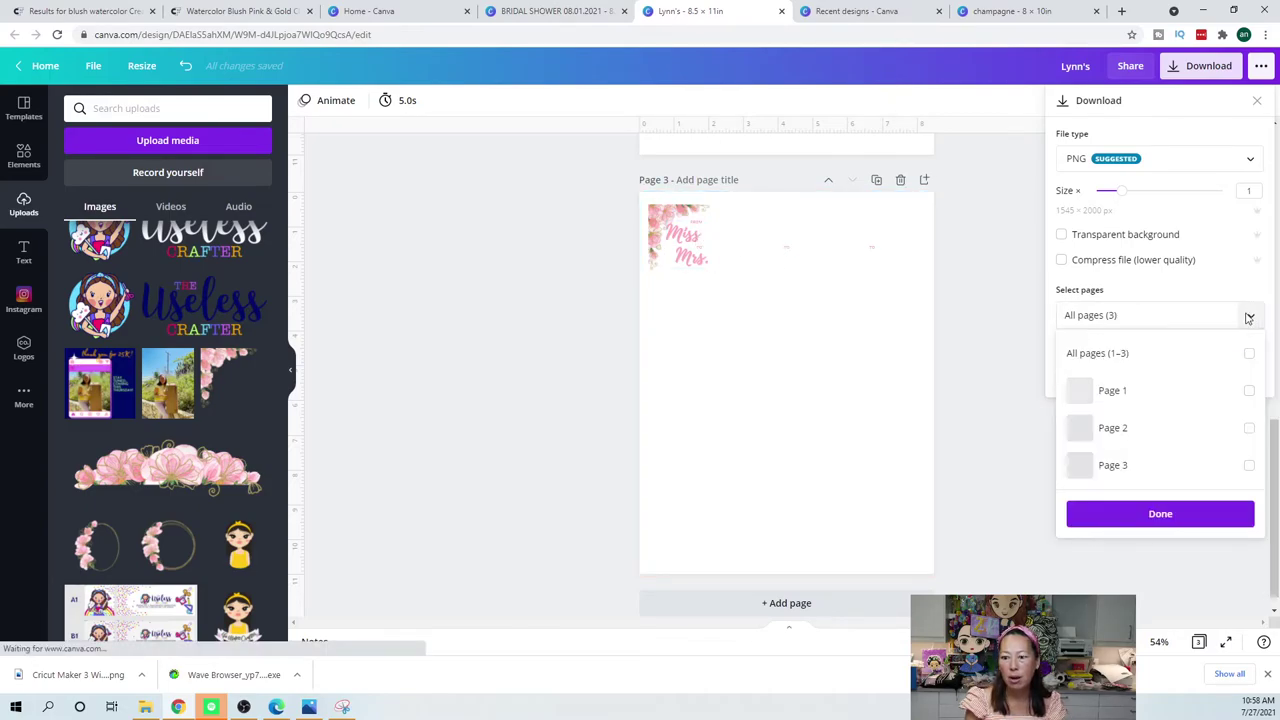
left_click(1110, 468)
left_click(1160, 514)
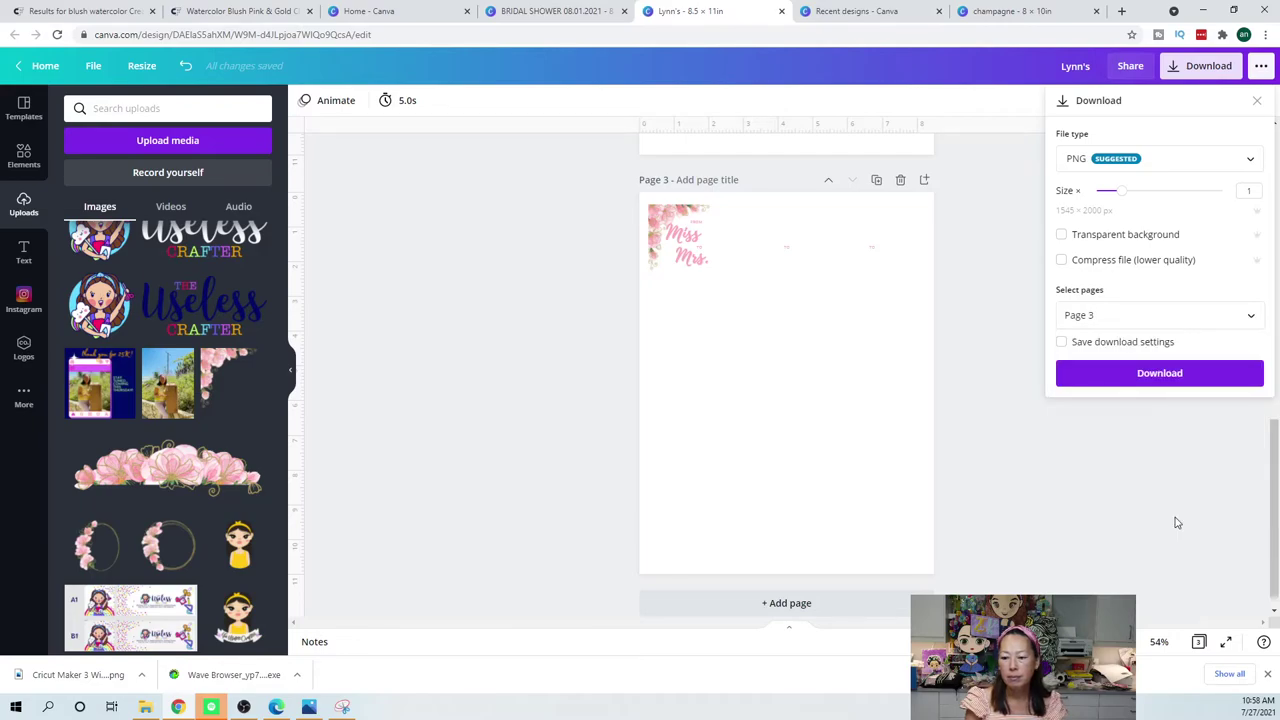
left_click(1165, 382)
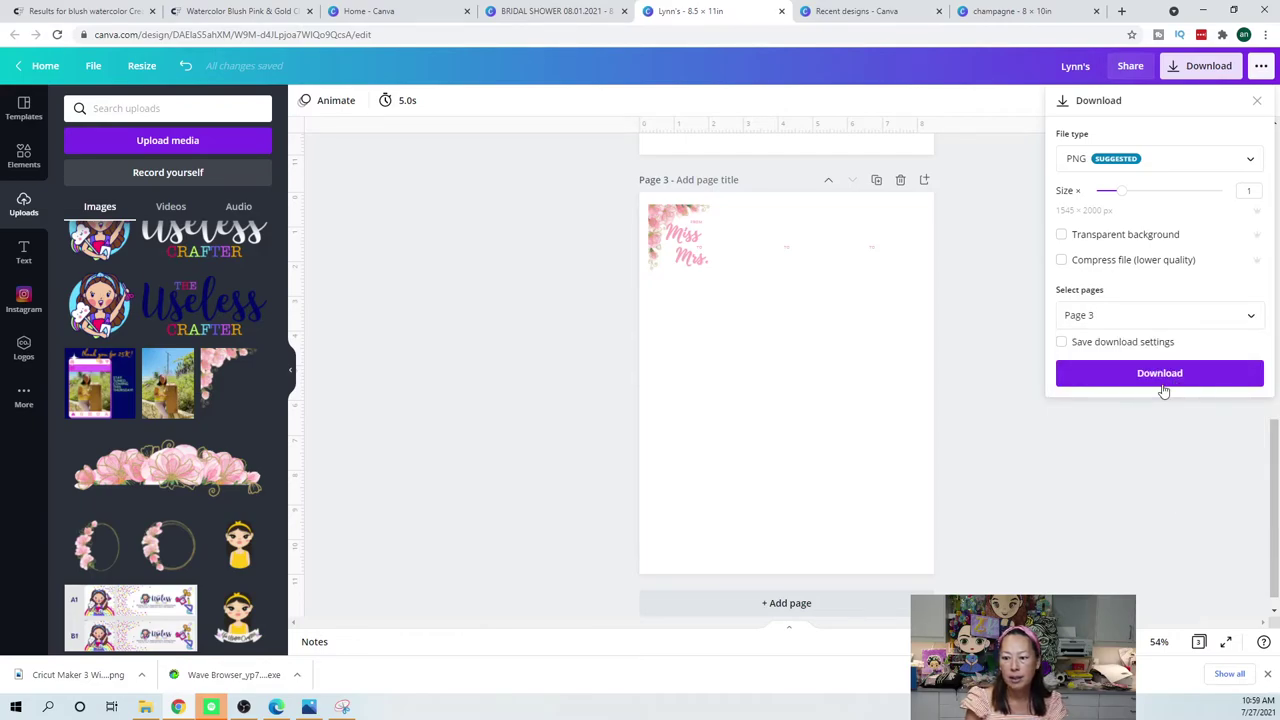
- Go to design.cricut.com in a new browser tab and launch the Cricut Design Space desktop application
left_click(1040, 12)
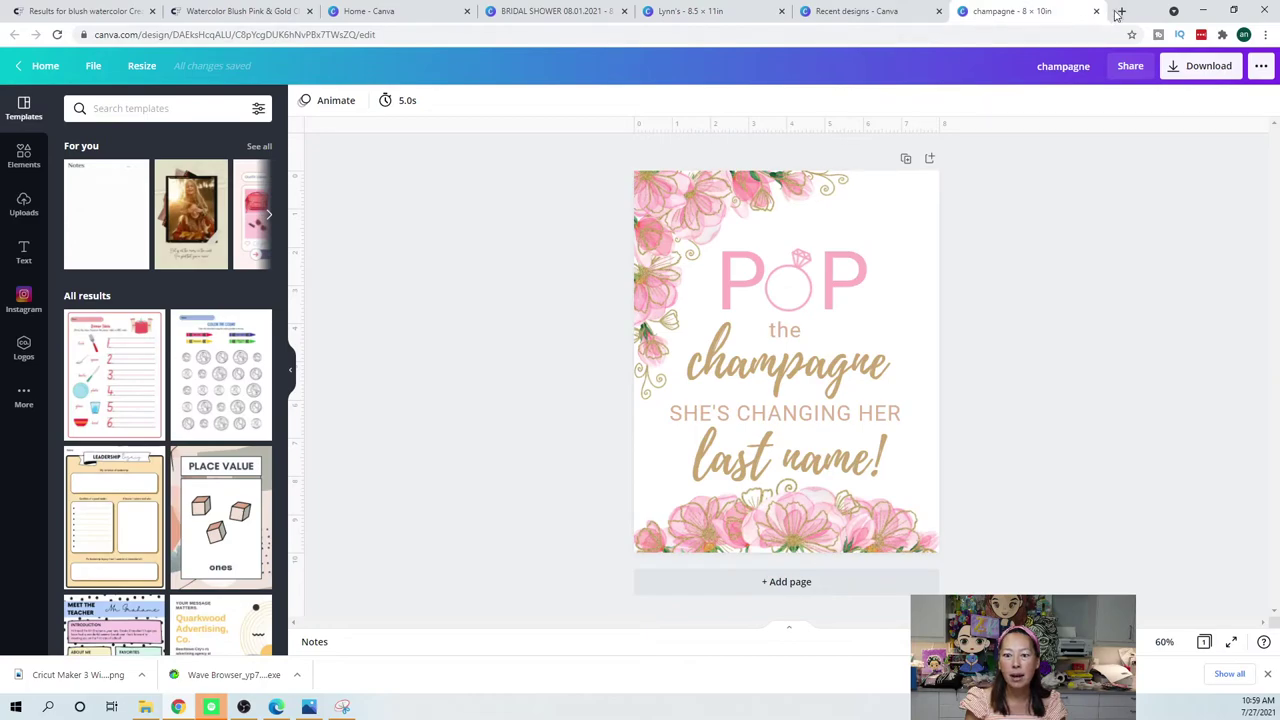
left_click(1121, 11)
type("design.cricut.com")
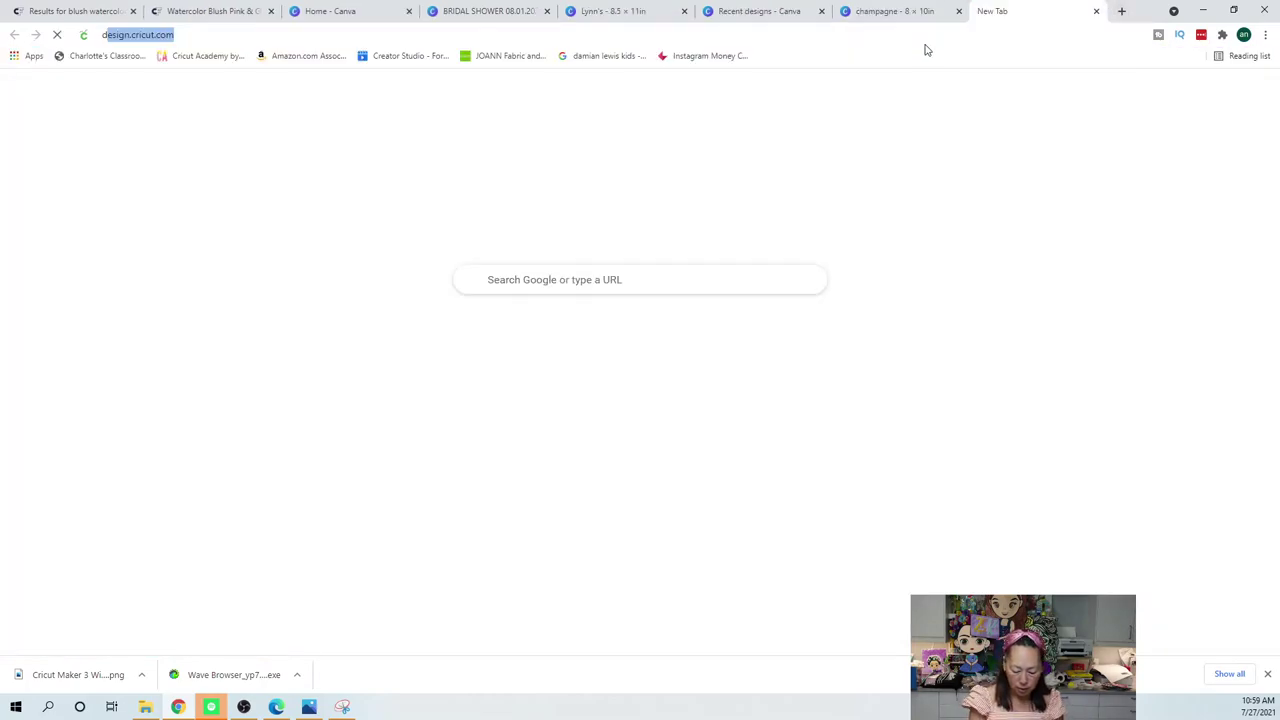
key("Return")
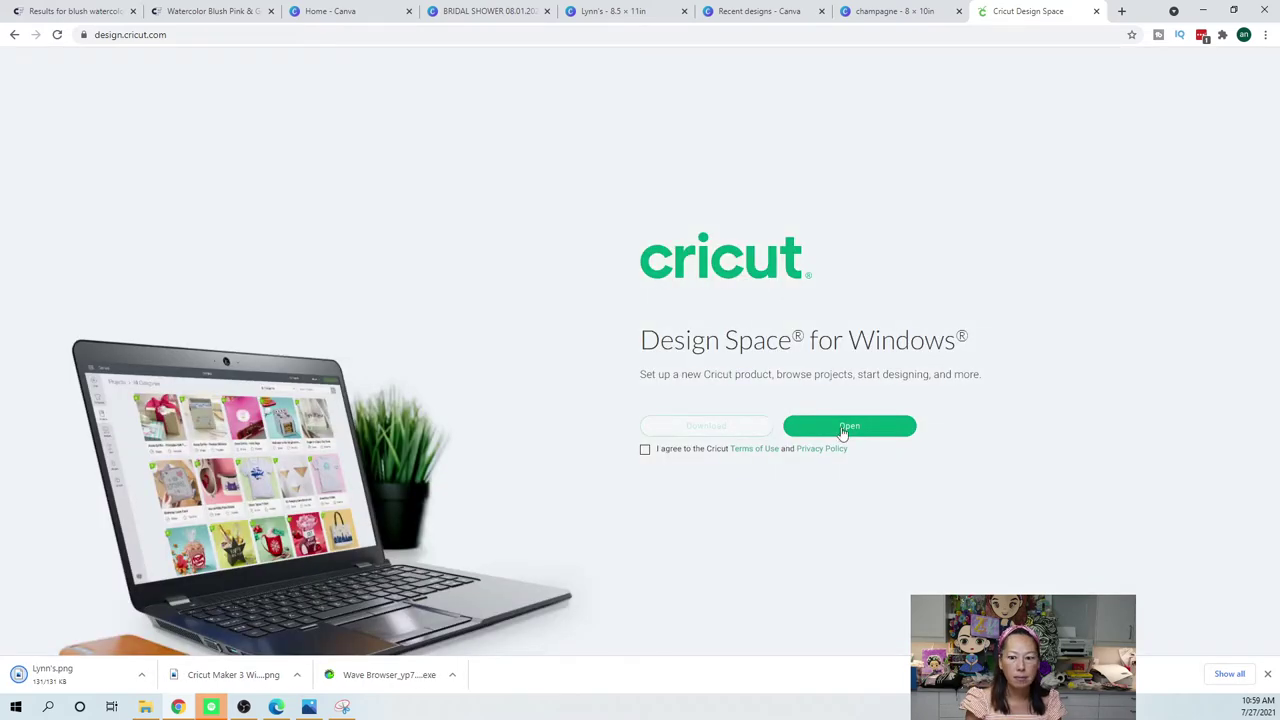
left_click(843, 430)
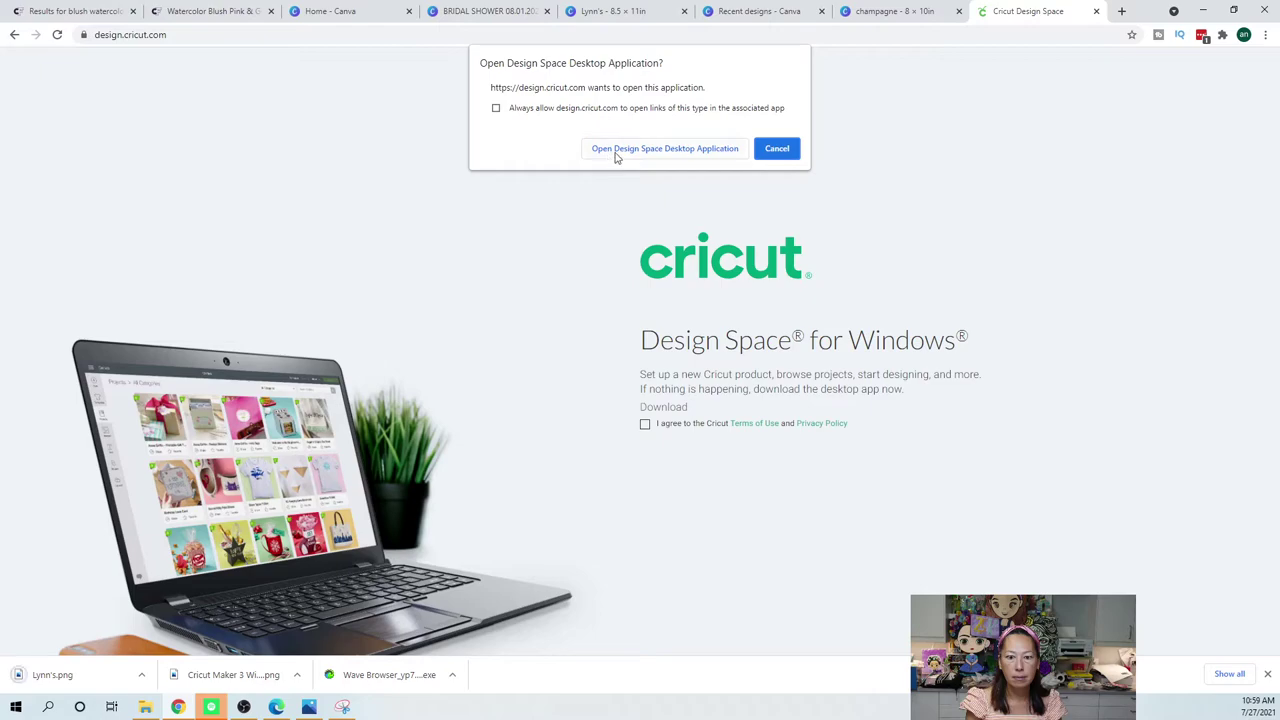
left_click(617, 150)
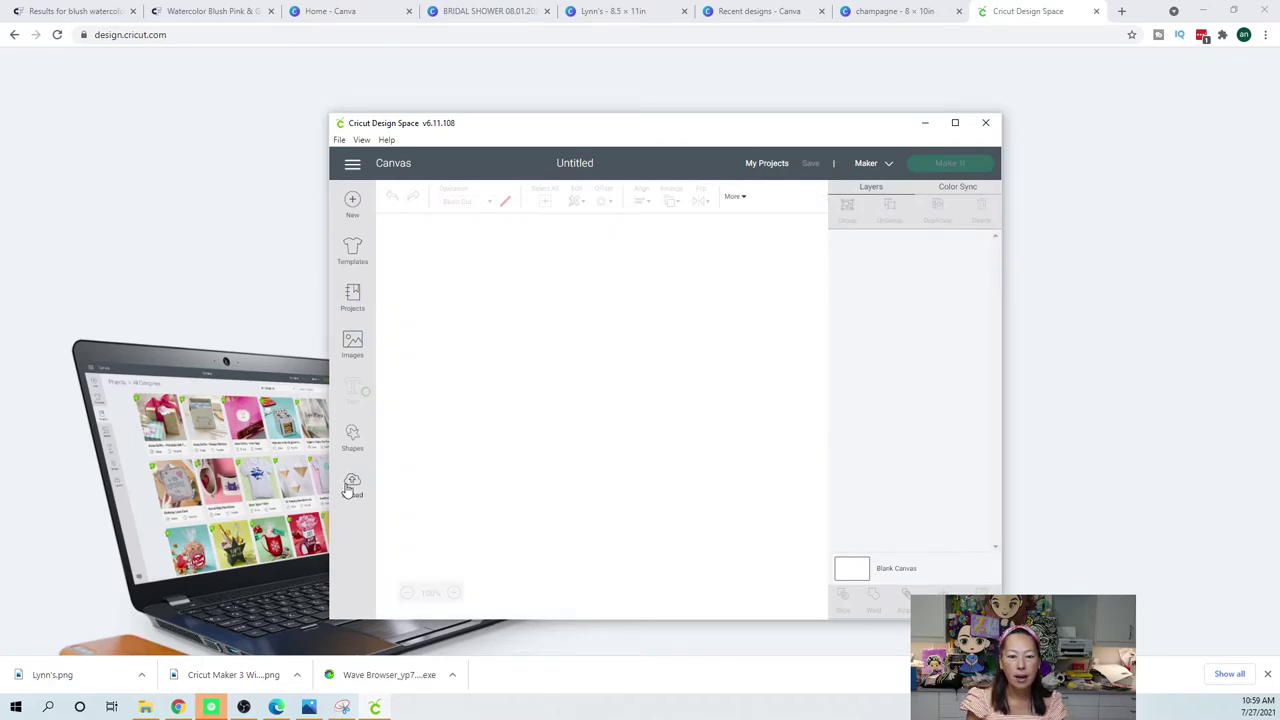
- Start an image upload in Design Space and choose today's label PNG from the Downloads folder
left_click(351, 485)
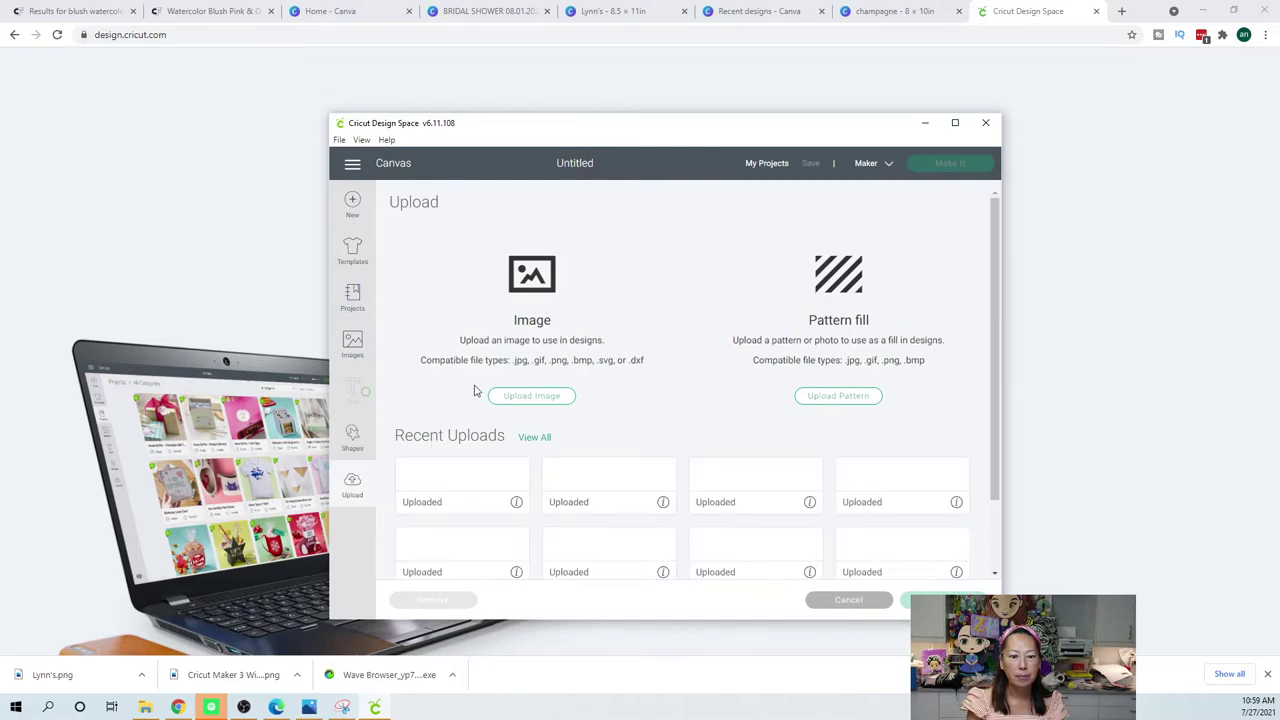
left_click(531, 396)
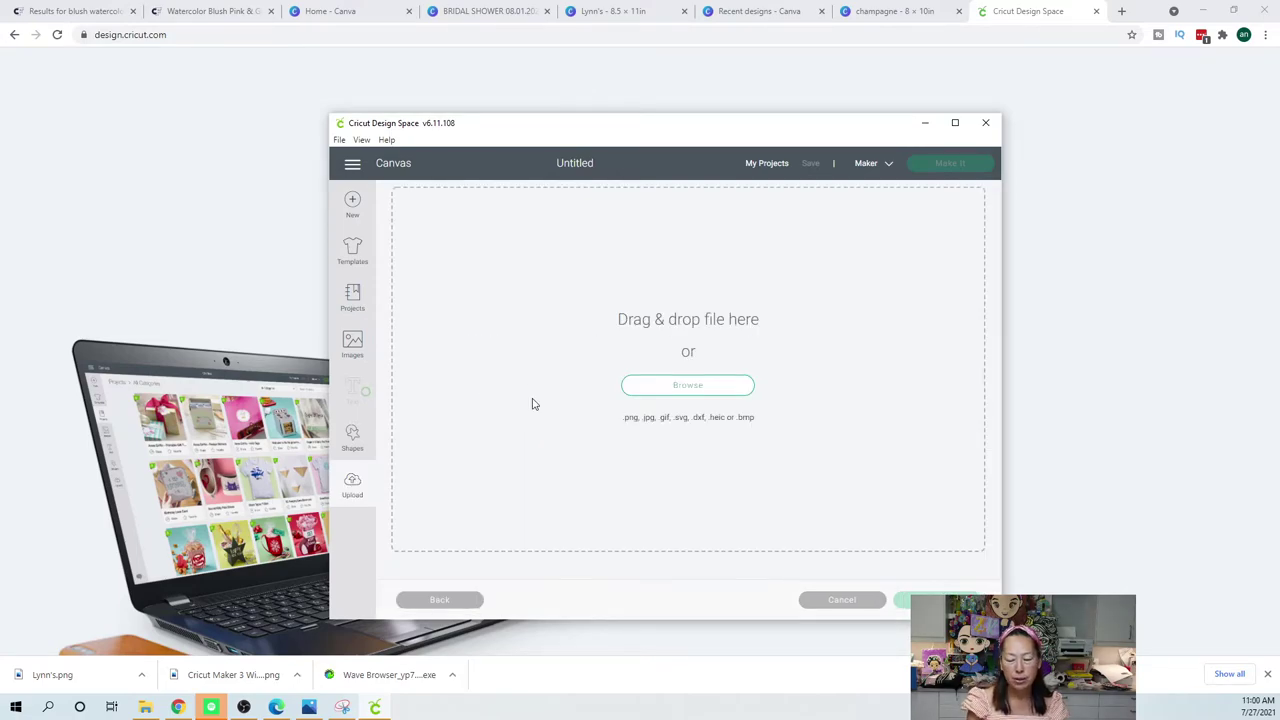
left_click(701, 390)
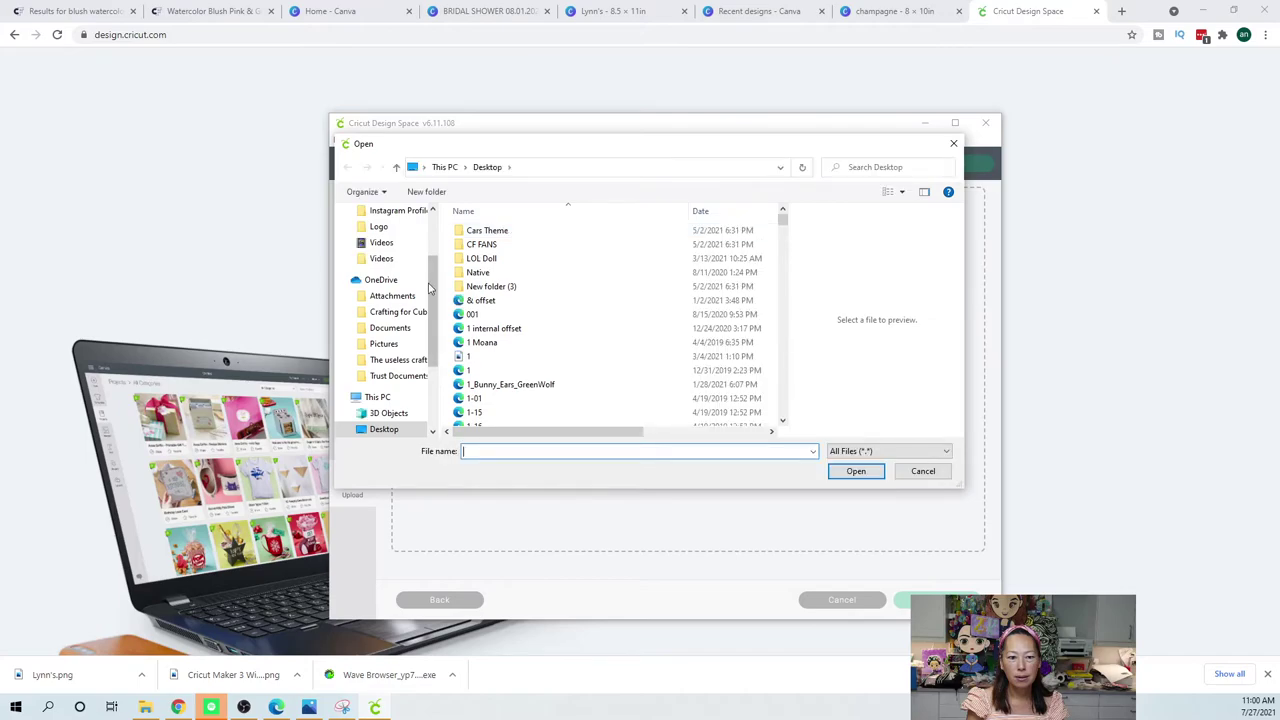
scroll(400, 290, "up", 2)
left_click(389, 226)
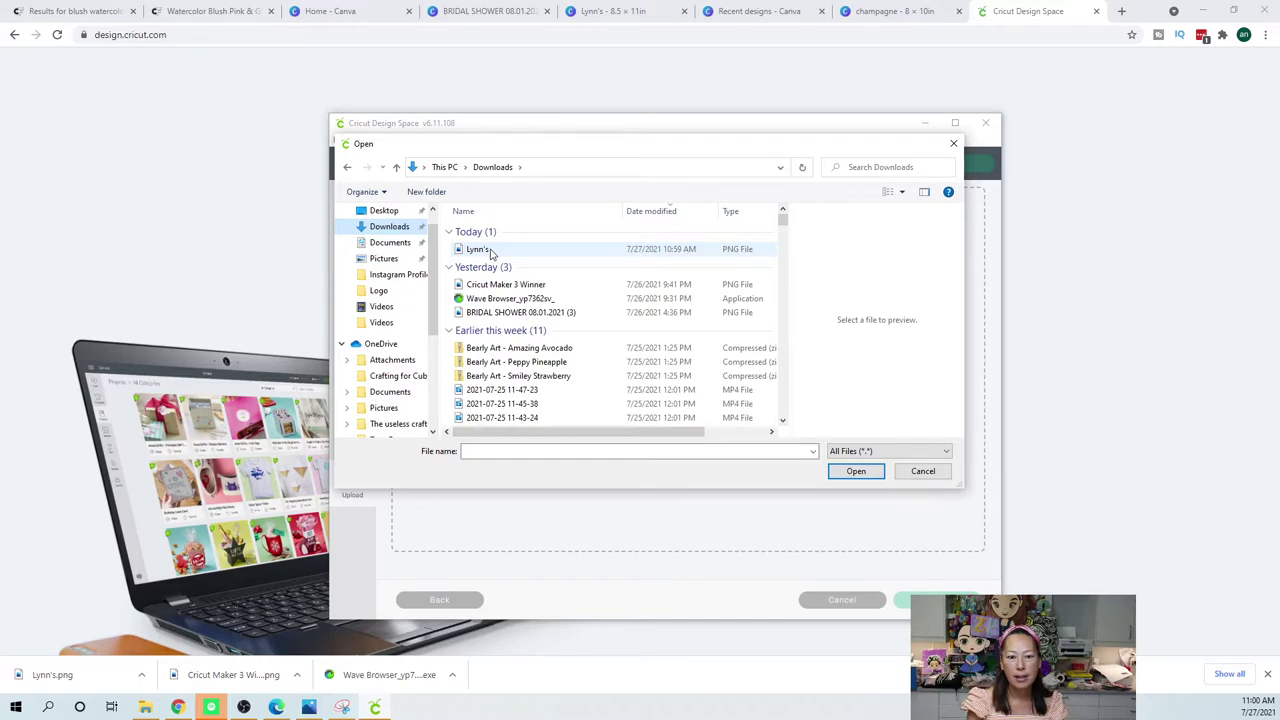
key("Escape")
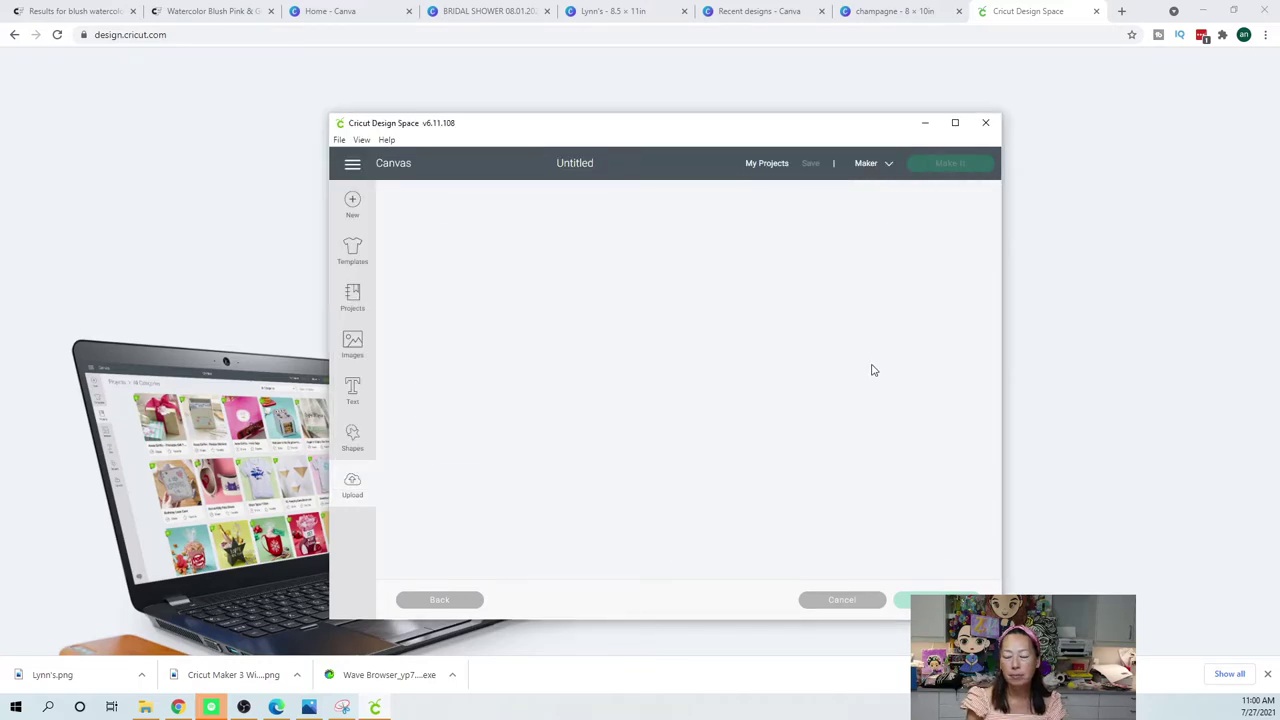
- Continue through the image preparation and upload the label picture as a Print Then Cut image
left_click(822, 512)
left_click(936, 598)
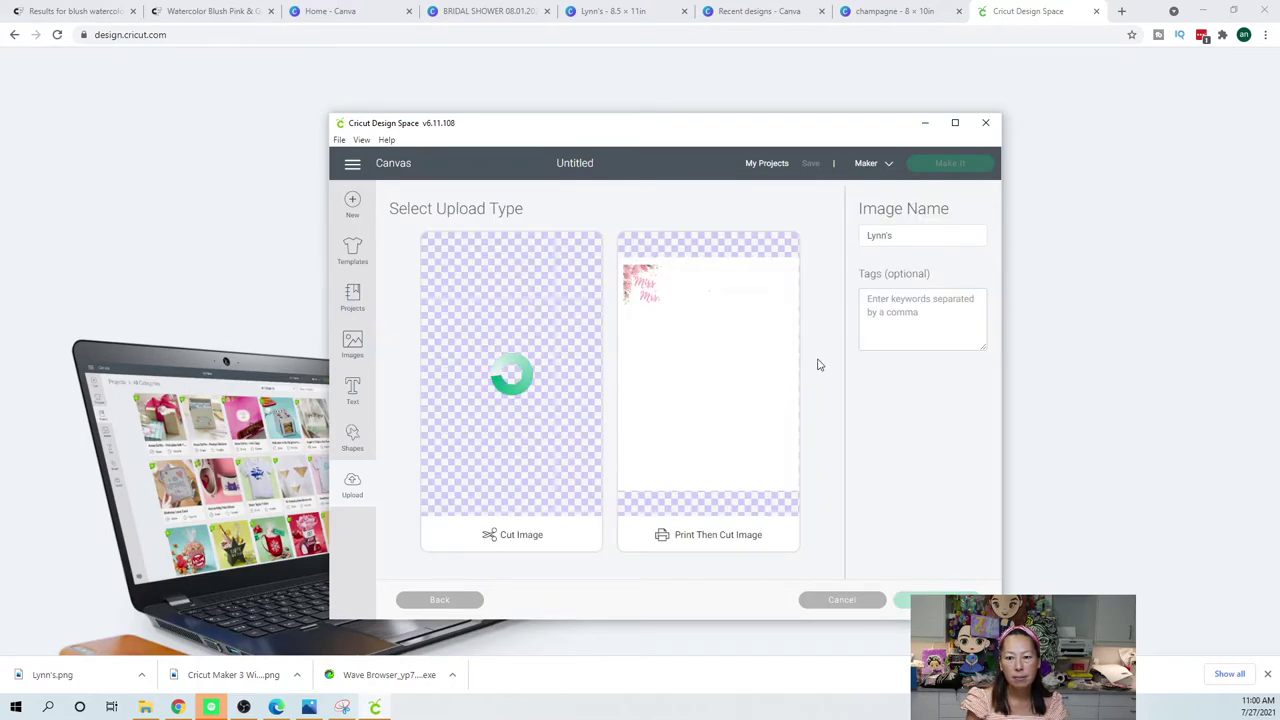
left_click(677, 322)
left_click(935, 600)
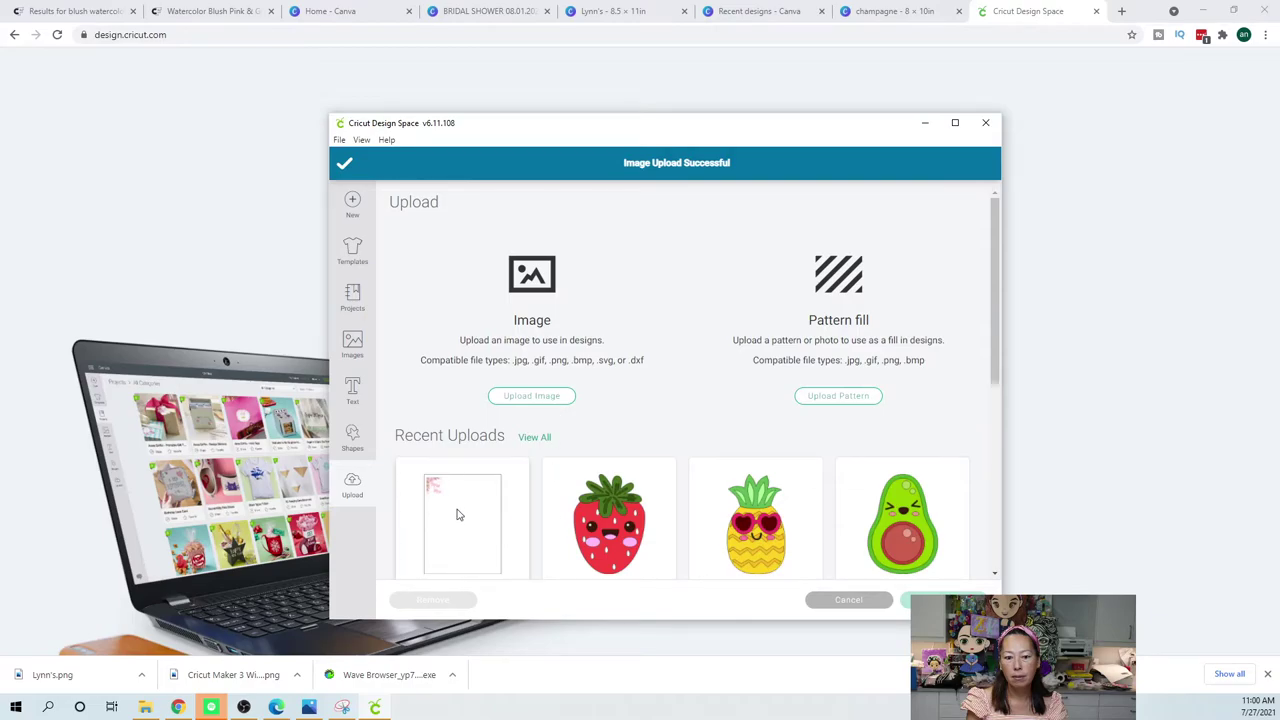
- Insert the uploaded label image onto the canvas, maximize the Design Space window, and place the image at about X 4.6, Y 1 inches
left_click(455, 514)
left_click(935, 600)
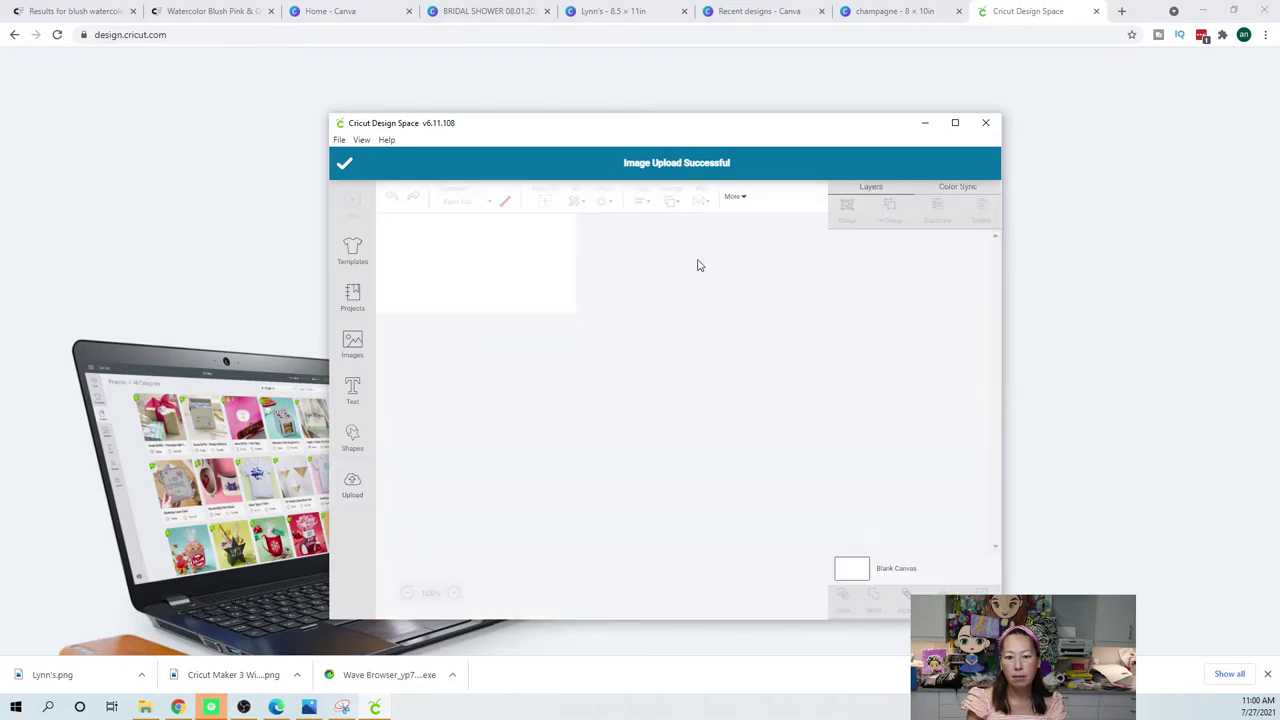
left_click(955, 122)
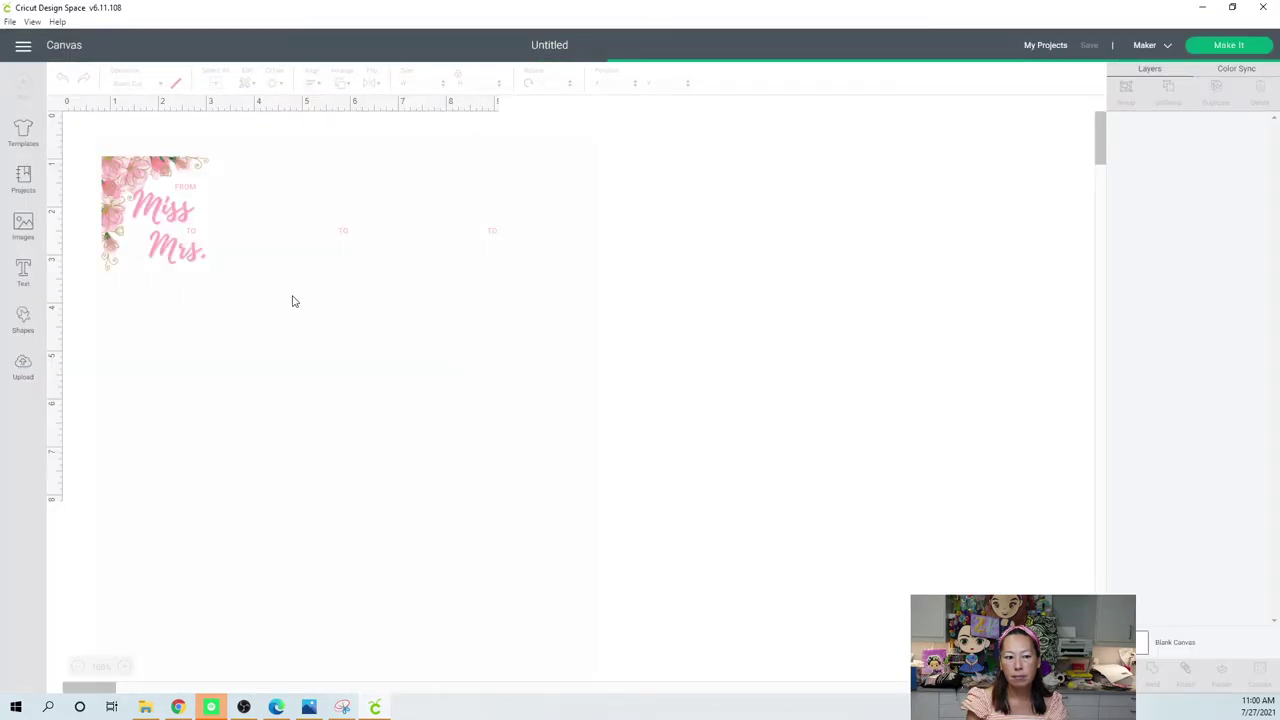
left_click(145, 200)
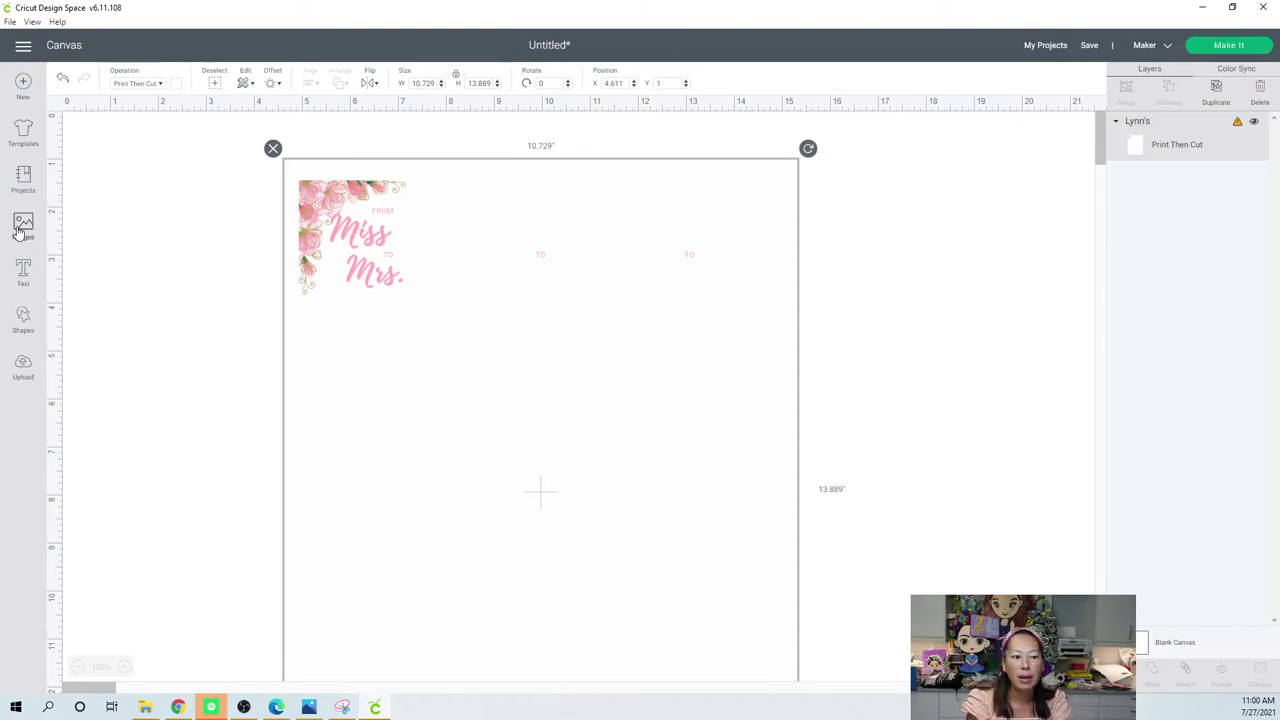
- Add a square of about 2.58 by 2.58 inches and position it to cover the From Miss to Mrs. design
left_click(24, 320)
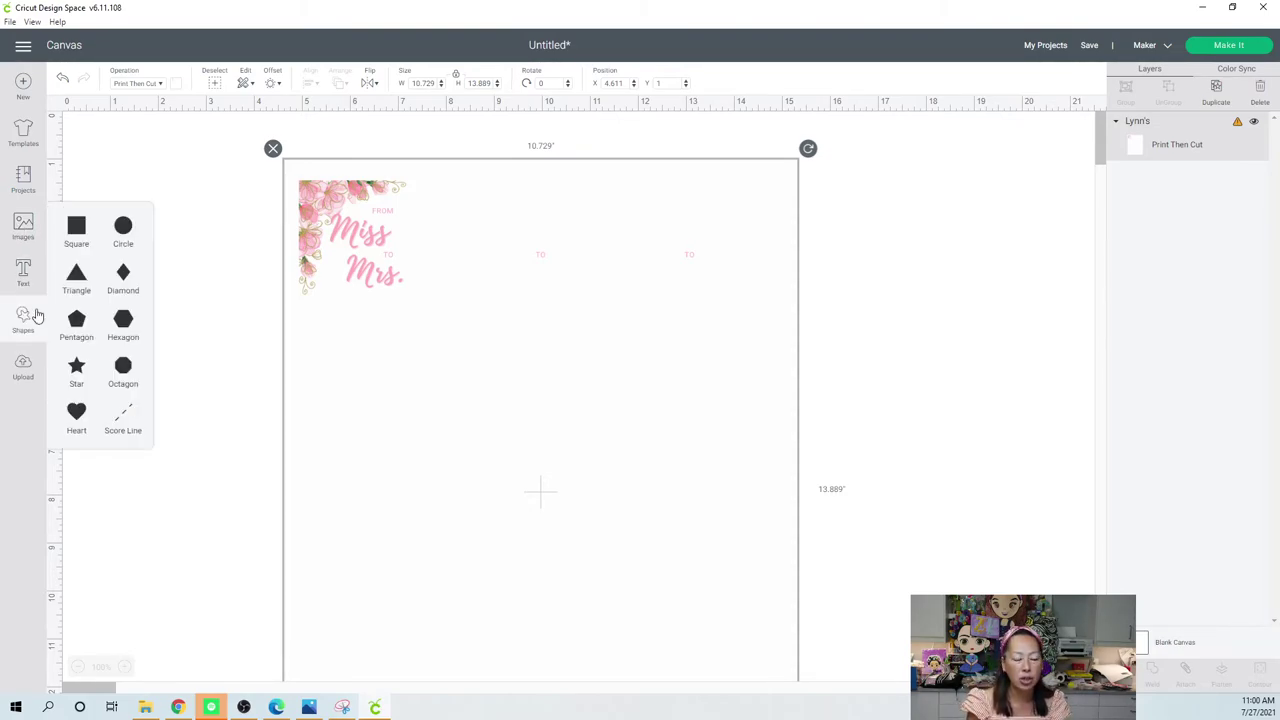
left_click(77, 230)
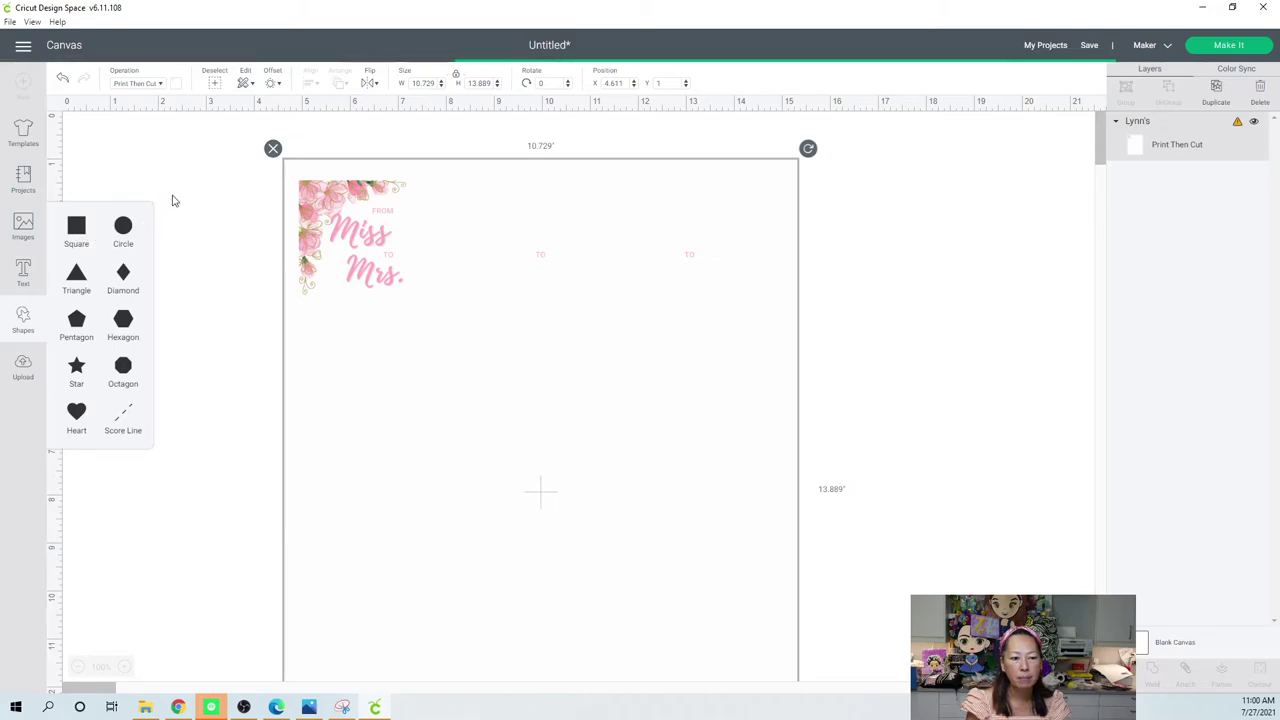
left_click_drag(180, 197, 360, 209)
left_click(455, 323)
left_click(438, 321)
left_click_drag(449, 334, 416, 310)
left_click_drag(365, 252, 369, 257)
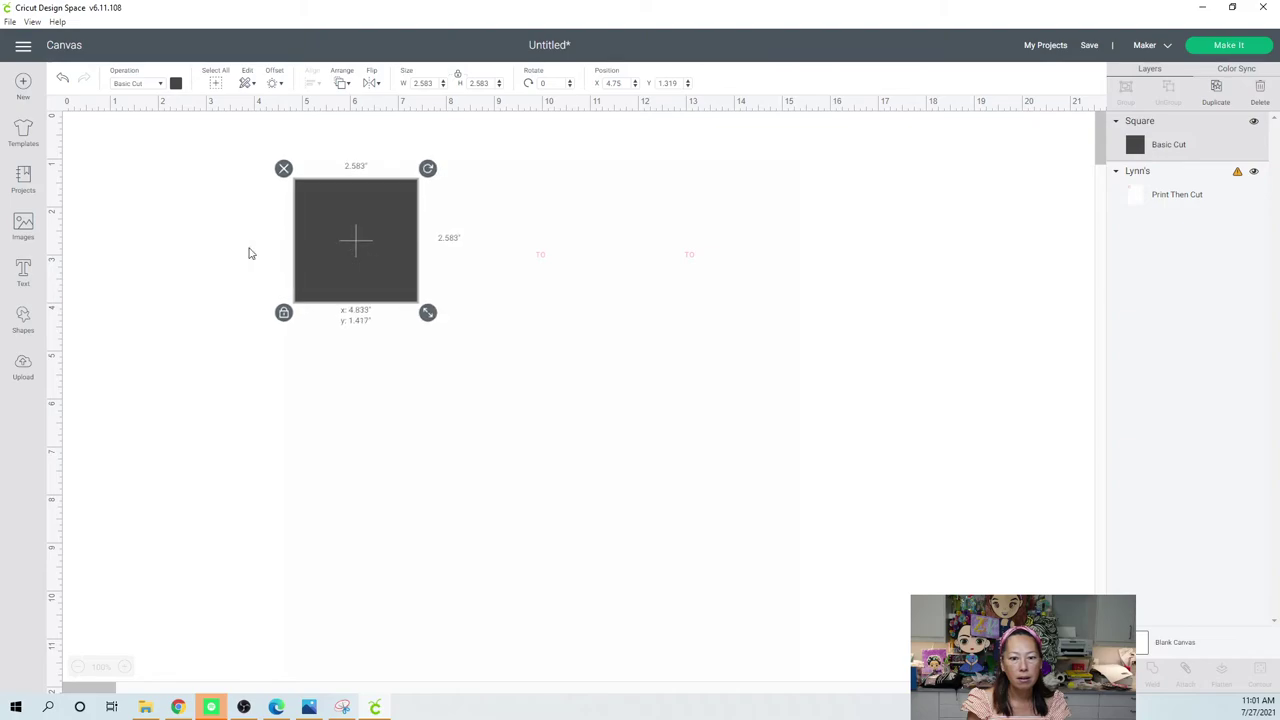
- Select the square together with the label page image and slice them
left_click(176, 240)
left_click_drag(181, 213, 336, 252)
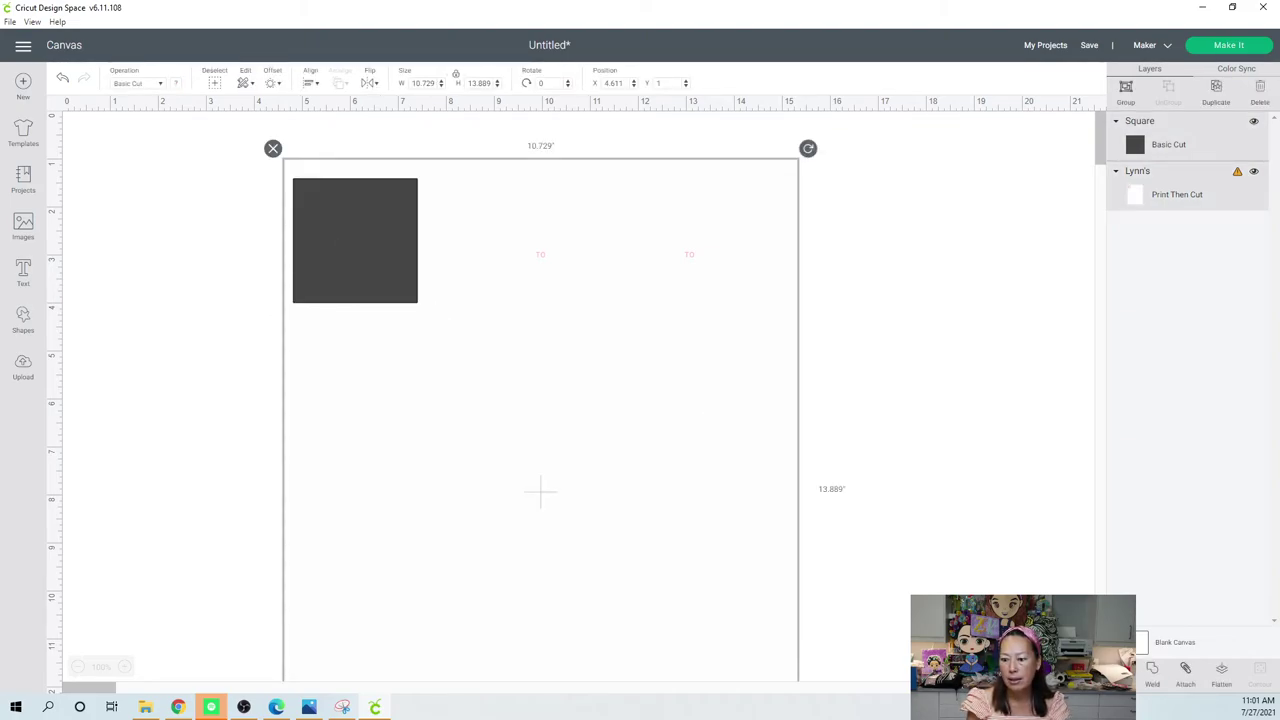
left_click(588, 261)
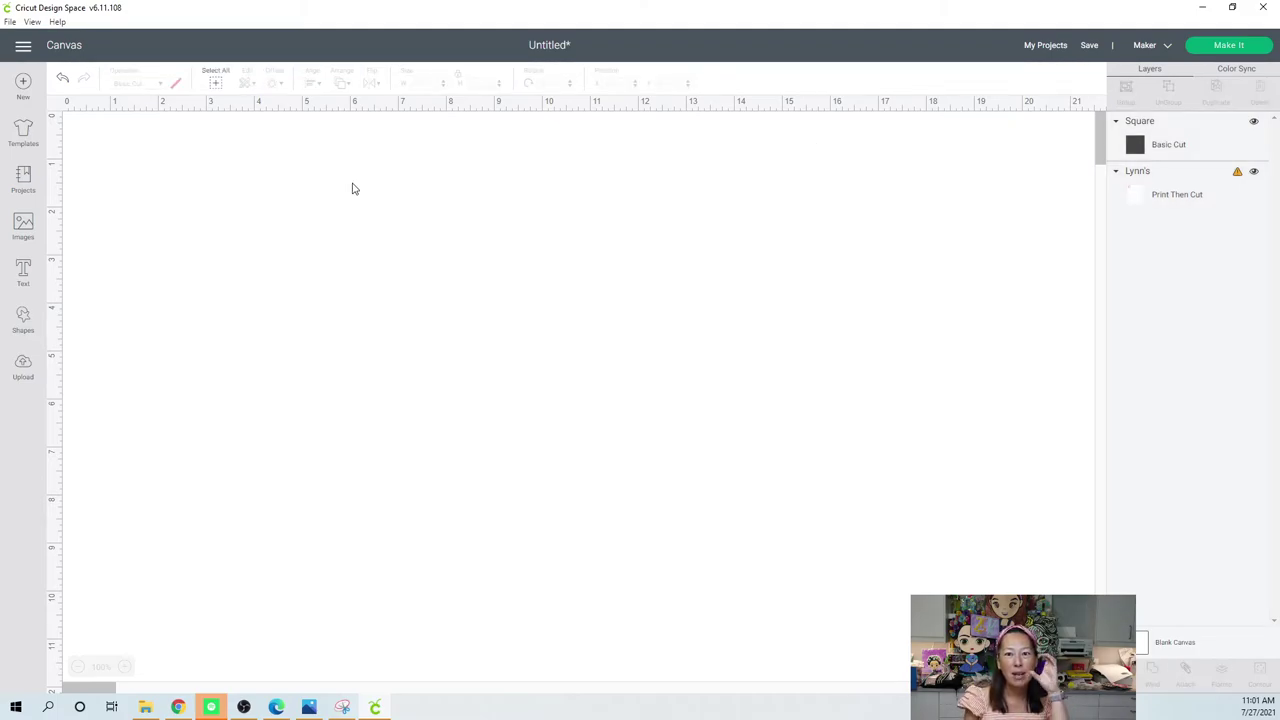
- Move the square and the leftover page slice away from the cut-out From Miss to Mrs. label and delete both pieces
left_click_drag(346, 214, 583, 309)
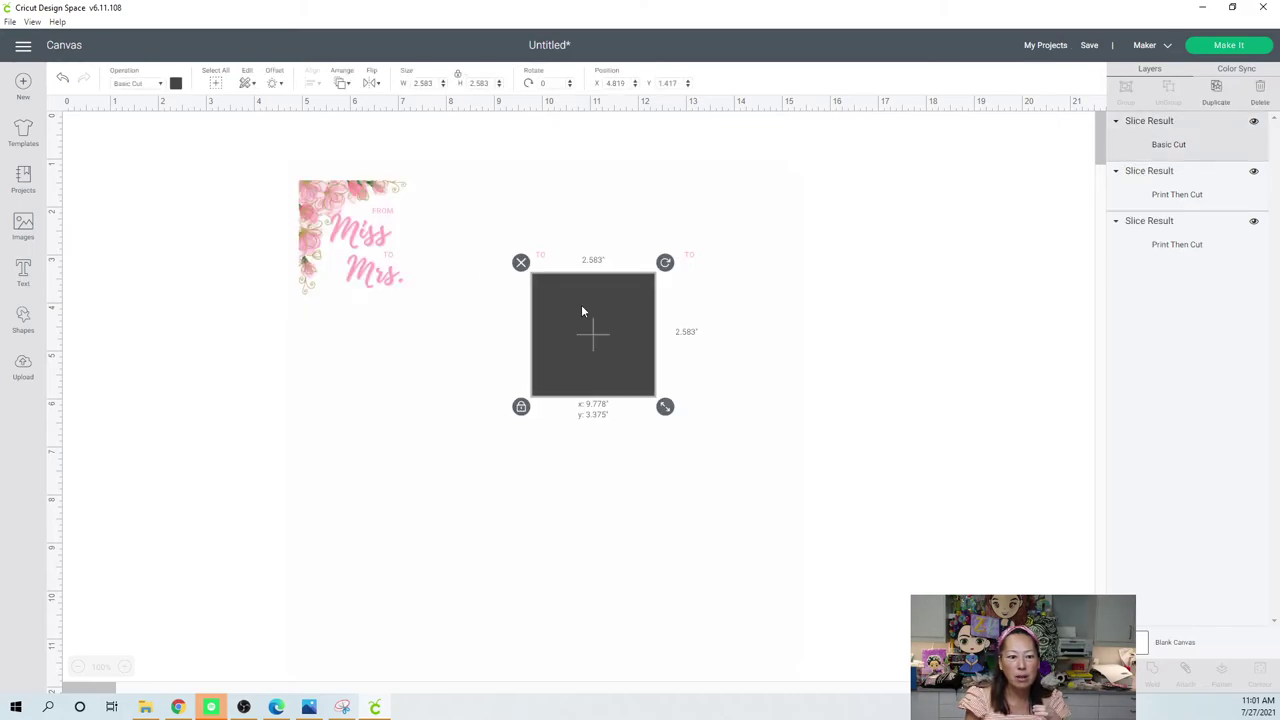
left_click(346, 220)
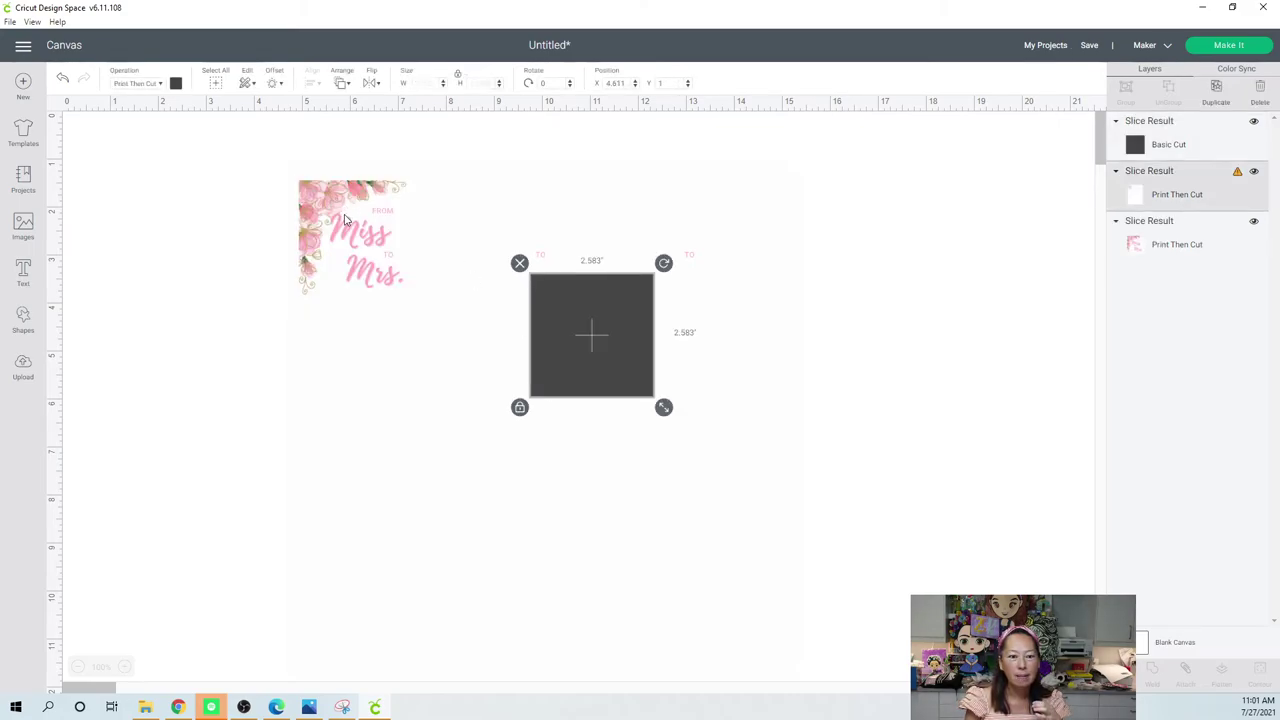
left_click_drag(444, 268, 621, 257)
left_click(357, 238)
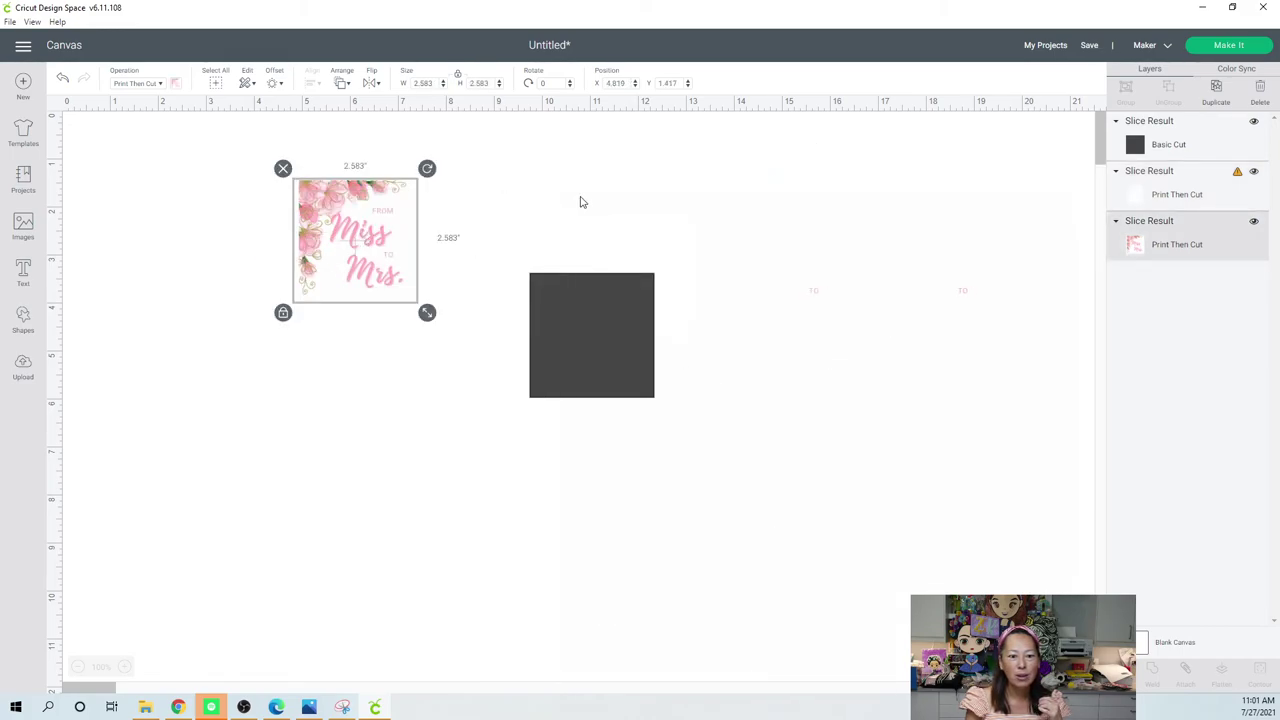
left_click(476, 153)
left_click_drag(468, 145, 980, 592)
key("Delete")
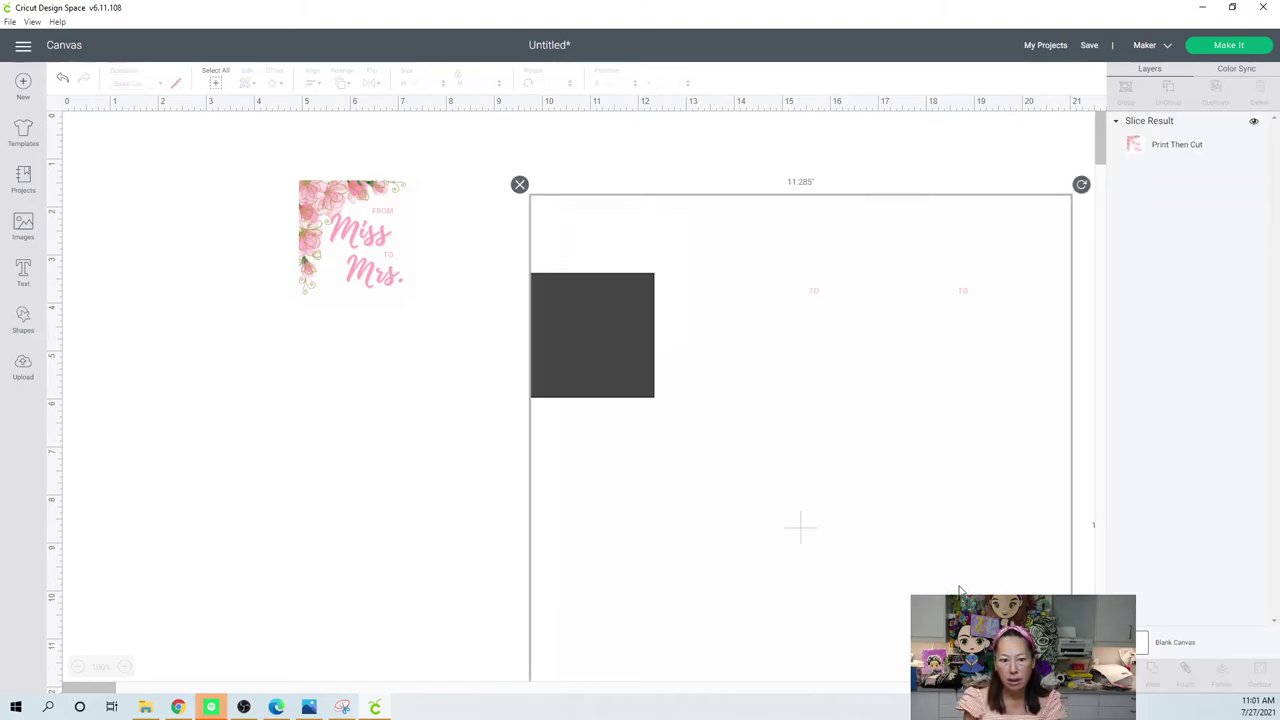
- Resize the cut-out From Miss to Mrs. label to 2.25 by 2.25 inches
left_click(336, 220)
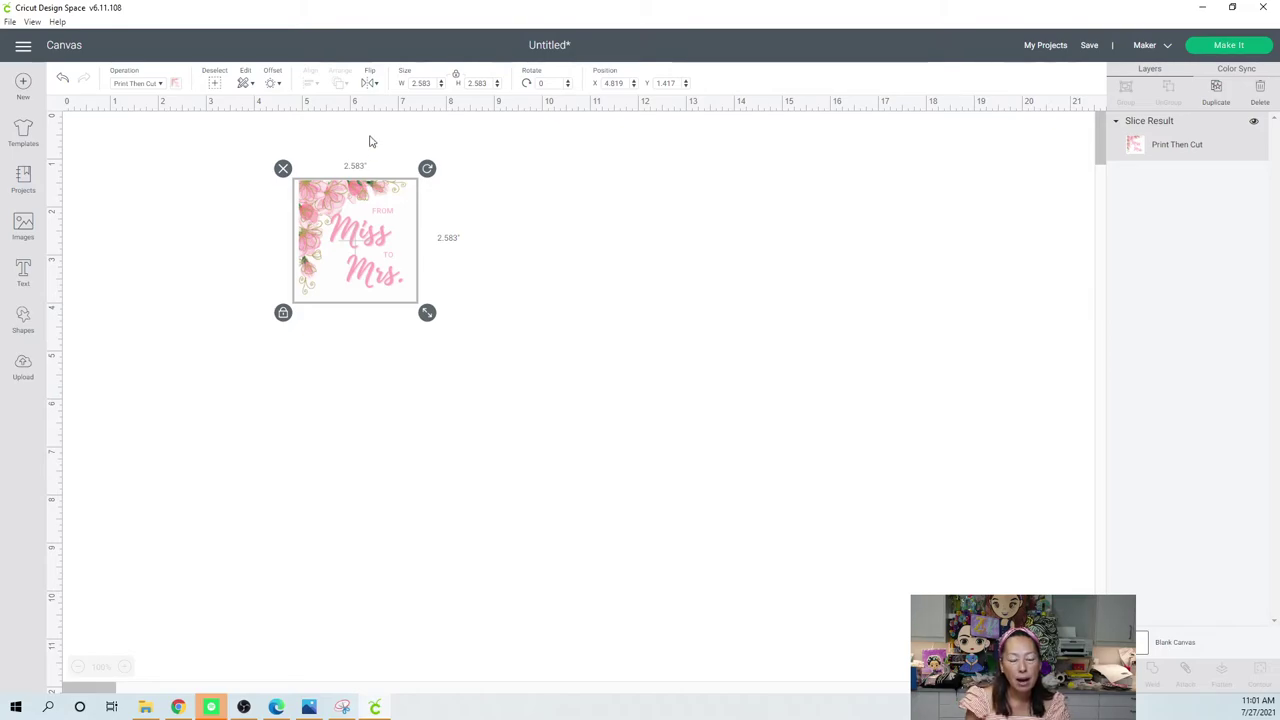
left_click(418, 83)
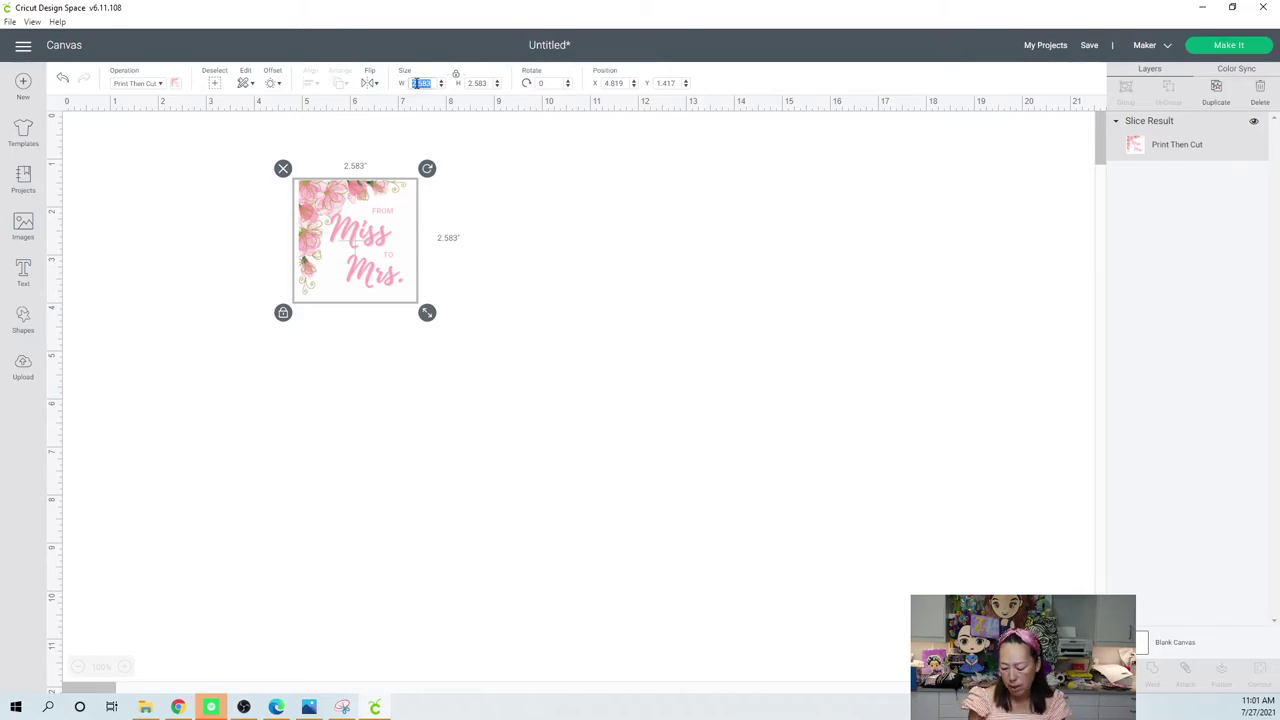
key("Tab")
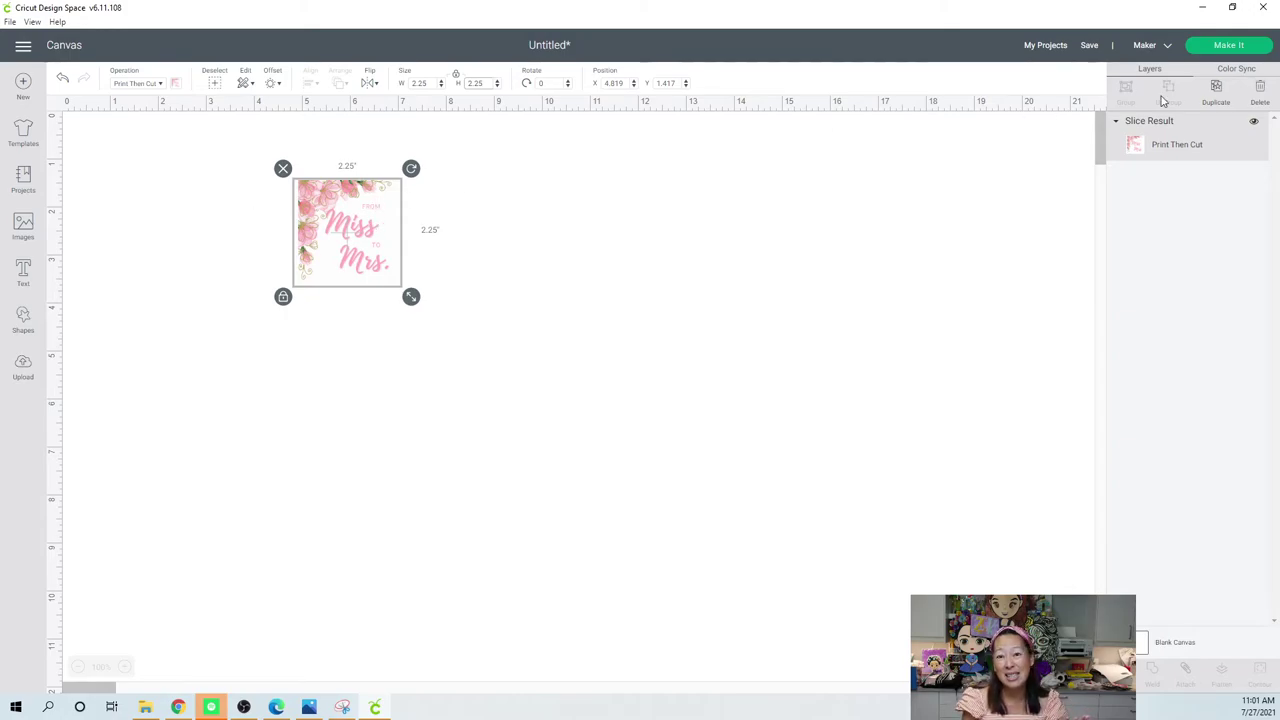
- Preview the label on the cutting mat and try applying a different number of project copies
left_click(1238, 47)
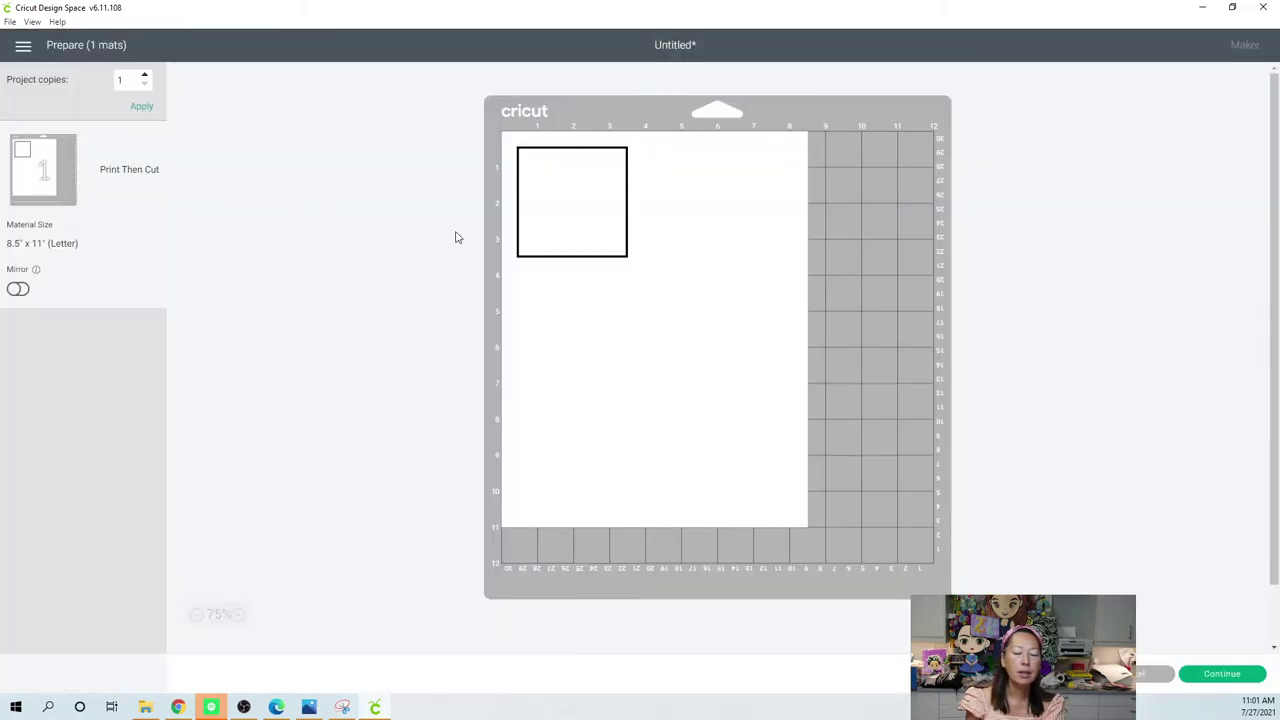
left_click(138, 80)
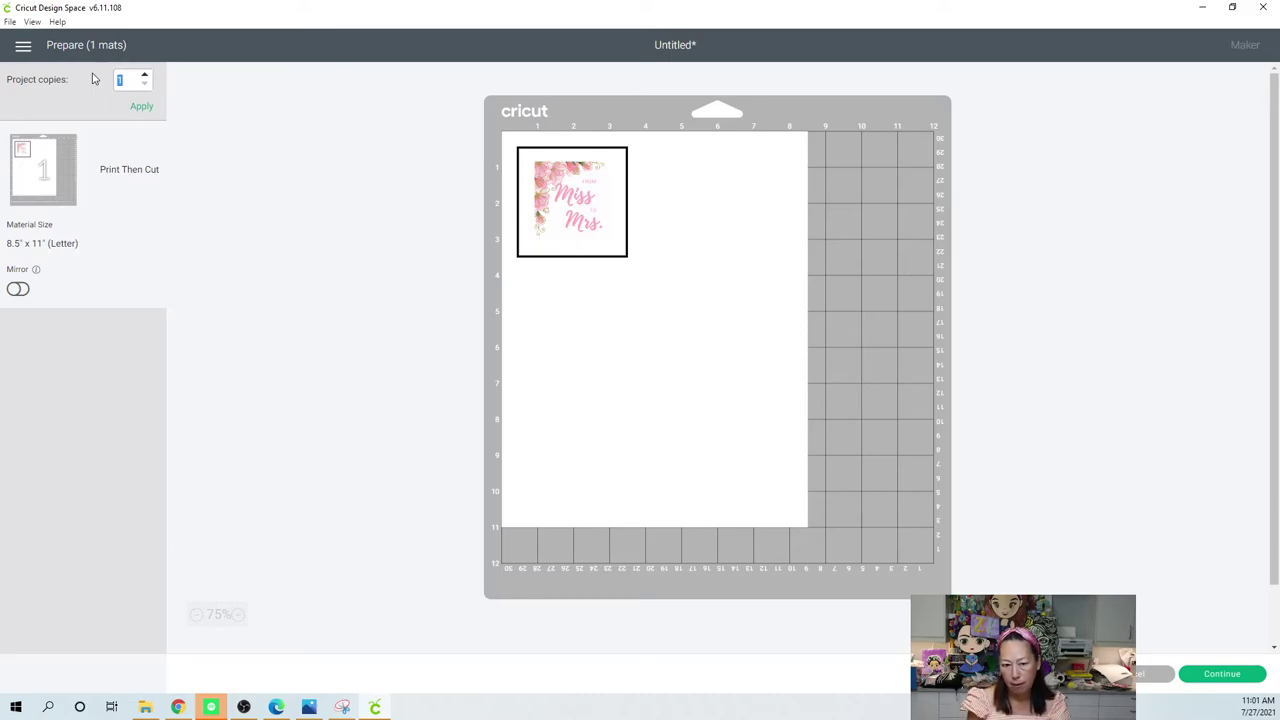
left_click(142, 107)
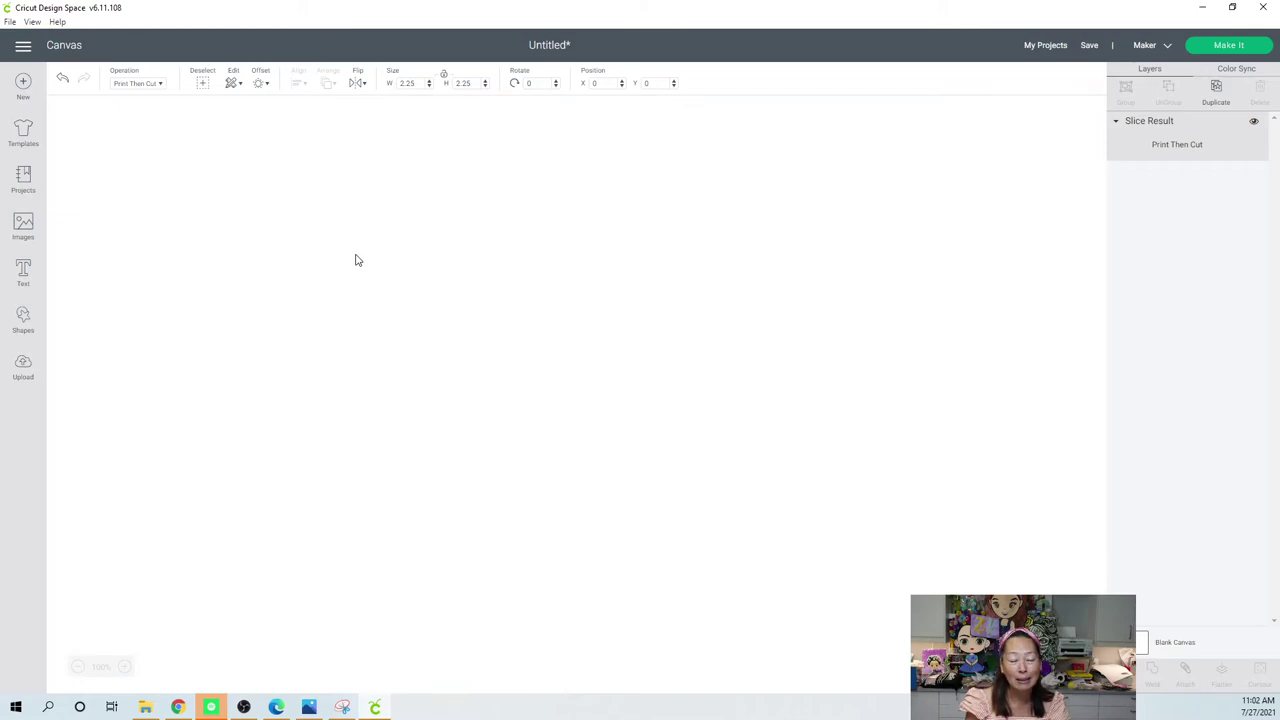
- Add a square and place it beside the label at about X 9.35, Y 1.17 inches
left_click(26, 320)
left_click(78, 234)
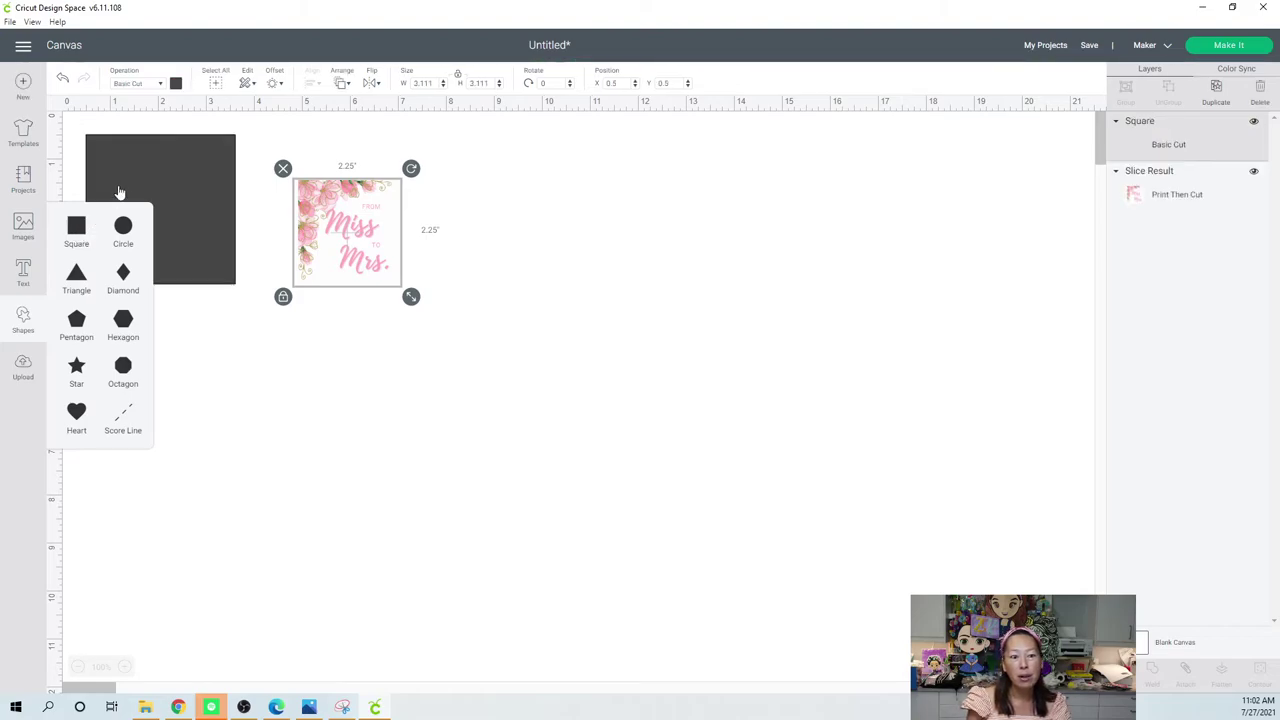
left_click_drag(174, 160, 598, 193)
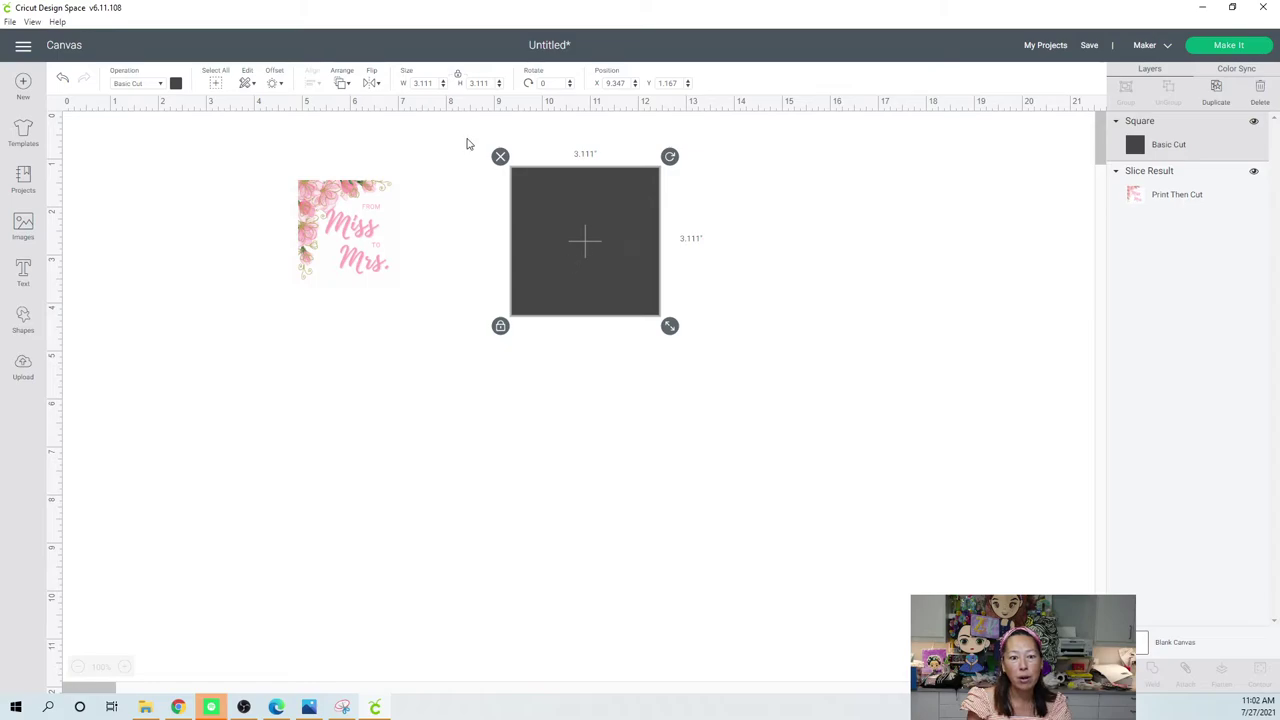
- Unlock the square's proportions and resize it to 6.75 inches wide by 9.25 inches high
left_click(457, 77)
double_click(425, 83)
type("5")
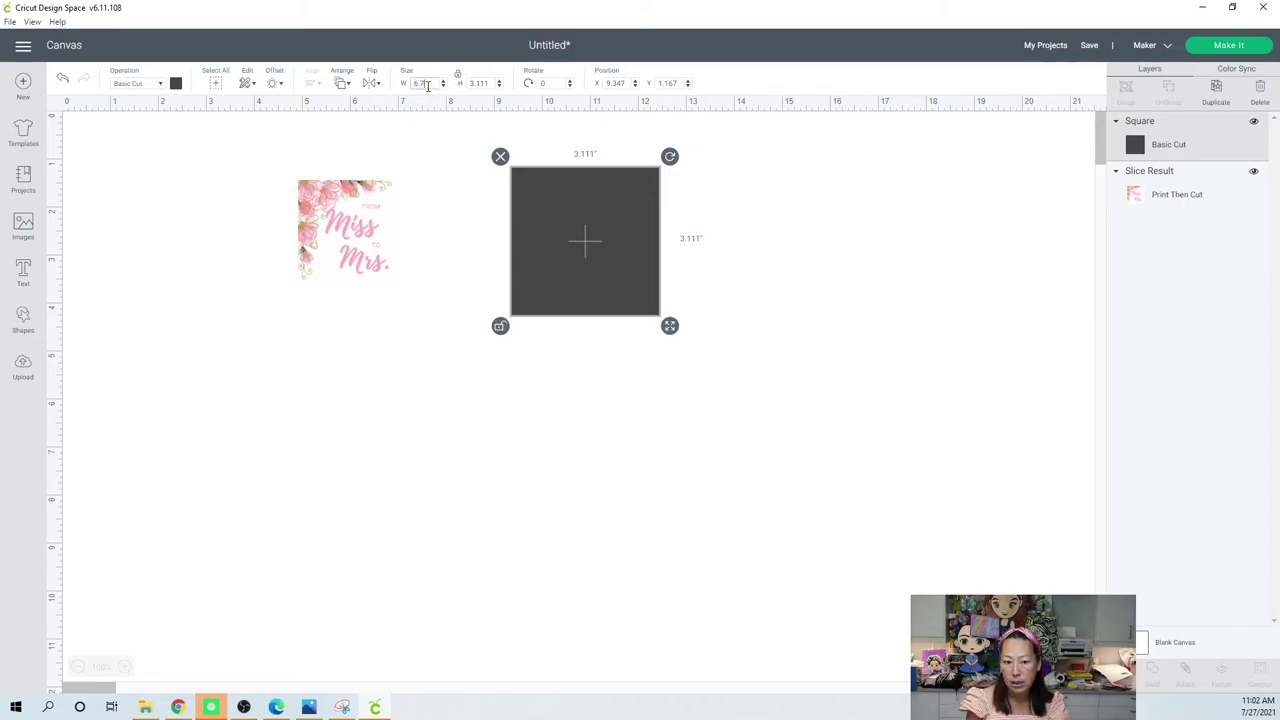
type(".75")
key("Tab")
type("924")
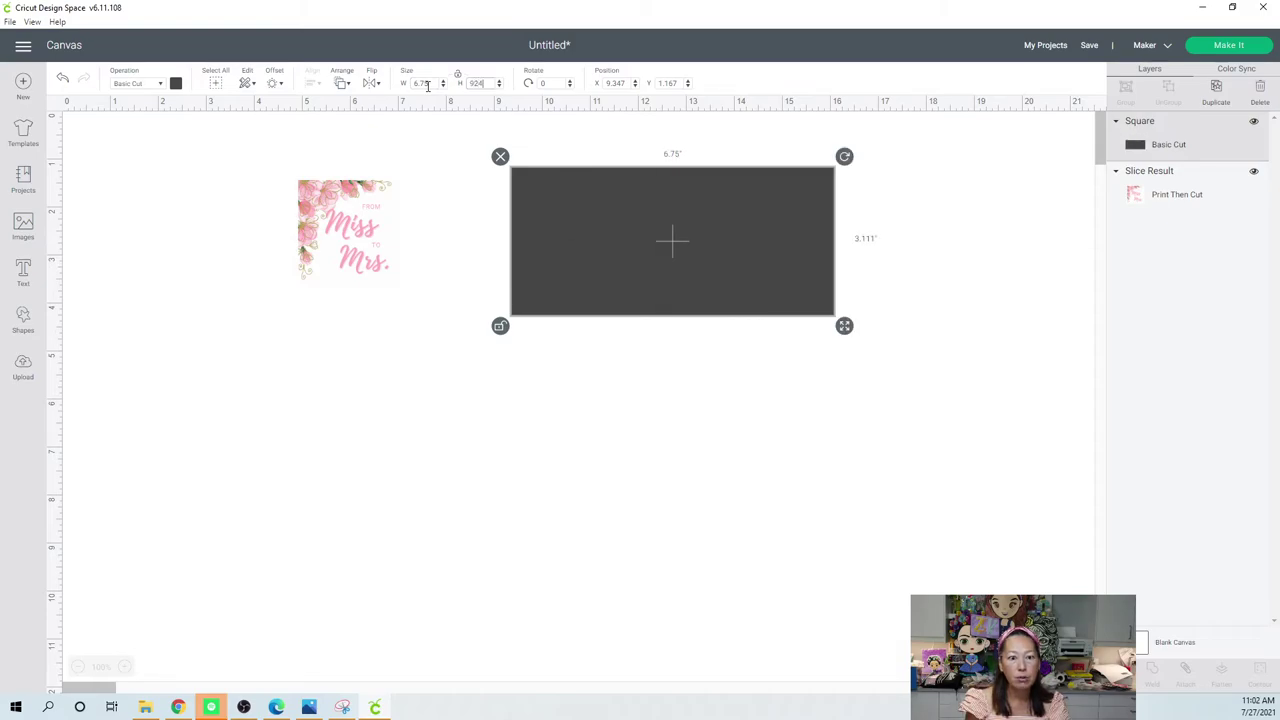
key("BackSpace")
key("BackSpace")
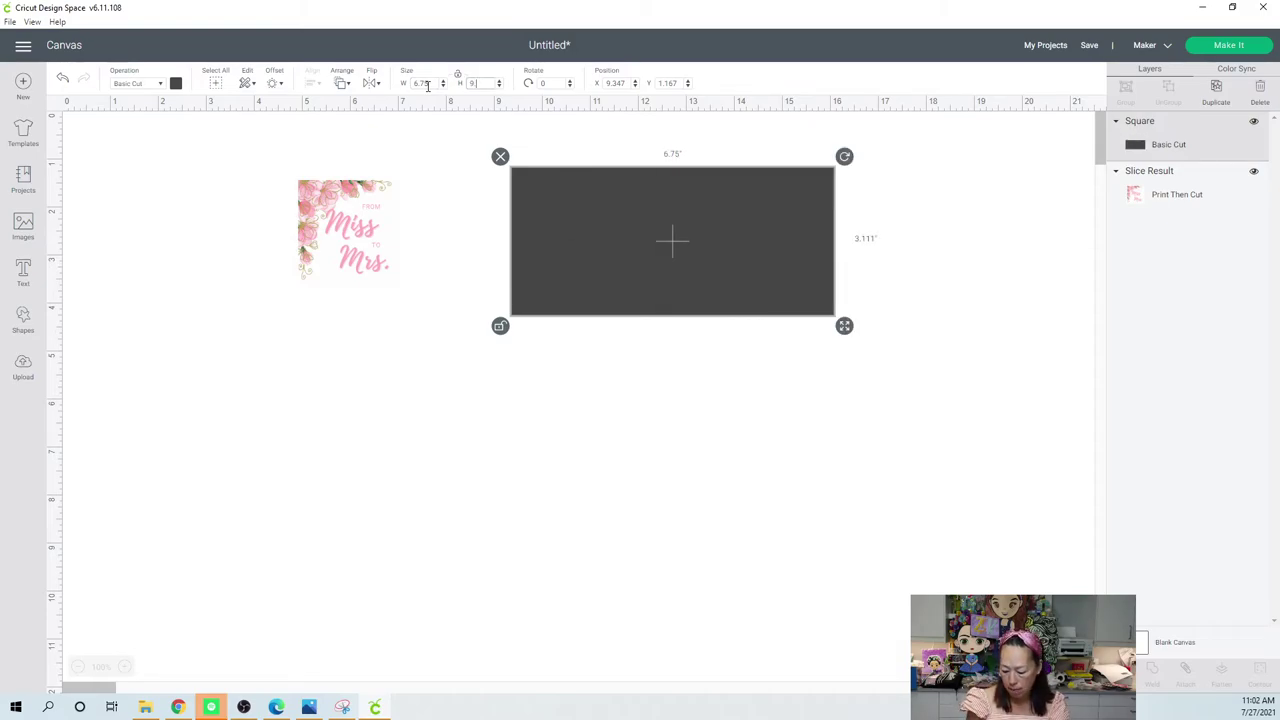
type(".25")
key("Tab")
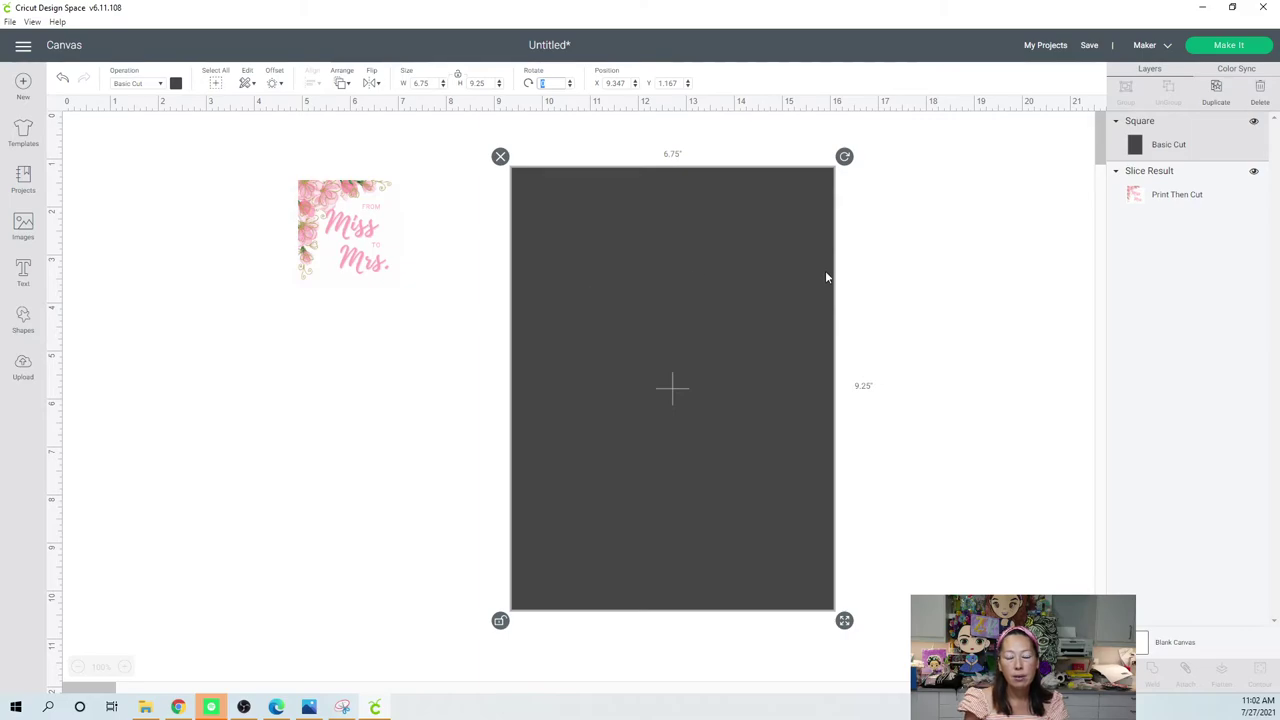
- Bring the label to the front and place it inside the rectangle's top-left corner at about X 9.42, Y 1.32 inches
left_click(310, 208)
left_click_drag(310, 208, 527, 197)
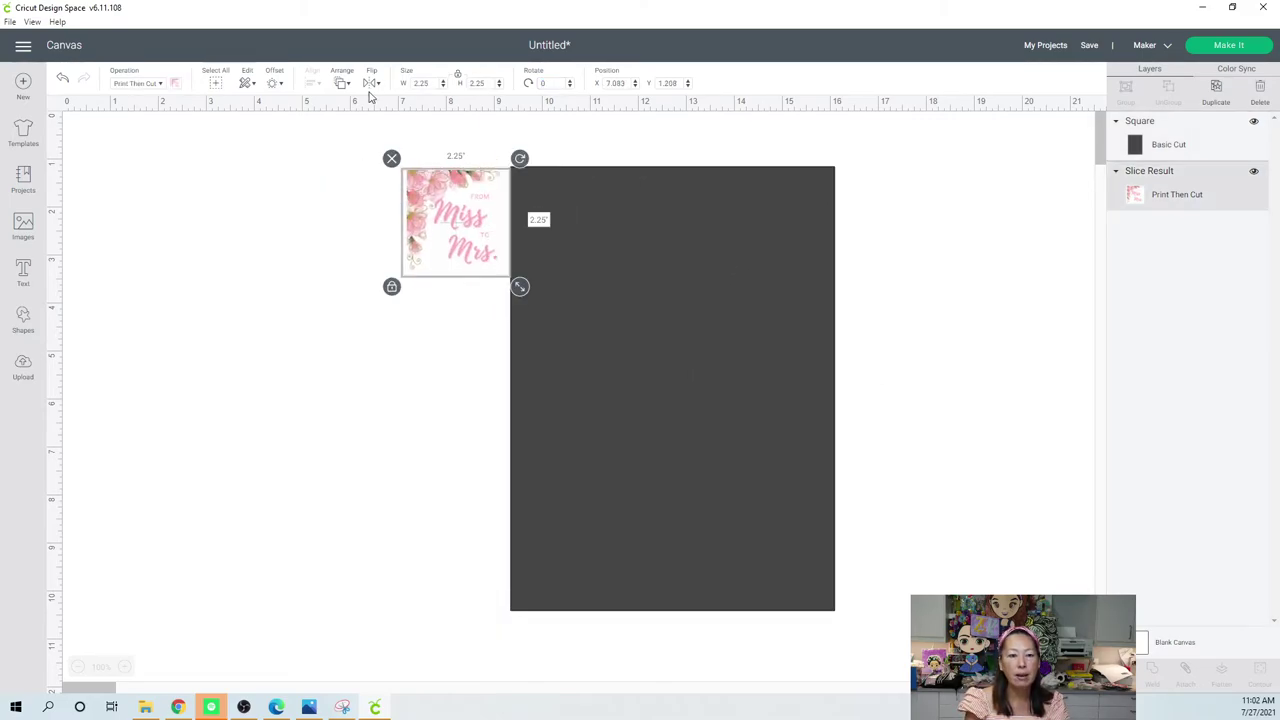
left_click(343, 84)
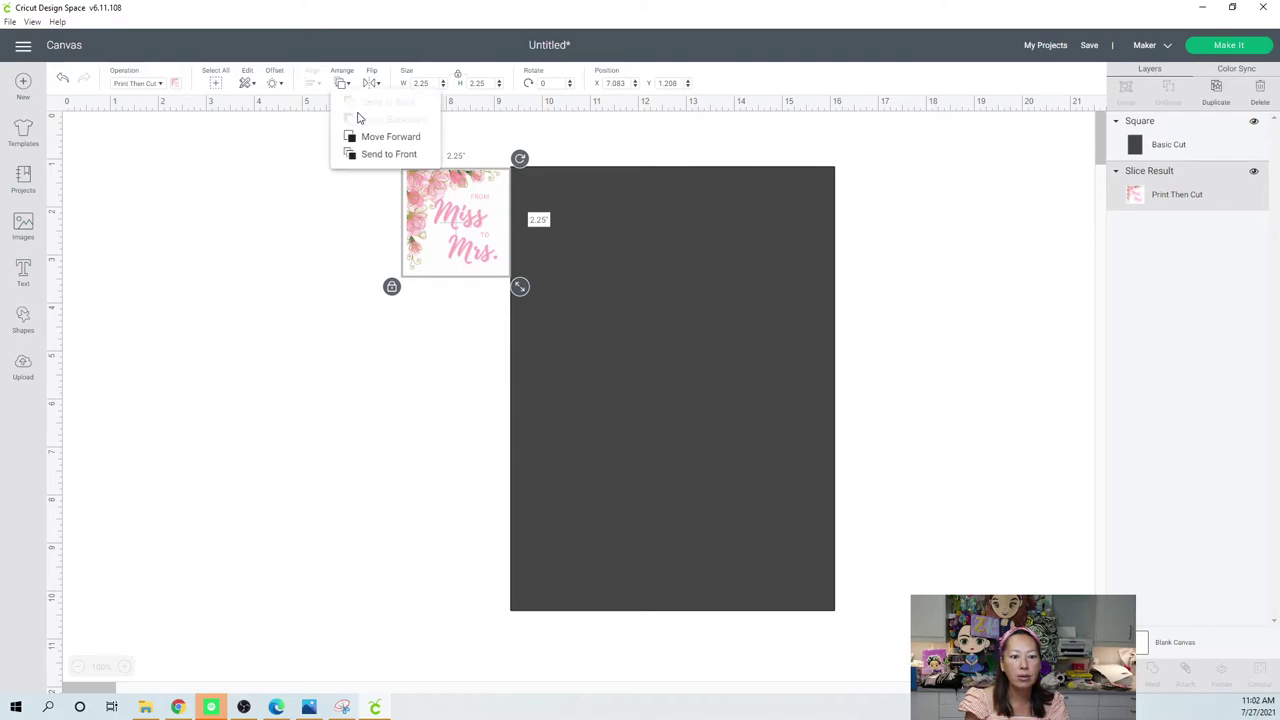
left_click(362, 152)
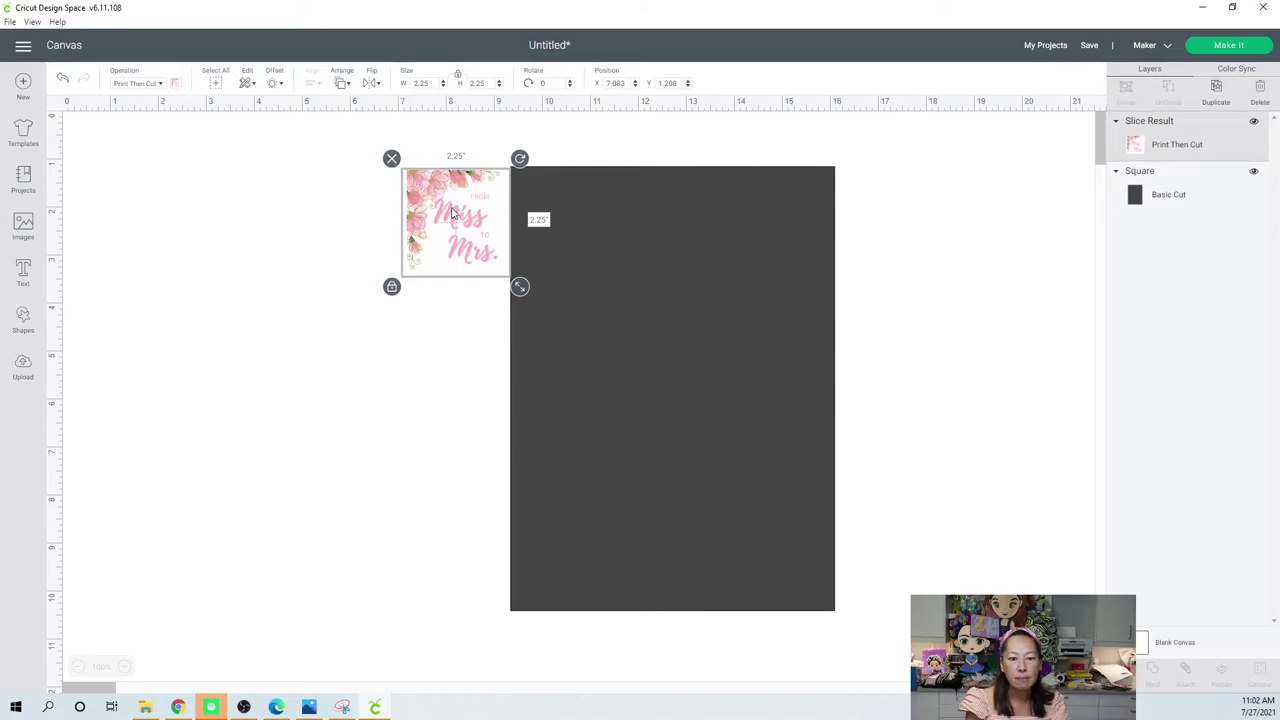
left_click_drag(453, 212, 565, 218)
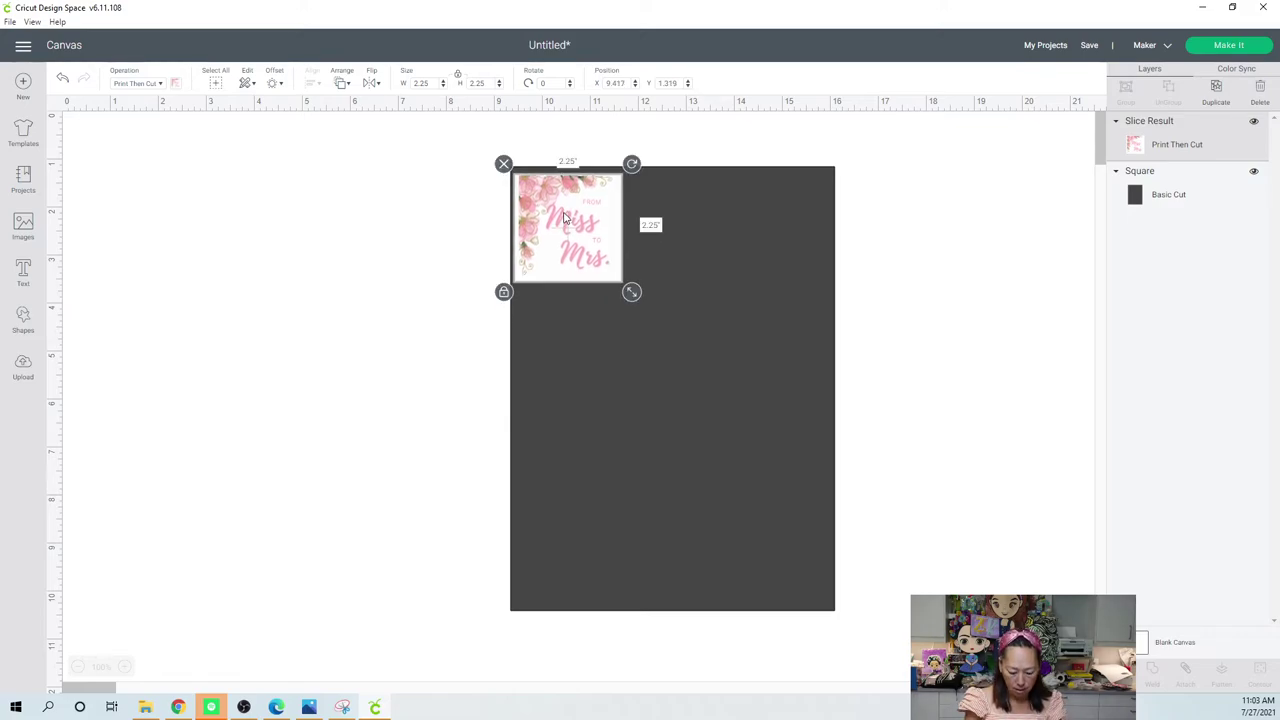
- Make two more copies of the label and line them up beside the first in a row across the rectangle
key("ctrl+d")
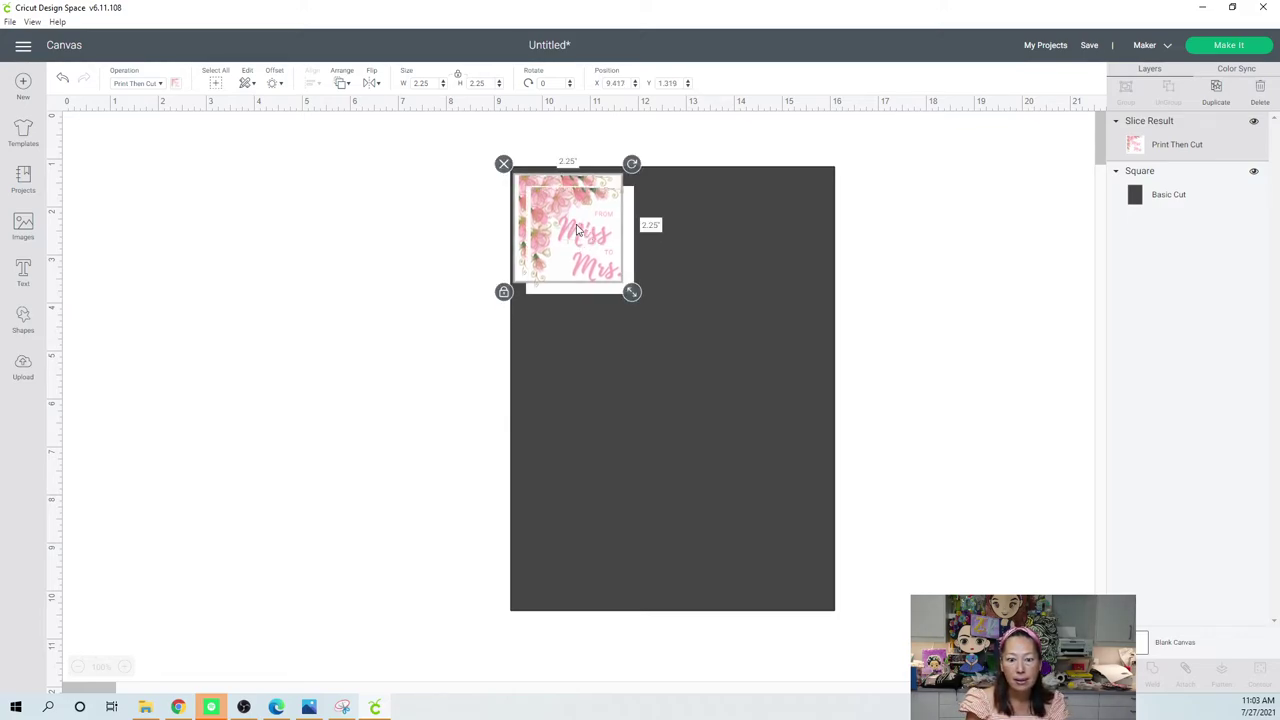
left_click_drag(566, 216, 676, 218)
key("ctrl+z")
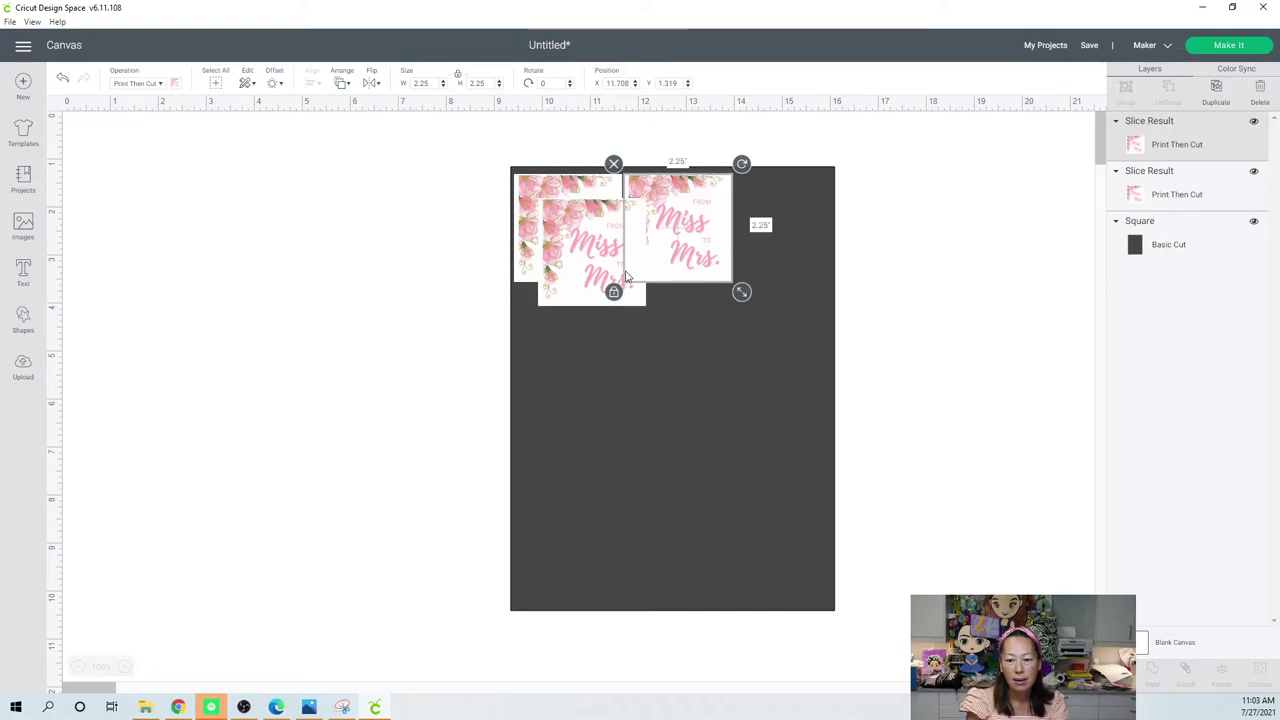
key("ctrl+v")
left_click_drag(589, 253, 788, 231)
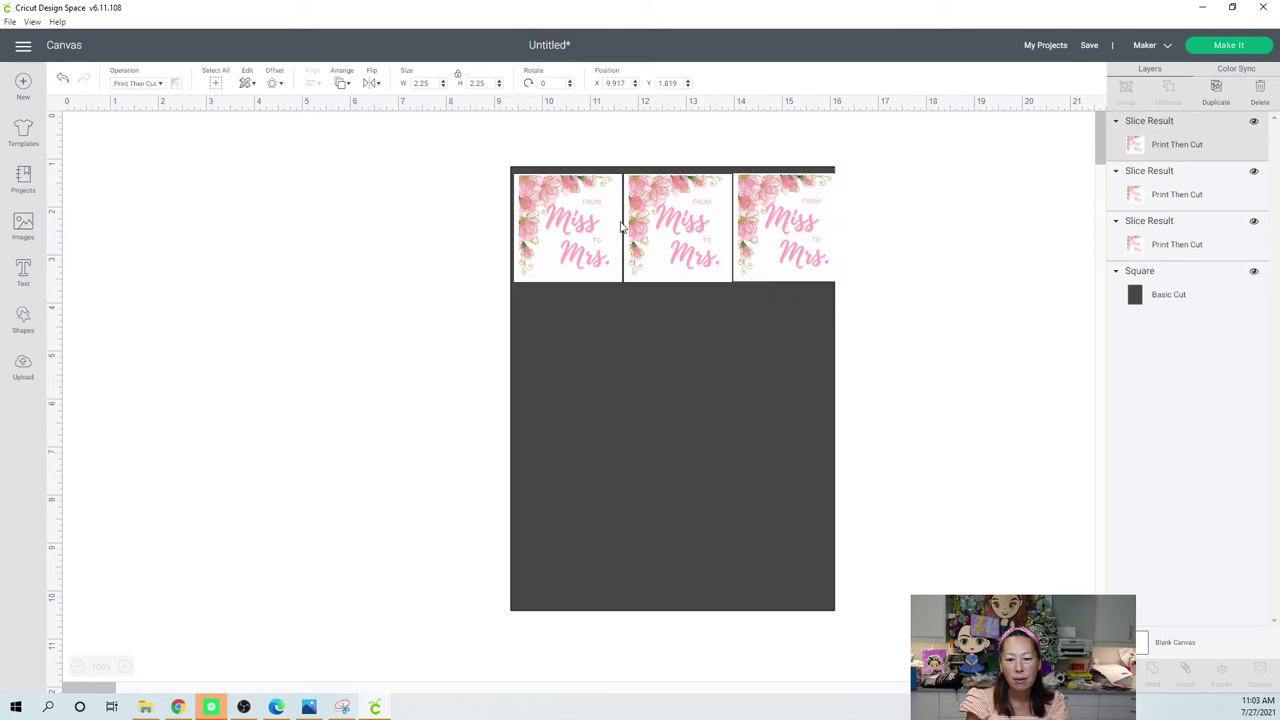
- Shift the first and second labels slightly closer to the rectangle's top-left corner
left_click(567, 225)
left_click_drag(567, 225, 565, 220)
left_click_drag(676, 208, 675, 203)
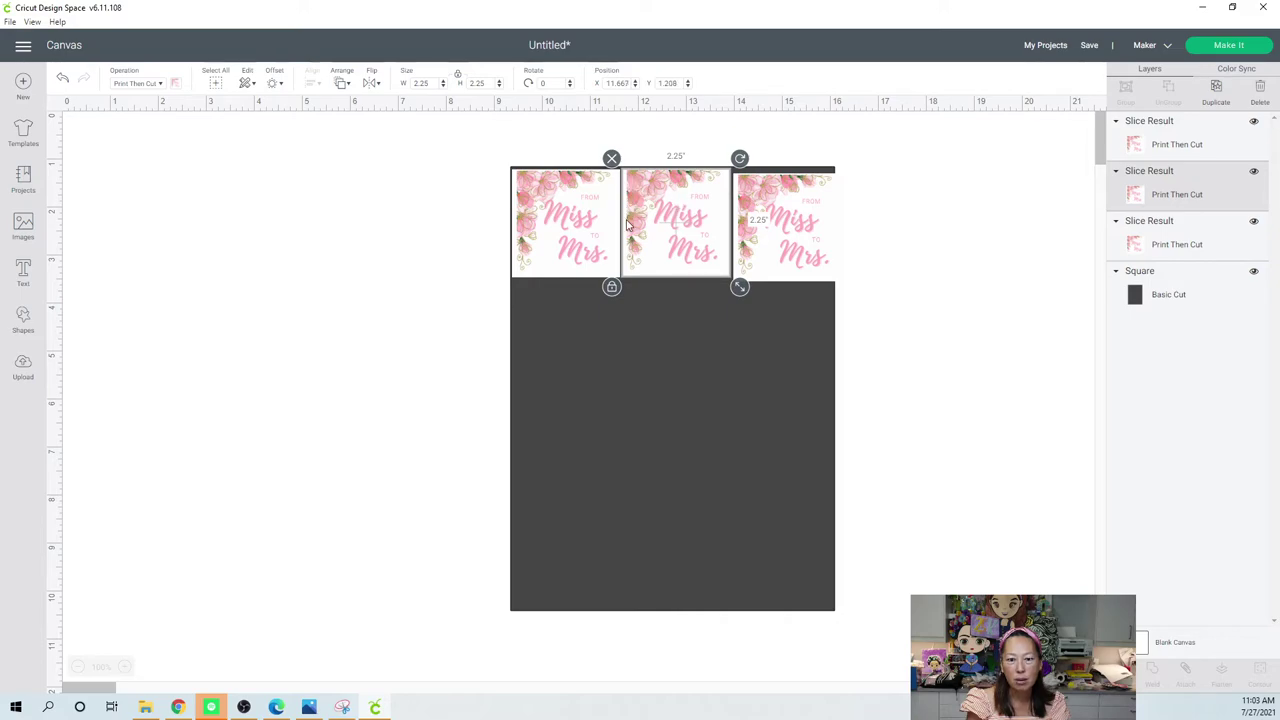
- Move the third label off the rectangle, add a square, and position it to overlap the label's left margin
left_click_drag(762, 215, 336, 374)
left_click(28, 320)
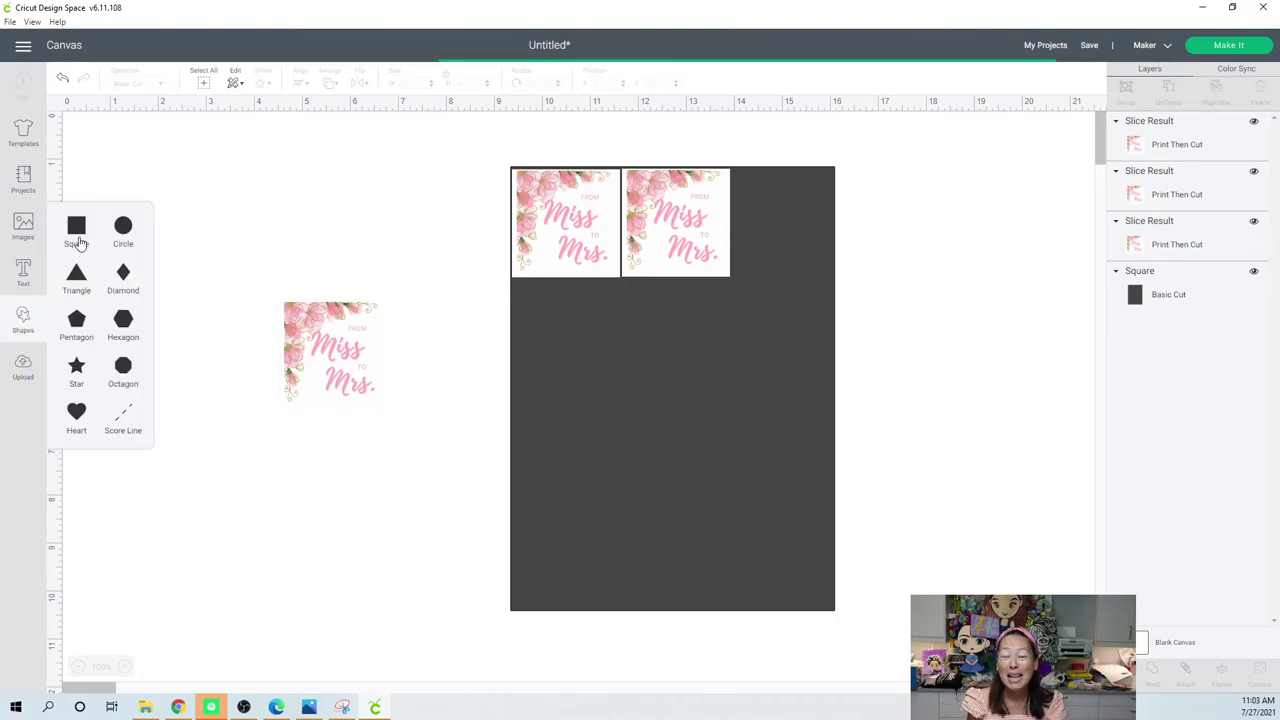
left_click_drag(188, 206, 216, 339)
left_click_drag(214, 338, 220, 340)
- Slice the label's left margin with the overlapping square and move the trimmed label to about X 5.24, Y 0.94 inches
left_click_drag(385, 501, 242, 331)
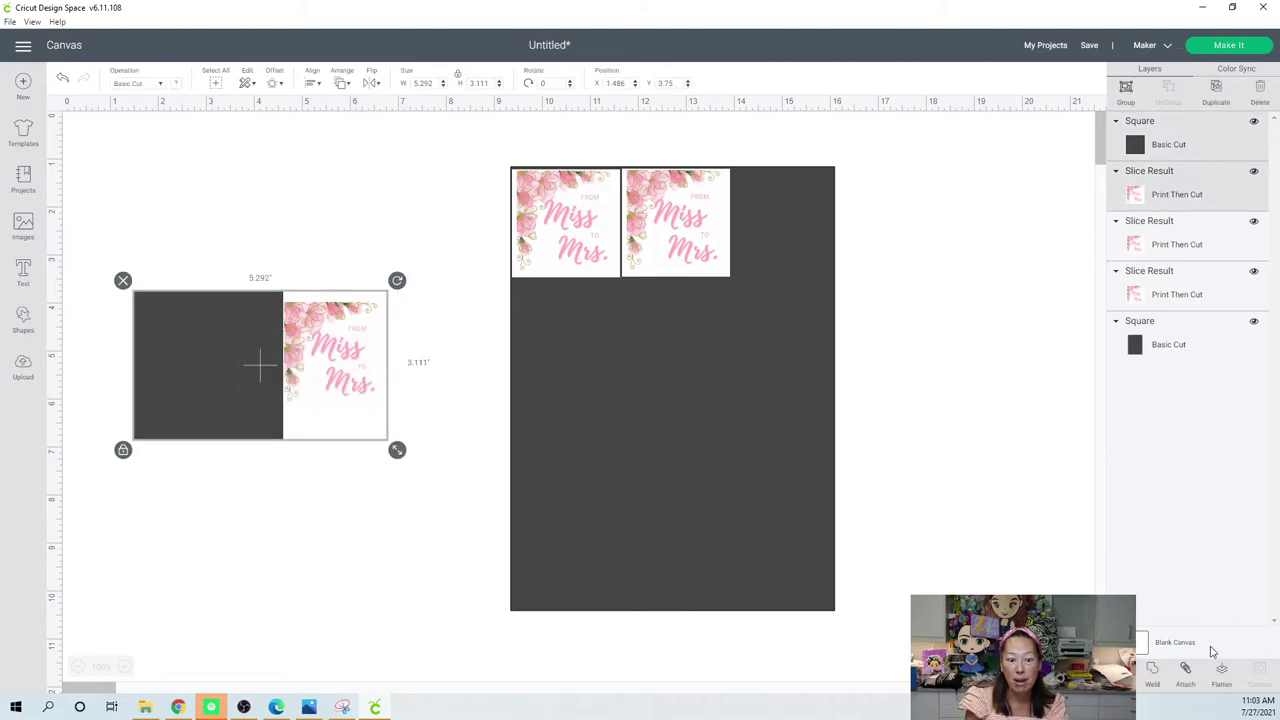
left_click(450, 390)
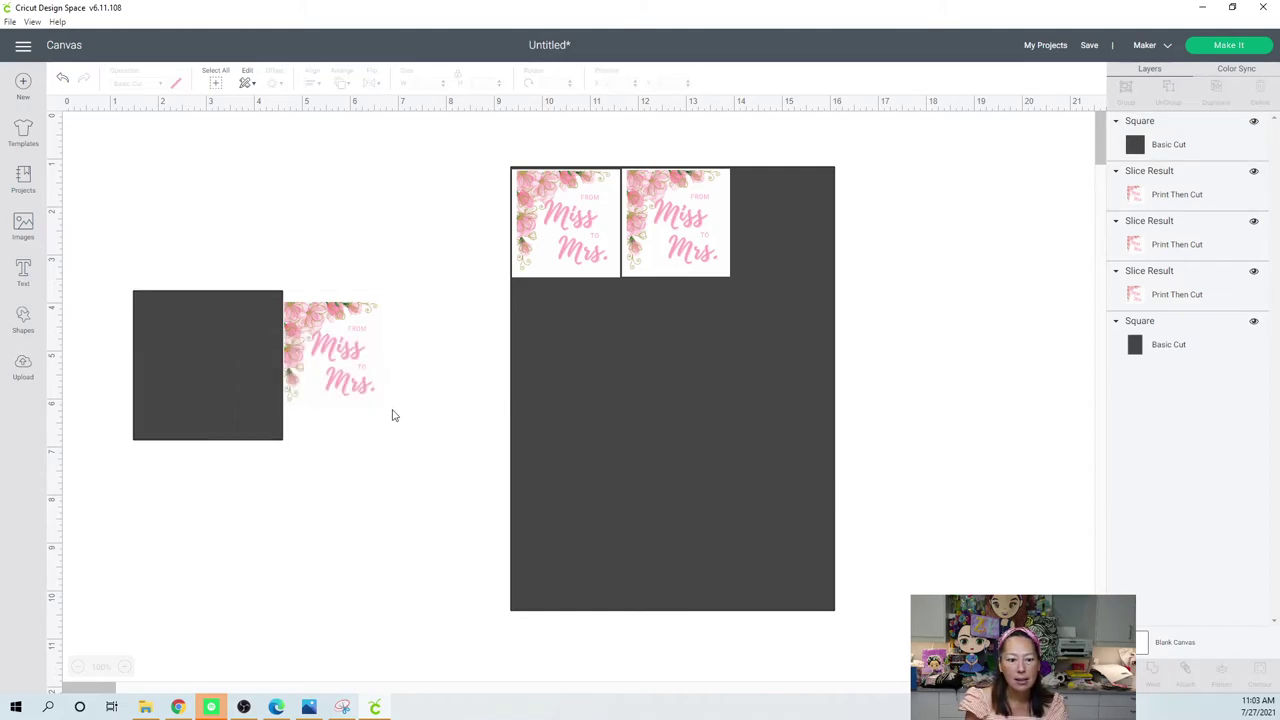
left_click_drag(320, 347, 376, 175)
left_click(345, 330)
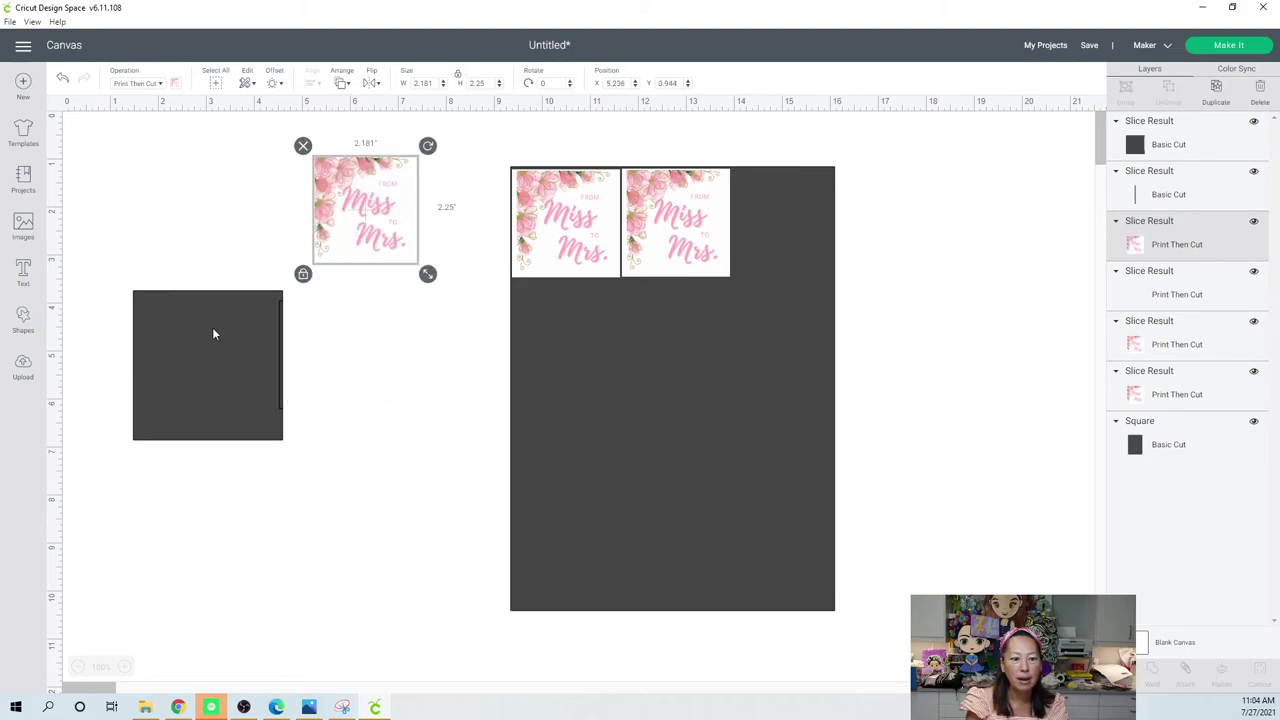
- Move the square over the right margin of the trimmed label and slice the two together
left_click(211, 331)
left_click_drag(200, 337, 474, 186)
left_click_drag(180, 190, 430, 226)
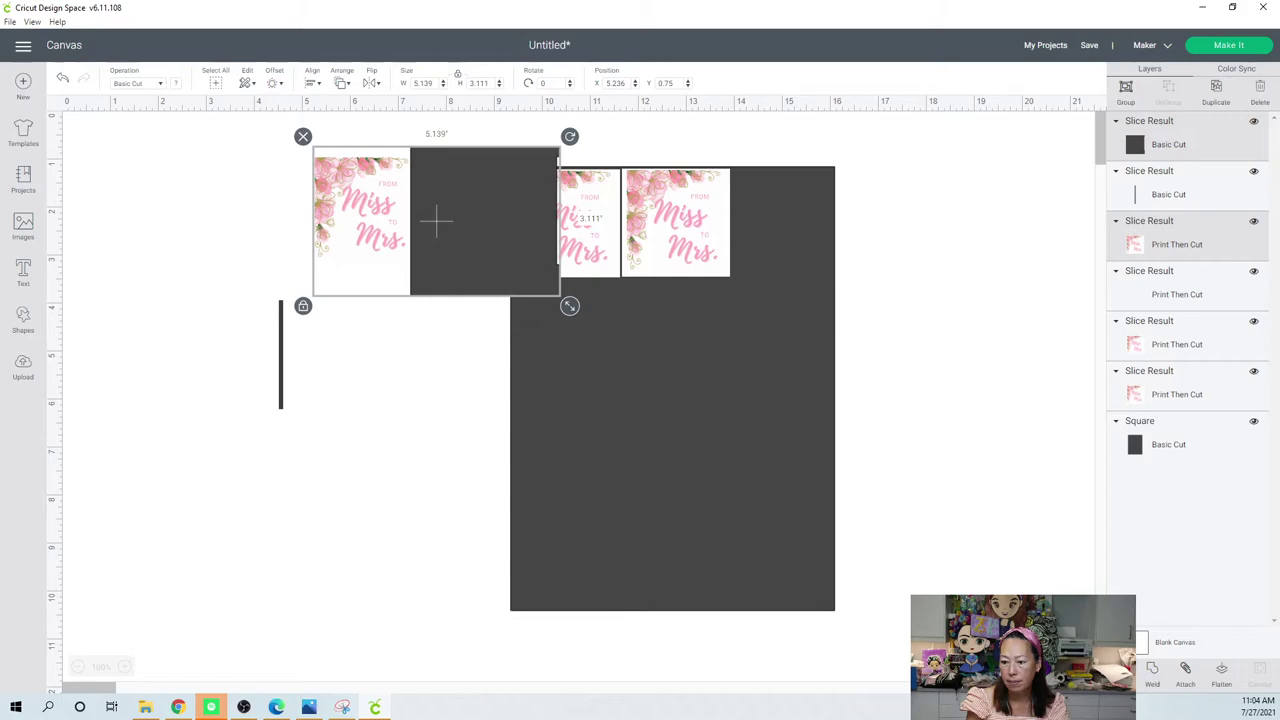
left_click(463, 335)
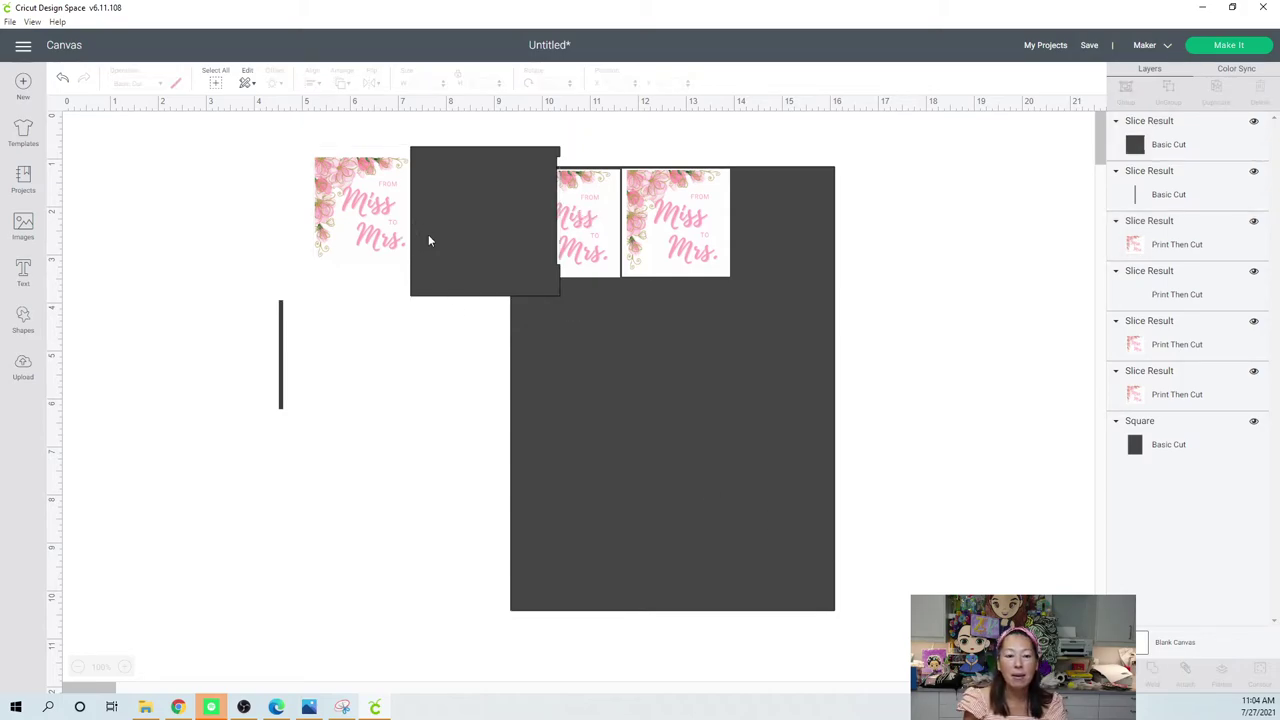
- Move the trimmed label to about X 4.03 inches and delete the square and the leftover slice strips
left_click(375, 200)
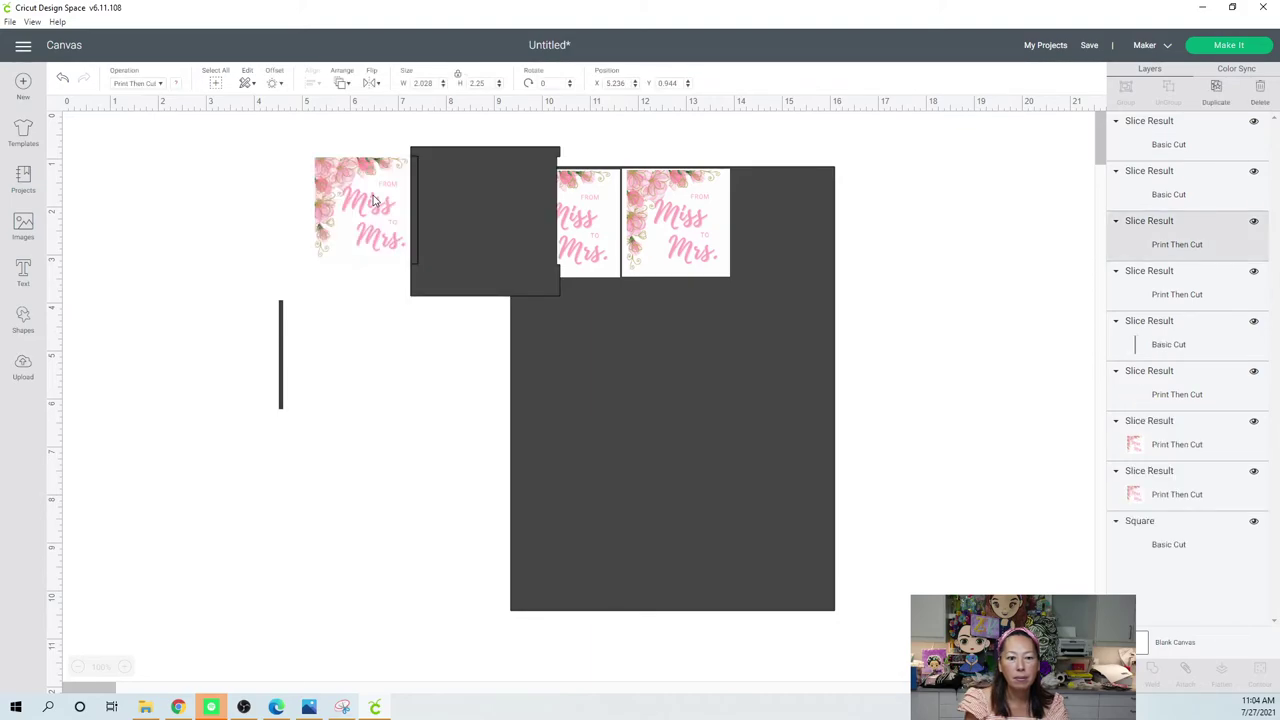
left_click_drag(375, 200, 317, 200)
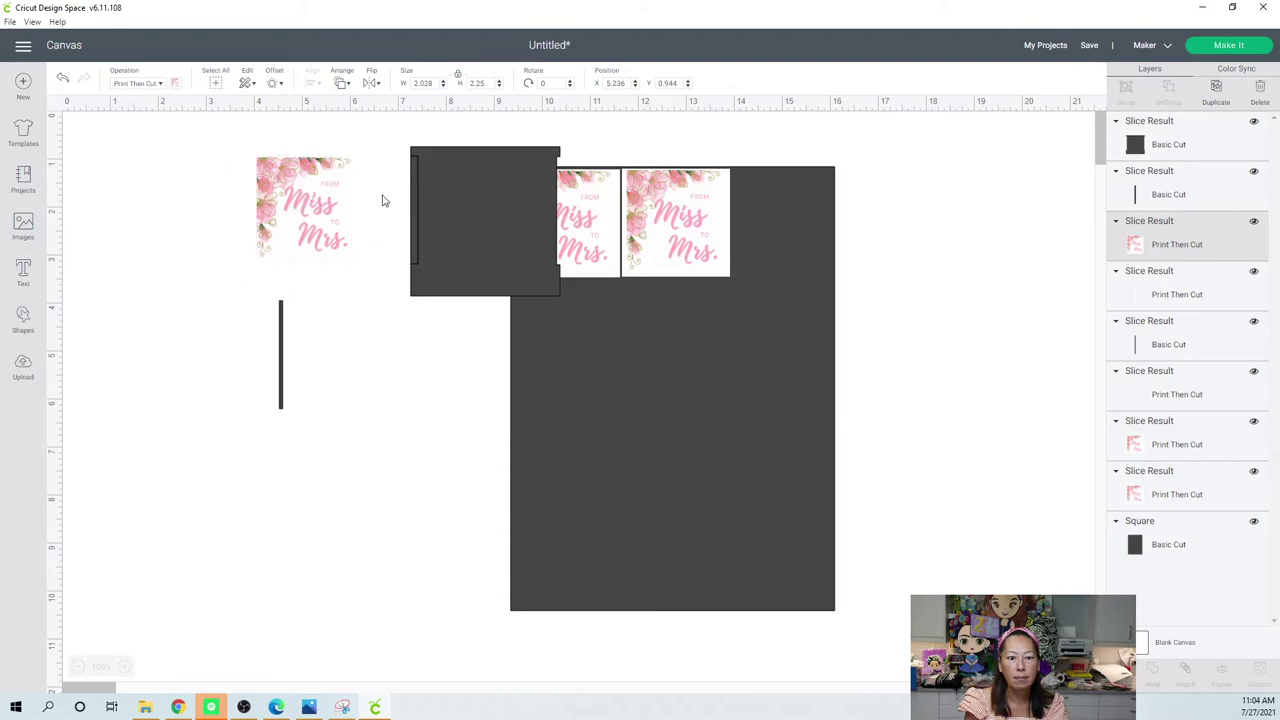
left_click_drag(399, 129, 447, 331)
key("Delete")
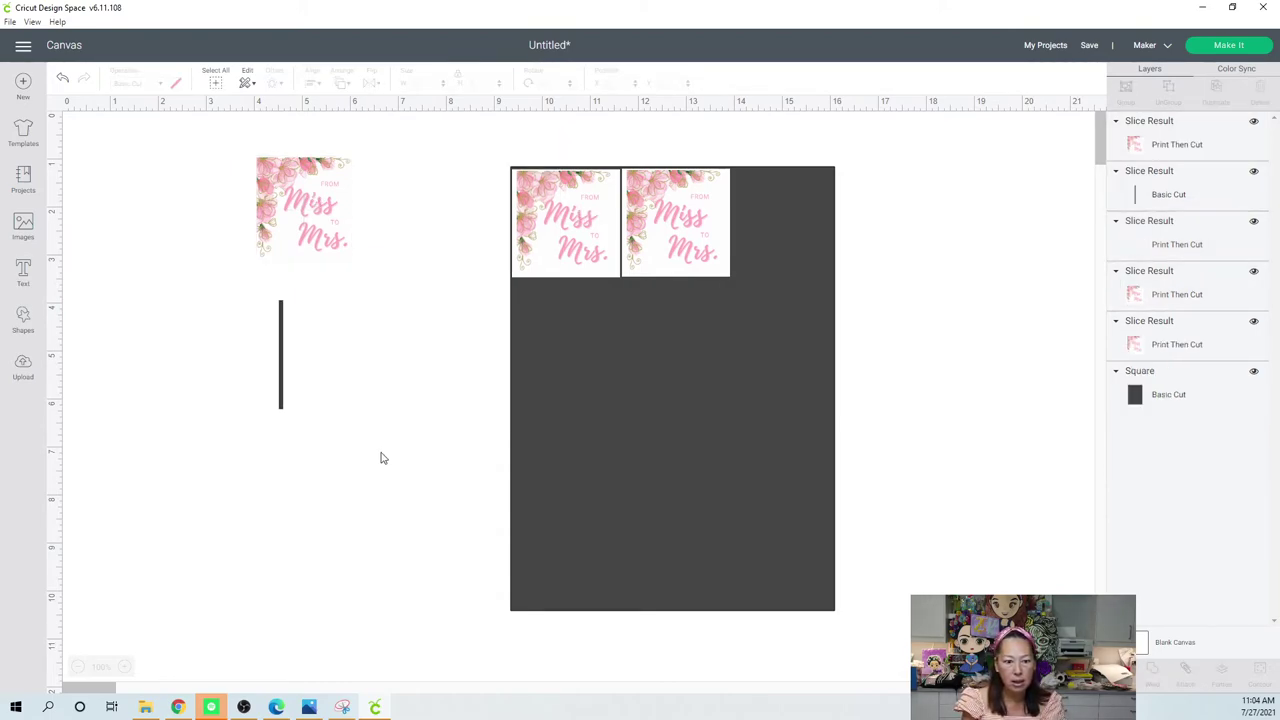
left_click(290, 345)
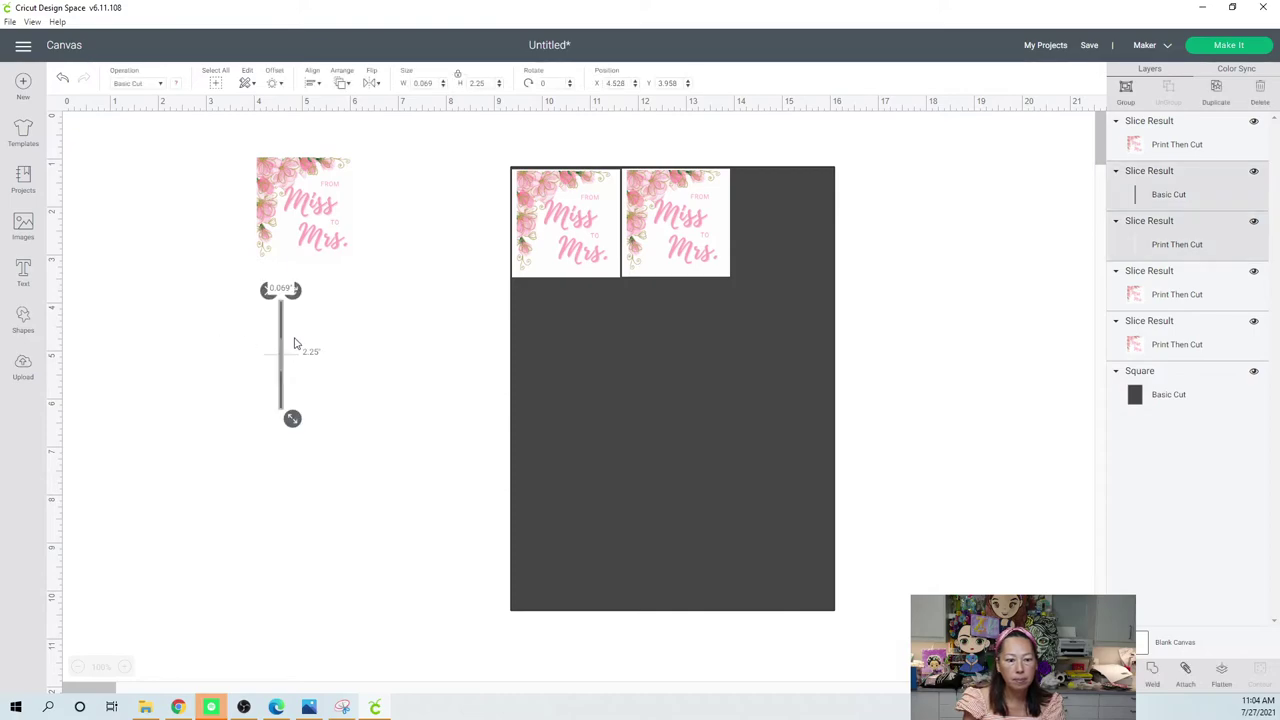
key("Delete")
- Delete the two untrimmed labels from the rectangle
left_click(585, 230)
key("Delete")
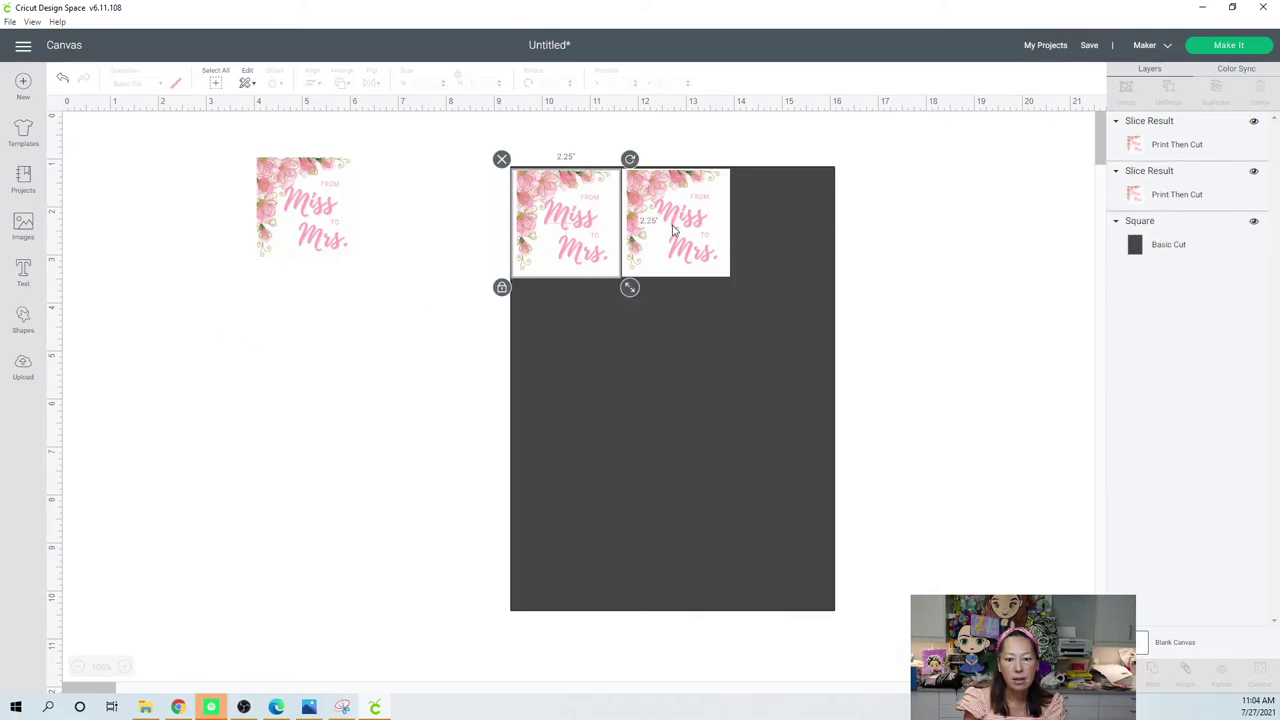
left_click(675, 230)
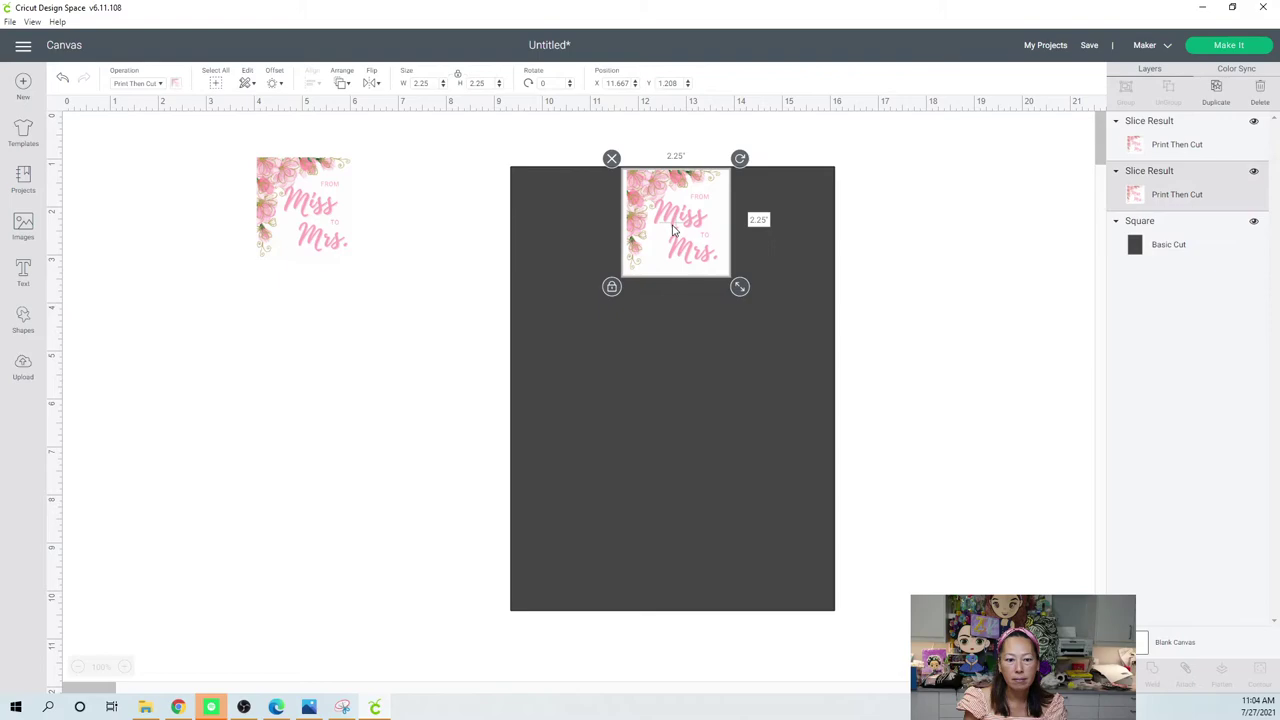
key("Delete")
- Place the trimmed label in the rectangle's top-left corner and position a duplicate beside it at about X 11.56, Y 1.26 inches
left_click(325, 212)
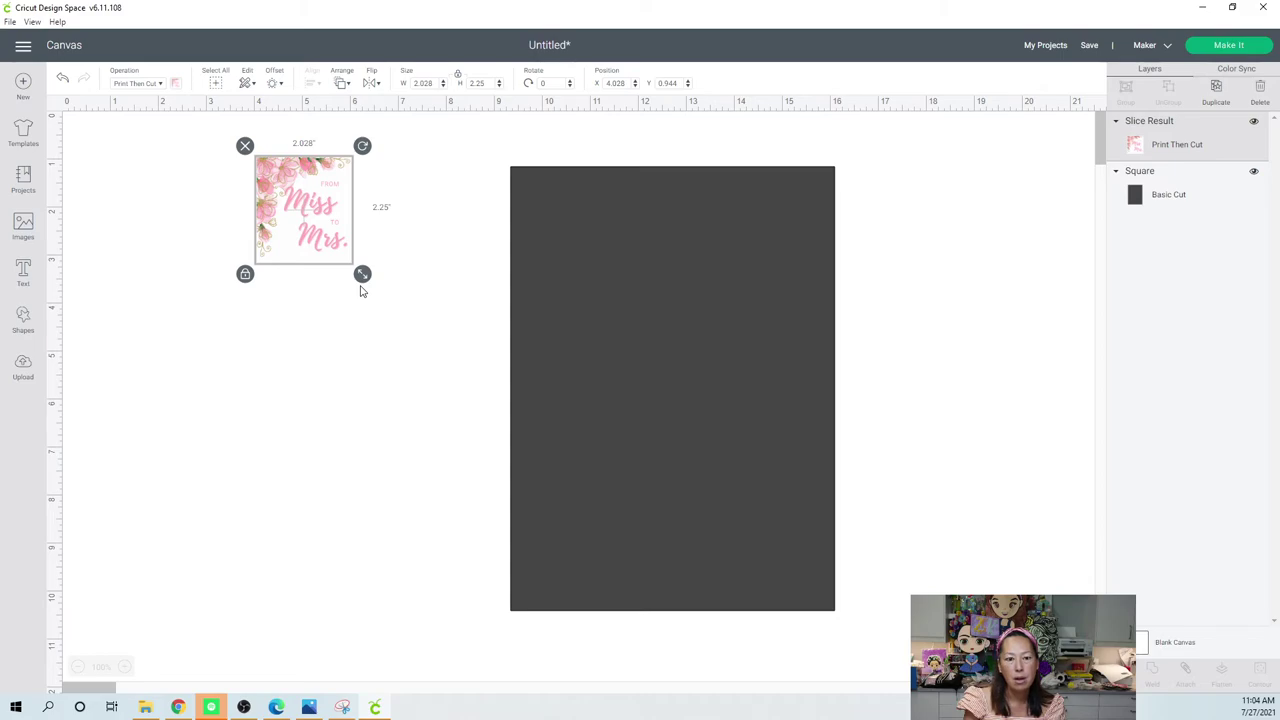
left_click_drag(290, 193, 547, 208)
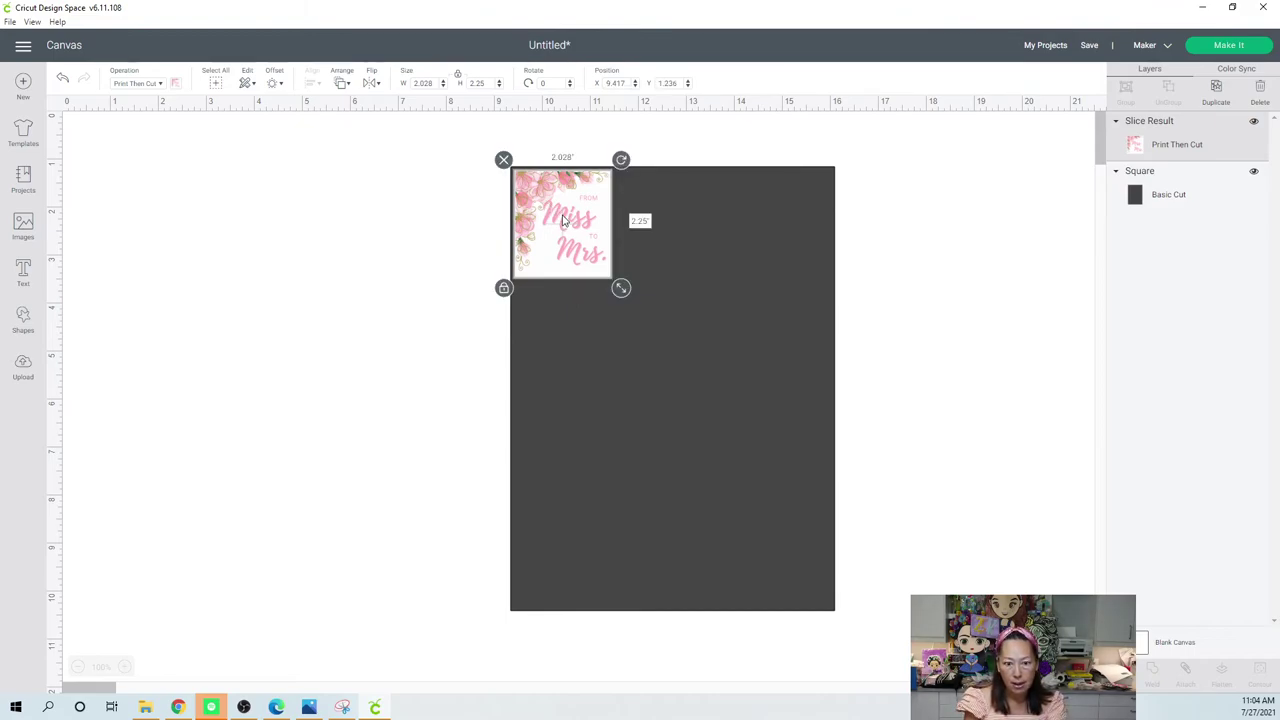
key("ctrl+d")
left_click_drag(590, 222, 654, 208)
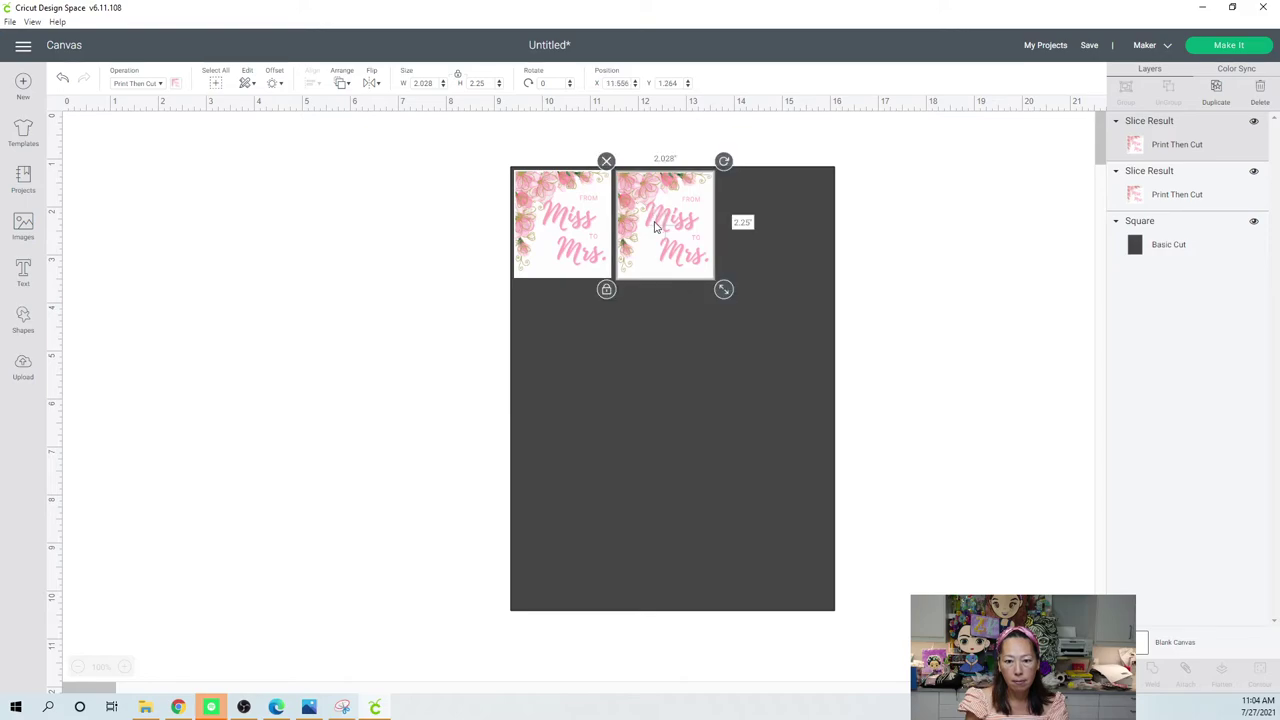
- Place a third label copy beside the second at about X 13.72, Y 1.26 inches and enlarge the three-label row to about 6.6 inches wide
key("ctrl+d")
left_click_drag(605, 245, 790, 224)
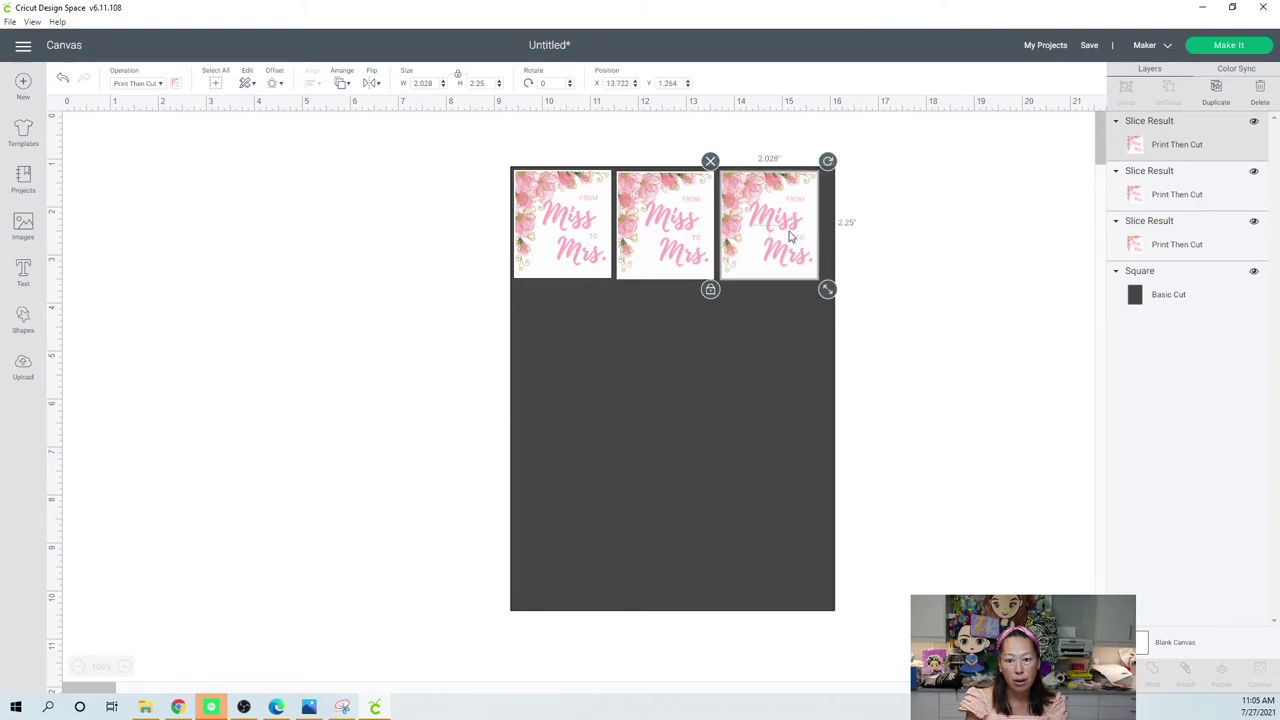
left_click(630, 235, "shift")
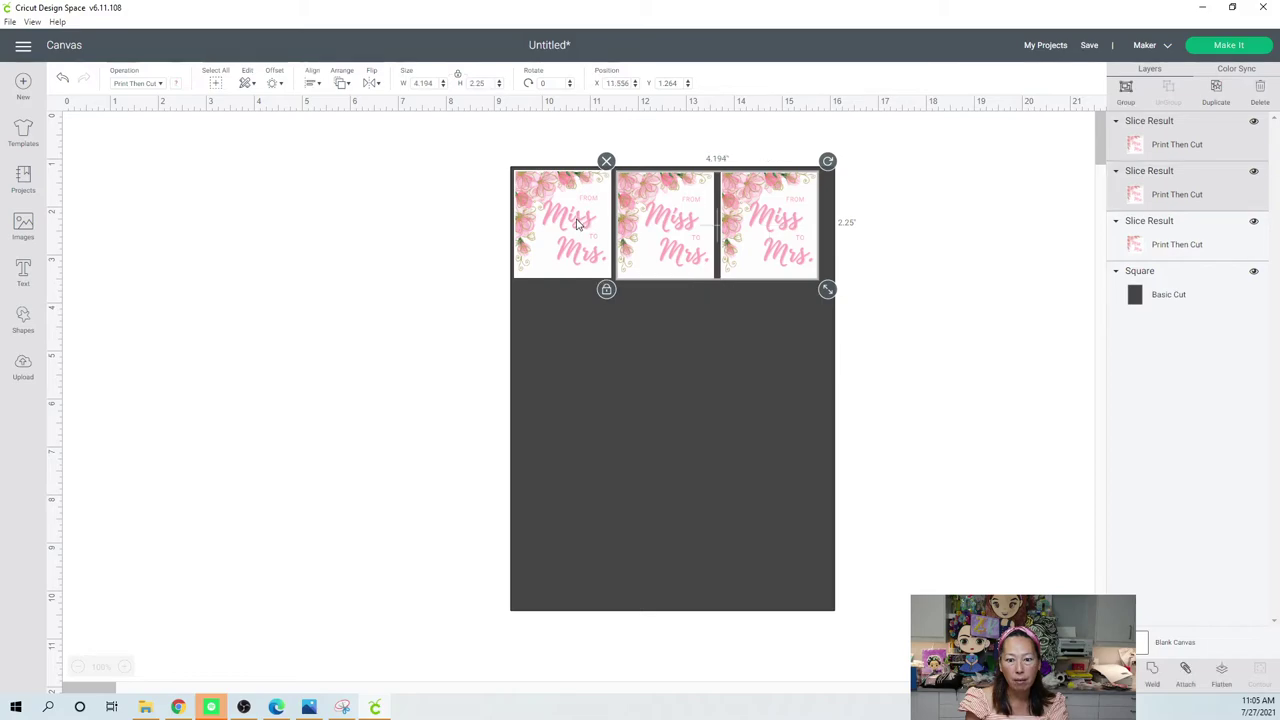
left_click(605, 240, "shift")
left_click_drag(826, 290, 838, 294)
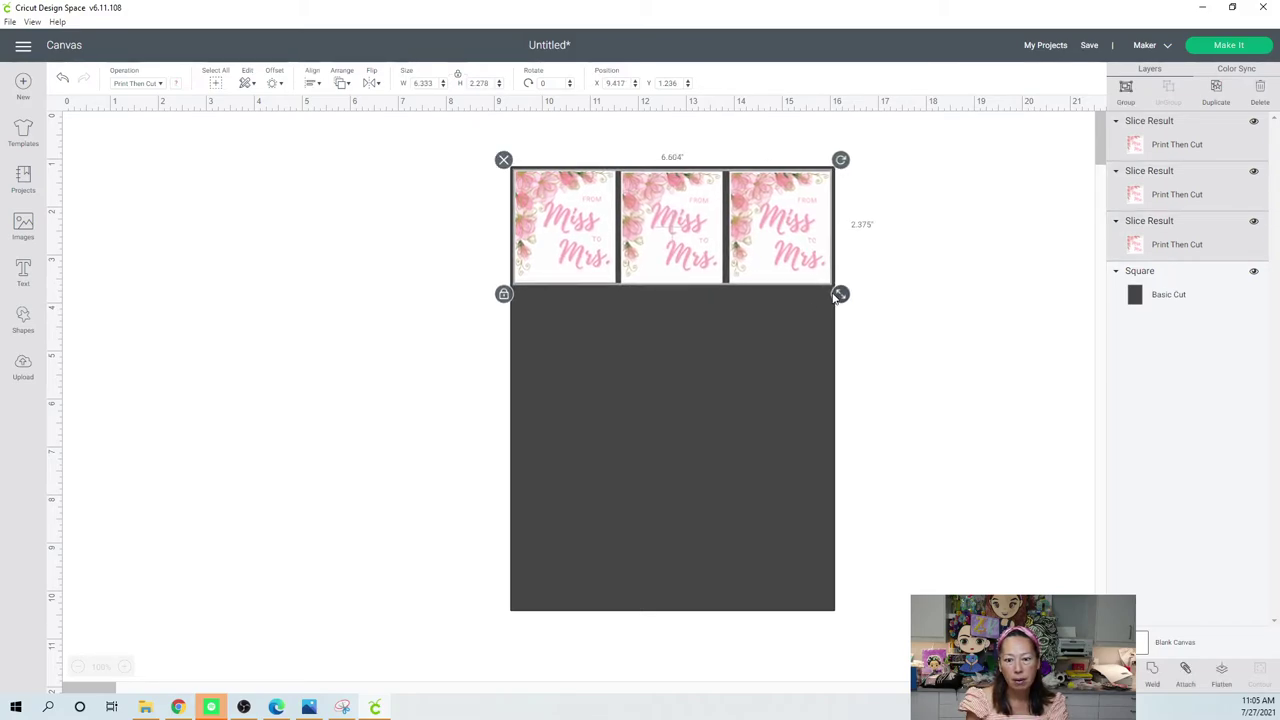
left_click(892, 367)
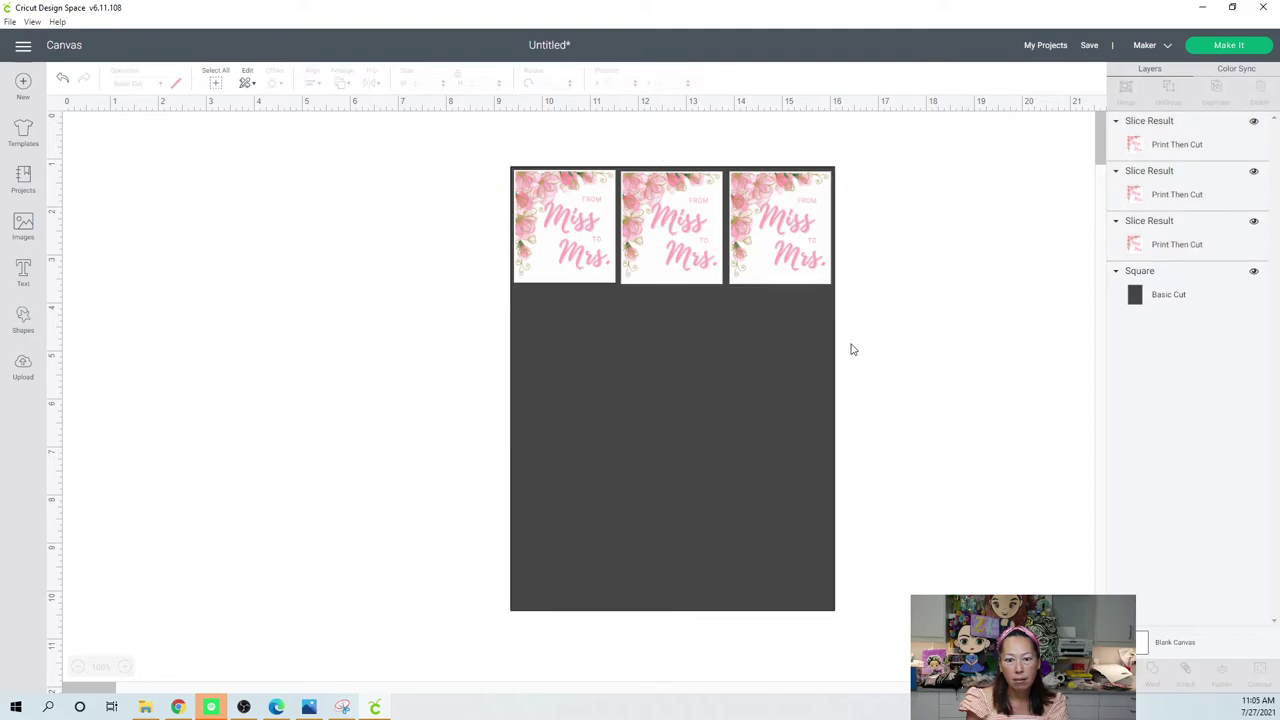
- Move the rectangle clear of the labels to align all three by their top edges, and return the rectangle behind the row
left_click(672, 300)
left_click_drag(670, 256, 668, 252)
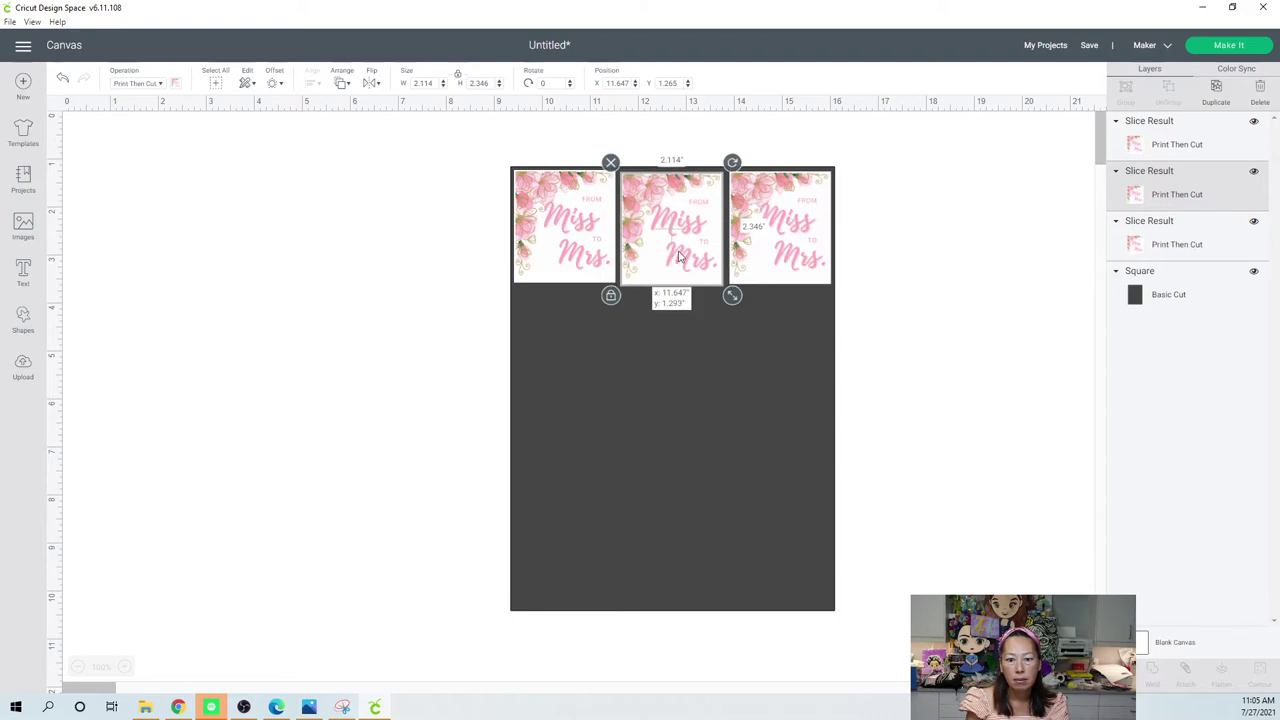
left_click(810, 304)
left_click_drag(812, 351, 846, 580)
left_click_drag(931, 207, 403, 117)
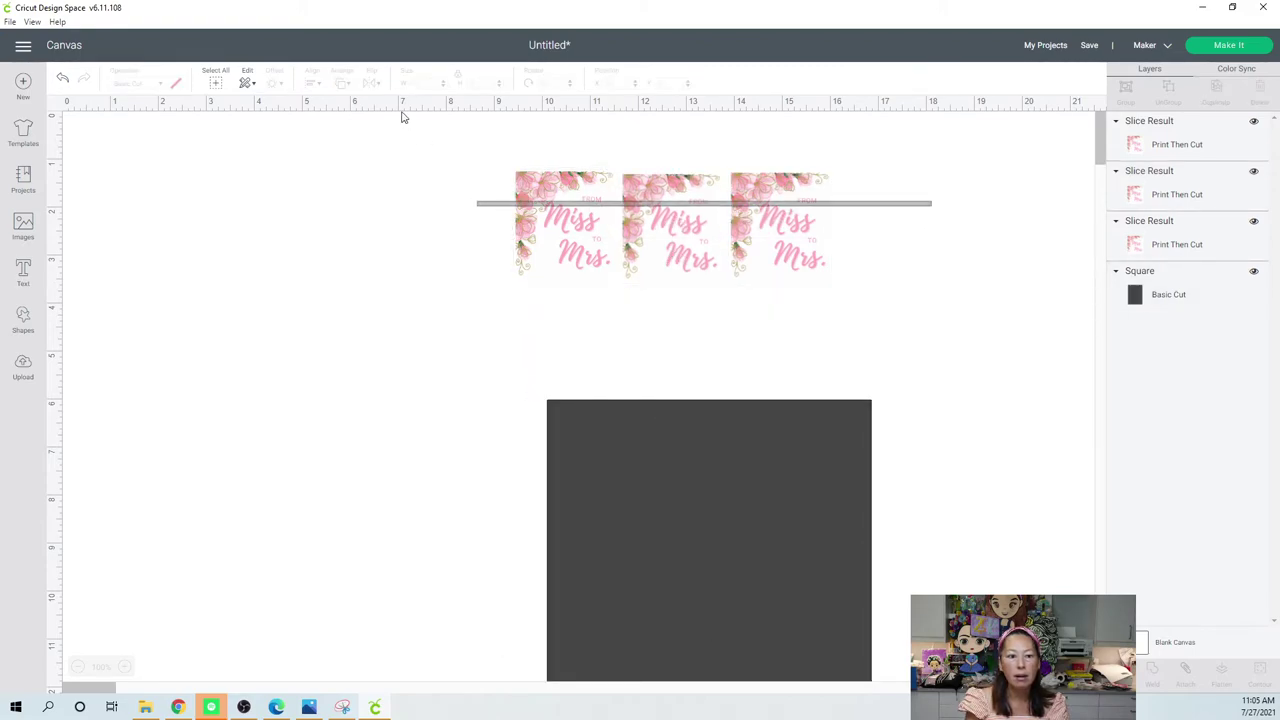
left_click(314, 84)
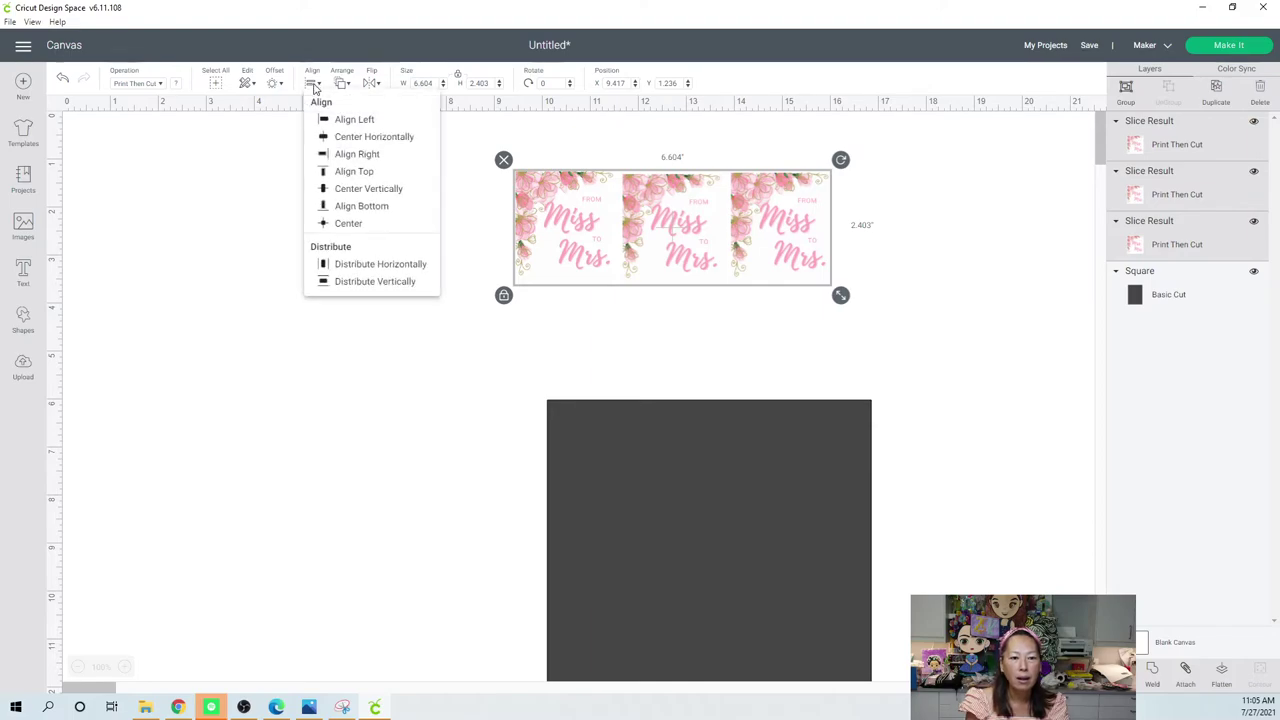
left_click(349, 172)
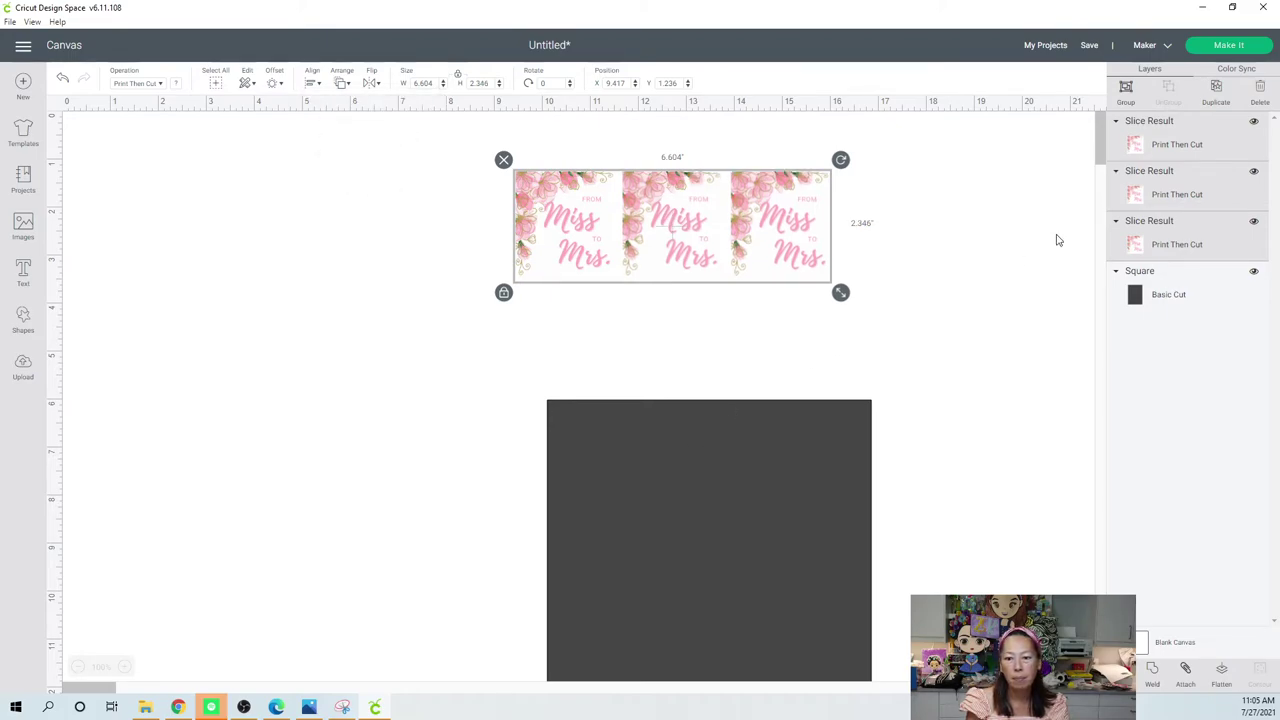
left_click_drag(677, 520, 629, 315)
left_click(950, 360)
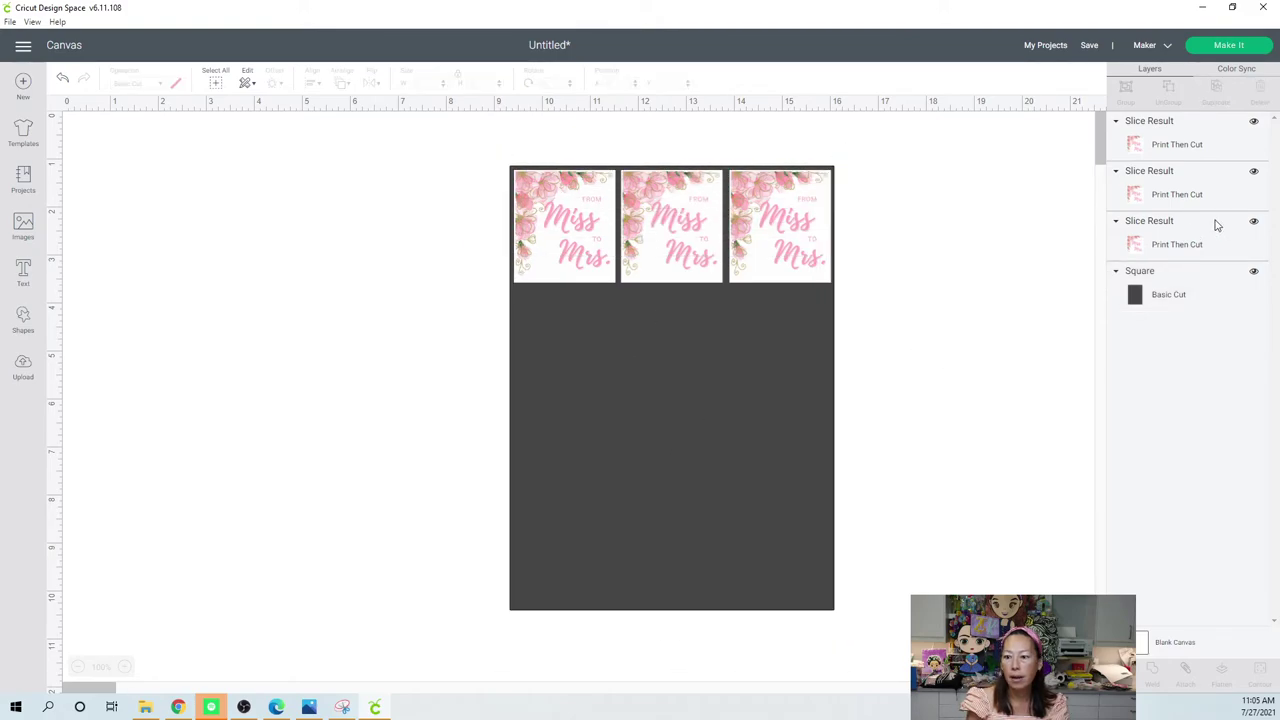
- Duplicate the three-label row twice, stacking the copies beneath it at about Y 3.67 and Y 6.07 inches
left_click(1187, 147)
left_click(1189, 181, "shift")
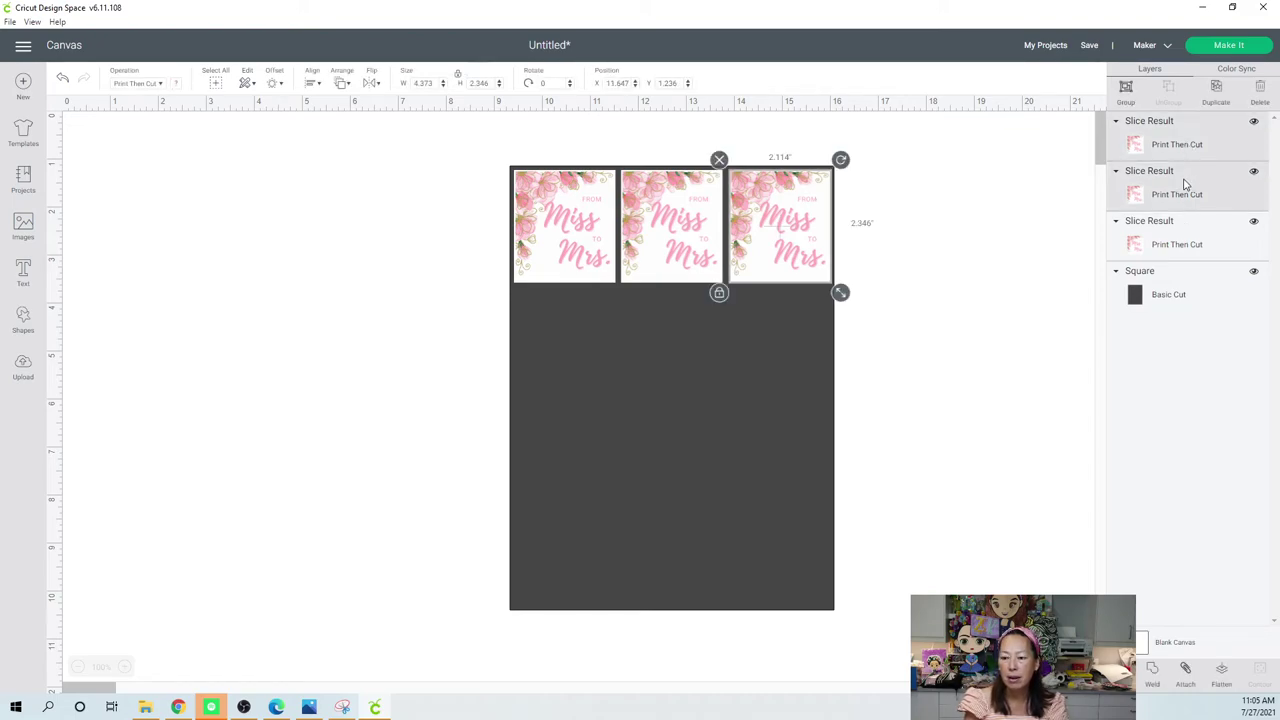
left_click(1175, 241, "shift")
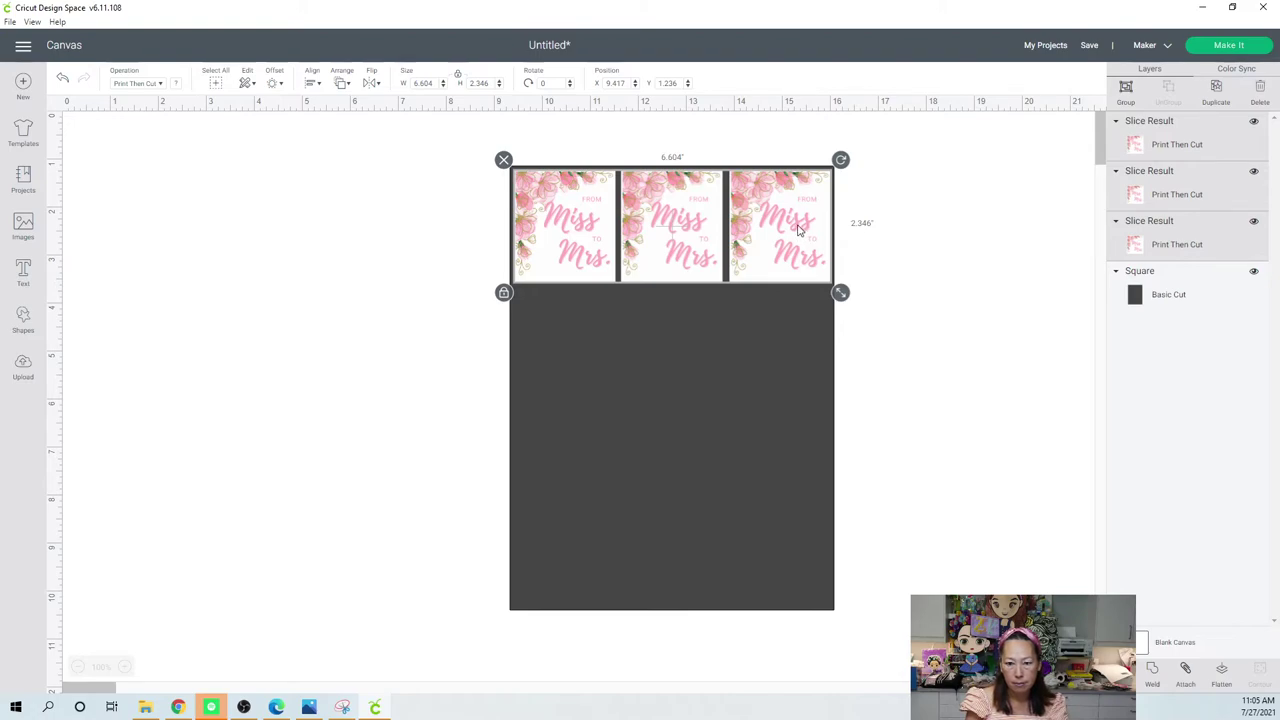
key("ctrl+d")
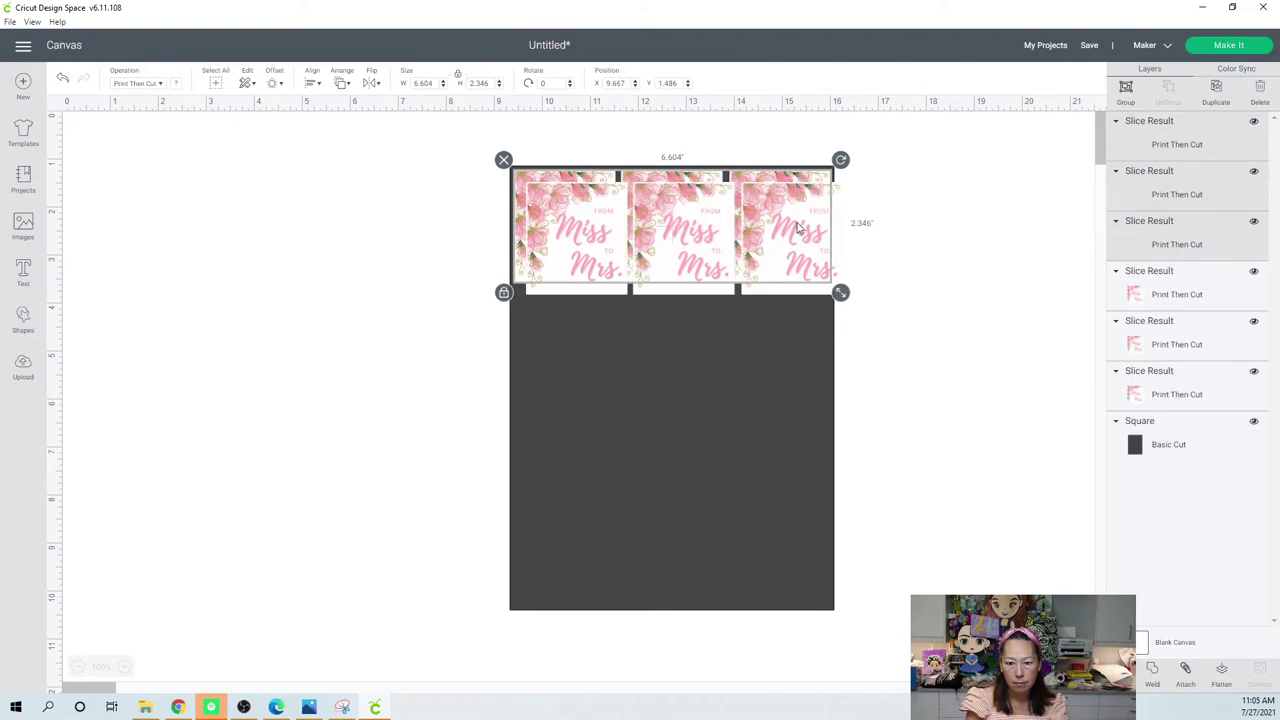
left_click_drag(797, 275, 785, 332)
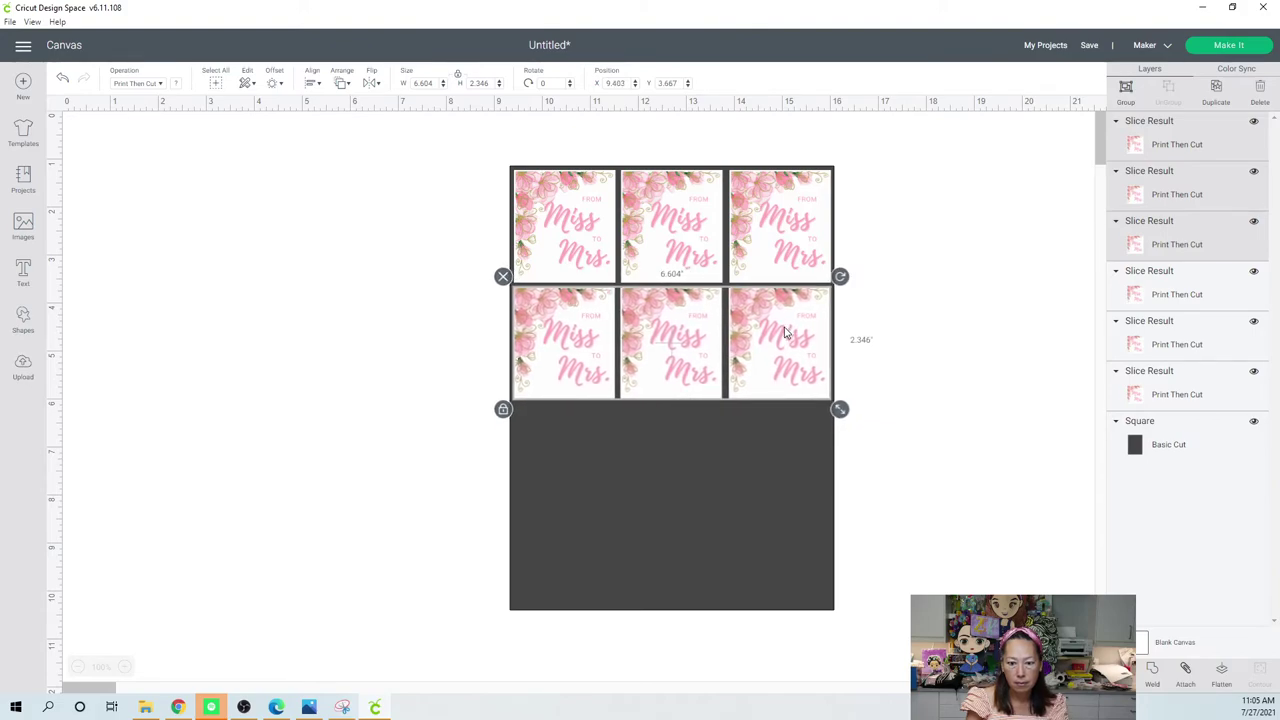
key("ctrl+d")
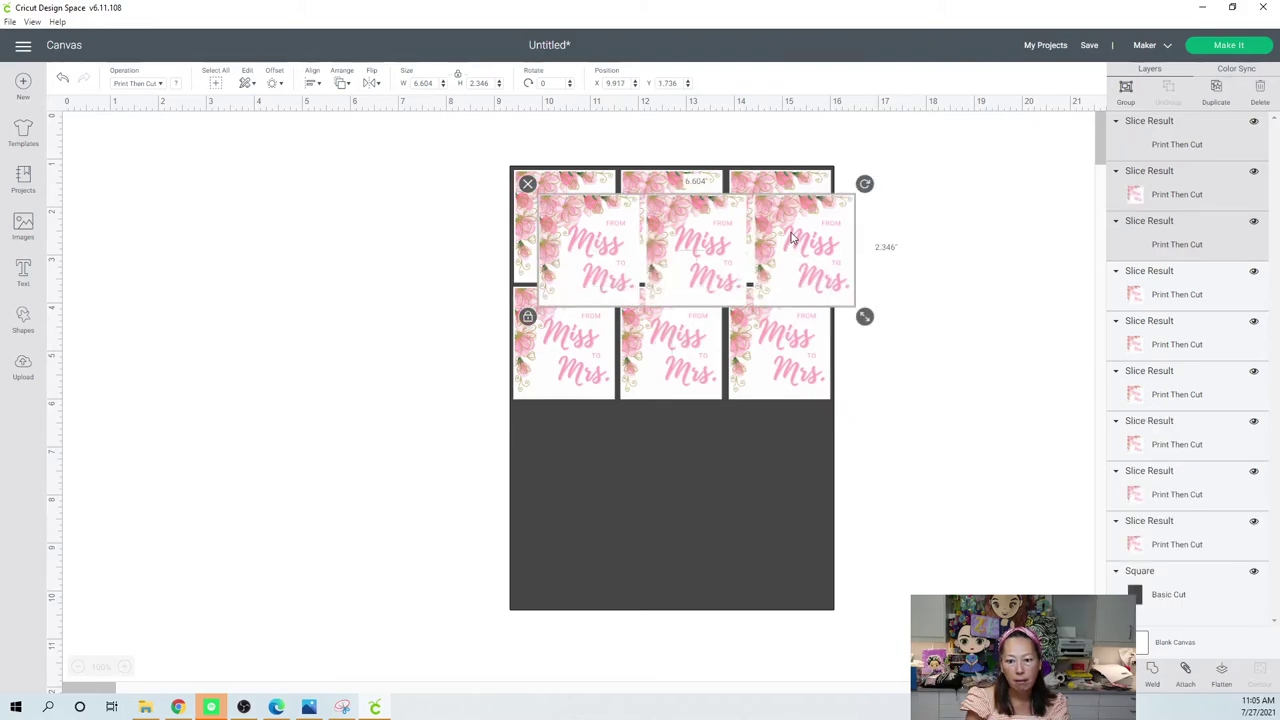
left_click_drag(790, 237, 768, 449)
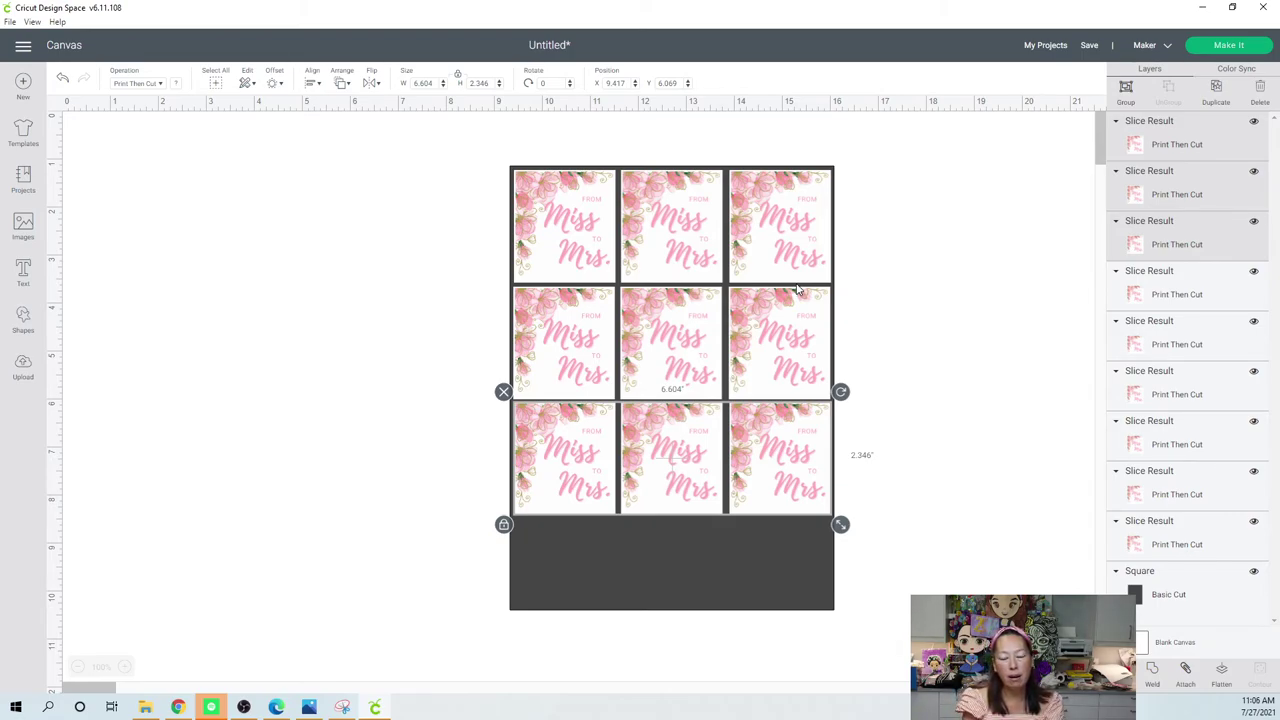
- Switch to the 8.5 × 11 in label design in Canva, examine the label layout on page 2, and return to Cricut Design Space
left_click(178, 707)
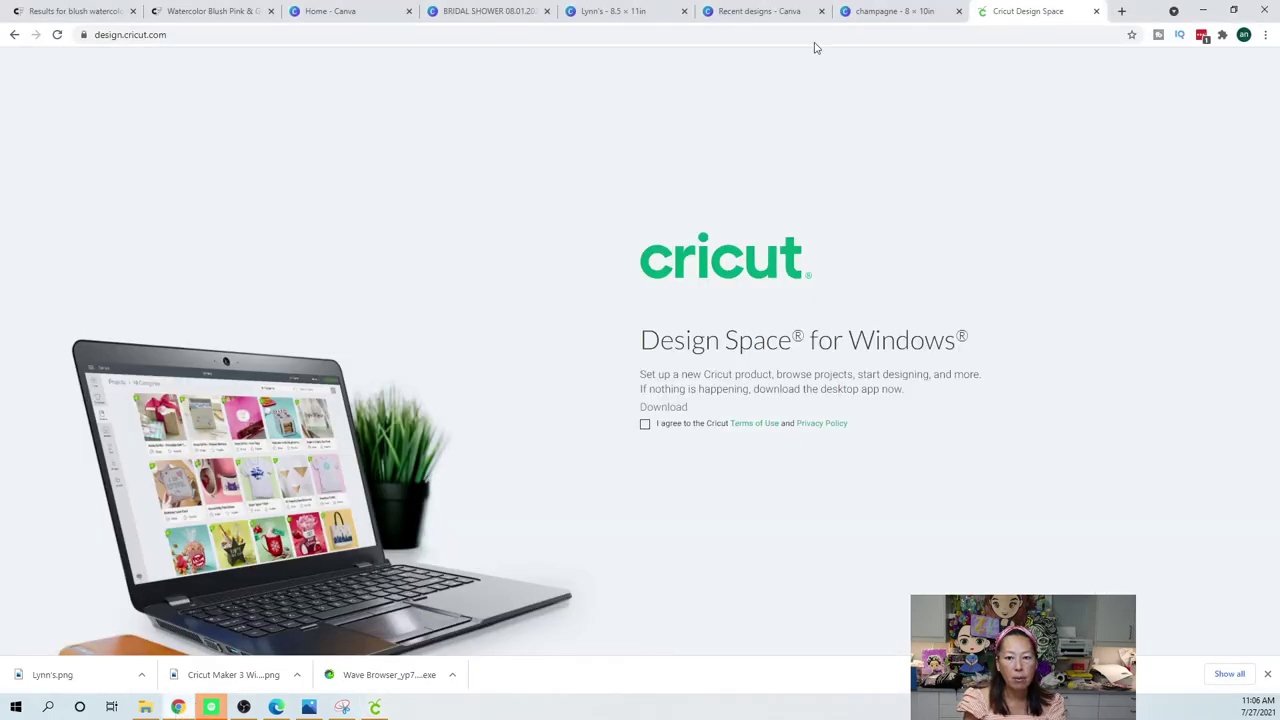
left_click(871, 13)
left_click(758, 12)
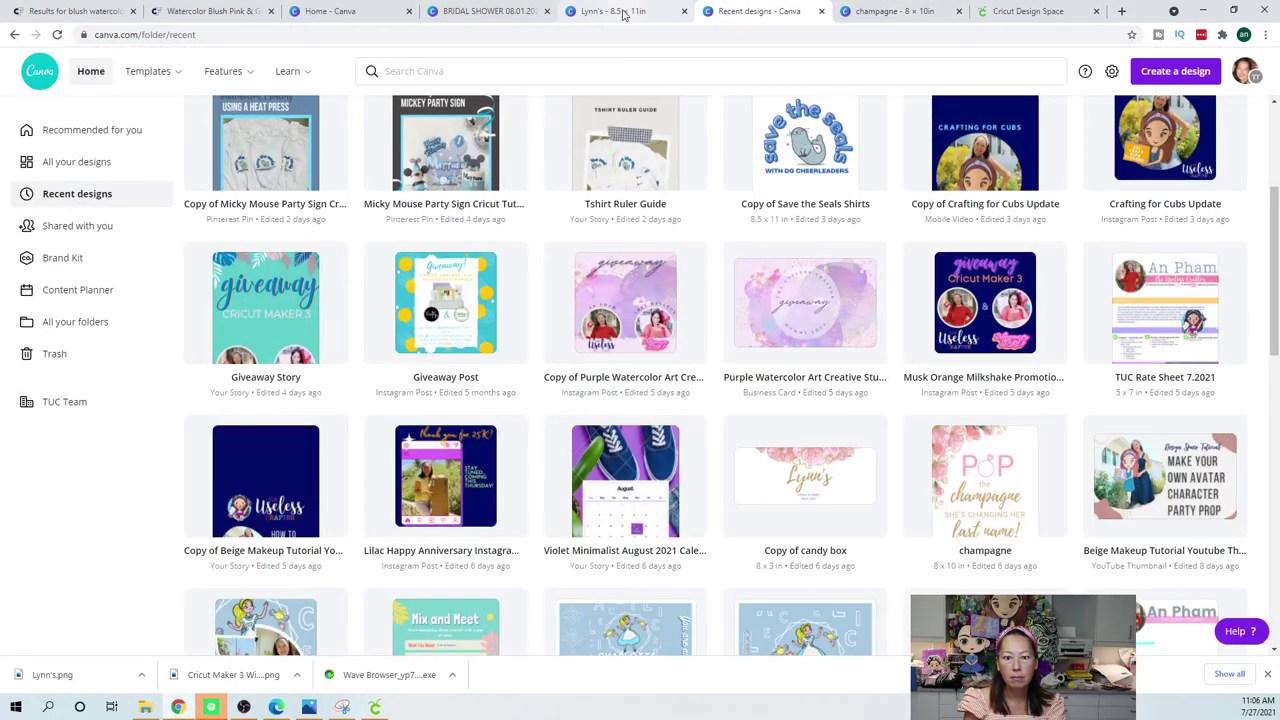
left_click(623, 13)
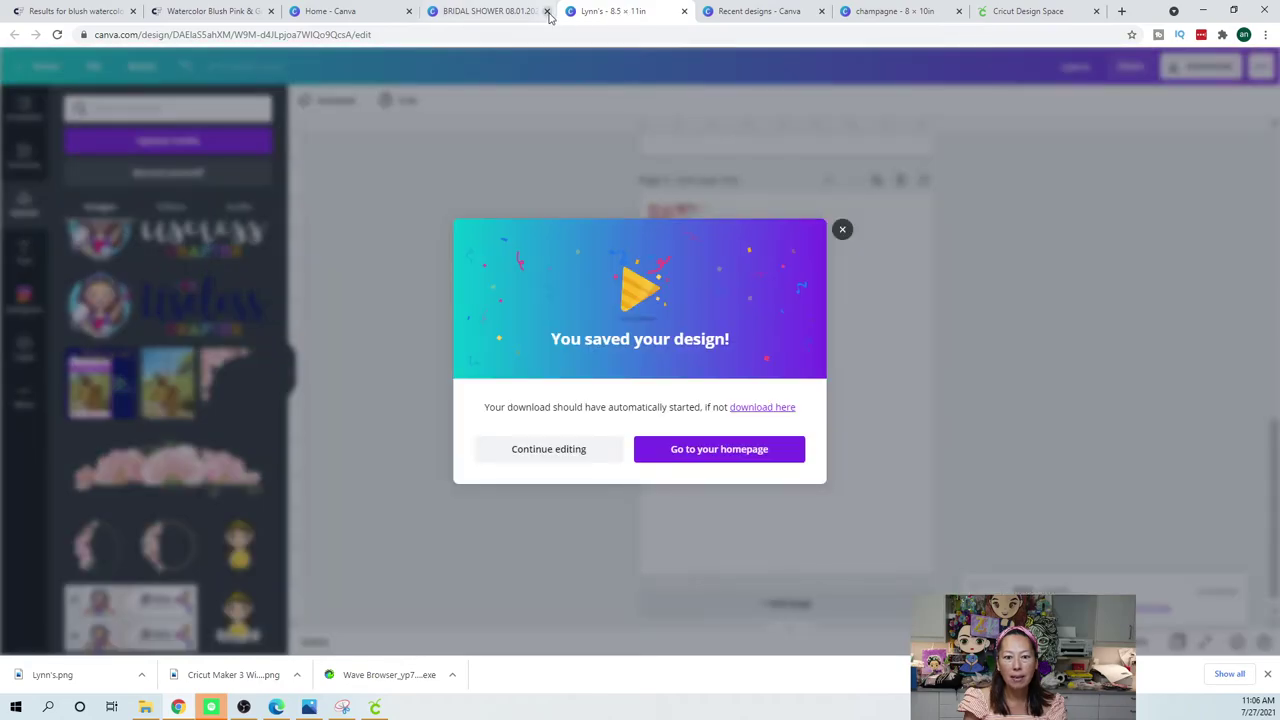
left_click(843, 229)
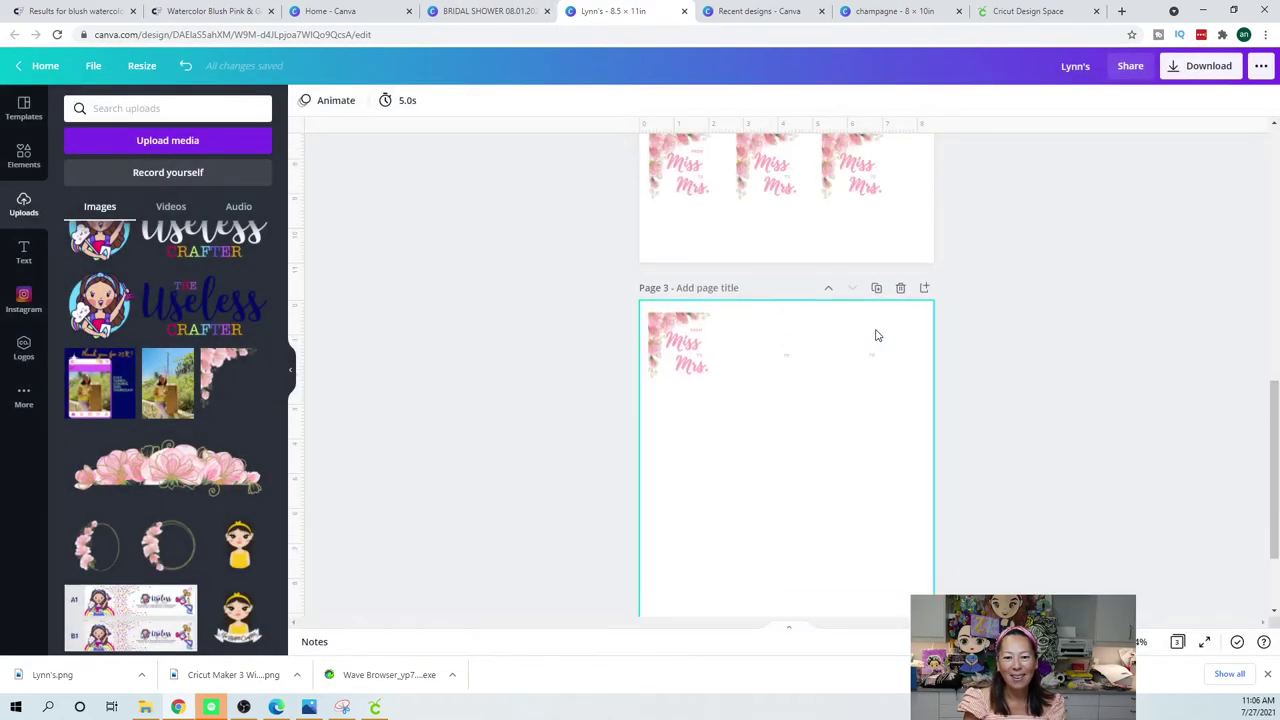
scroll(877, 335, "up", 3)
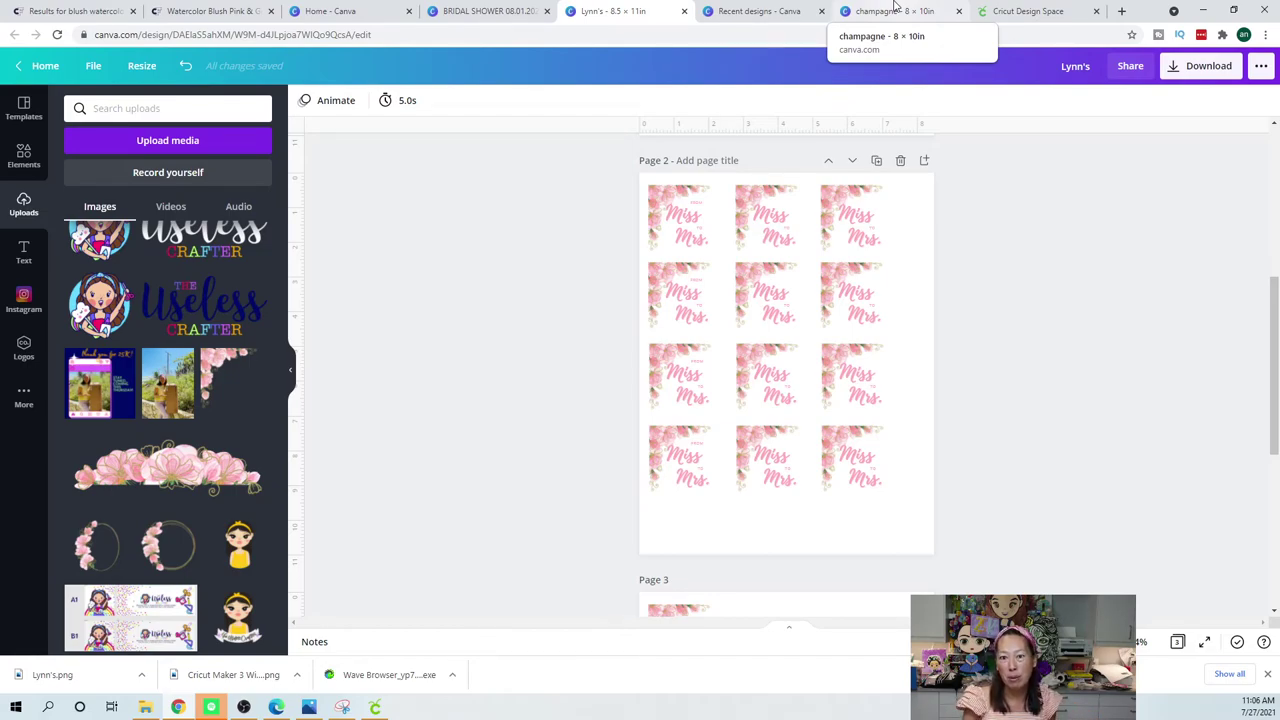
left_click(1005, 11)
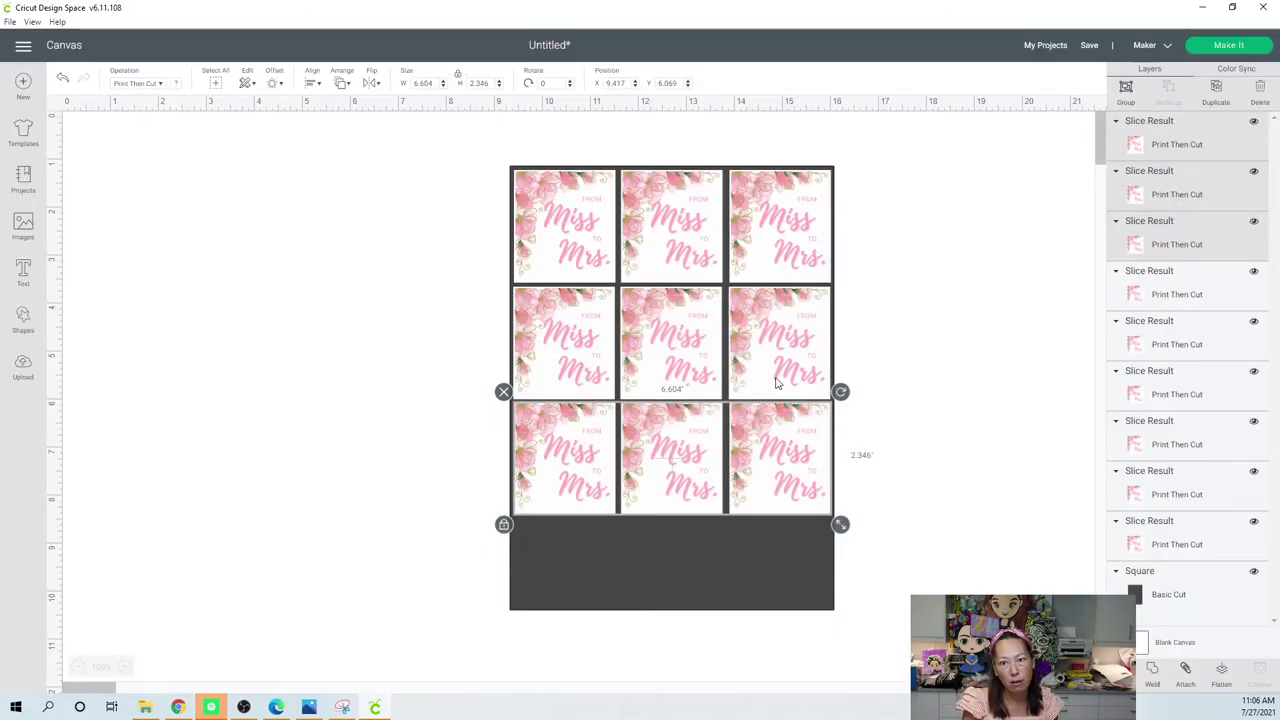
- Delete the dark 6.75 by 9.25 inch rectangle and attach all nine labels together
left_click(760, 562)
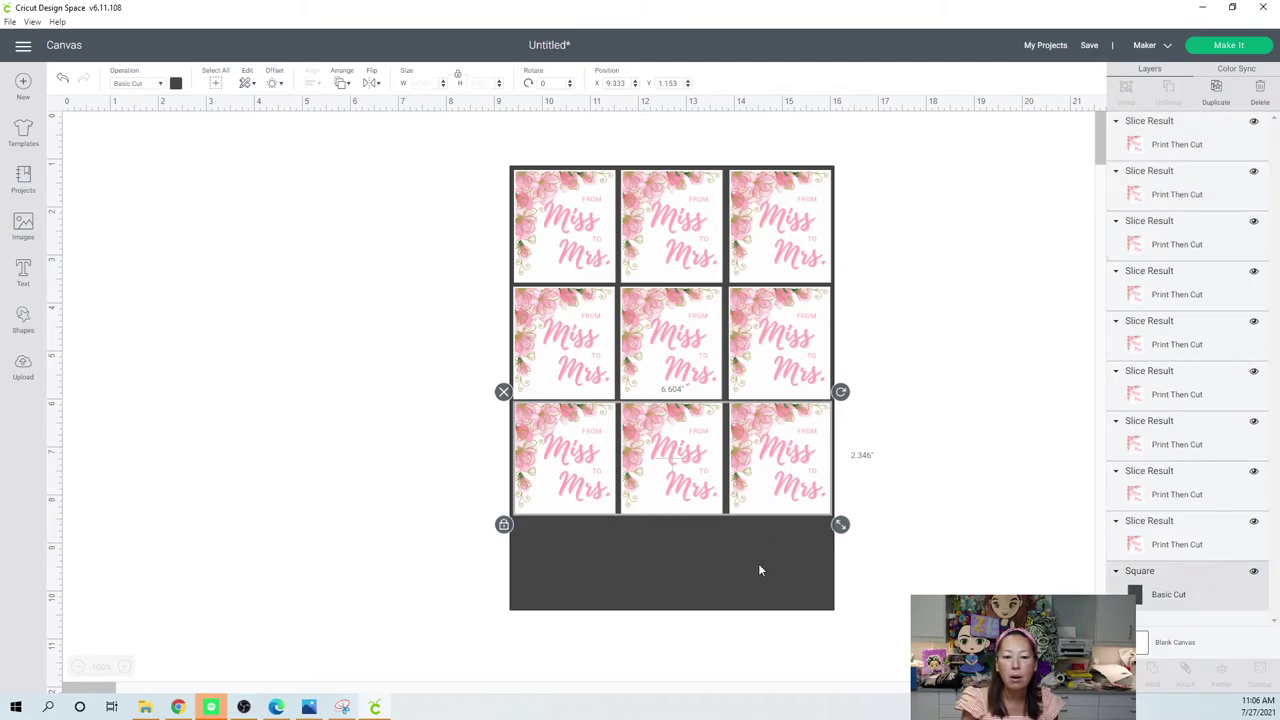
left_click_drag(759, 566, 408, 580)
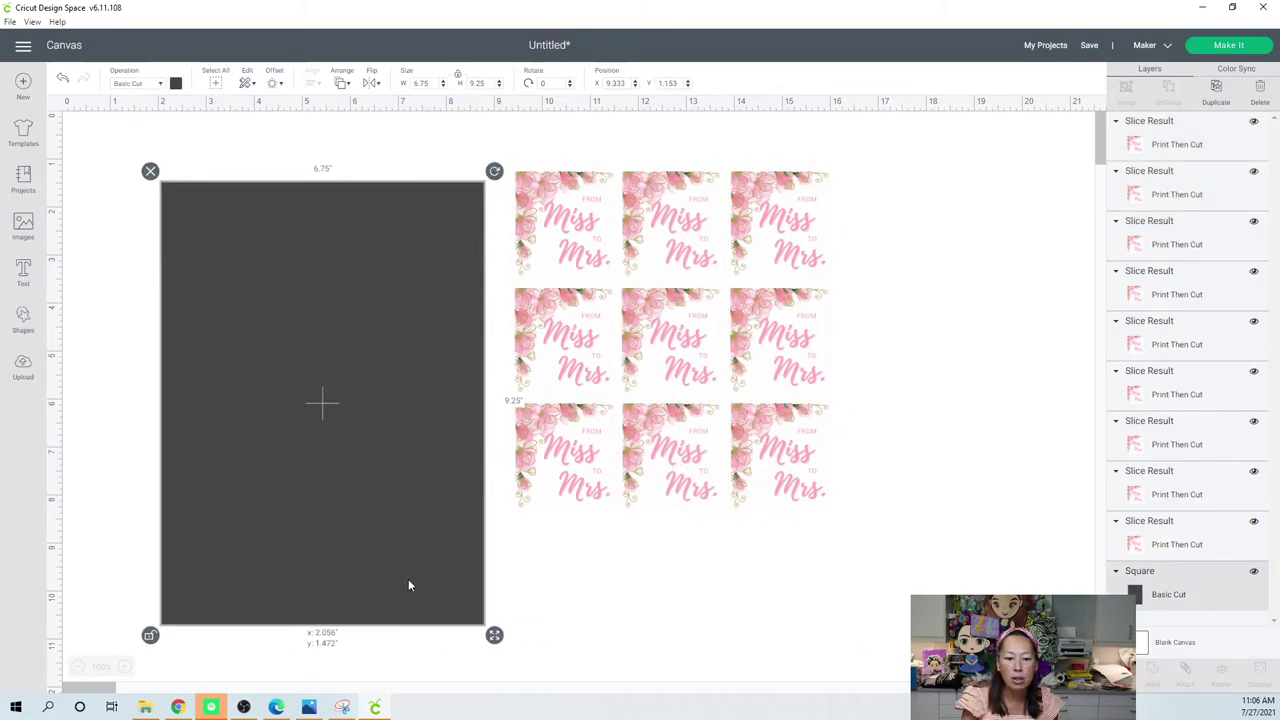
key("Delete")
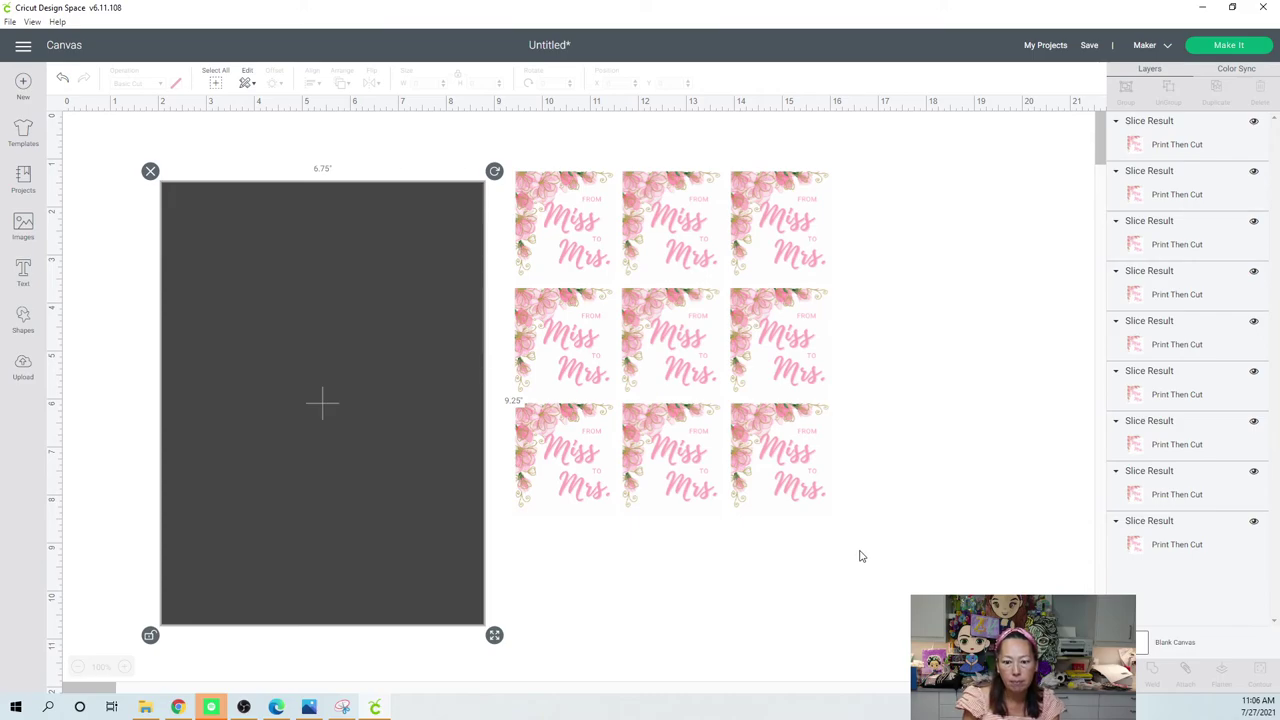
left_click_drag(858, 550, 517, 175)
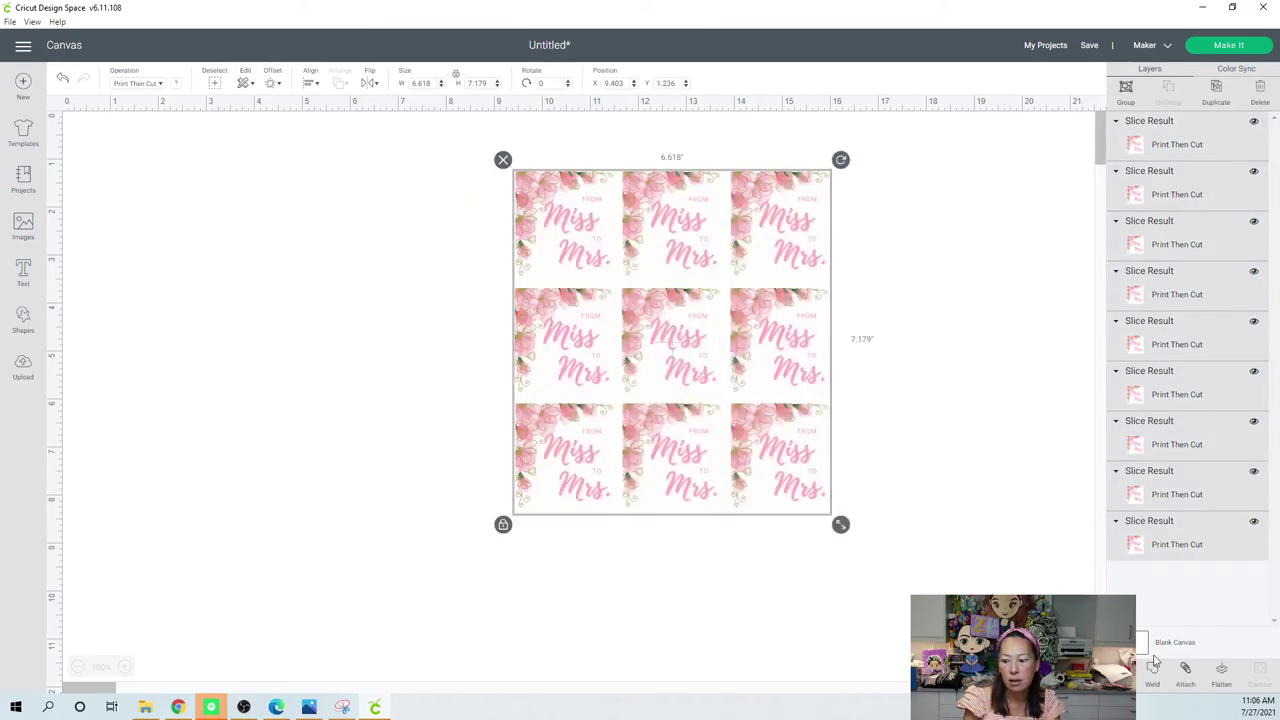
left_click(1185, 669)
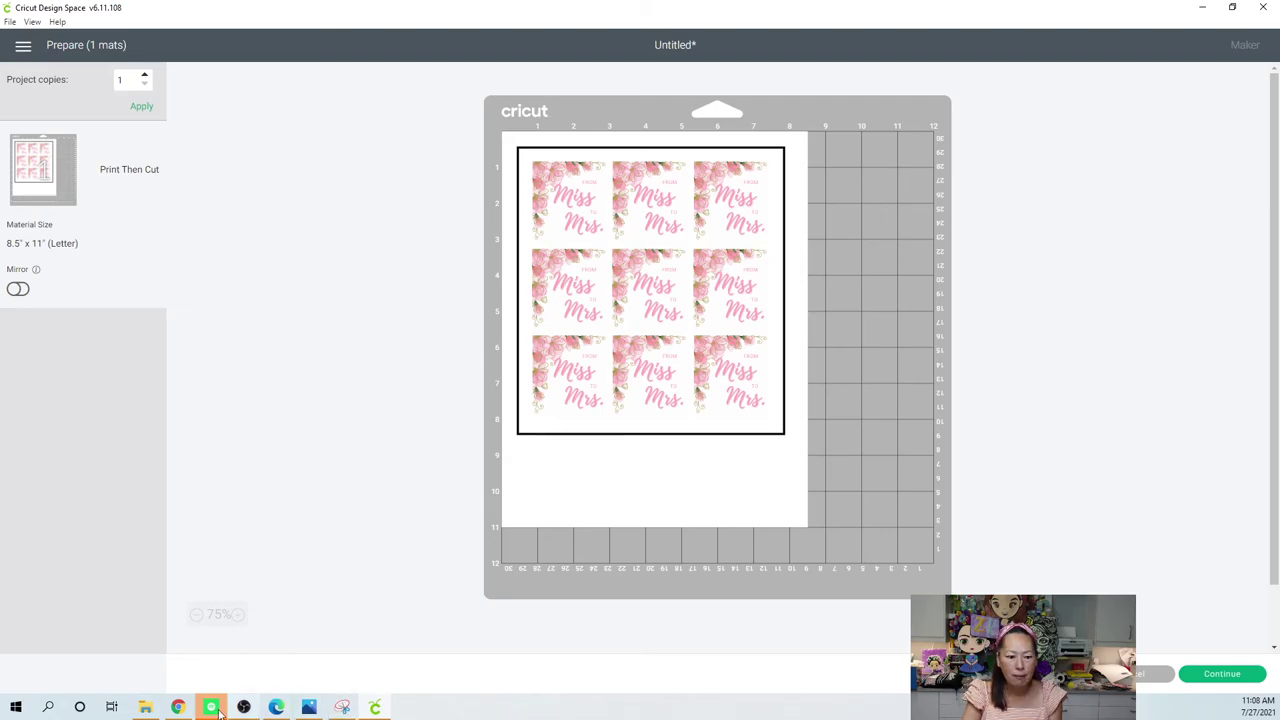
- Switch to the 8 × 10 in champagne sign design in Canva and open the text color choices for the word "champagne"
left_click(177, 707)
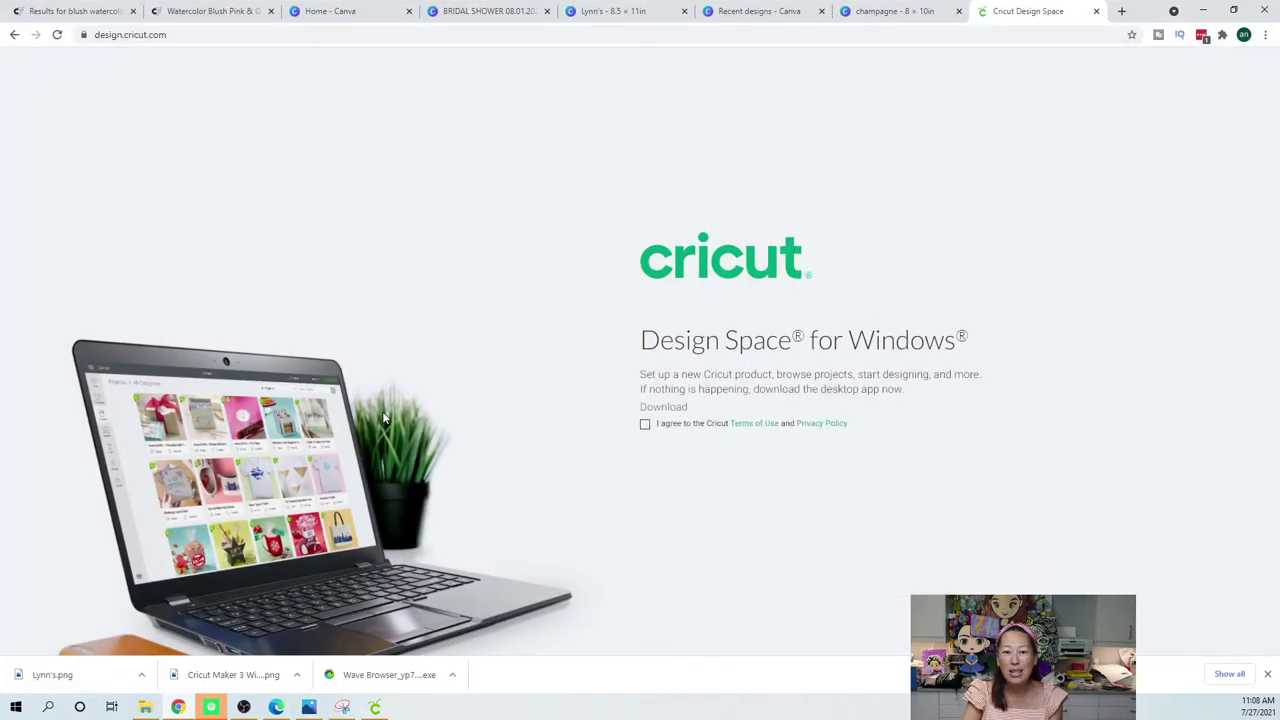
left_click(895, 10)
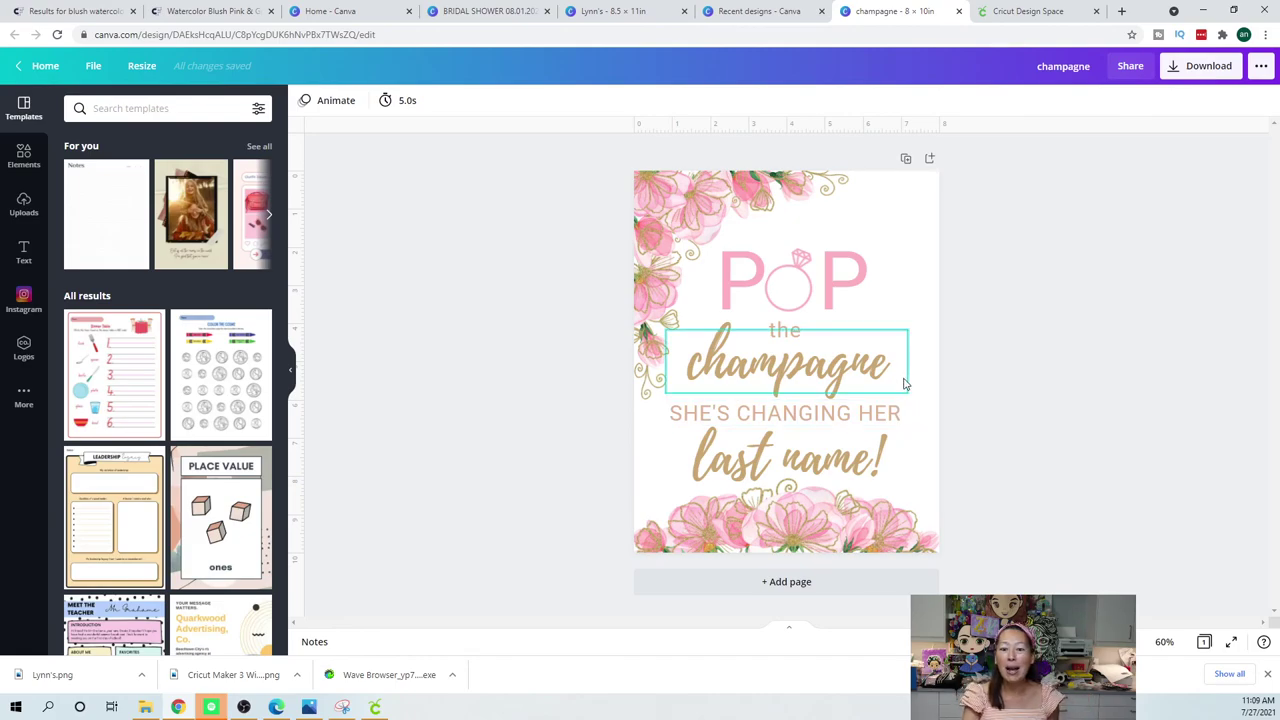
left_click(808, 370)
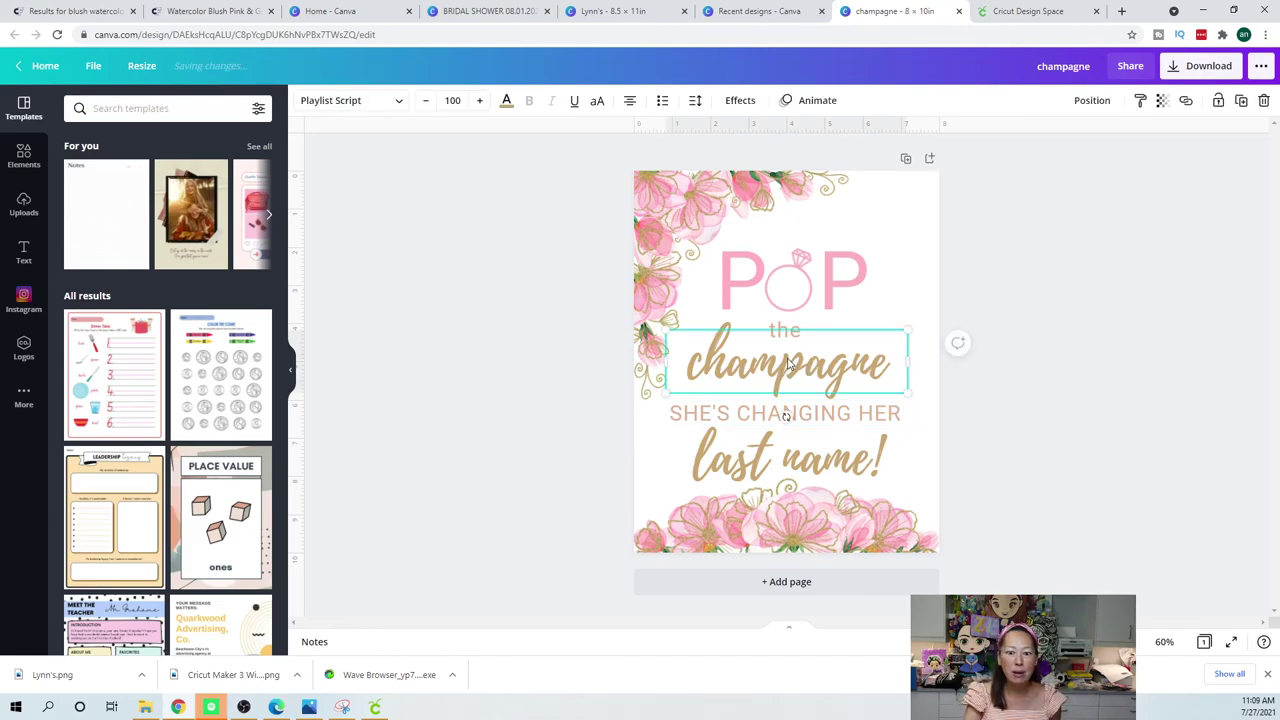
left_click(507, 103)
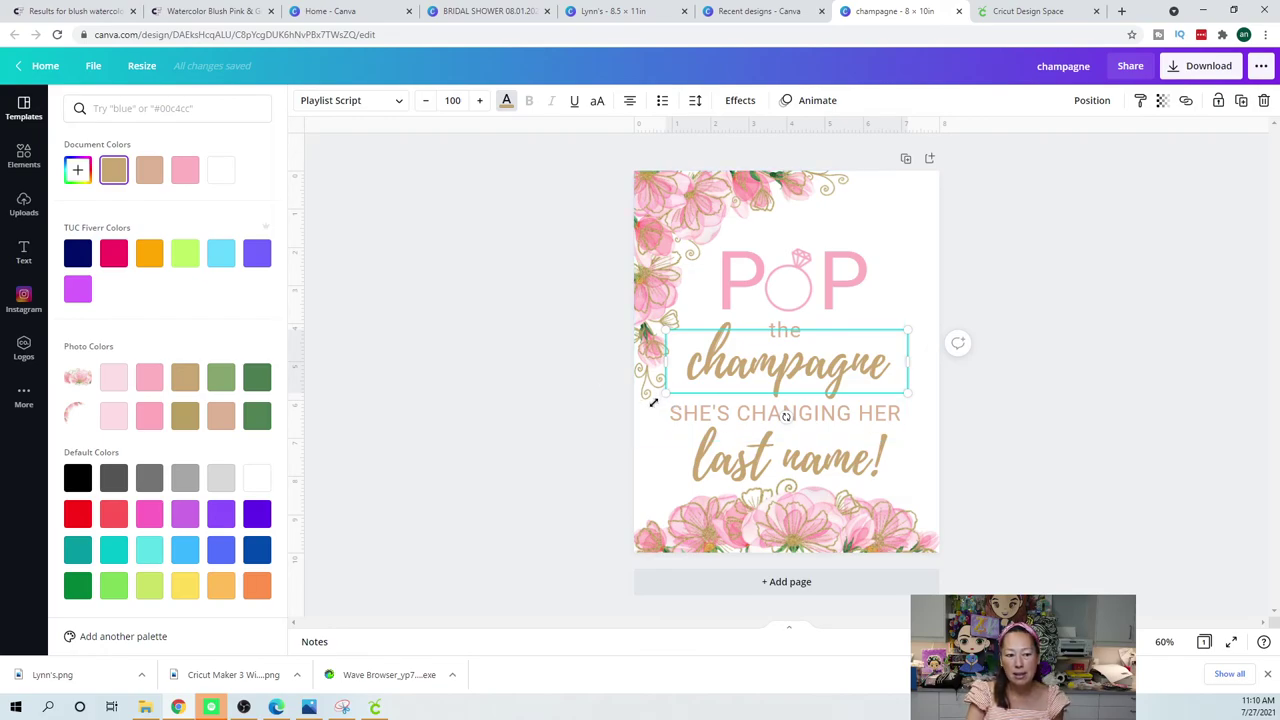
- Search the design elements for "diamond ring" and browse the ring graphics
left_click(24, 162)
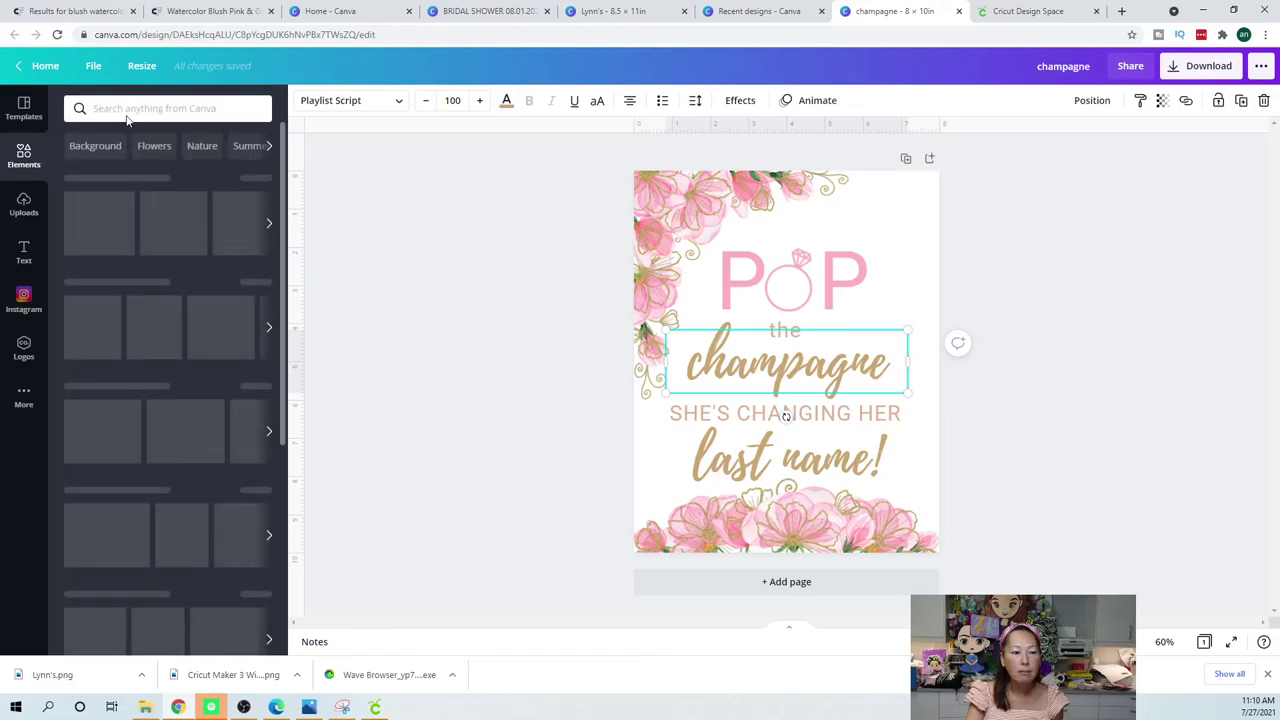
left_click(129, 108)
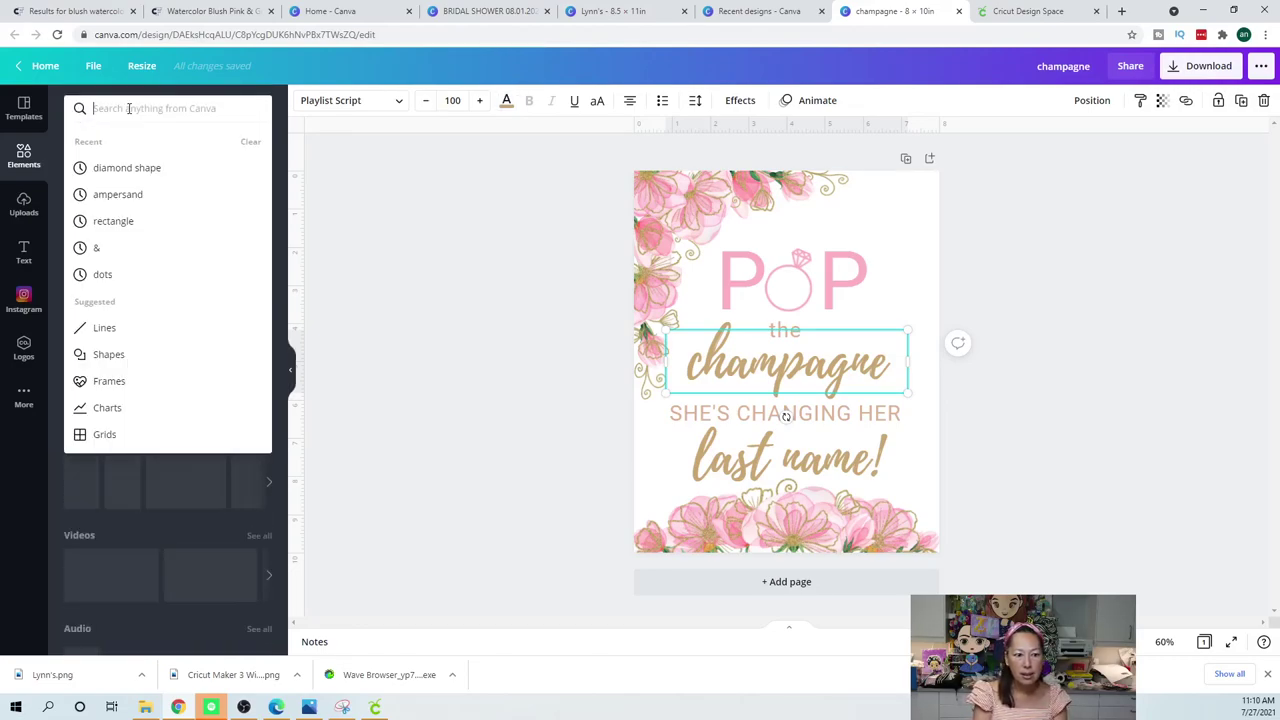
type("diamond ring")
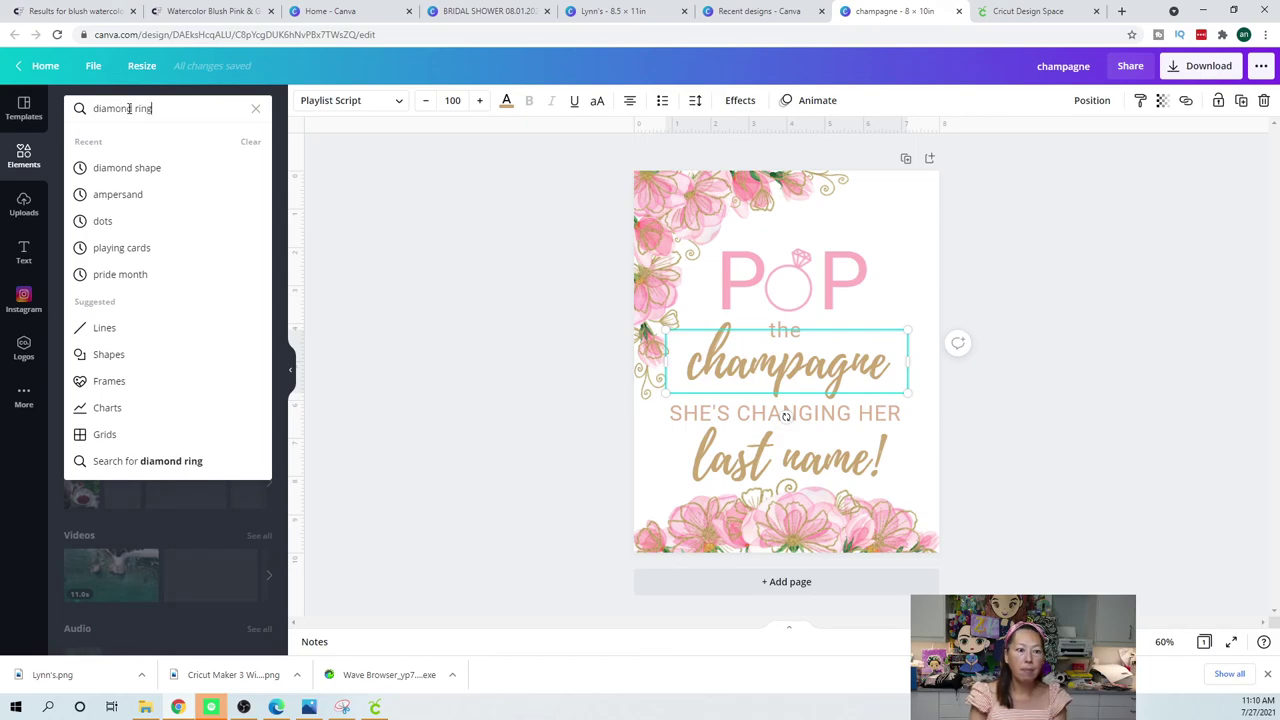
key("Return")
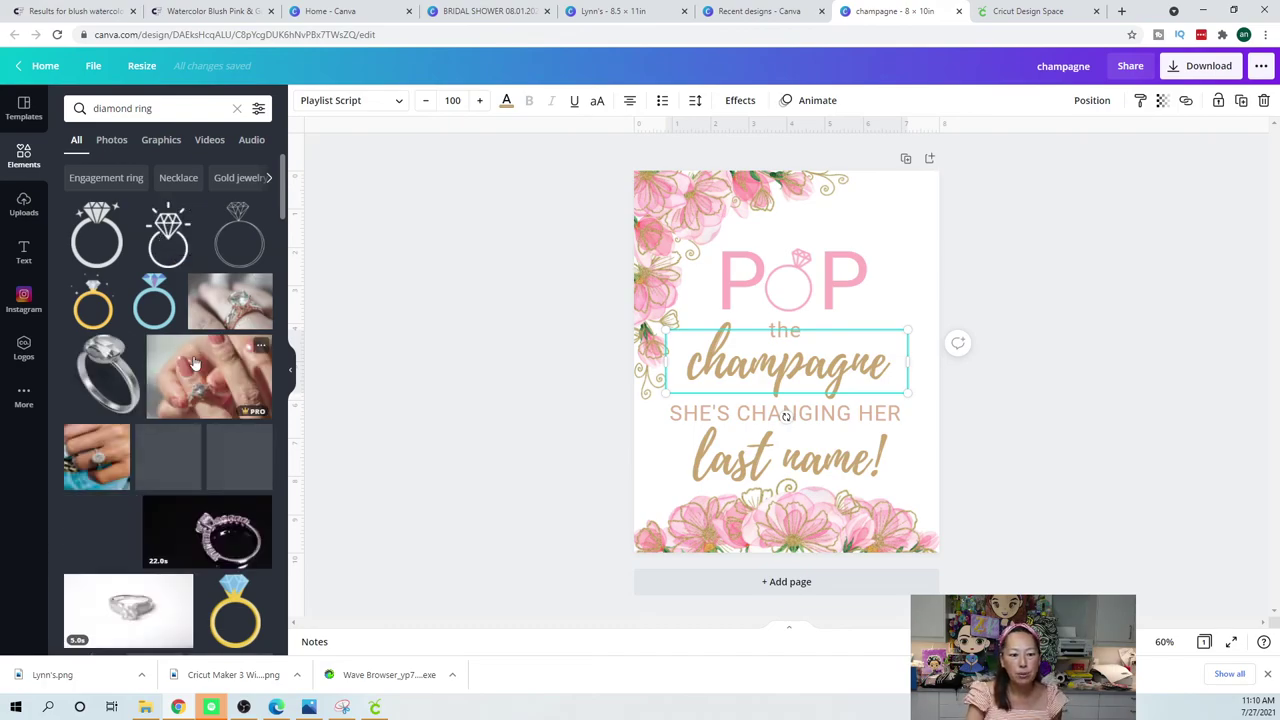
scroll(185, 372, "down", 3)
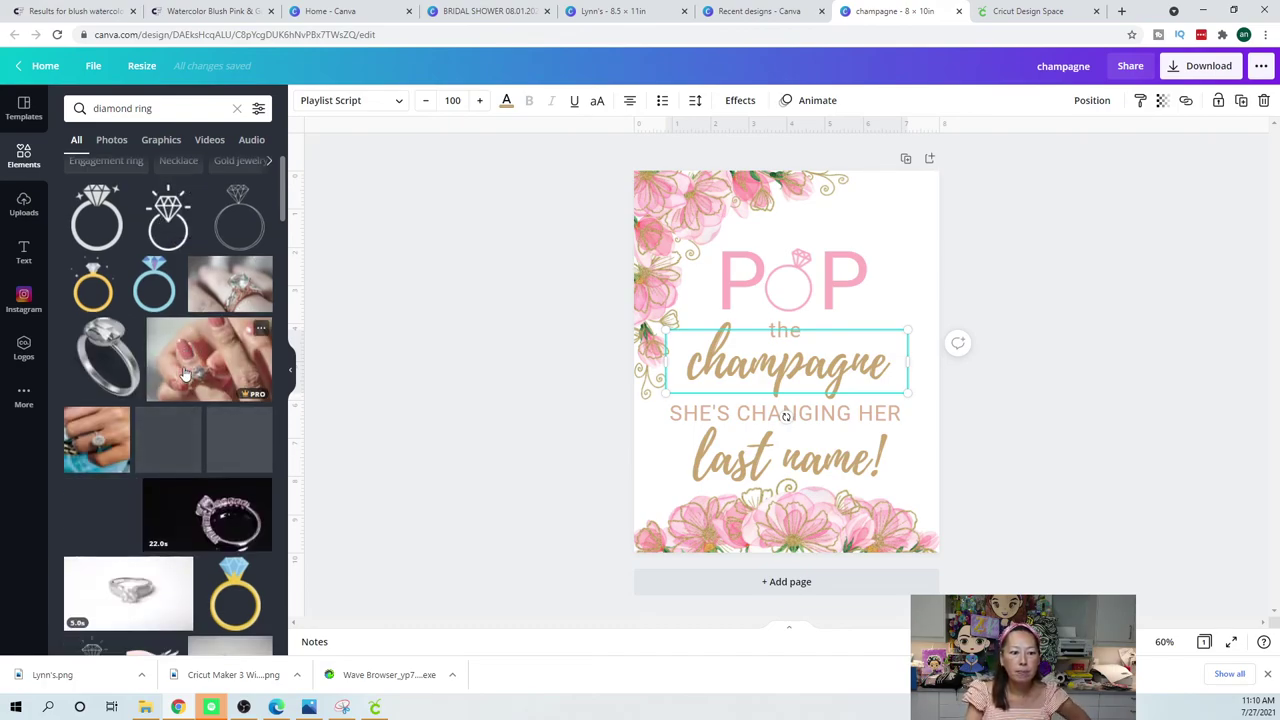
- Add the diamond ring graphic with sparkle rays over the final P of "POP" and recolor it the pink from the floral photo colors
scroll(185, 372, "down", 2)
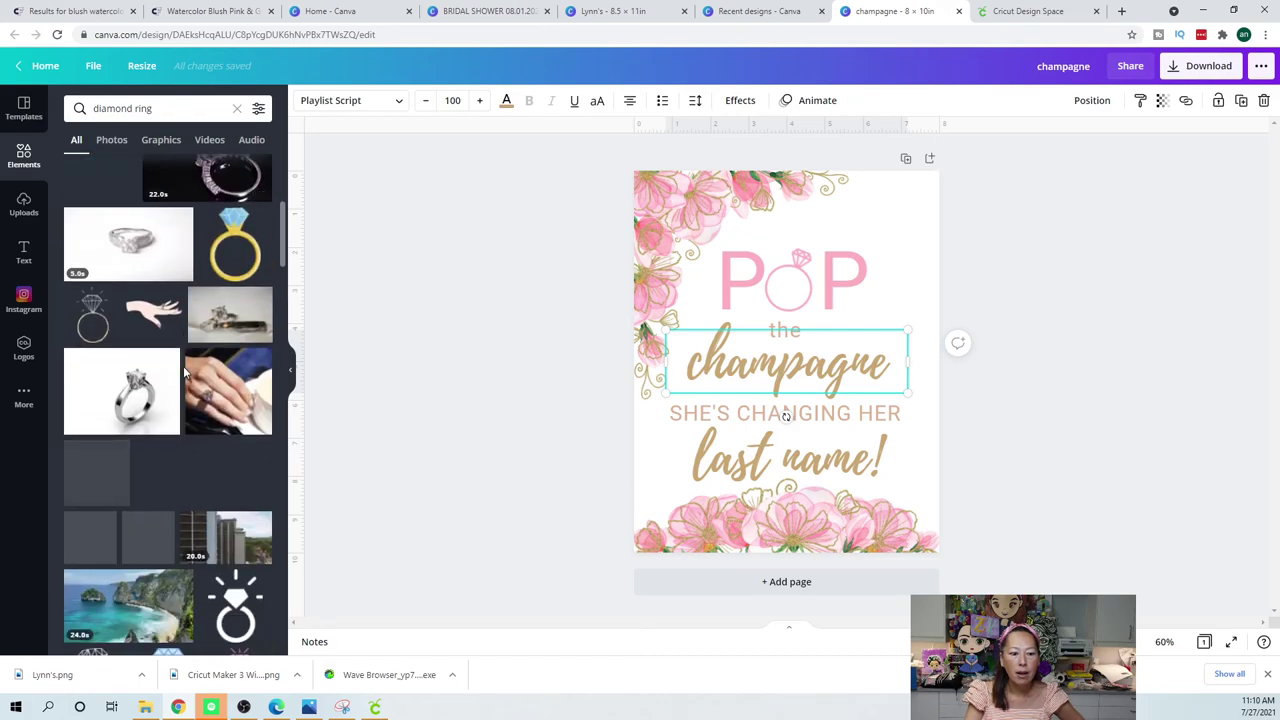
scroll(185, 372, "down", 3)
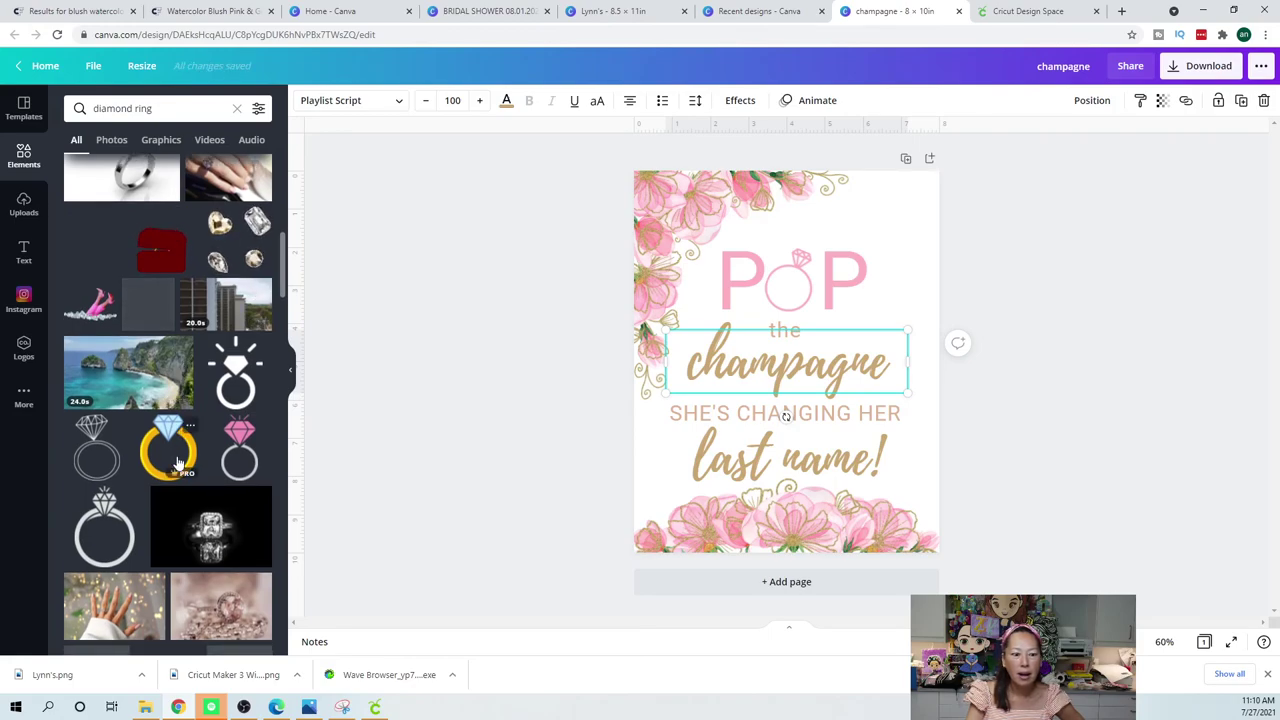
scroll(125, 515, "down", 1)
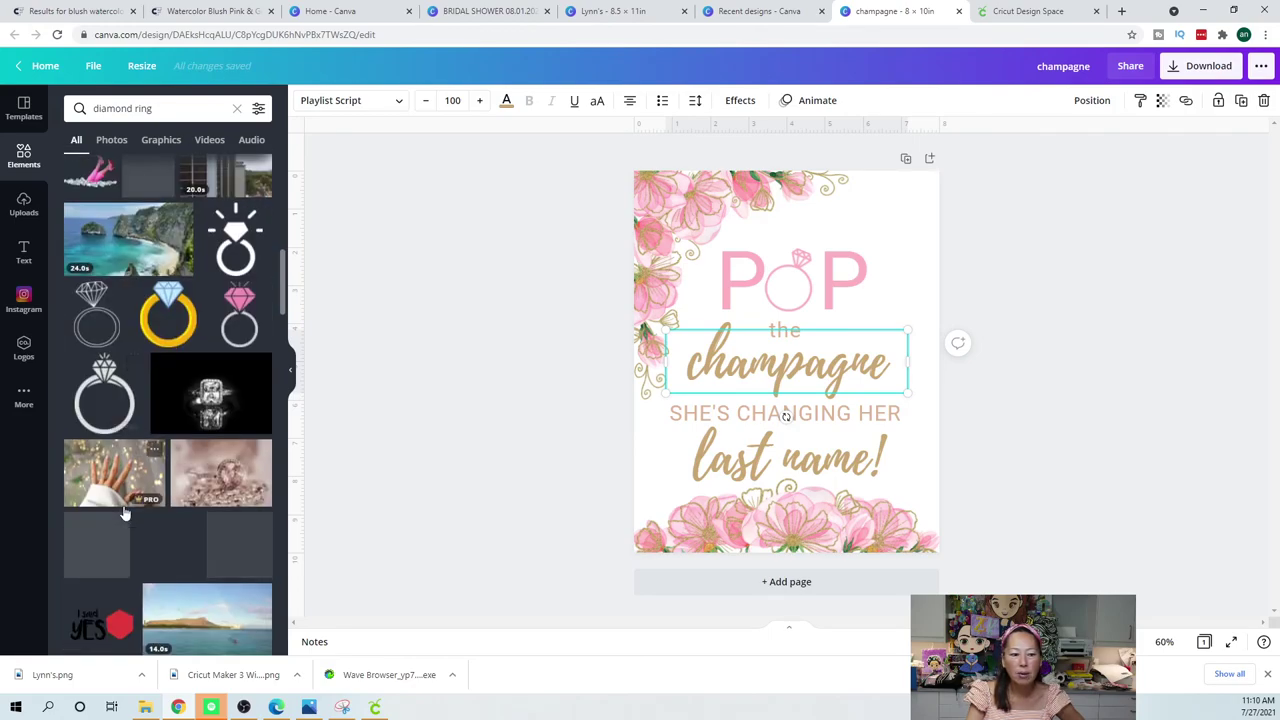
scroll(127, 510, "down", 10)
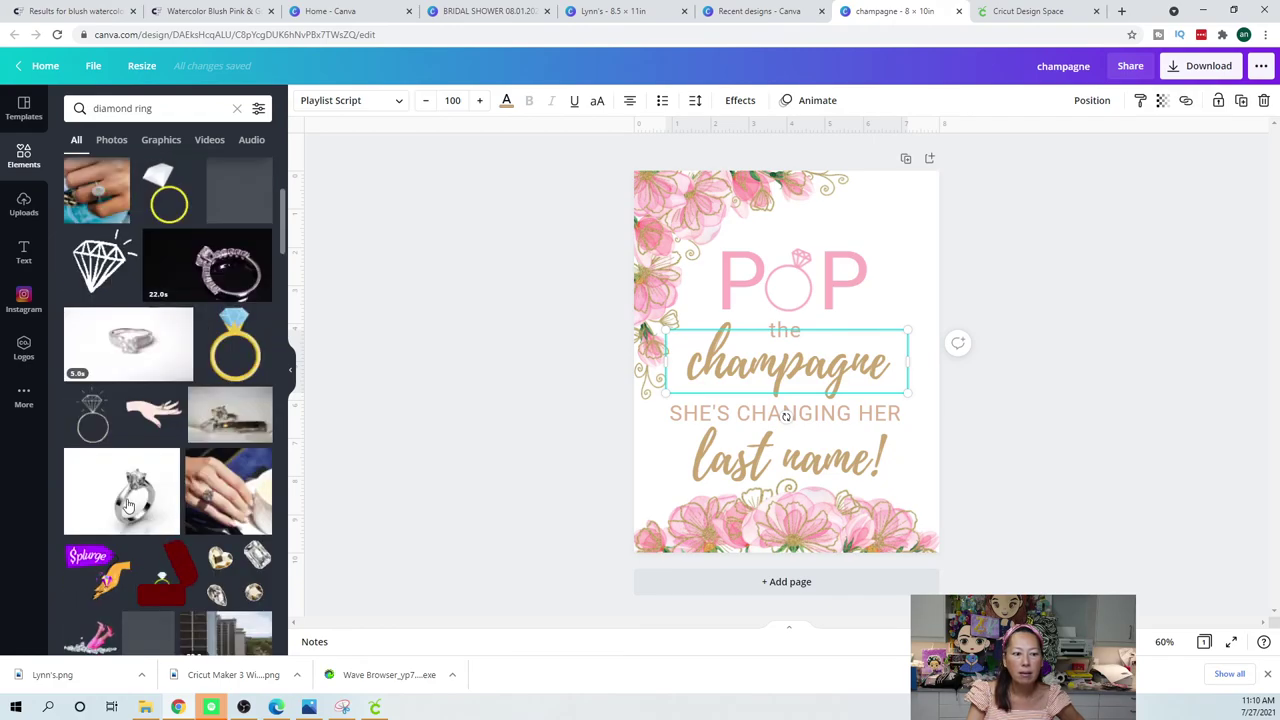
scroll(127, 505, "up", 3)
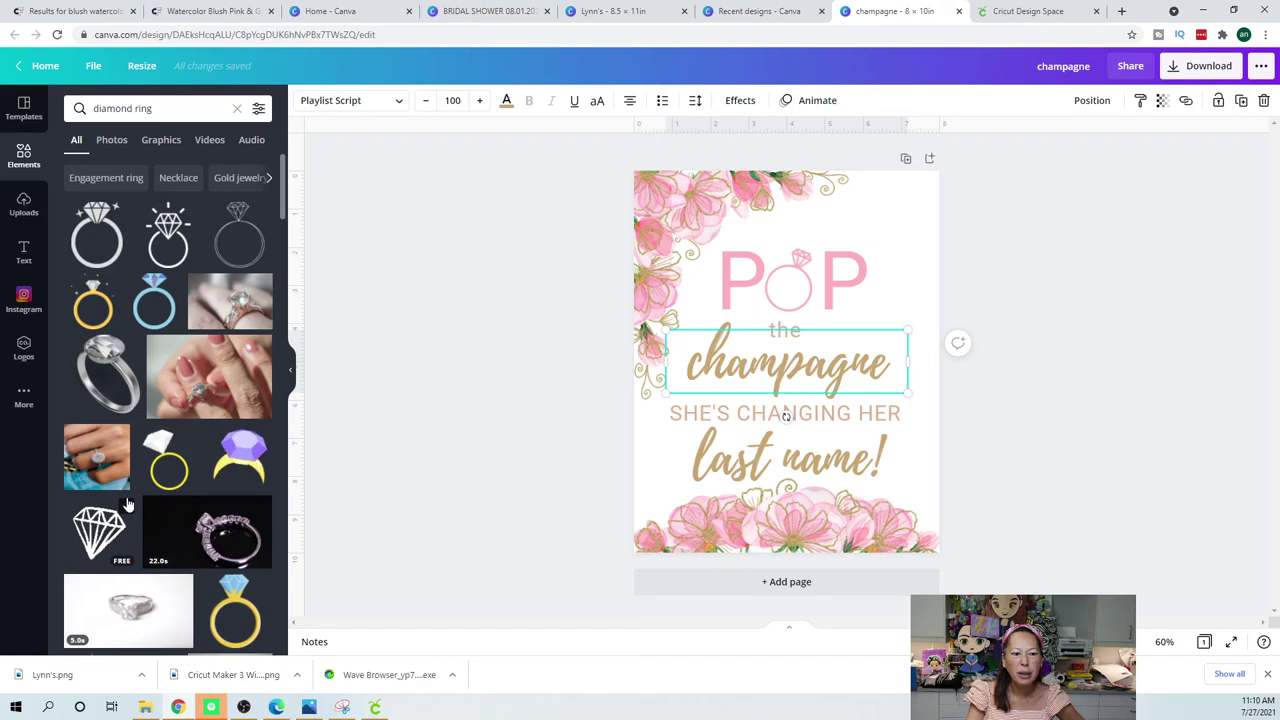
scroll(127, 505, "down", 3)
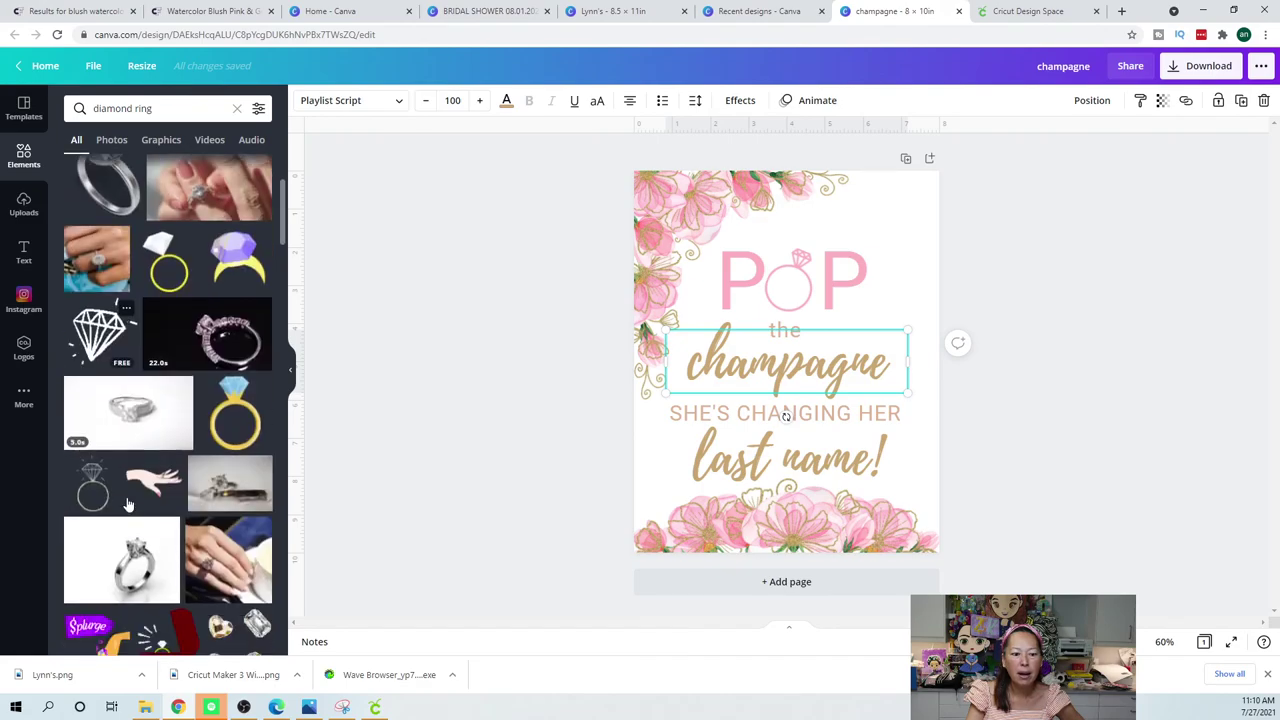
scroll(127, 505, "down", 4)
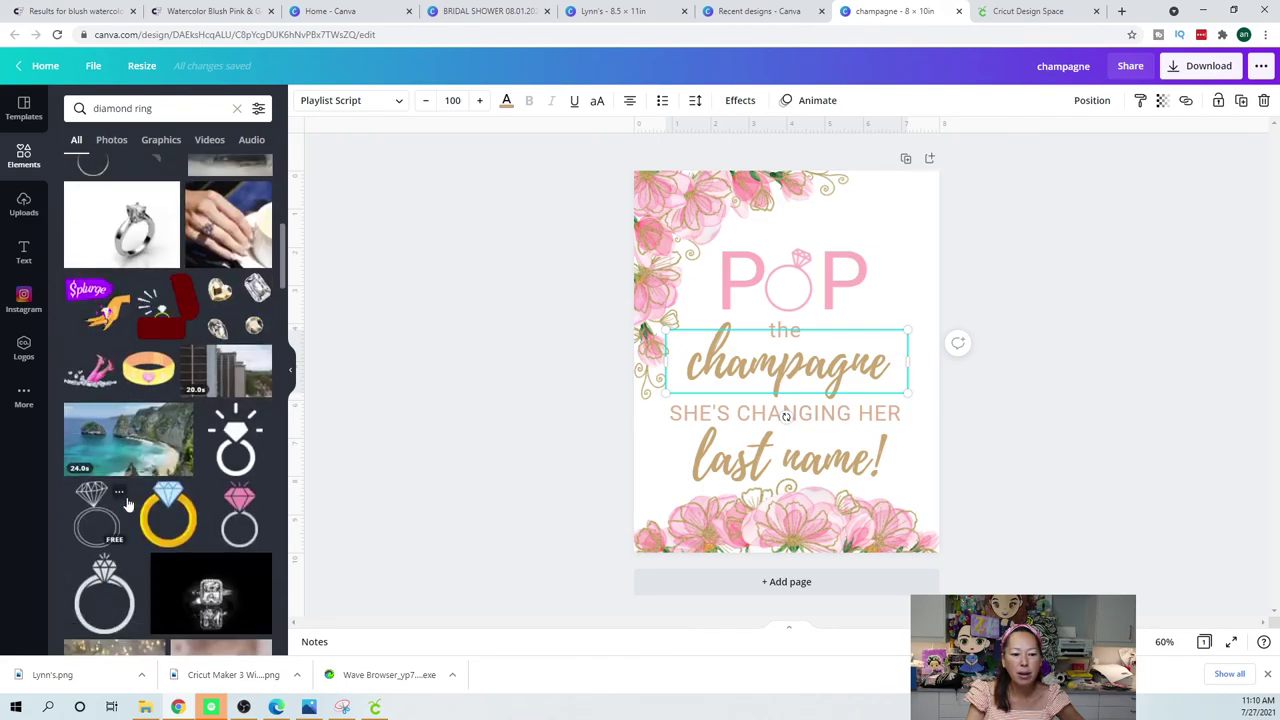
left_click(108, 440)
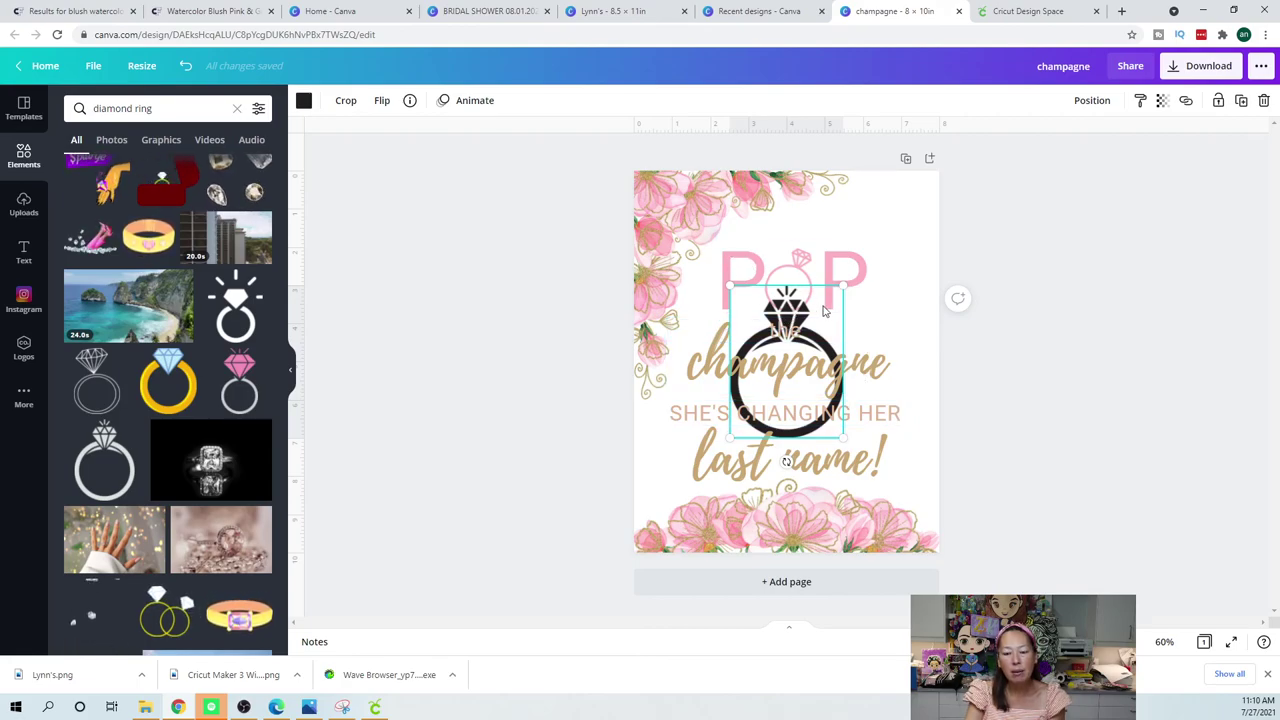
left_click_drag(830, 305, 814, 175)
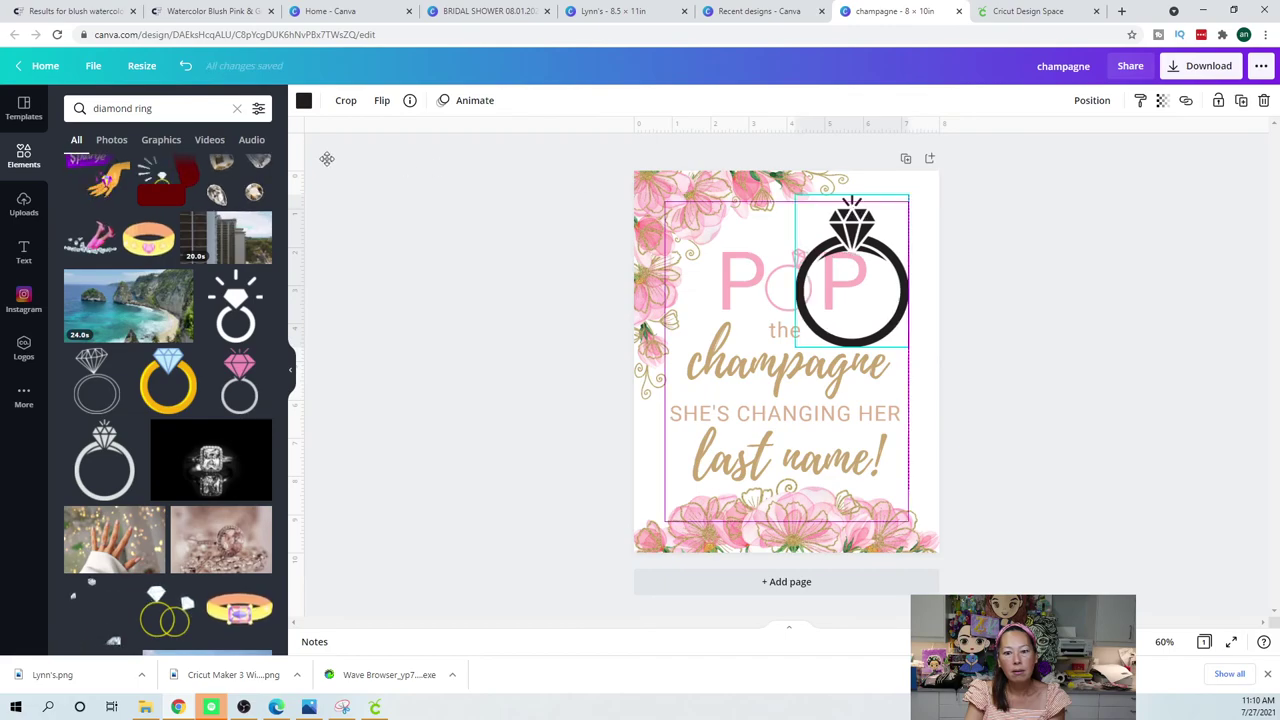
left_click(304, 102)
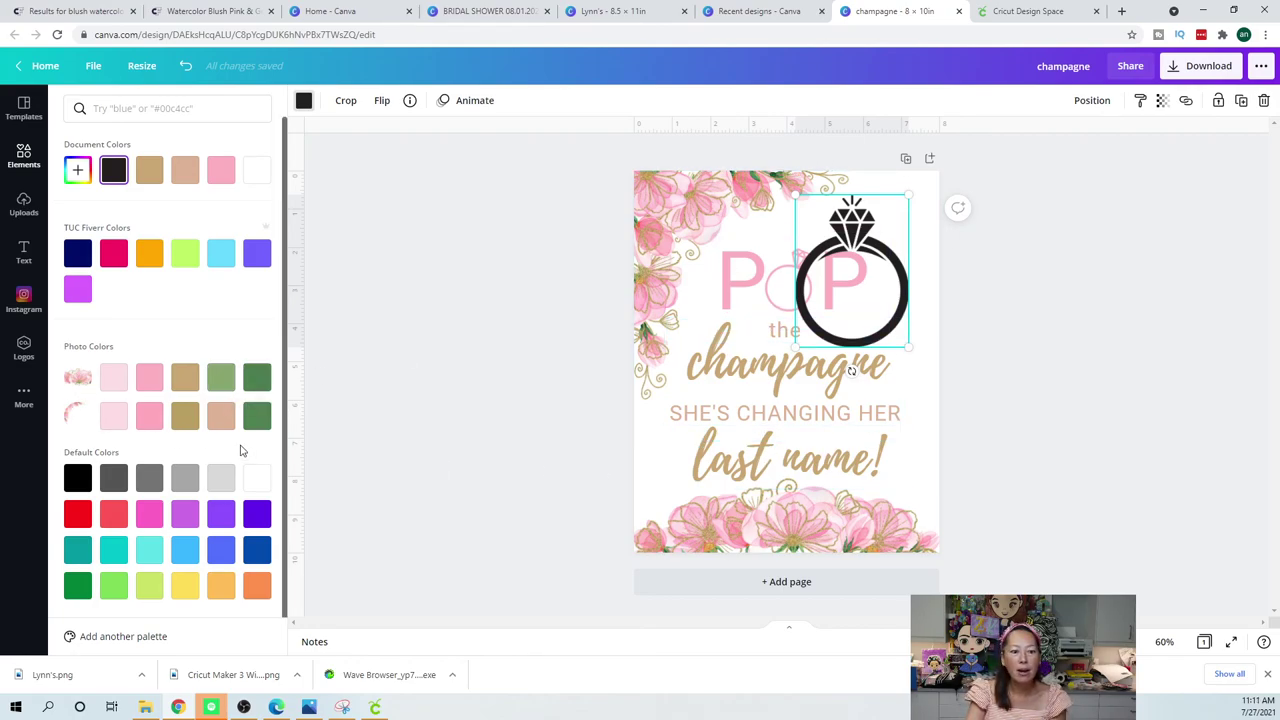
left_click(150, 379)
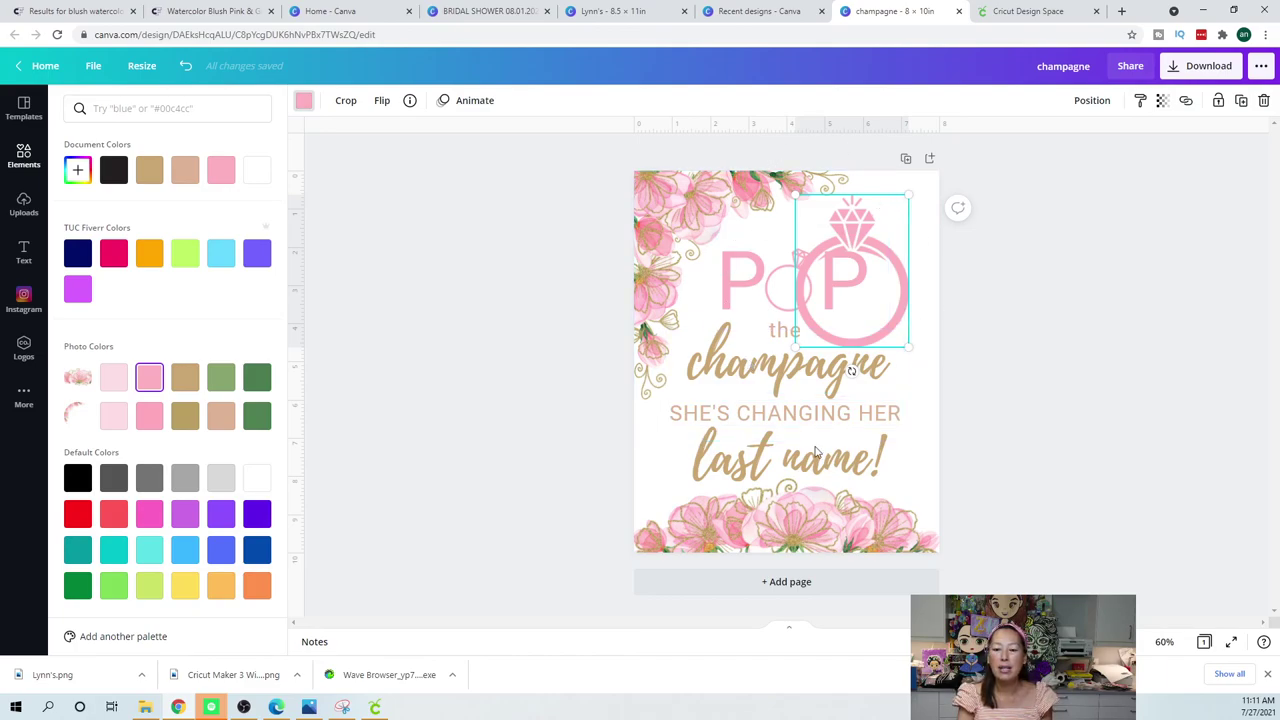
- Download the champagne sign as a PNG file, checking the available file types, and dismiss the saved-design message
left_click(1207, 72)
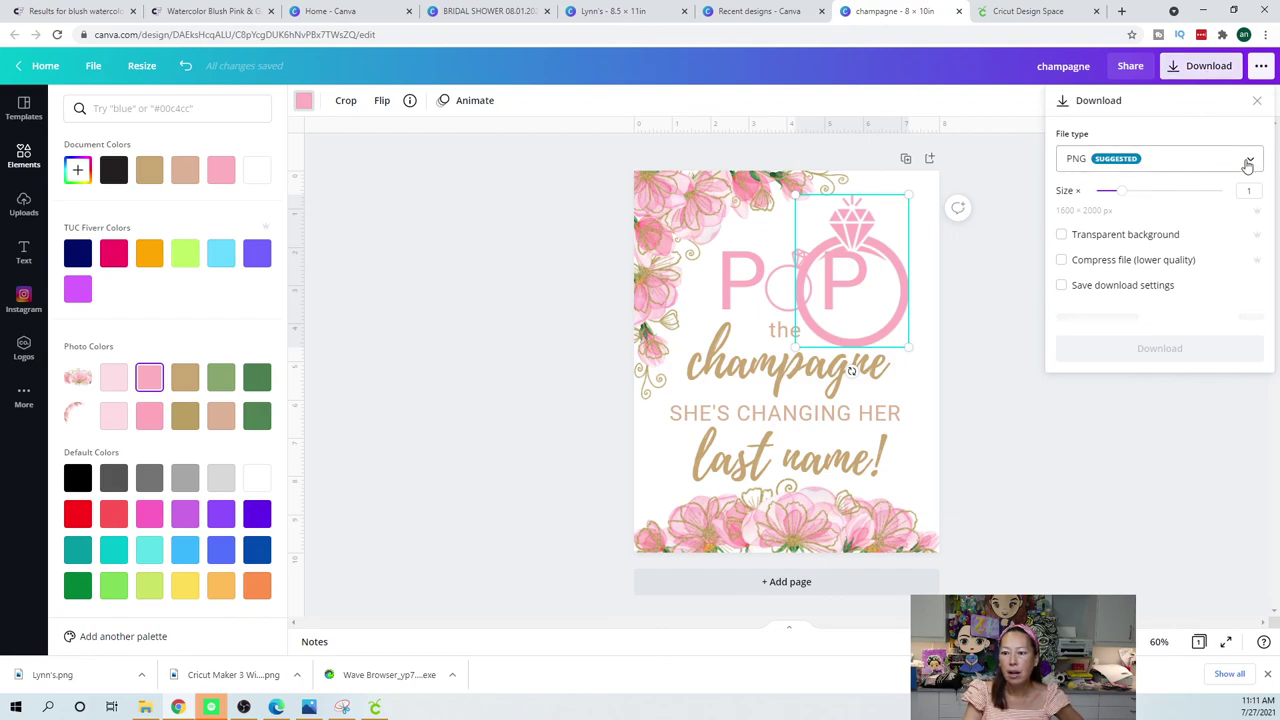
left_click(1248, 162)
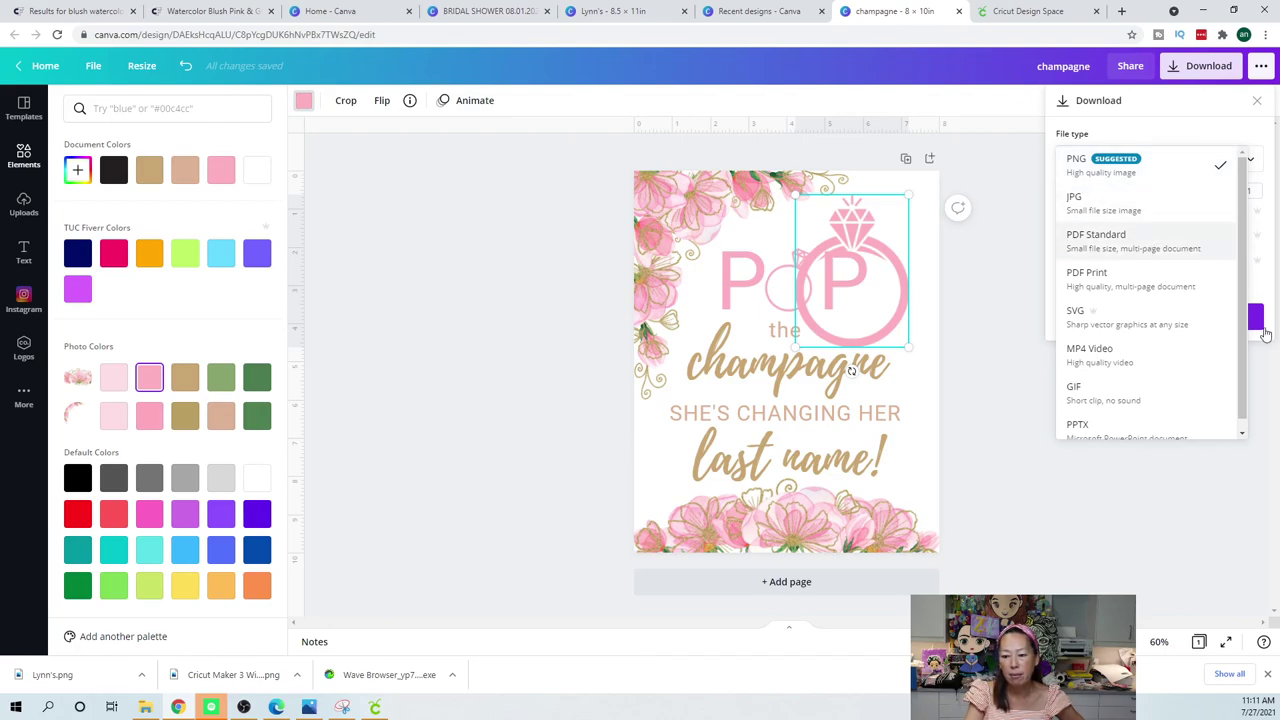
left_click(1264, 282)
left_click(1171, 319)
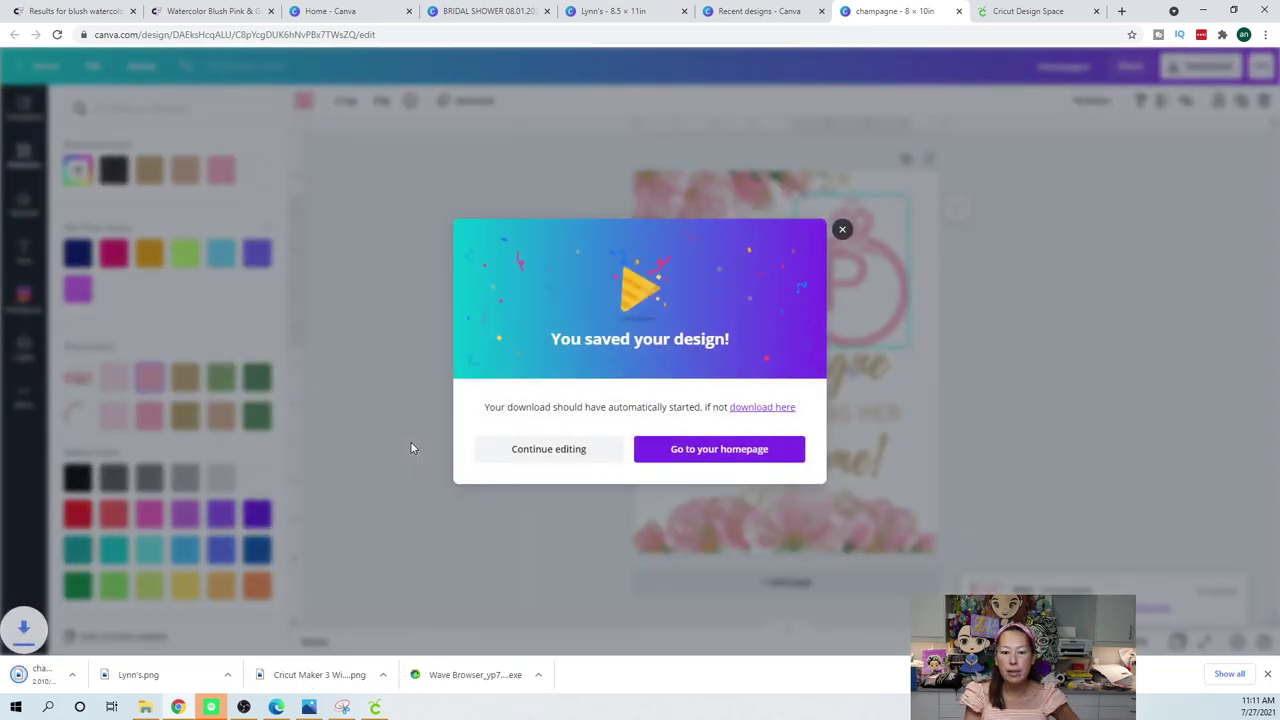
left_click(842, 231)
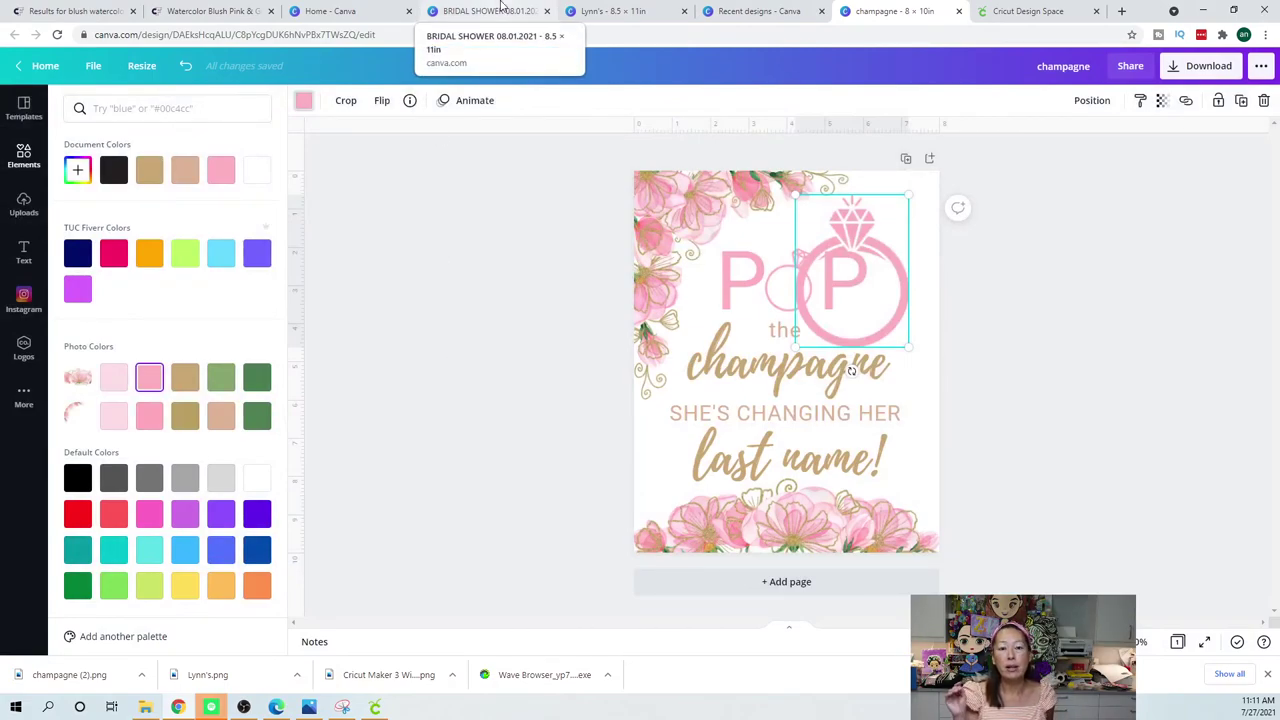
- Open the downloaded champagne (2).png in Photos and maximize its window to view the sign
left_click(88, 675)
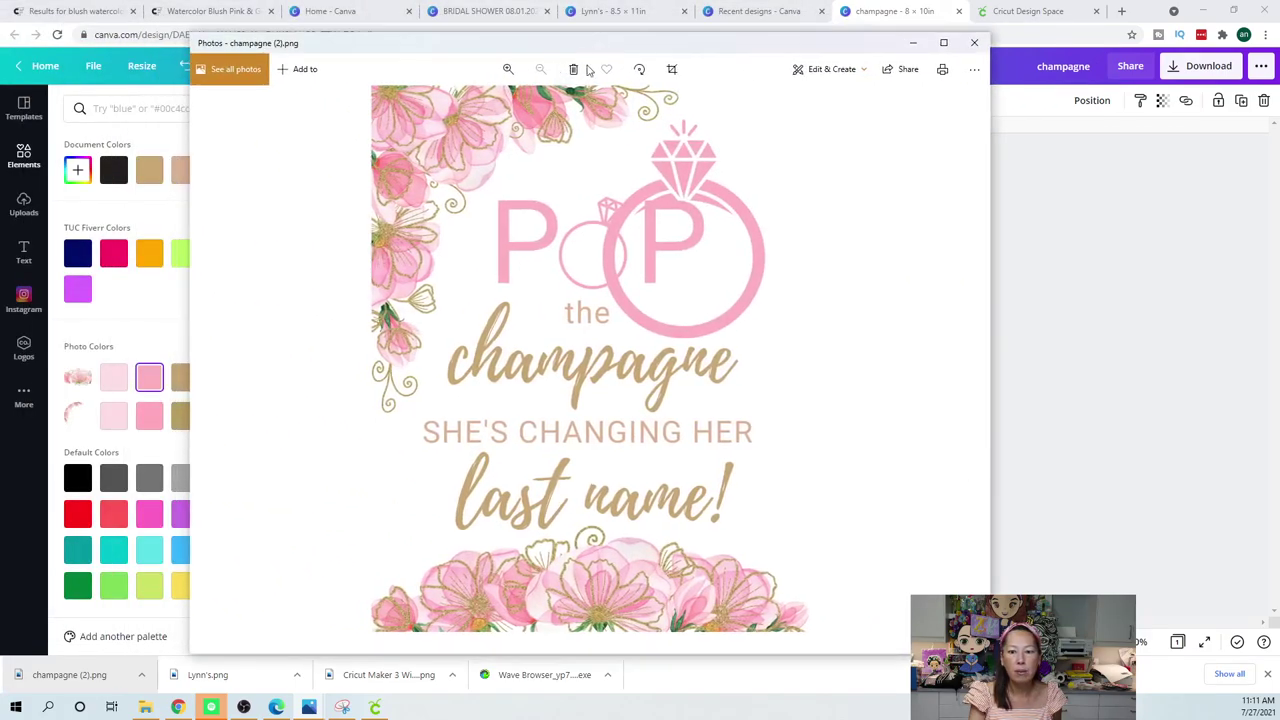
left_click(943, 43)
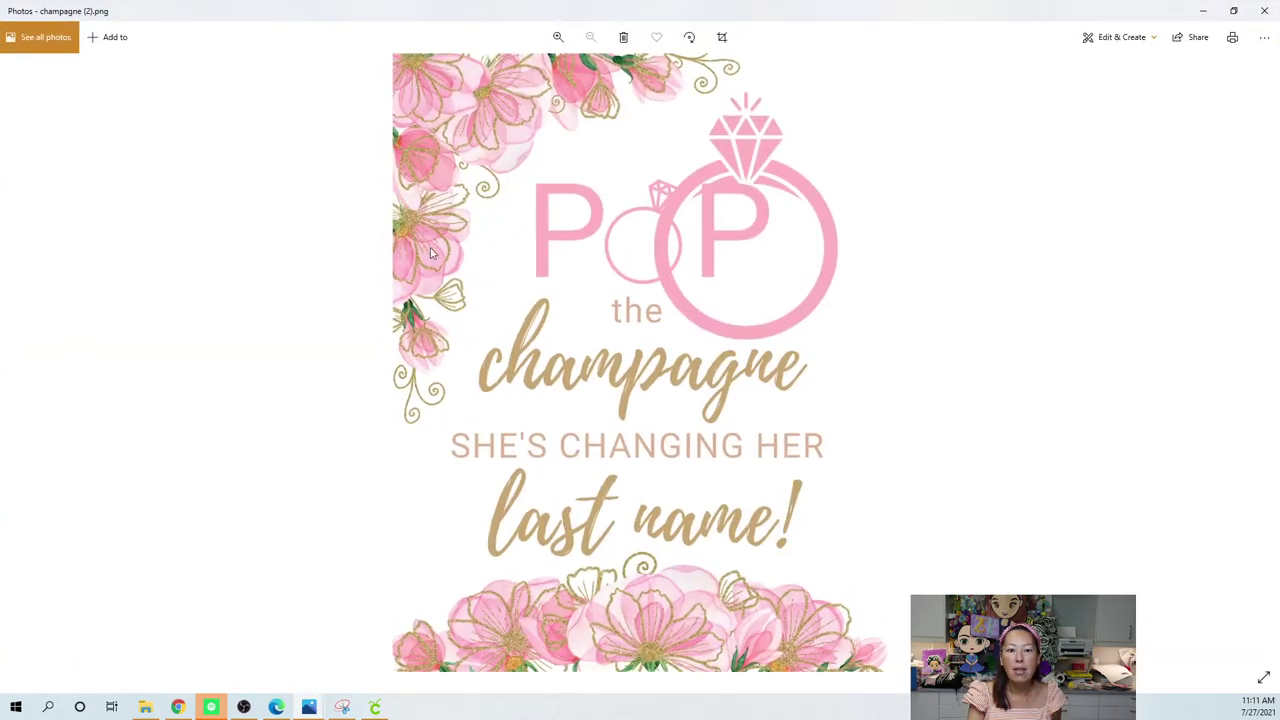